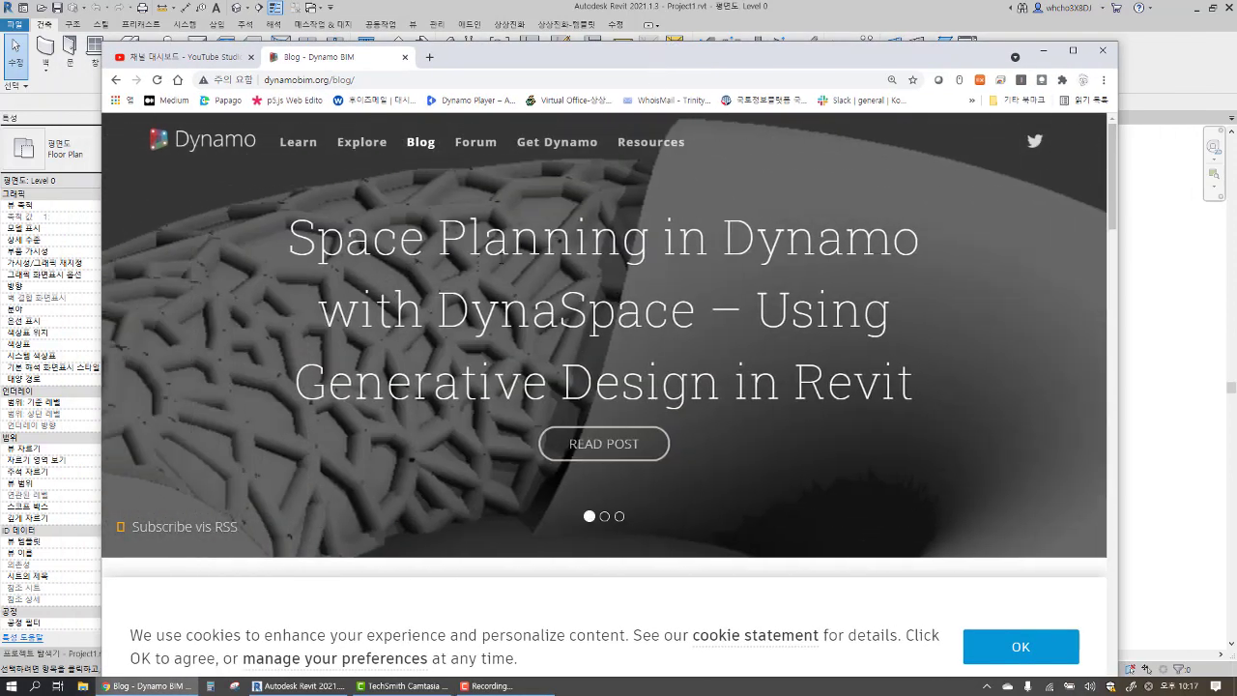
Highlight the DynaSpace Generative Design title words, then open the featured post with READ POST
{"action": "left_click_drag", "start_coordinate": [789, 252], "coordinate": [676, 324]}
{"action": "left_click_drag", "start_coordinate": [442, 317], "coordinate": [670, 318]}
{"action": "left_click_drag", "start_coordinate": [293, 382], "coordinate": [689, 382]}
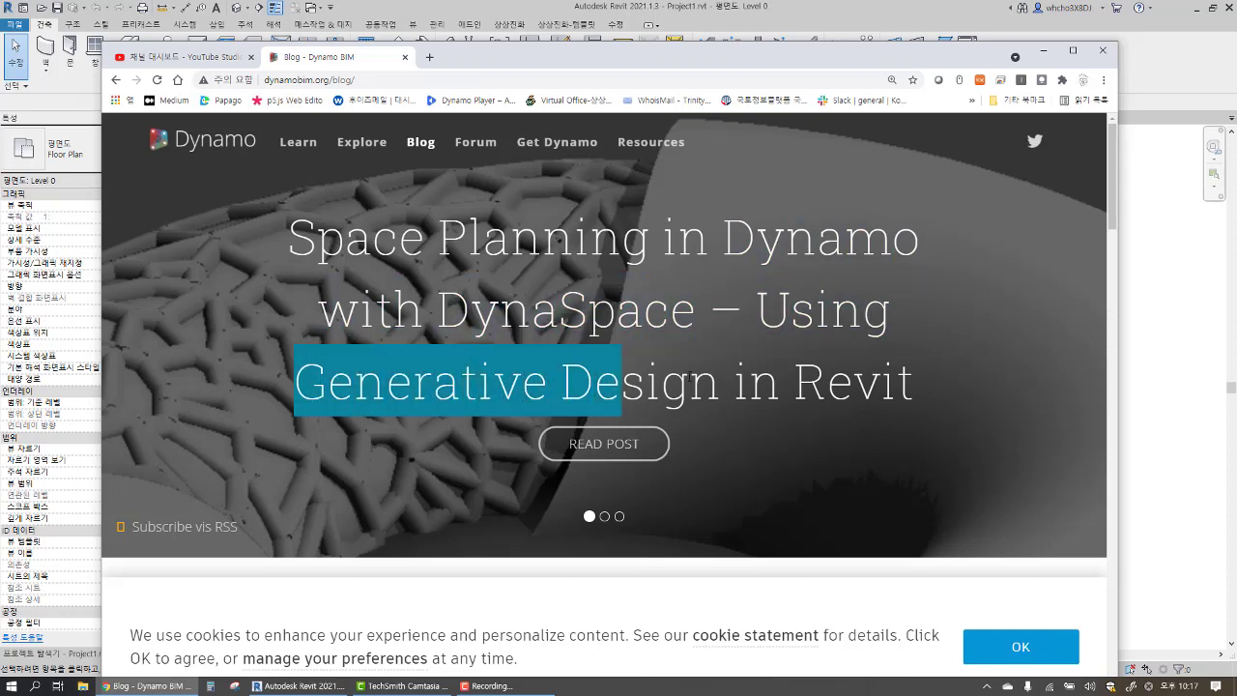
{"action": "left_click", "coordinate": [646, 444]}
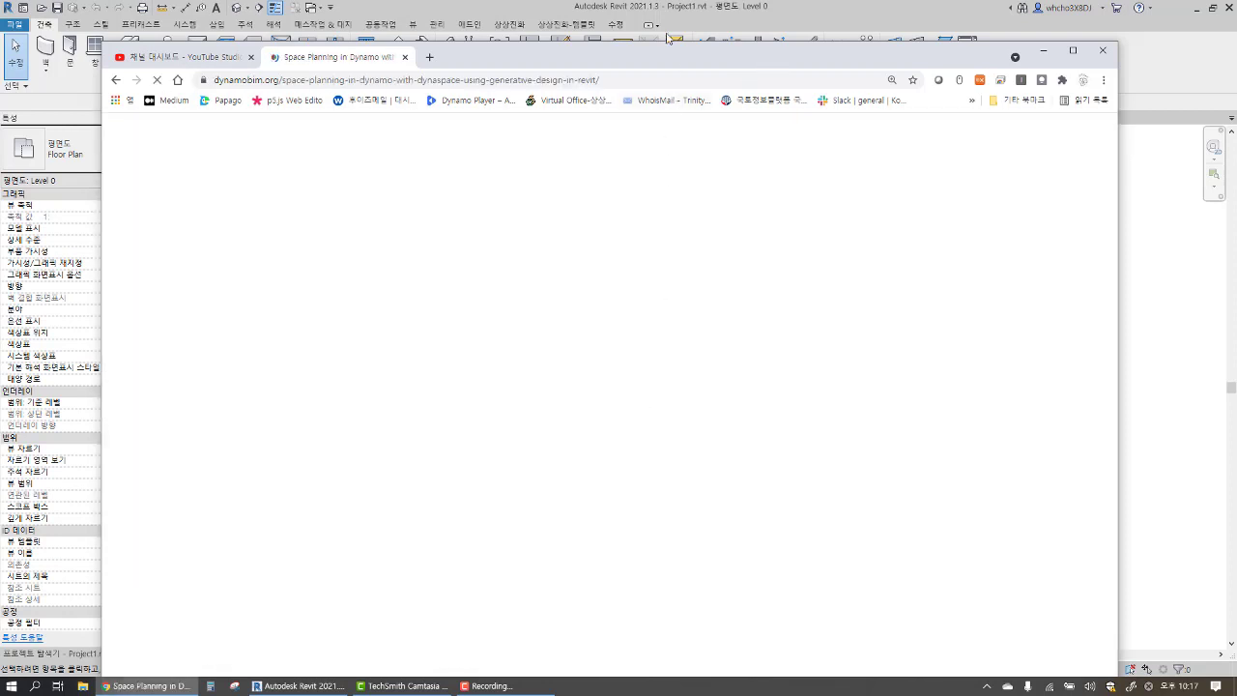
Maximize Chrome and scroll the article down to the User Inputs for GDIR section
{"action": "double_click", "coordinate": [690, 61]}
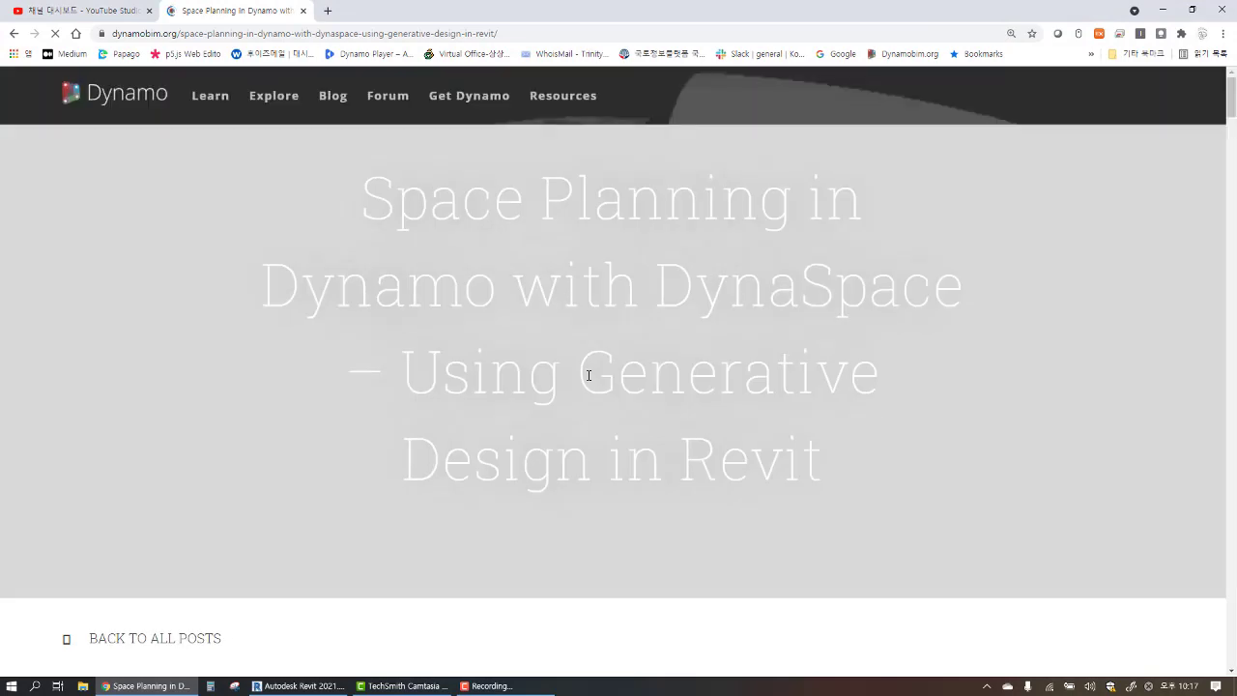
{"action": "scroll", "coordinate": [406, 338], "scroll_direction": "down", "scroll_amount": 2}
{"action": "scroll", "coordinate": [415, 336], "scroll_direction": "down", "scroll_amount": 3}
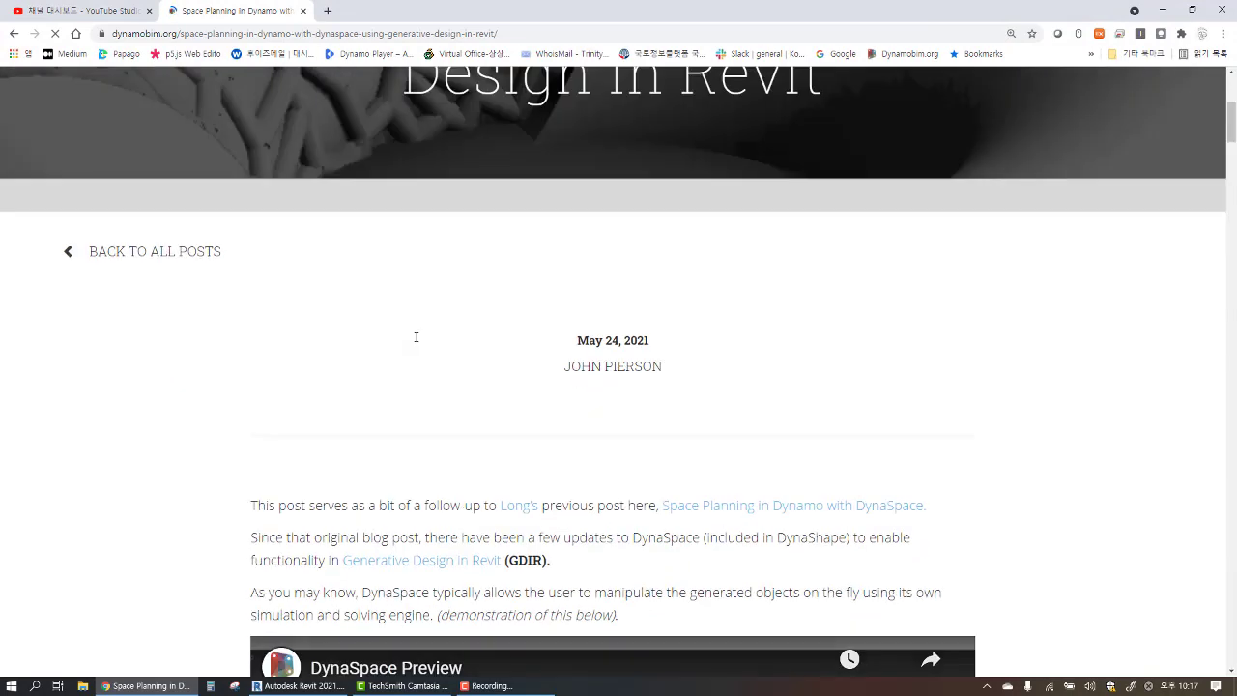
{"action": "scroll", "coordinate": [415, 336], "scroll_direction": "up", "scroll_amount": 1}
{"action": "scroll", "coordinate": [416, 336], "scroll_direction": "down", "scroll_amount": 2}
{"action": "scroll", "coordinate": [416, 336], "scroll_direction": "down", "scroll_amount": 3}
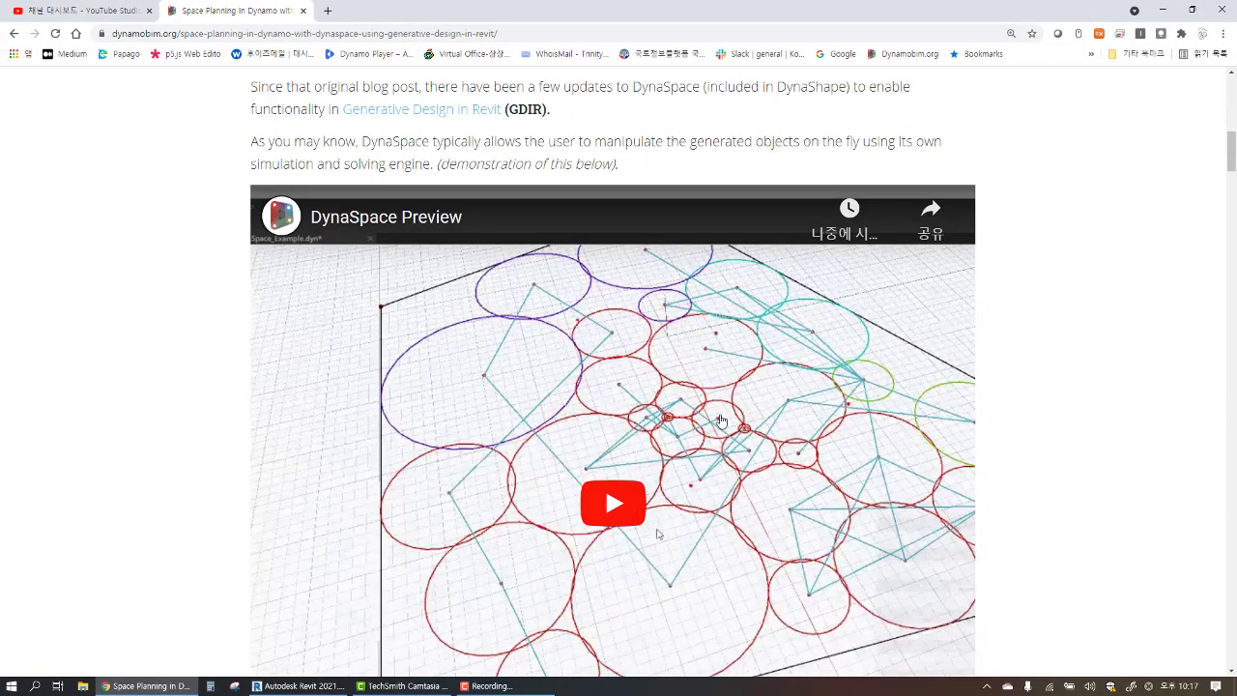
{"action": "scroll", "coordinate": [690, 403], "scroll_direction": "down", "scroll_amount": 3}
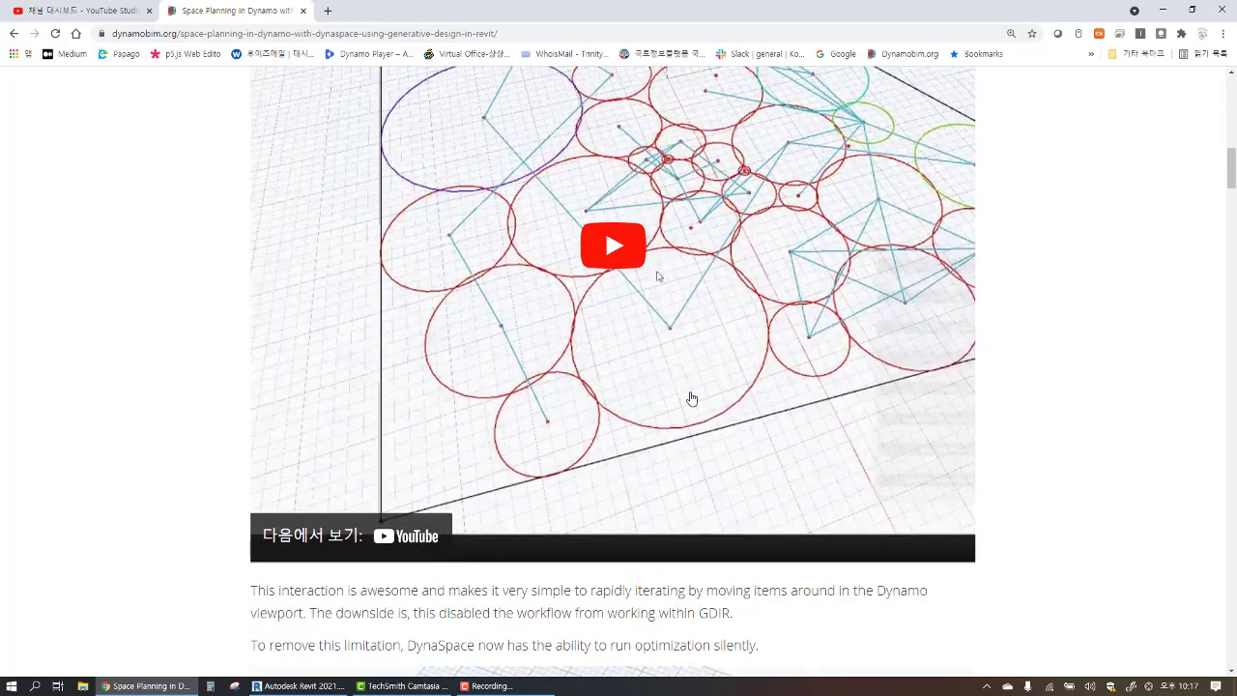
{"action": "scroll", "coordinate": [691, 403], "scroll_direction": "down", "scroll_amount": 5}
{"action": "scroll", "coordinate": [691, 388], "scroll_direction": "down", "scroll_amount": 1, "text": "ctrl"}
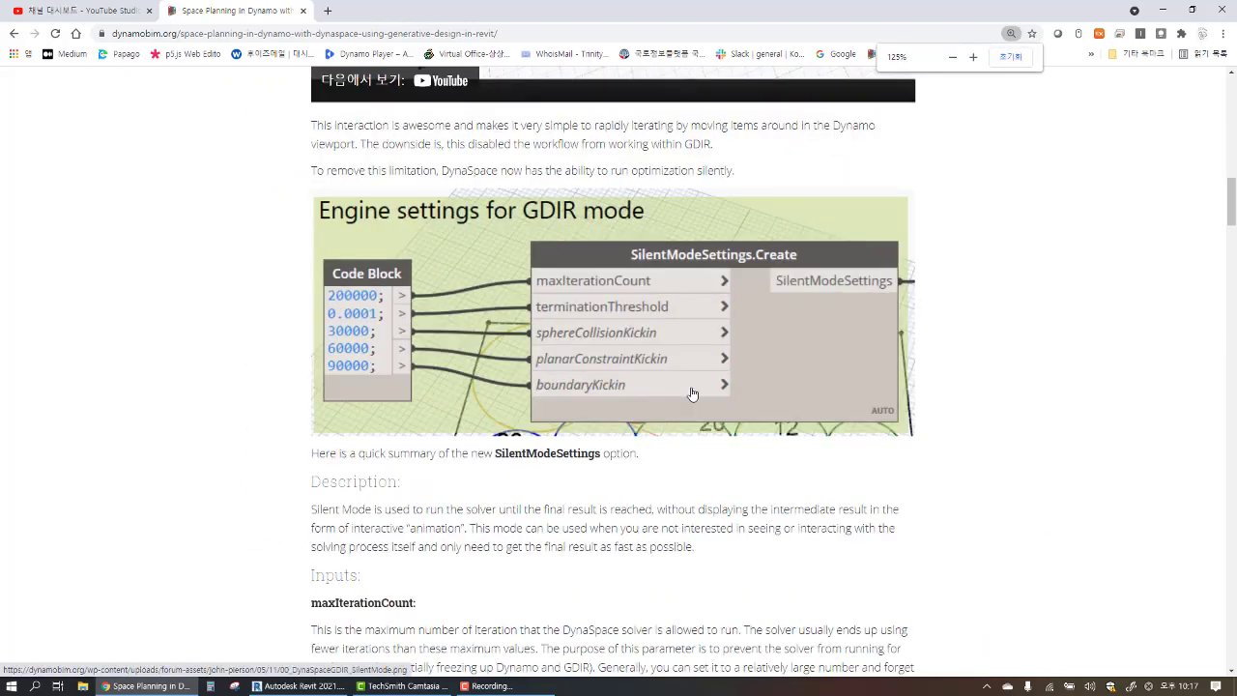
{"action": "scroll", "coordinate": [692, 393], "scroll_direction": "down", "scroll_amount": 3}
{"action": "scroll", "coordinate": [691, 393], "scroll_direction": "down", "scroll_amount": 4}
{"action": "scroll", "coordinate": [686, 377], "scroll_direction": "down", "scroll_amount": 3}
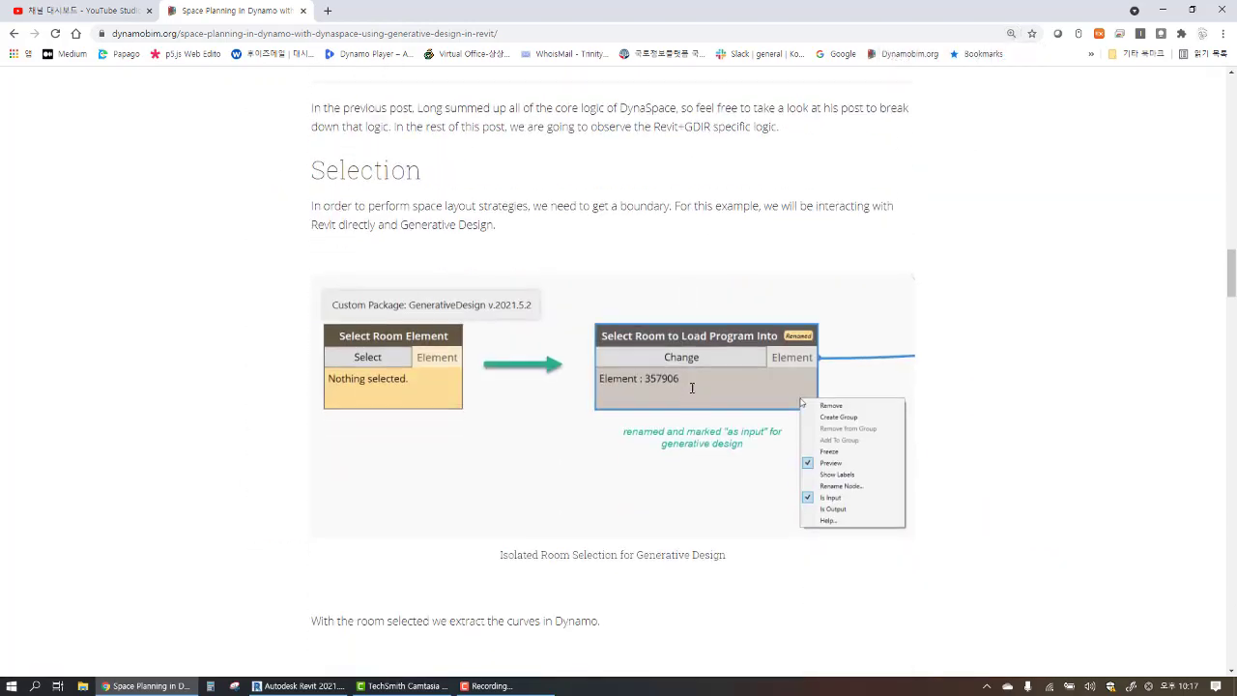
{"action": "scroll", "coordinate": [676, 340], "scroll_direction": "down", "scroll_amount": 2}
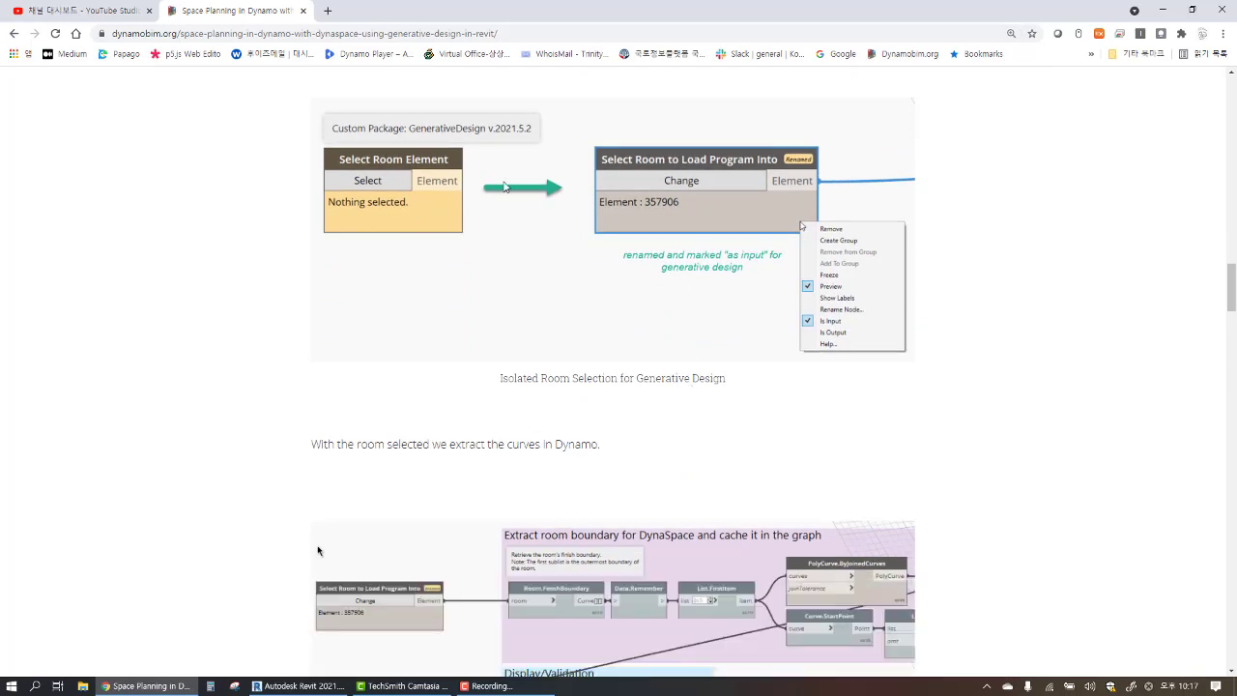
{"action": "scroll", "coordinate": [676, 365], "scroll_direction": "down", "scroll_amount": 3}
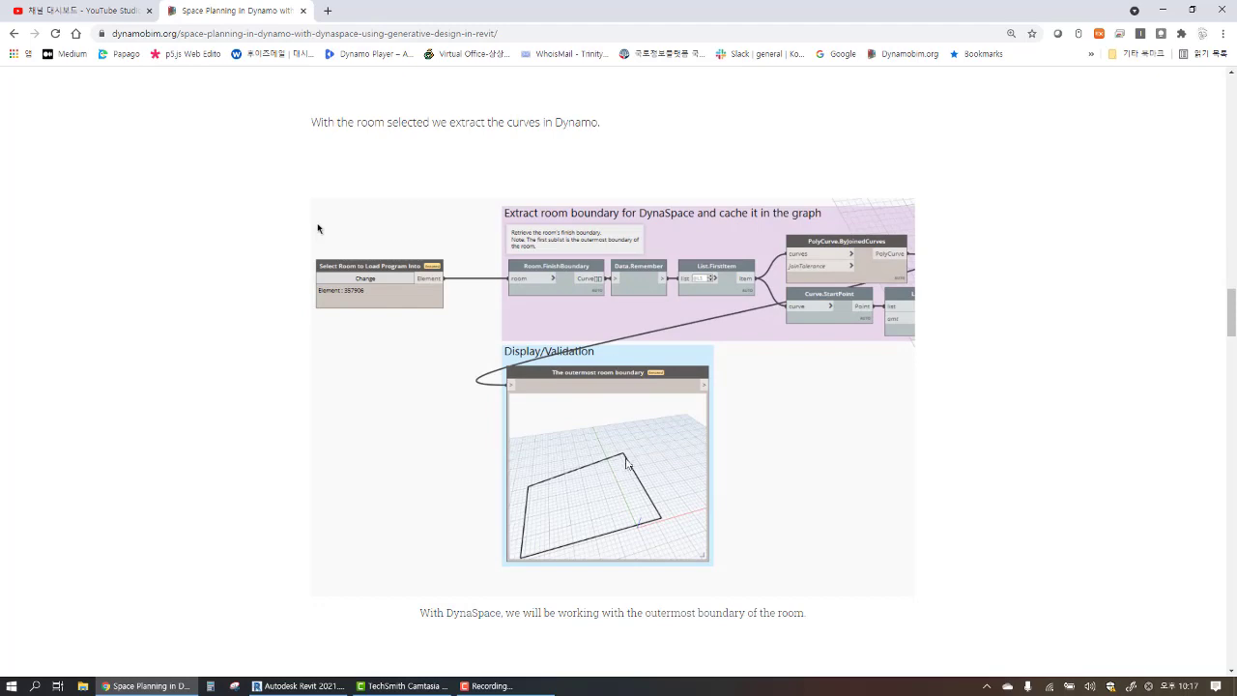
{"action": "scroll", "coordinate": [628, 454], "scroll_direction": "down", "scroll_amount": 3}
{"action": "scroll", "coordinate": [630, 446], "scroll_direction": "down", "scroll_amount": 3}
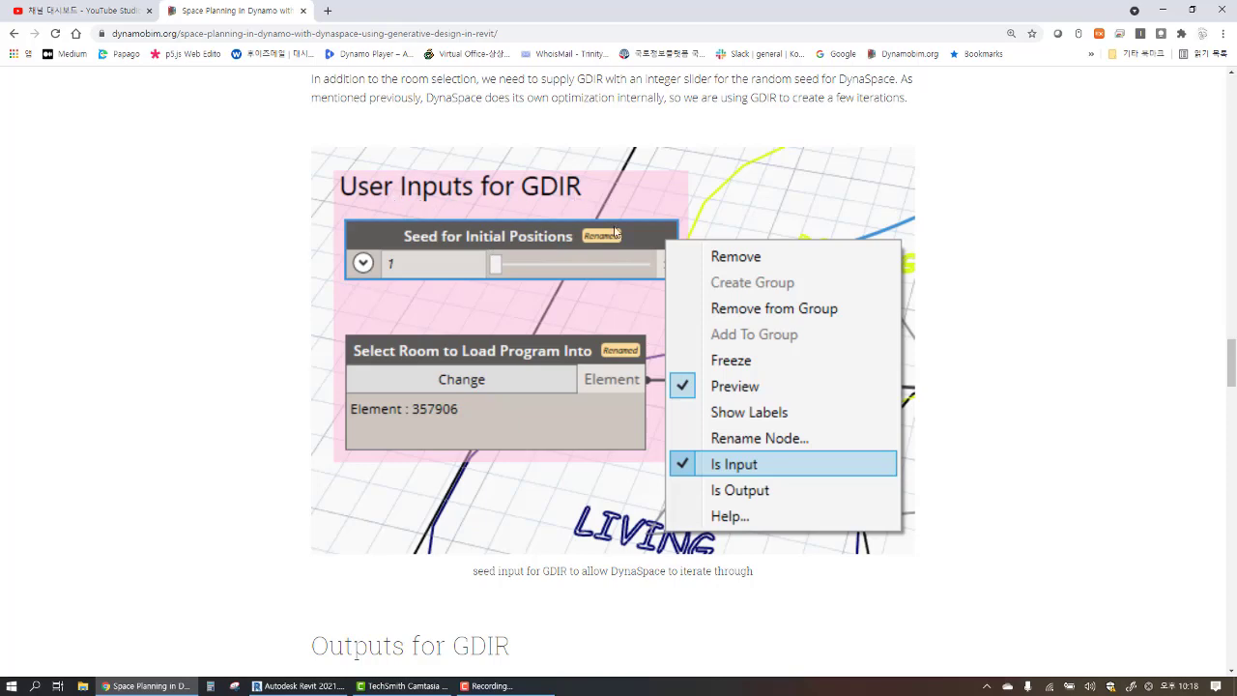
{"action": "scroll", "coordinate": [506, 294], "scroll_direction": "down", "scroll_amount": 1}
{"action": "scroll", "coordinate": [551, 340], "scroll_direction": "down", "scroll_amount": 4}
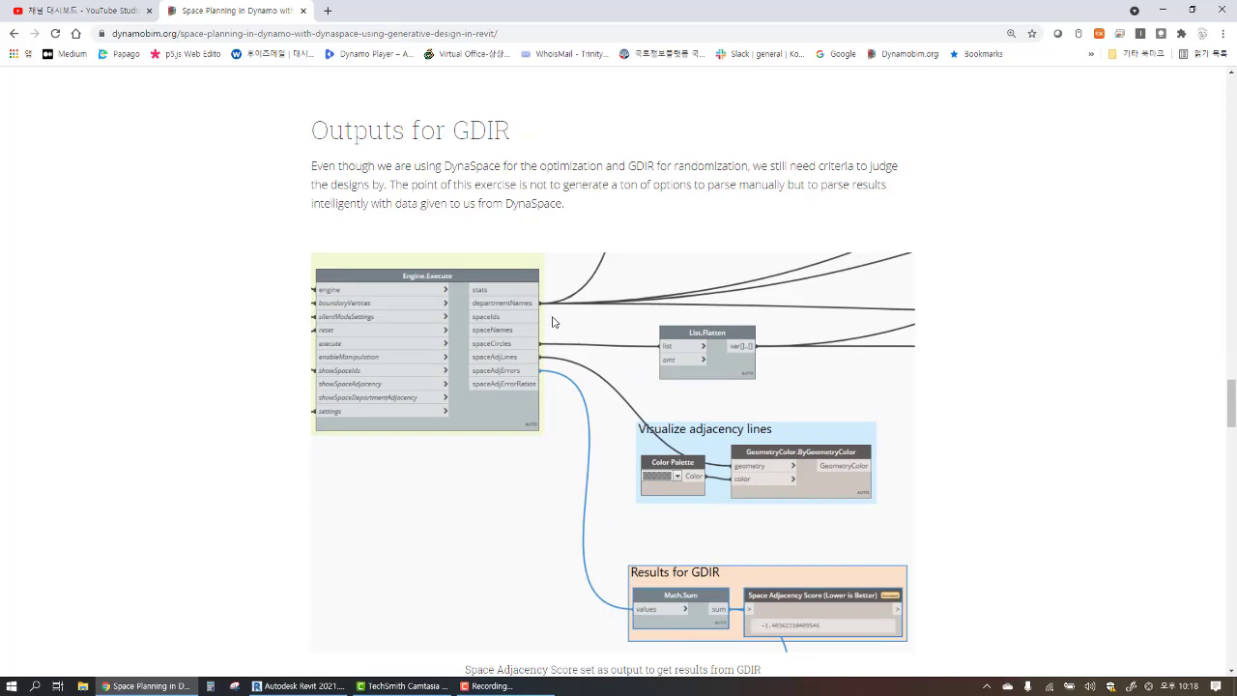
{"action": "scroll", "coordinate": [553, 322], "scroll_direction": "up", "scroll_amount": 3}
{"action": "scroll", "coordinate": [552, 322], "scroll_direction": "up", "scroll_amount": 2}
{"action": "scroll", "coordinate": [531, 357], "scroll_direction": "down", "scroll_amount": 2}
{"action": "scroll", "coordinate": [526, 365], "scroll_direction": "down", "scroll_amount": 2}
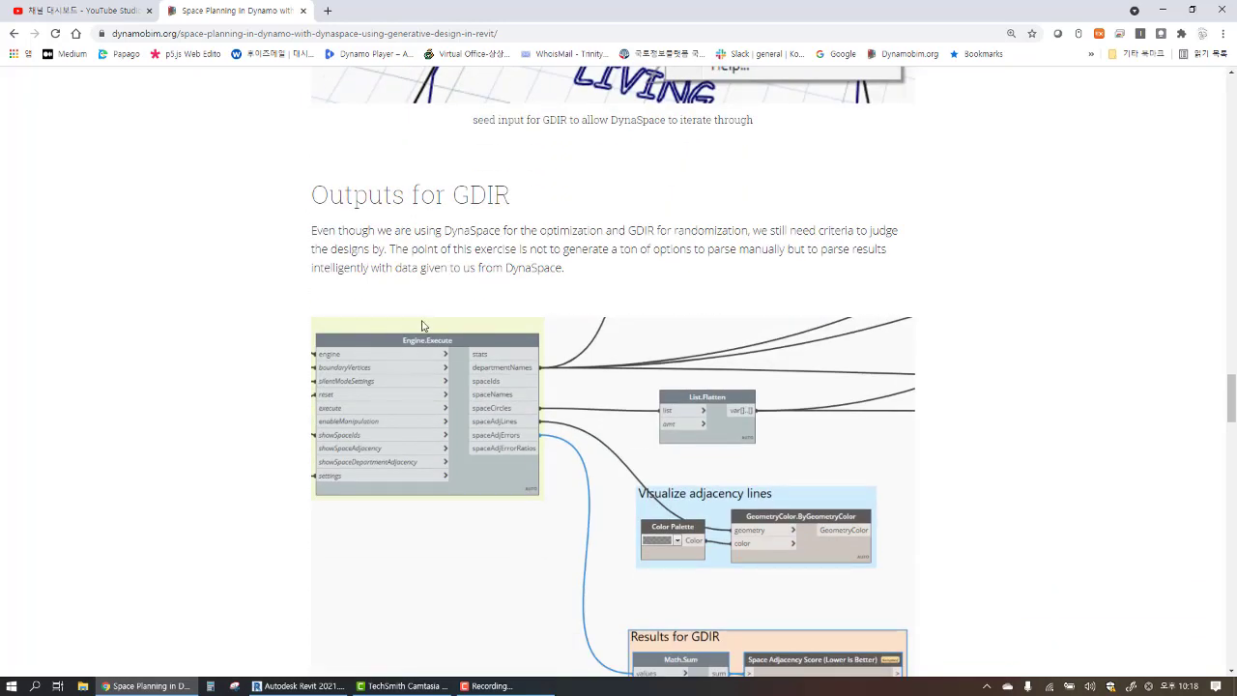
{"action": "left_click_drag", "start_coordinate": [442, 233], "coordinate": [616, 280]}
{"action": "left_click", "coordinate": [577, 280]}
{"action": "mouse_move", "coordinate": [475, 268]}
{"action": "left_mouse_down"}
{"action": "mouse_move", "coordinate": [549, 267]}
{"action": "mouse_move", "coordinate": [502, 268]}
{"action": "left_mouse_up"}
{"action": "left_click", "coordinate": [576, 279]}
{"action": "scroll", "coordinate": [501, 267], "scroll_direction": "down", "scroll_amount": 3}
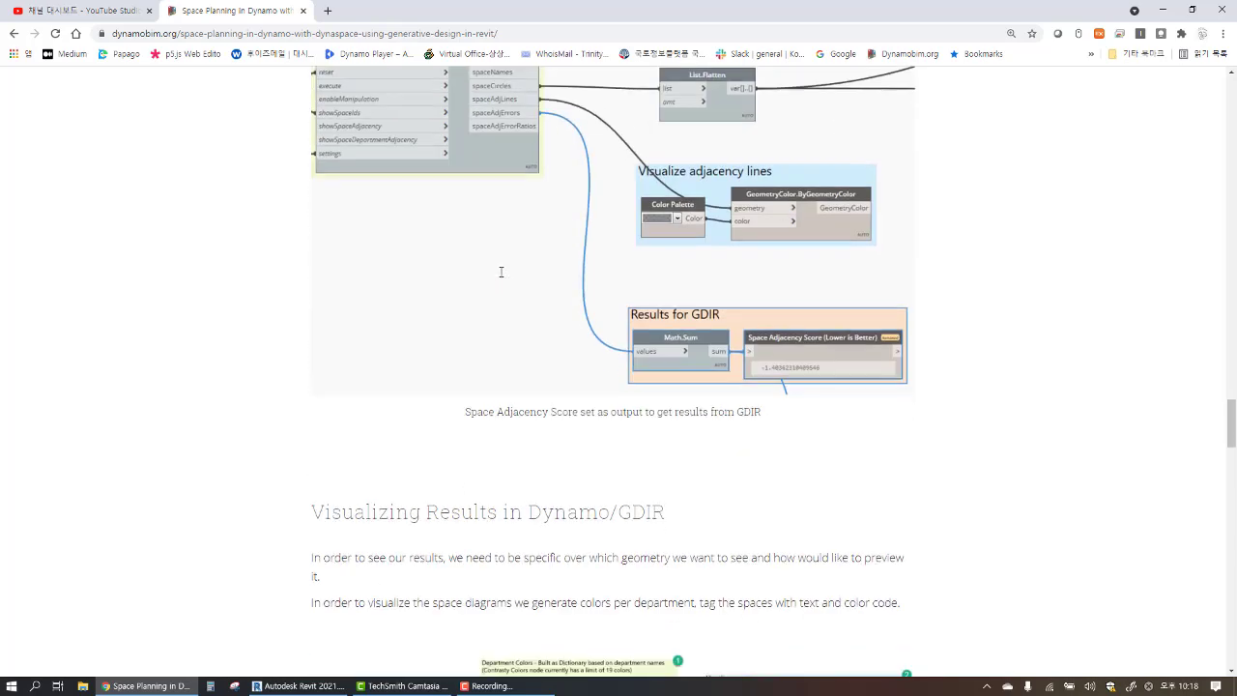
{"action": "scroll", "coordinate": [504, 282], "scroll_direction": "down", "scroll_amount": 3}
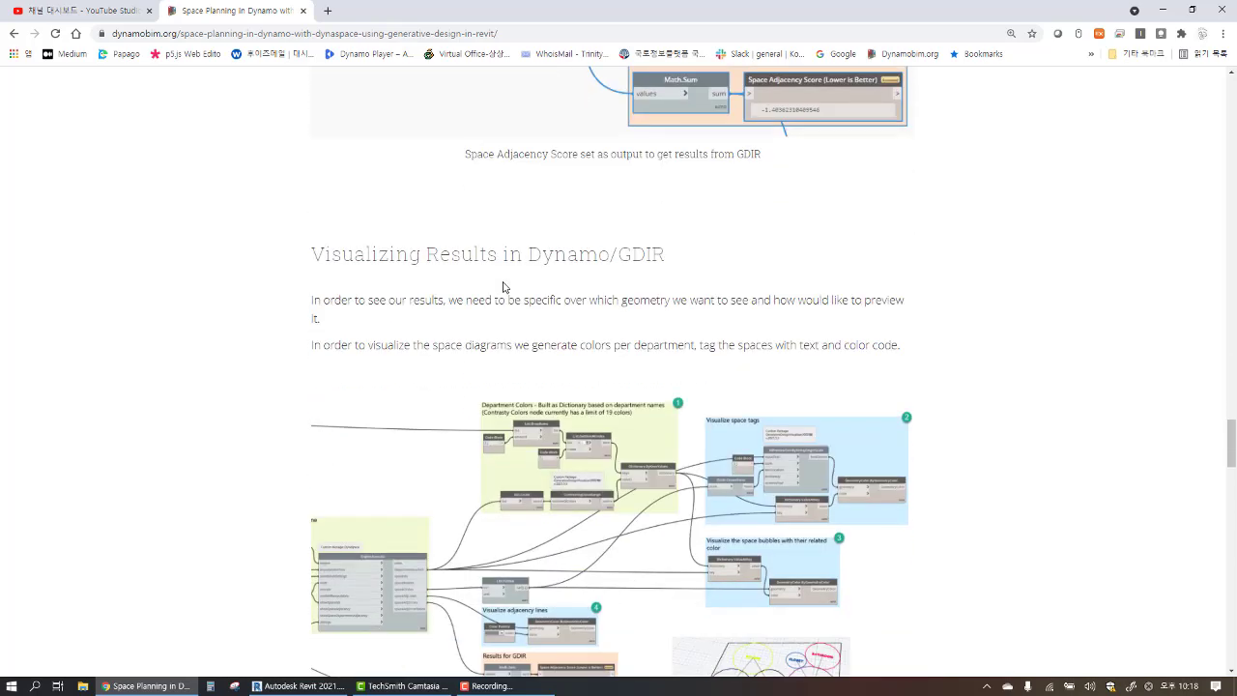
{"action": "scroll", "coordinate": [503, 286], "scroll_direction": "down", "scroll_amount": 3}
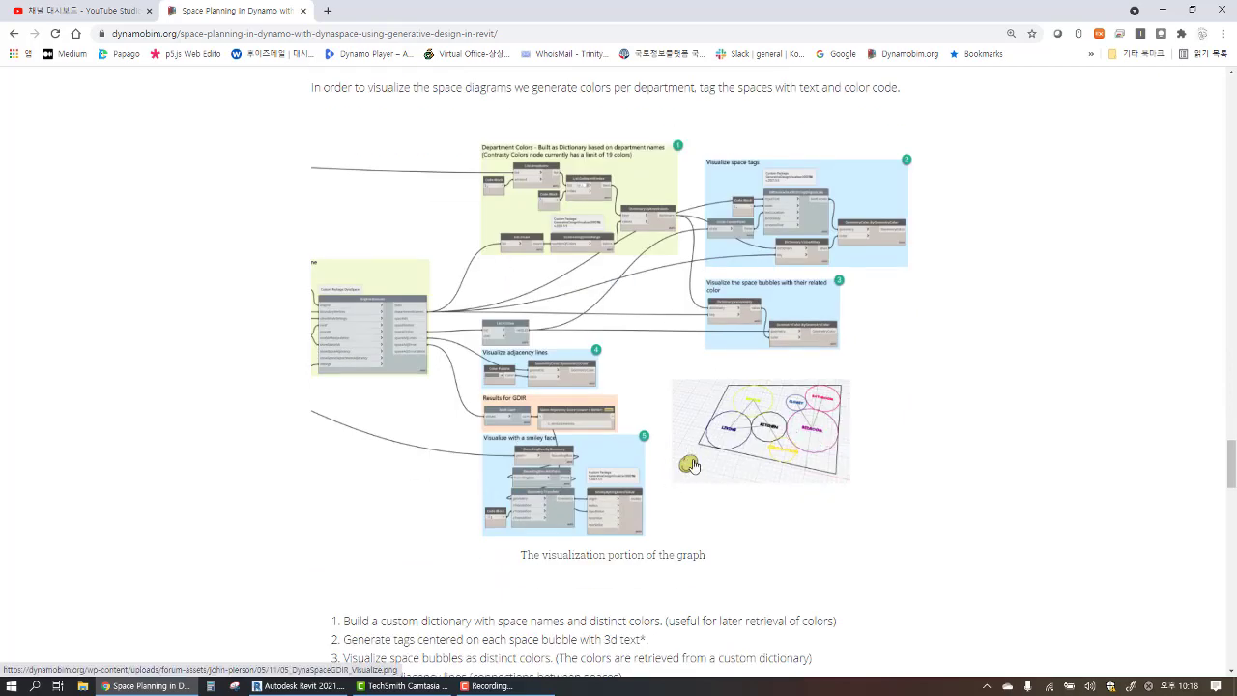
{"action": "scroll", "coordinate": [686, 463], "scroll_direction": "down", "scroll_amount": 3}
{"action": "scroll", "coordinate": [674, 460], "scroll_direction": "down", "scroll_amount": 3}
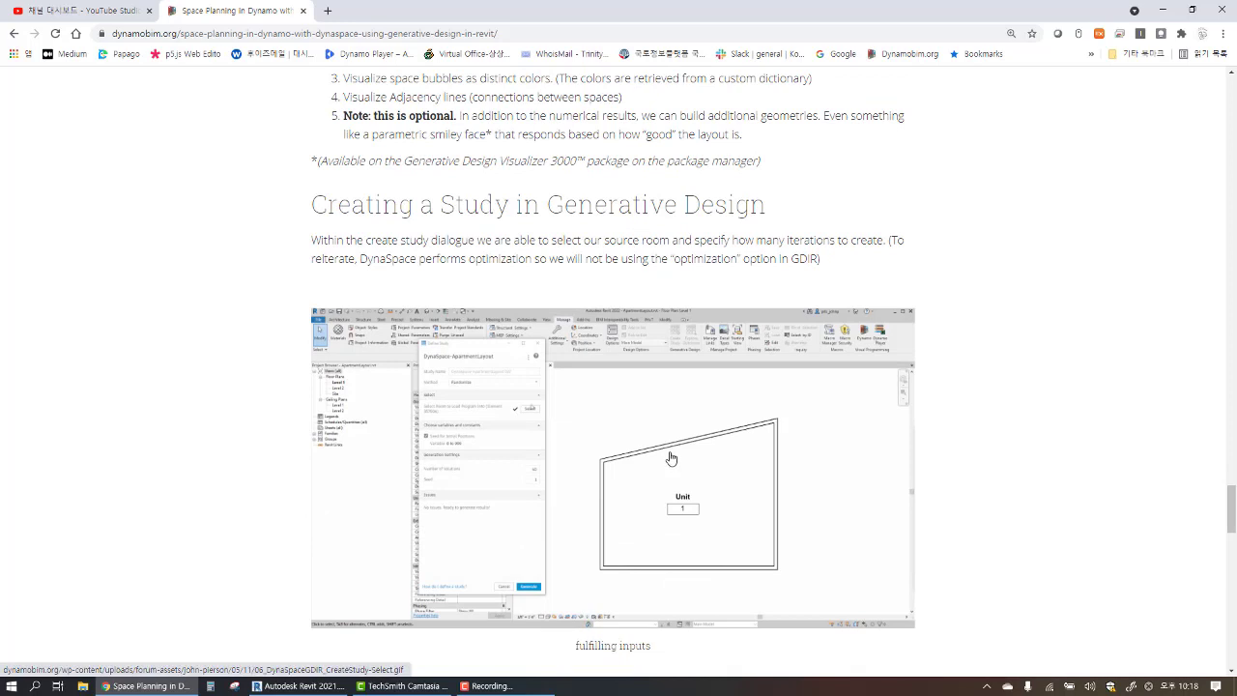
{"action": "scroll", "coordinate": [673, 454], "scroll_direction": "down", "scroll_amount": 1}
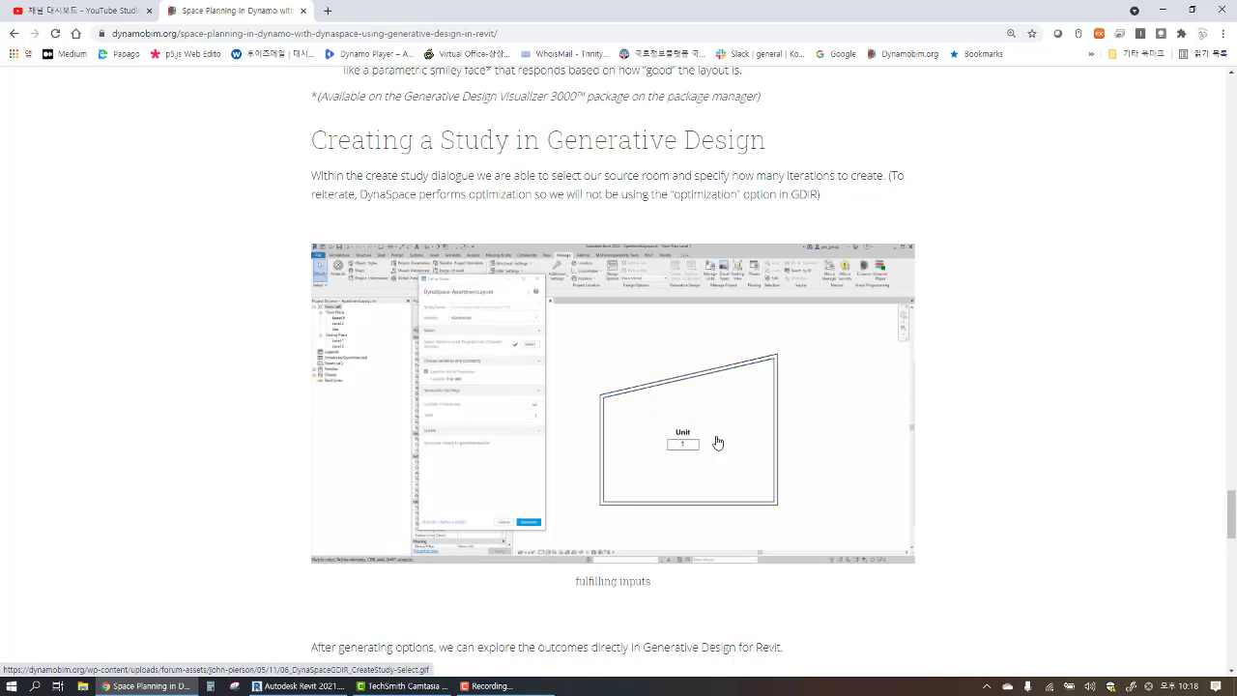
{"action": "scroll", "coordinate": [717, 441], "scroll_direction": "down", "scroll_amount": 6}
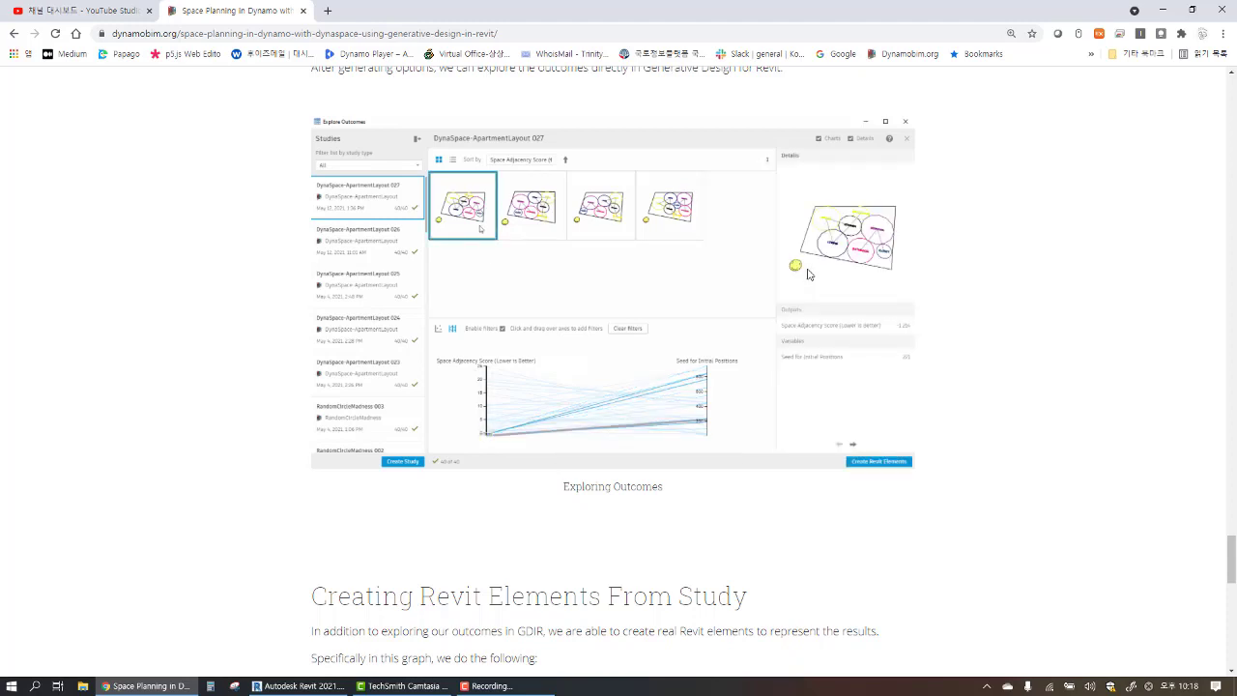
{"action": "scroll", "coordinate": [622, 273], "scroll_direction": "down", "scroll_amount": 6}
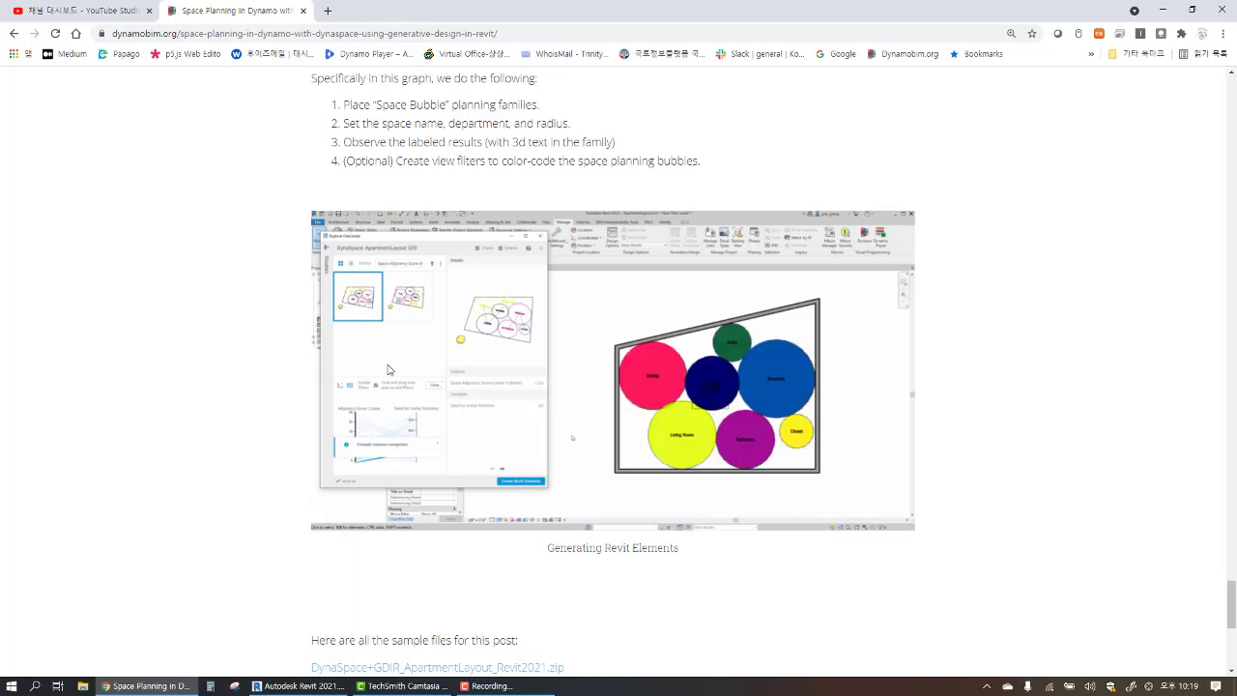
{"action": "scroll", "coordinate": [786, 334], "scroll_direction": "down", "scroll_amount": 1}
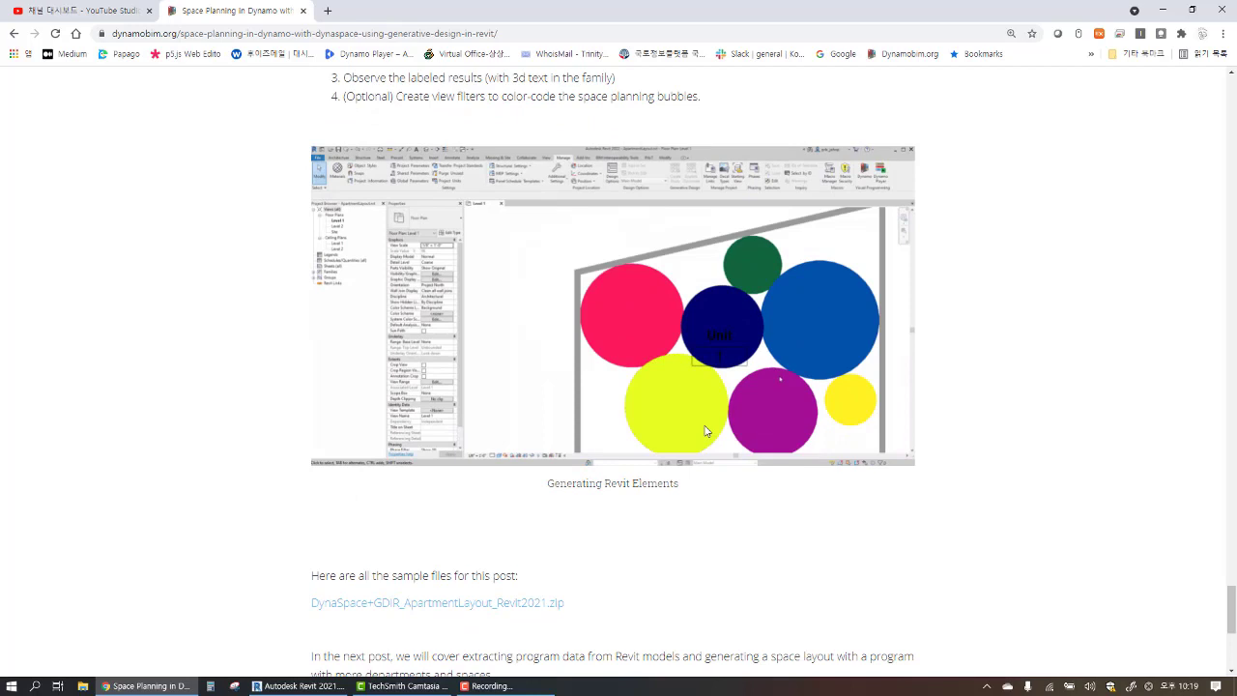
{"action": "left_click_drag", "start_coordinate": [308, 602], "coordinate": [624, 596]}
{"action": "left_click", "coordinate": [627, 597]}
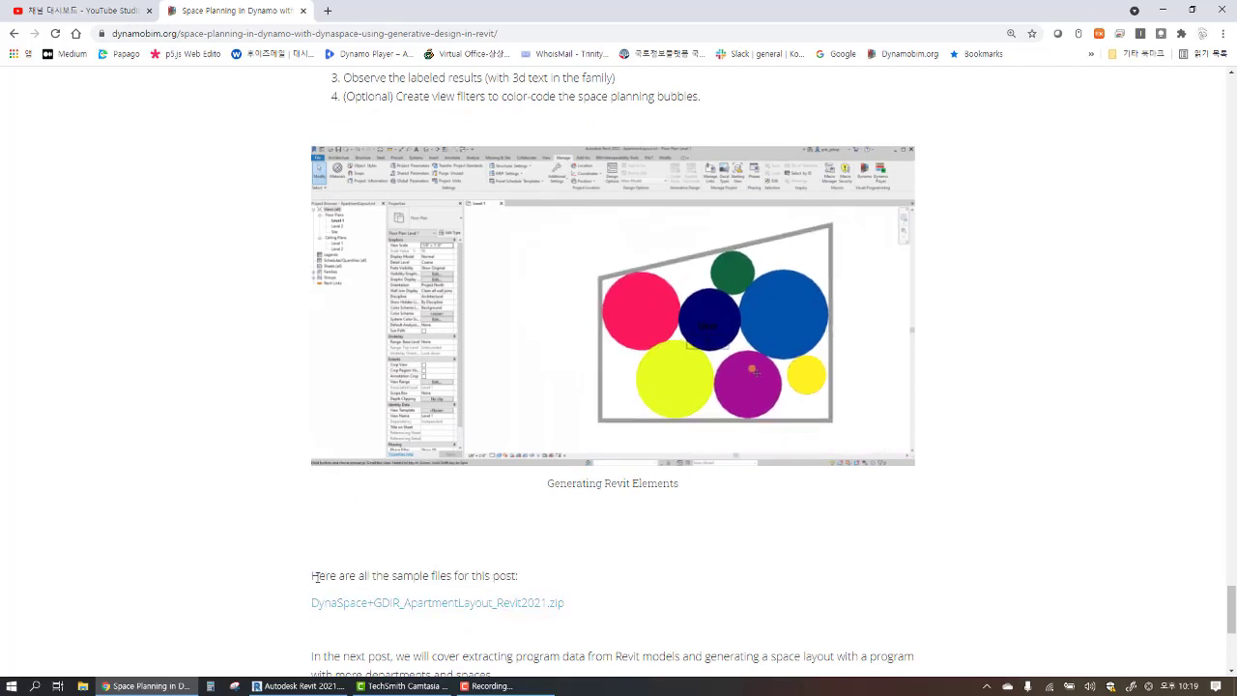
{"action": "left_click_drag", "start_coordinate": [315, 576], "coordinate": [514, 576]}
{"action": "left_click", "coordinate": [514, 577]}
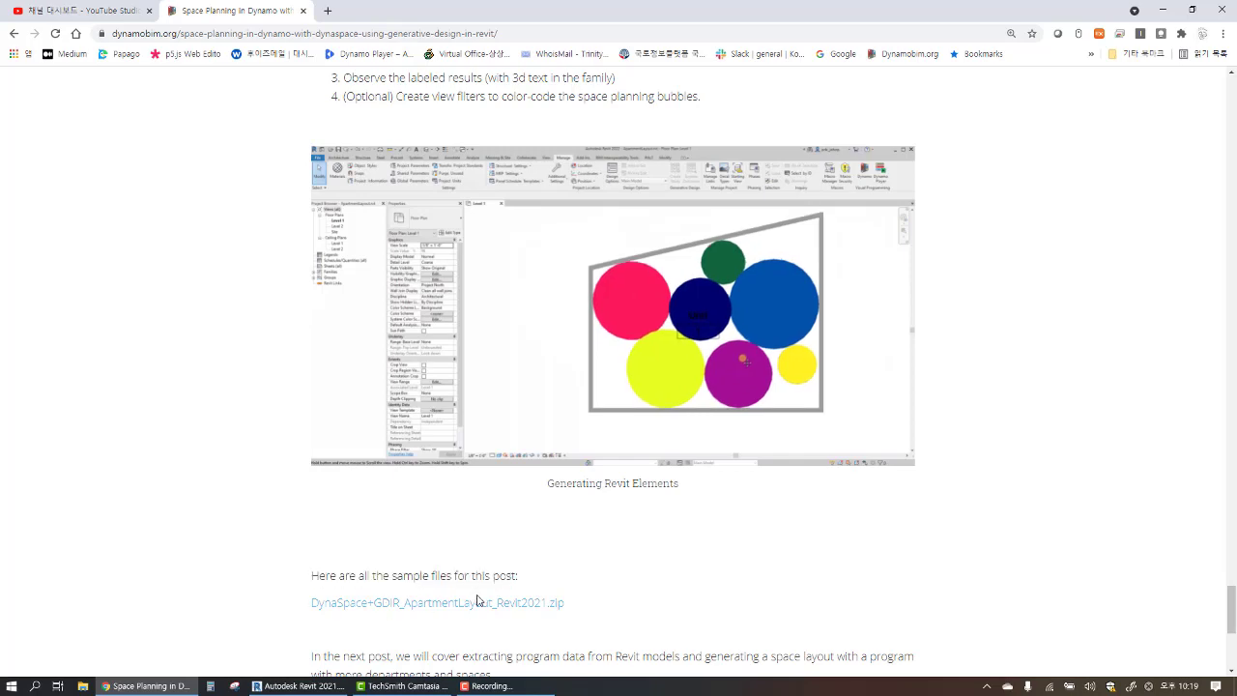
{"action": "scroll", "coordinate": [608, 587], "scroll_direction": "down", "scroll_amount": 5}
{"action": "scroll", "coordinate": [542, 497], "scroll_direction": "up", "scroll_amount": 6}
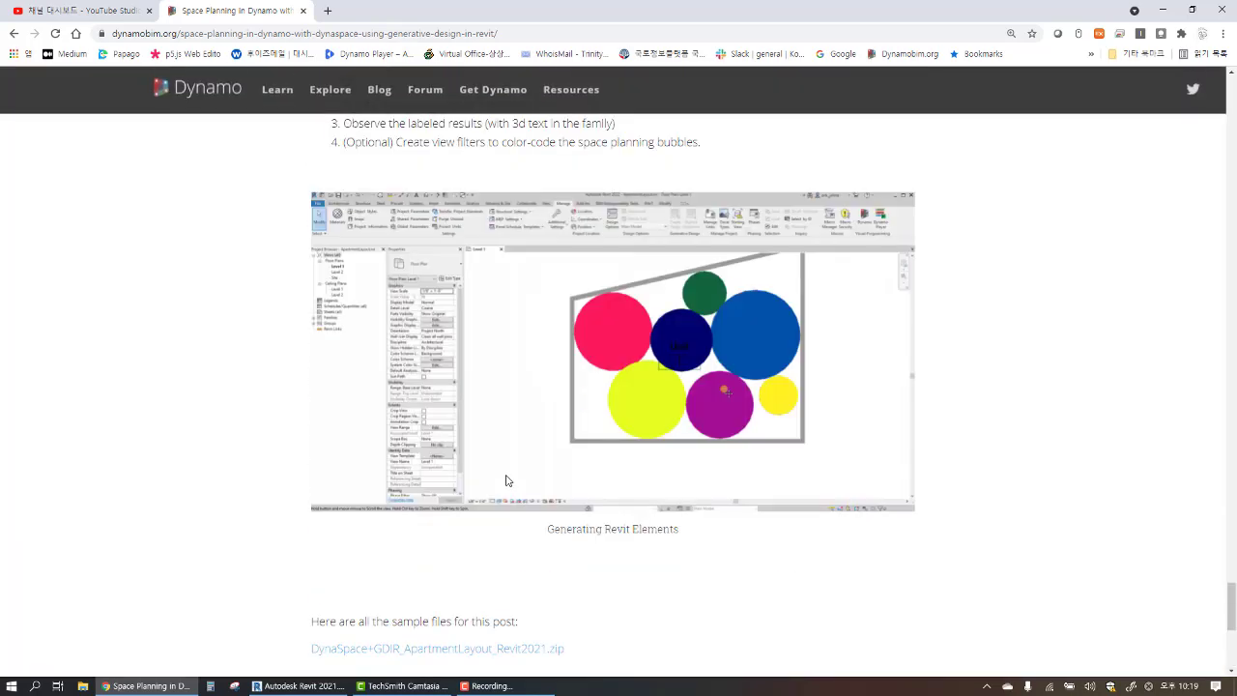
{"action": "scroll", "coordinate": [541, 495], "scroll_direction": "down", "scroll_amount": 2}
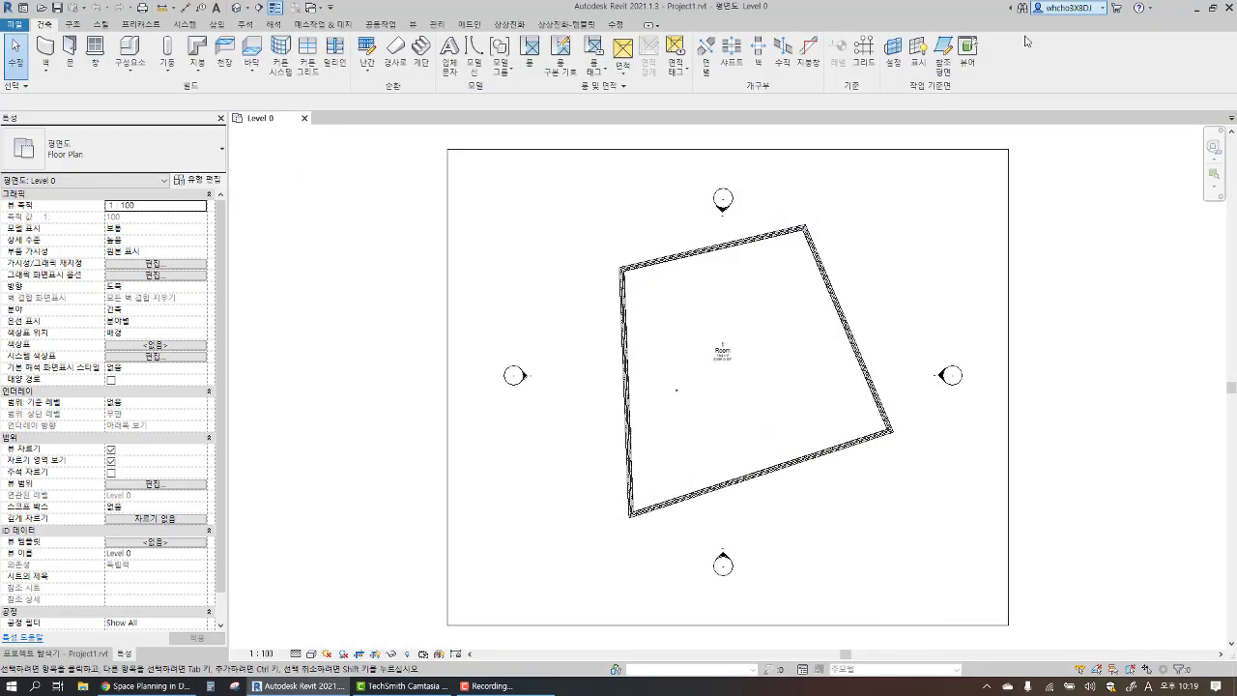
Minimize Chrome and bring the Revit 2021 window back to full size
{"action": "left_click", "coordinate": [1163, 10]}
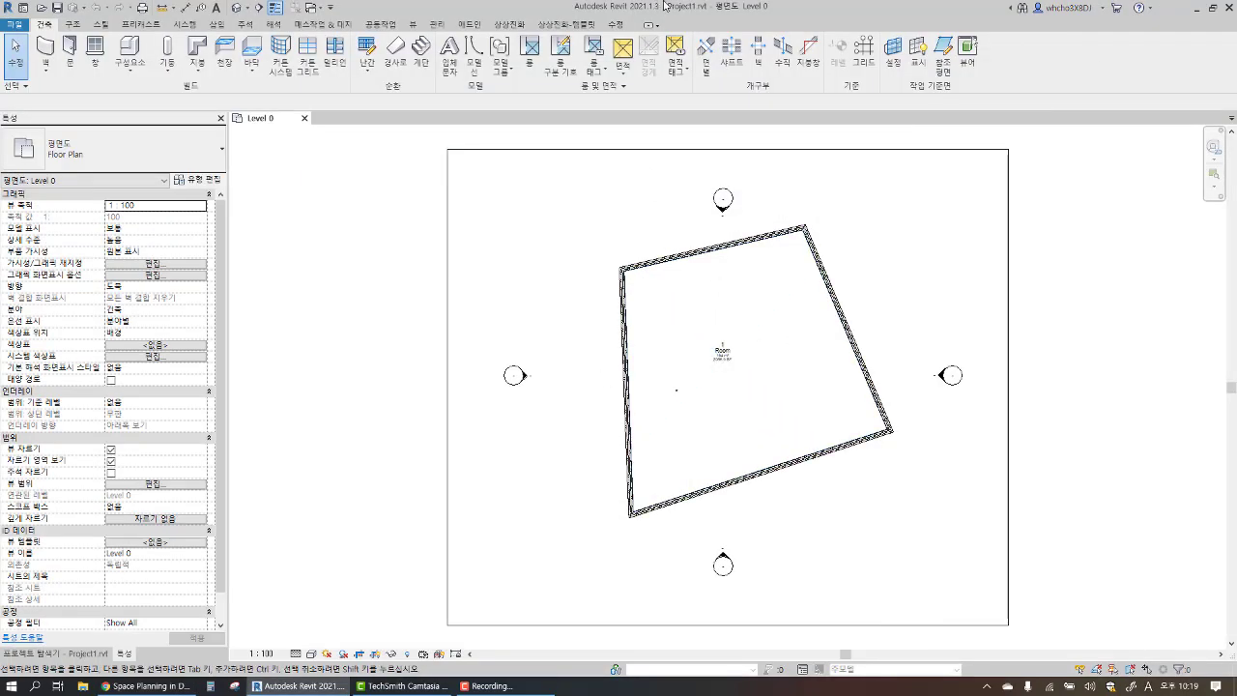
{"action": "key", "text": "super+Down"}
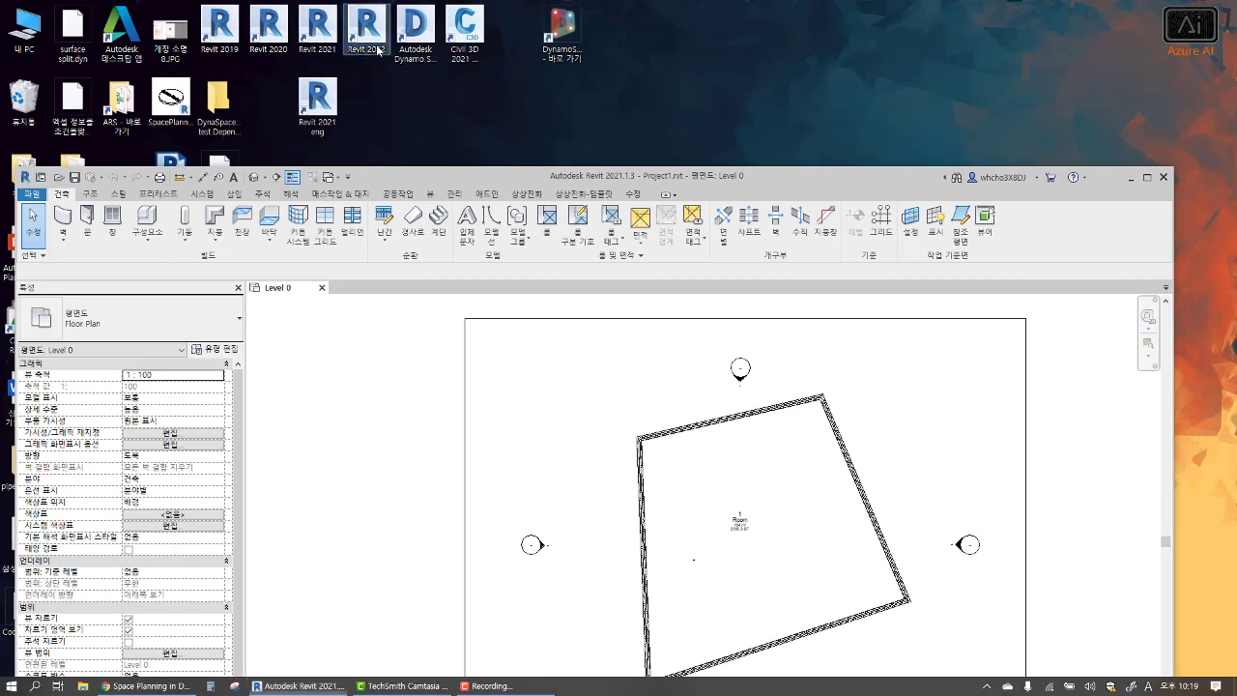
{"action": "key", "text": "super+Up"}
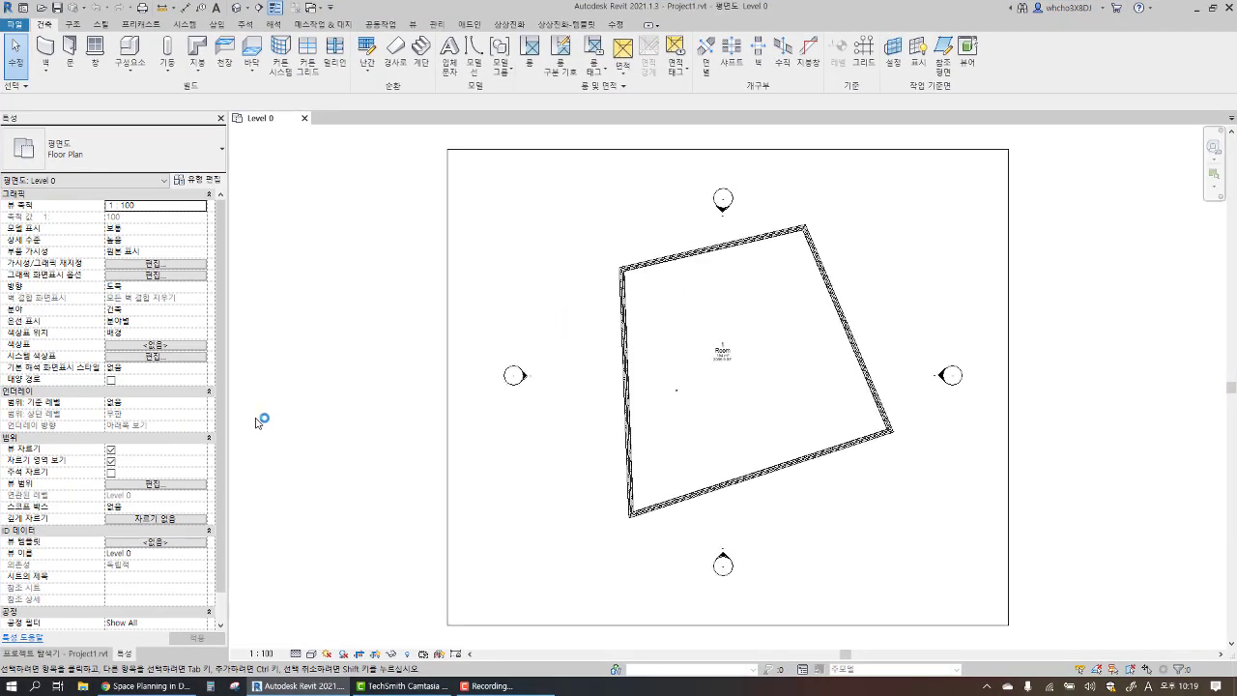
Drag the SpacePlanningBubble2021v type from Generic Models into the Level 0 plan beside the room
{"action": "left_click", "coordinate": [101, 650]}
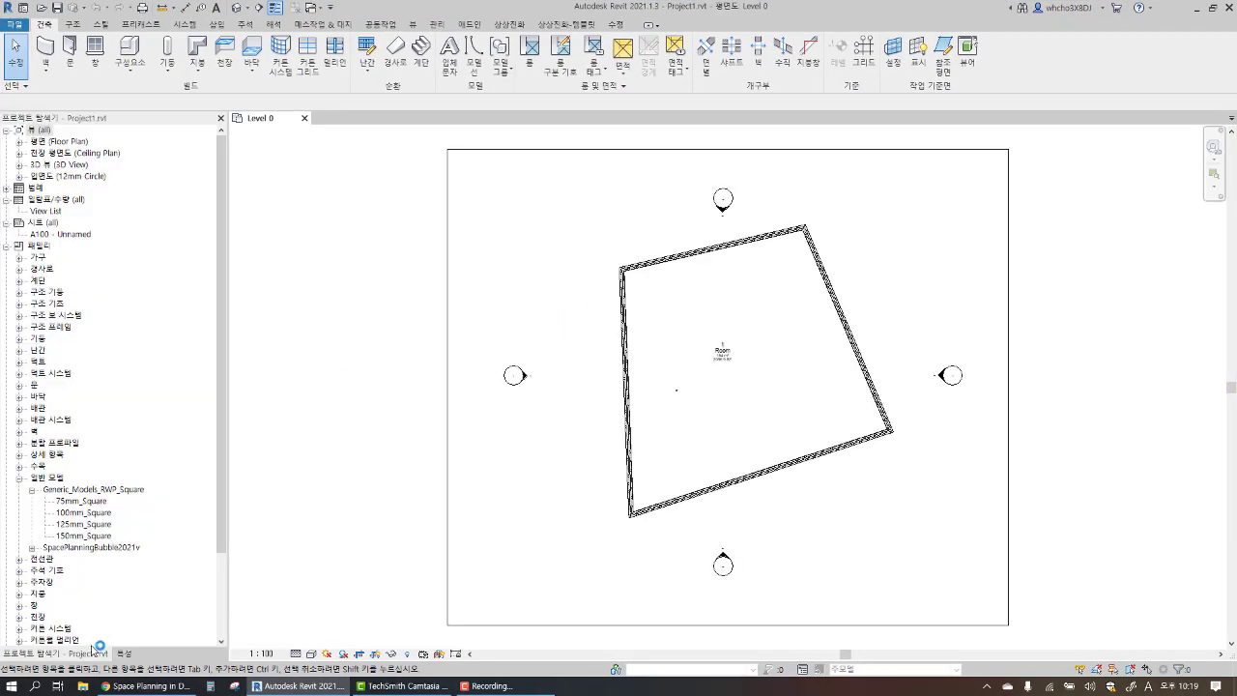
{"action": "double_click", "coordinate": [87, 545]}
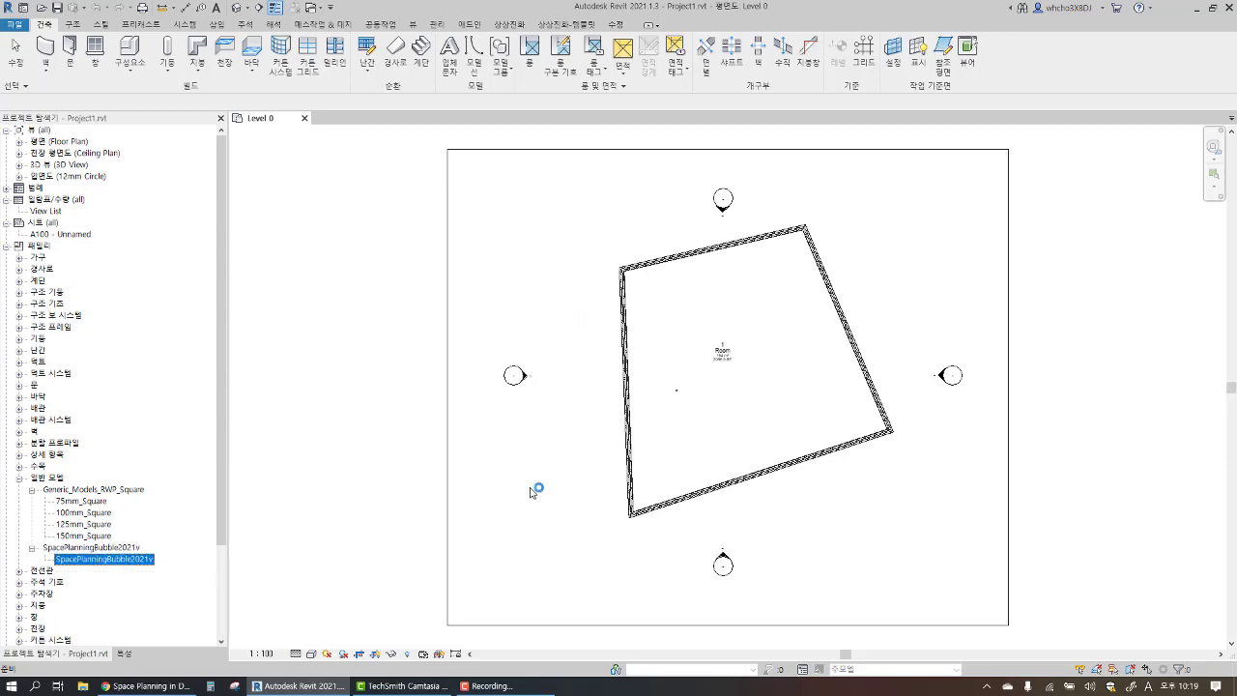
{"action": "left_click_drag", "start_coordinate": [104, 558], "coordinate": [537, 489]}
{"action": "scroll", "coordinate": [538, 442], "scroll_direction": "up", "scroll_amount": 5}
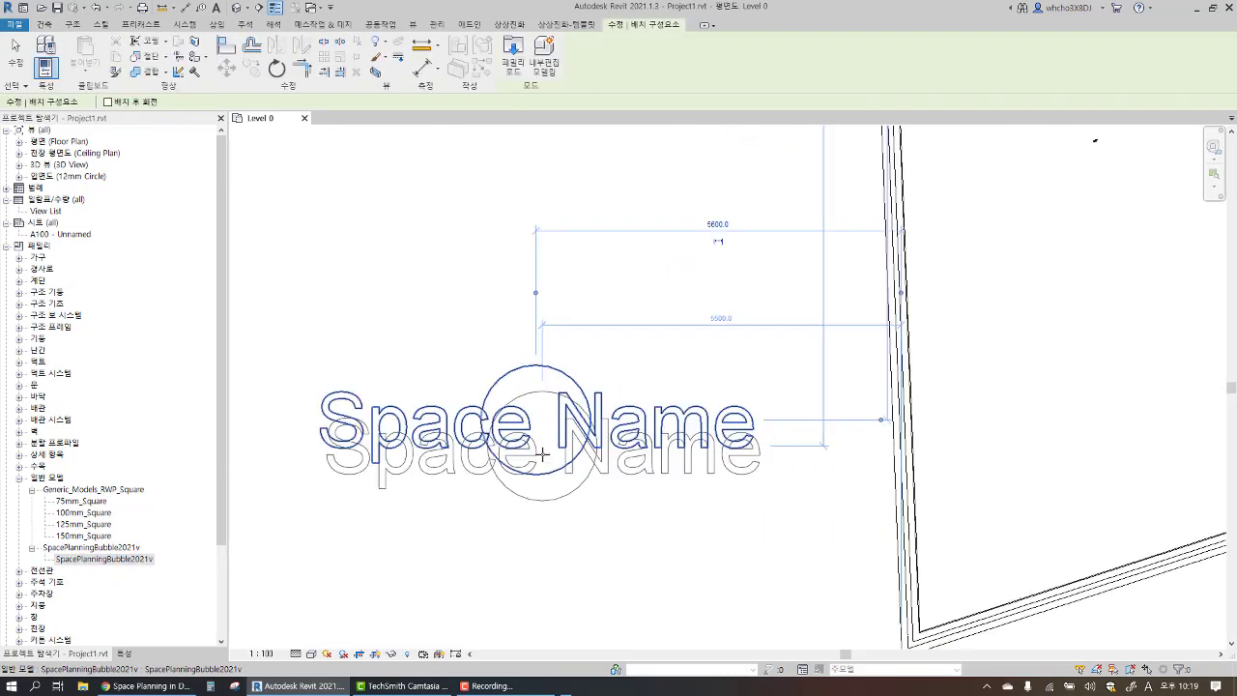
{"action": "left_click", "coordinate": [547, 454]}
Open the space bubble family, orbit it to an isometric view, and review its Family Types
{"action": "double_click", "coordinate": [548, 476]}
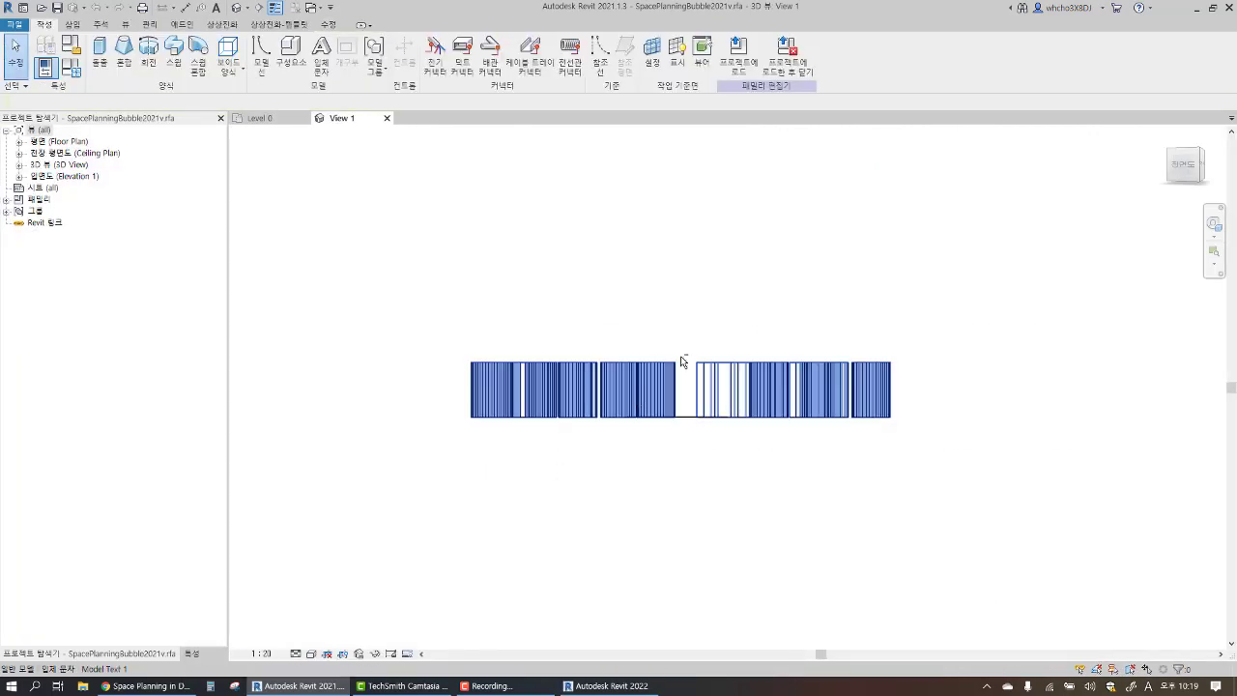
{"action": "middle_click_drag", "start_coordinate": [680, 355], "coordinate": [627, 423], "text": "shift"}
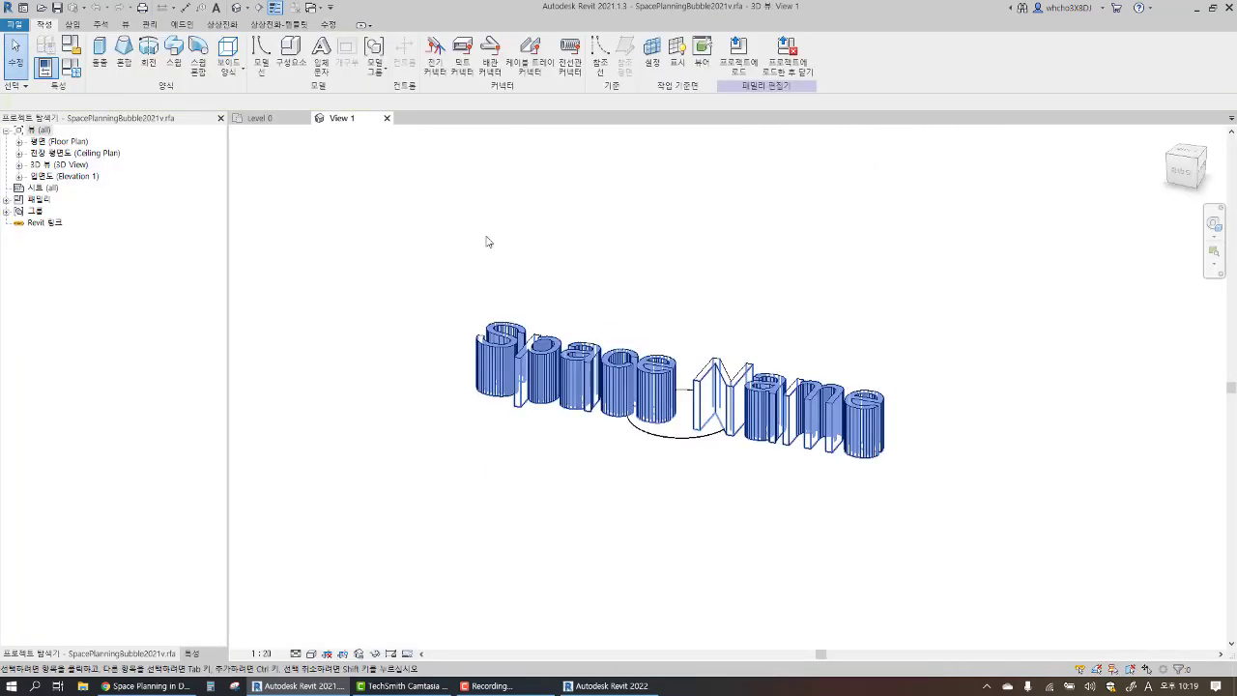
{"action": "left_click", "coordinate": [71, 68]}
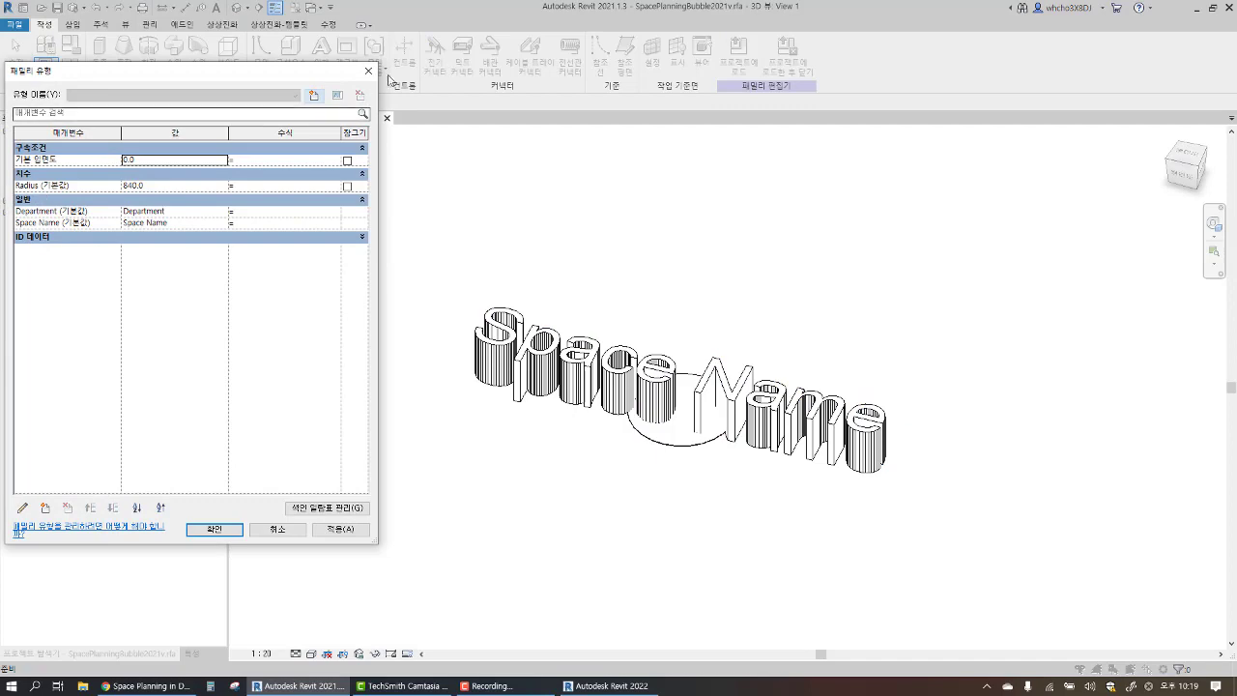
{"action": "left_click", "coordinate": [368, 70]}
Edit the circle extrusion sketch, check its Radius, finish it, and close View 1
{"action": "left_click", "coordinate": [679, 447]}
{"action": "double_click", "coordinate": [680, 447]}
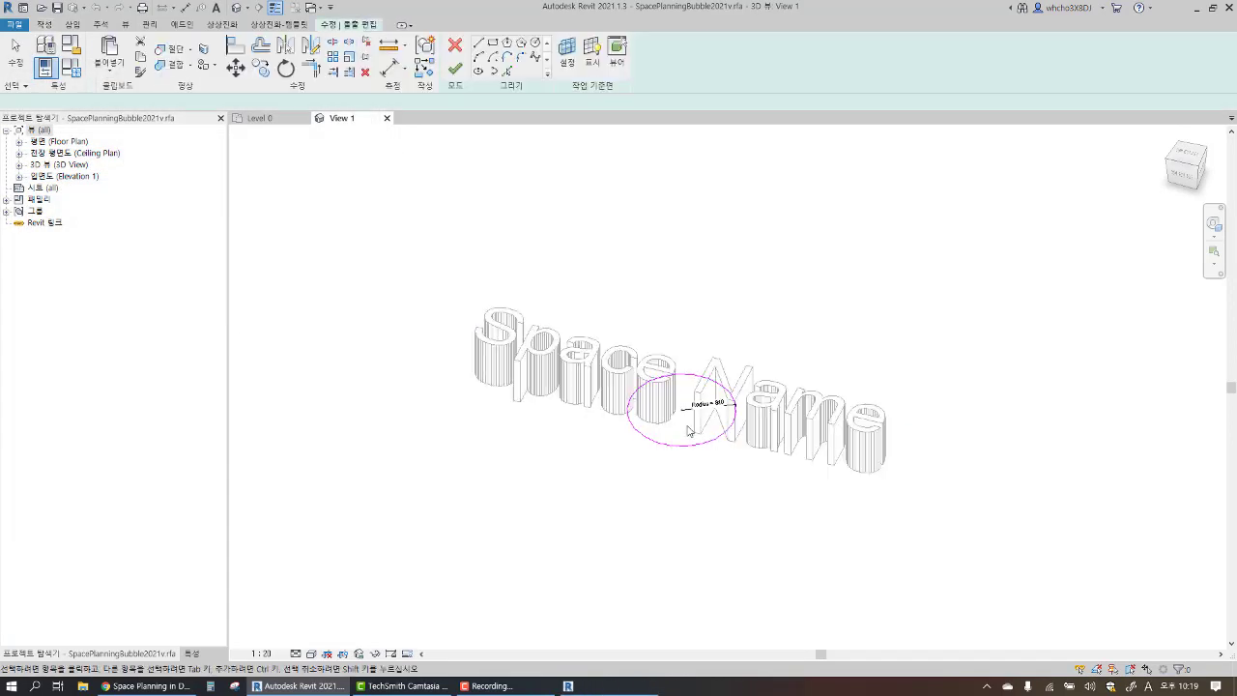
{"action": "scroll", "coordinate": [690, 408], "scroll_direction": "up", "scroll_amount": 1}
{"action": "scroll", "coordinate": [690, 409], "scroll_direction": "up", "scroll_amount": 1}
{"action": "left_click", "coordinate": [77, 74]}
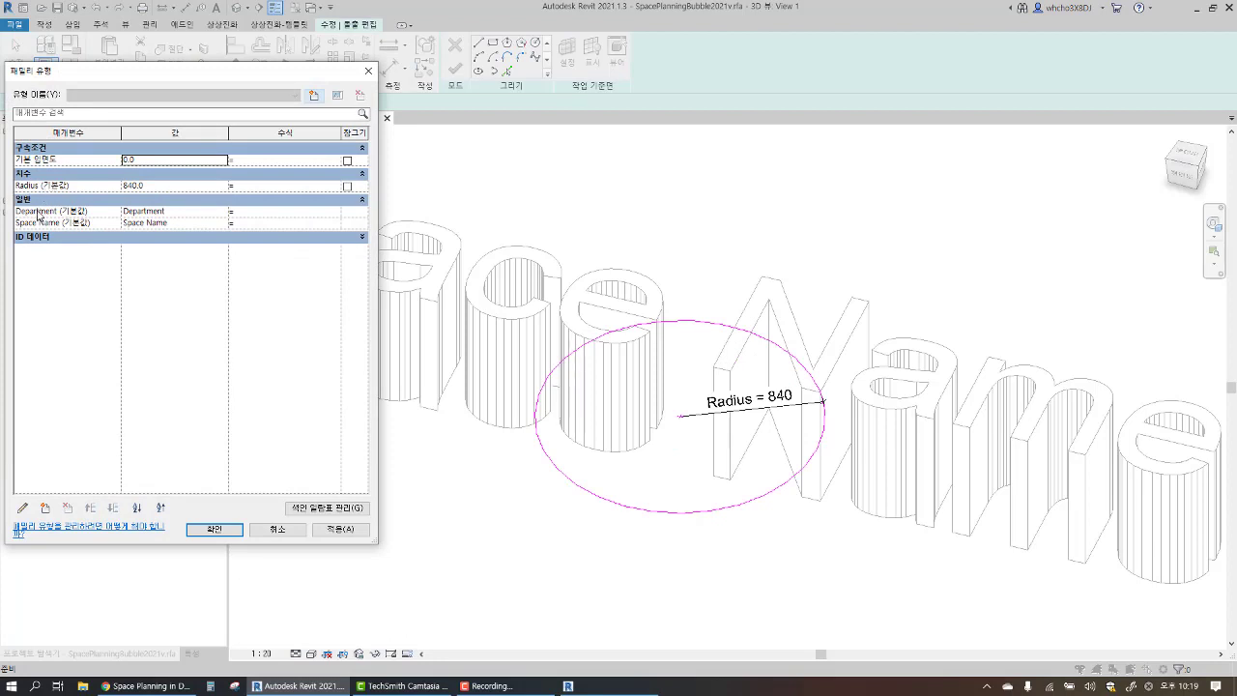
{"action": "left_click", "coordinate": [368, 71]}
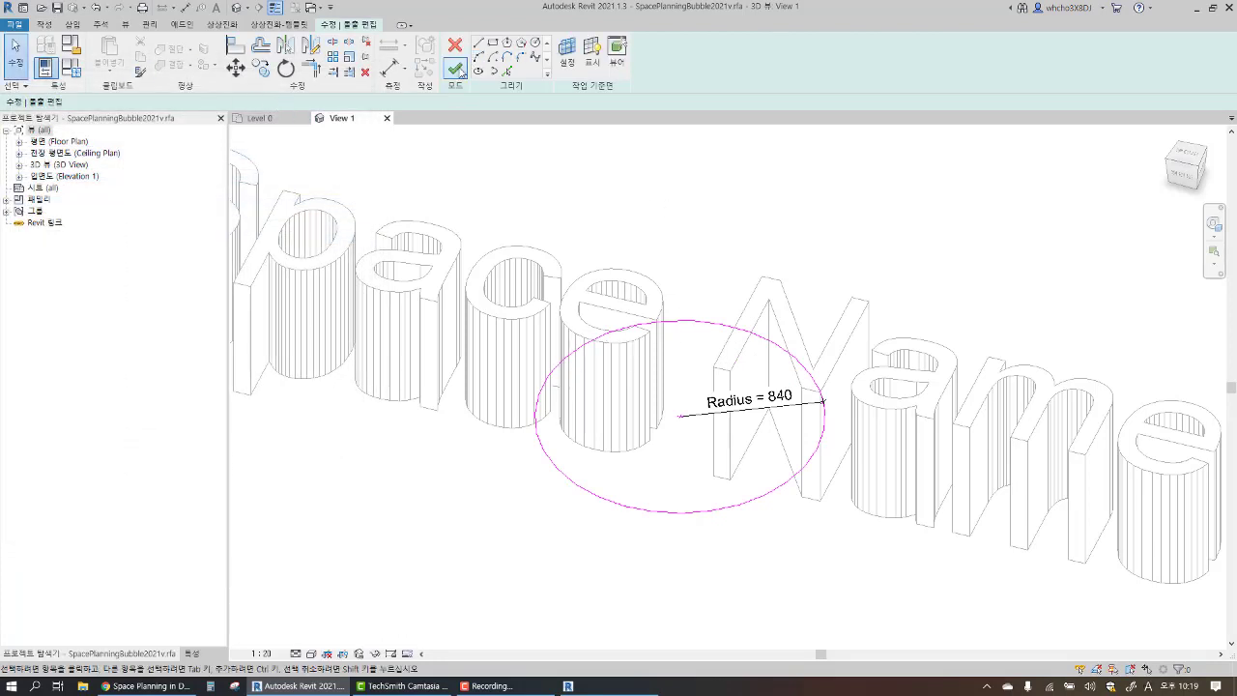
{"action": "left_click", "coordinate": [454, 68]}
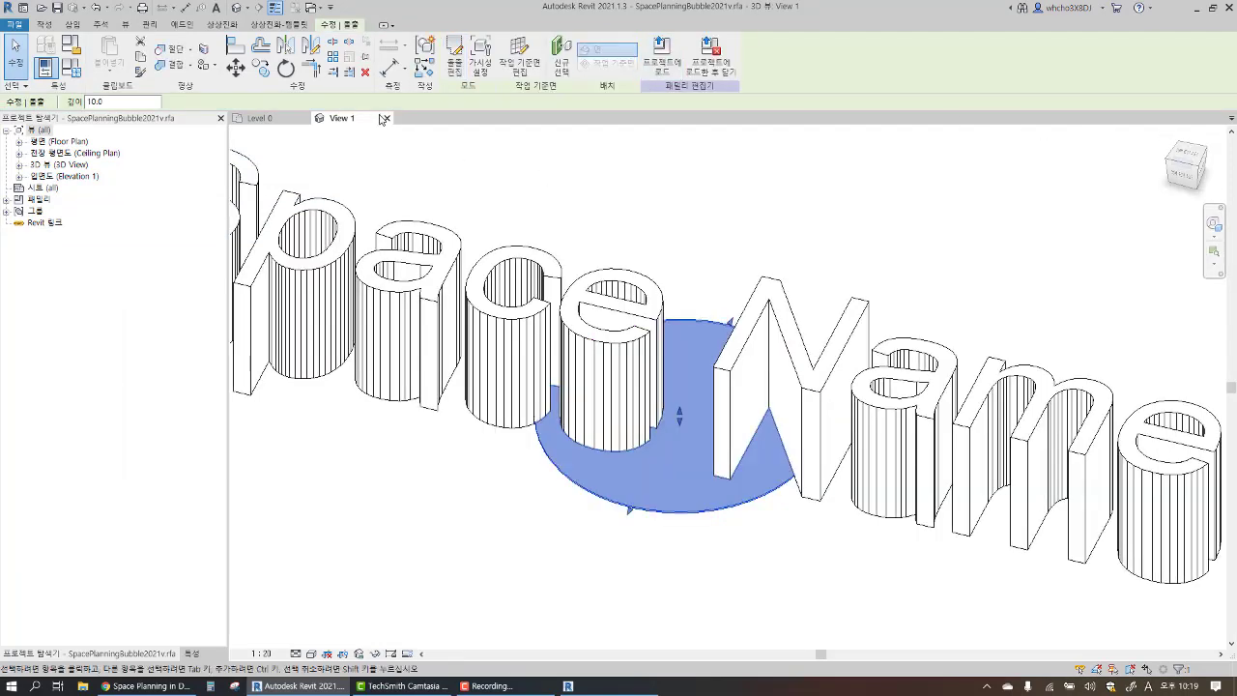
{"action": "left_click", "coordinate": [384, 118]}
{"action": "key", "text": "Return"}
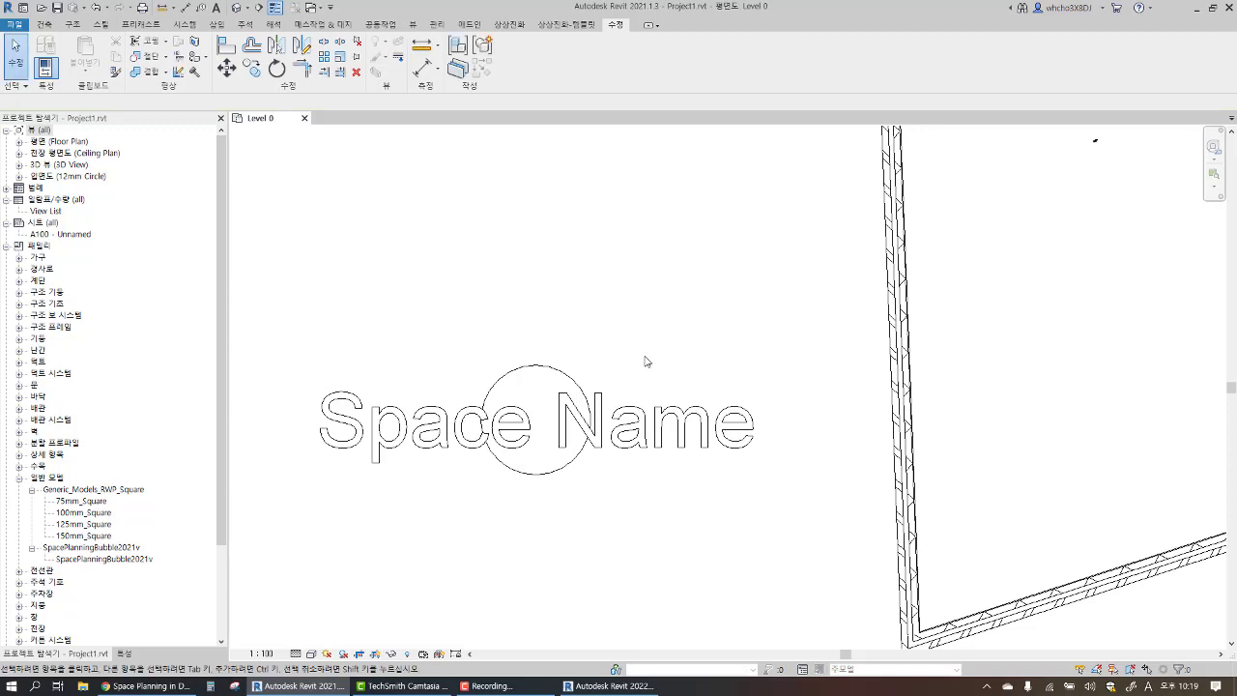
Place a Space Name bubble, end placement, and launch Dynamo from the Manage tab
{"action": "scroll", "coordinate": [645, 362], "scroll_direction": "down", "scroll_amount": 5}
{"action": "left_click", "coordinate": [623, 391]}
{"action": "key", "text": "ctrl+z"}
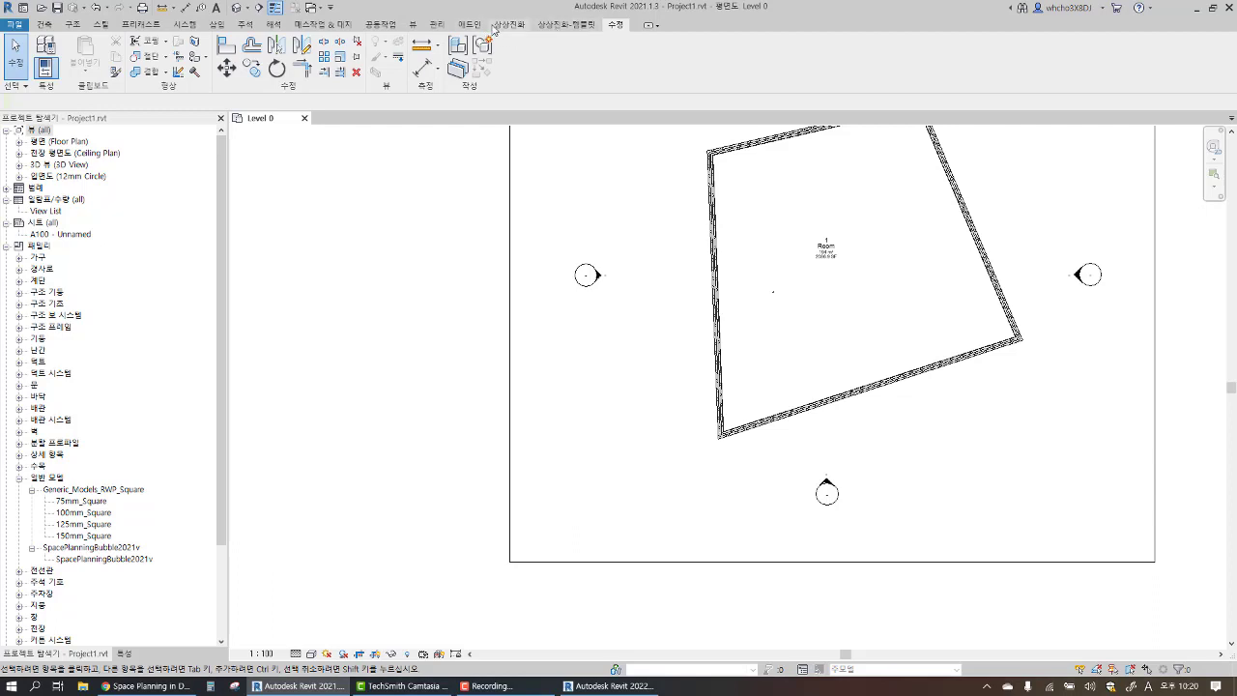
{"action": "left_click", "coordinate": [437, 24]}
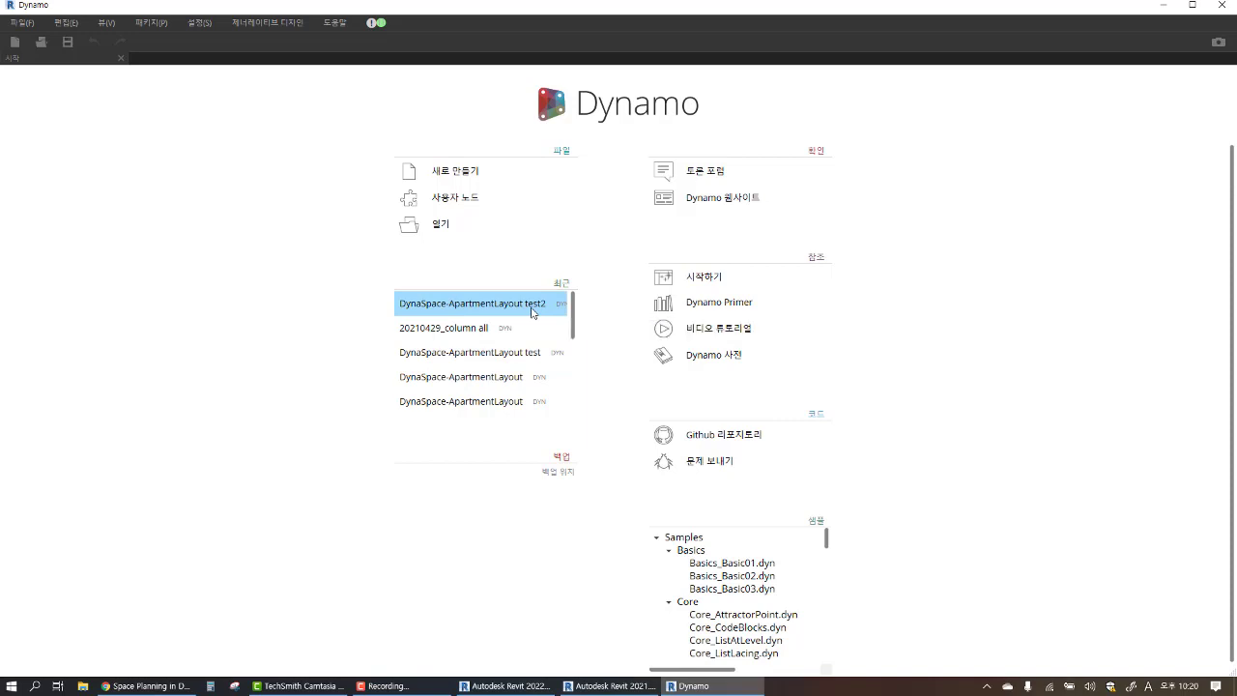
Open the DynaSpace-ApartmentLayout test2 graph from Recent and view its User Inputs for GDIR group
{"action": "left_click", "coordinate": [530, 312]}
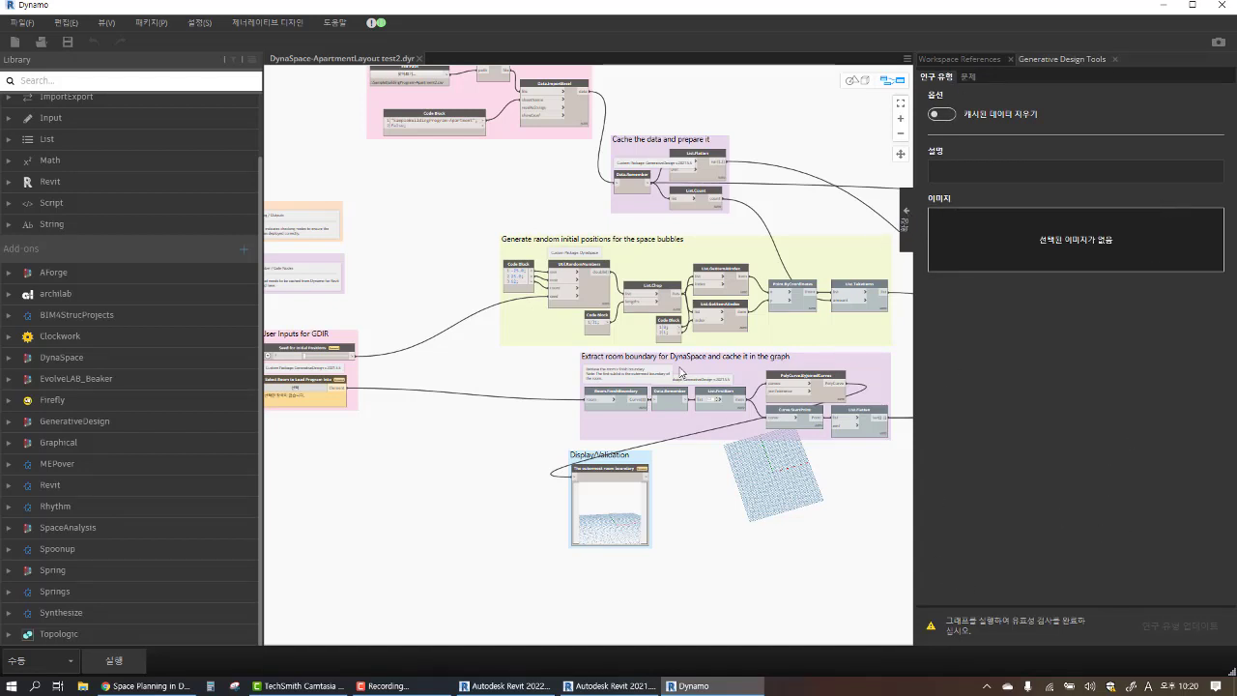
{"action": "middle_click_drag", "start_coordinate": [754, 363], "coordinate": [580, 390]}
{"action": "scroll", "coordinate": [575, 394], "scroll_direction": "down", "scroll_amount": 3}
{"action": "scroll", "coordinate": [571, 396], "scroll_direction": "down", "scroll_amount": 2}
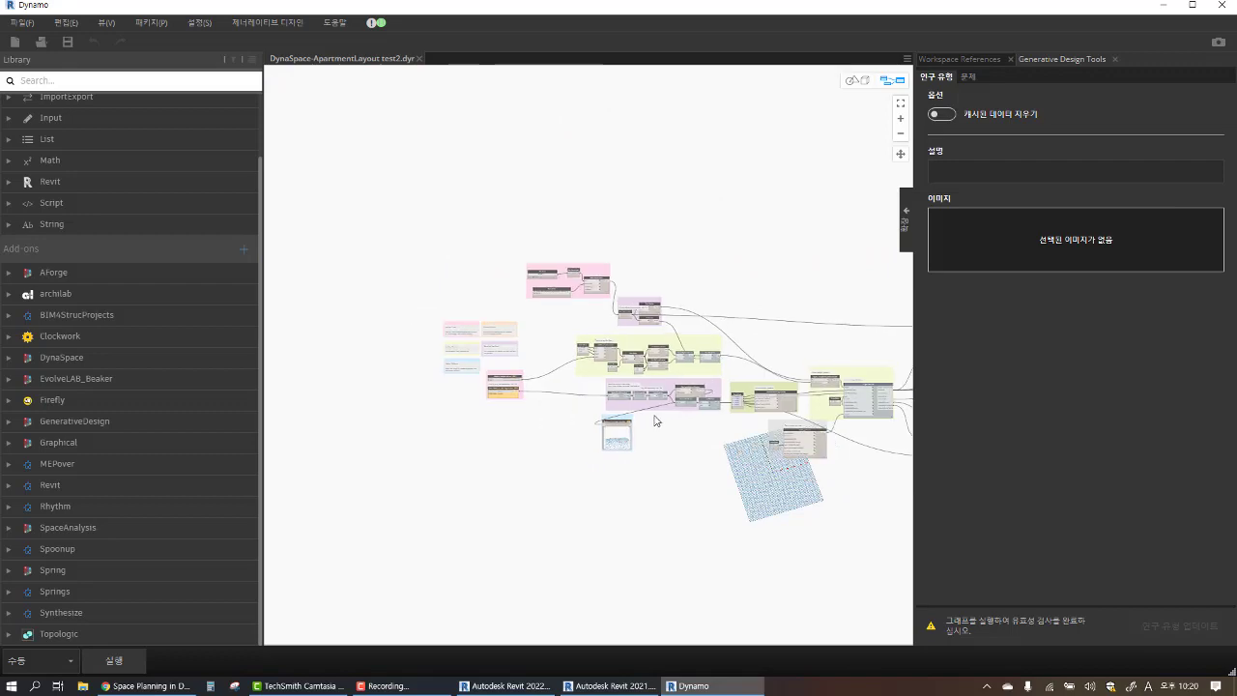
{"action": "scroll", "coordinate": [557, 400], "scroll_direction": "up", "scroll_amount": 5}
Pick the Revit room, Element 317652, into the Select Room to Load Program Into node
{"action": "left_click_drag", "start_coordinate": [665, 18], "coordinate": [1181, 38]}
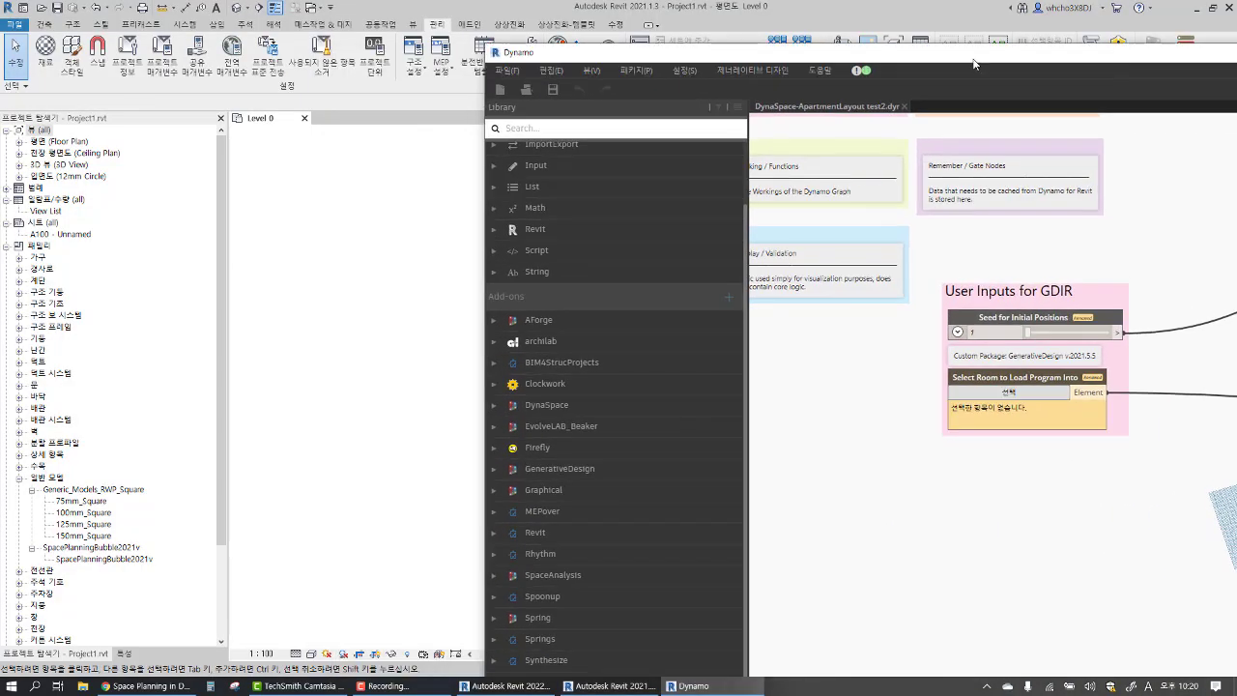
{"action": "scroll", "coordinate": [609, 354], "scroll_direction": "down", "scroll_amount": 3}
{"action": "scroll", "coordinate": [610, 354], "scroll_direction": "down", "scroll_amount": 2}
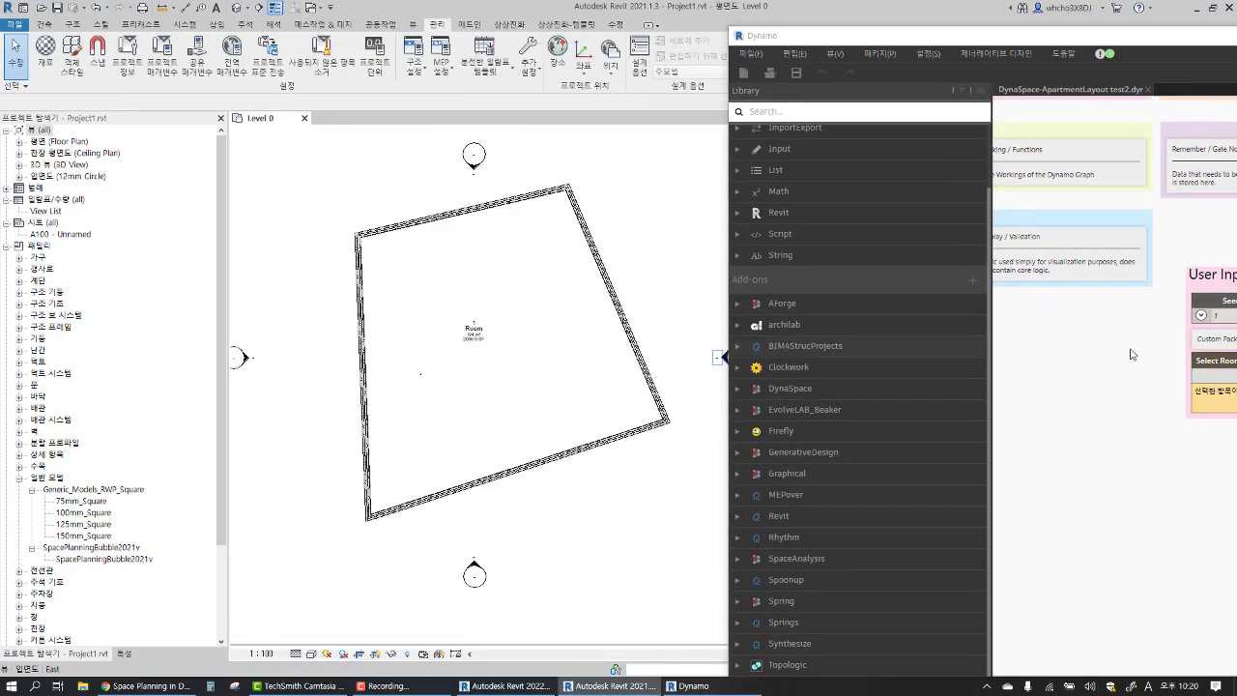
{"action": "left_click", "coordinate": [1227, 375]}
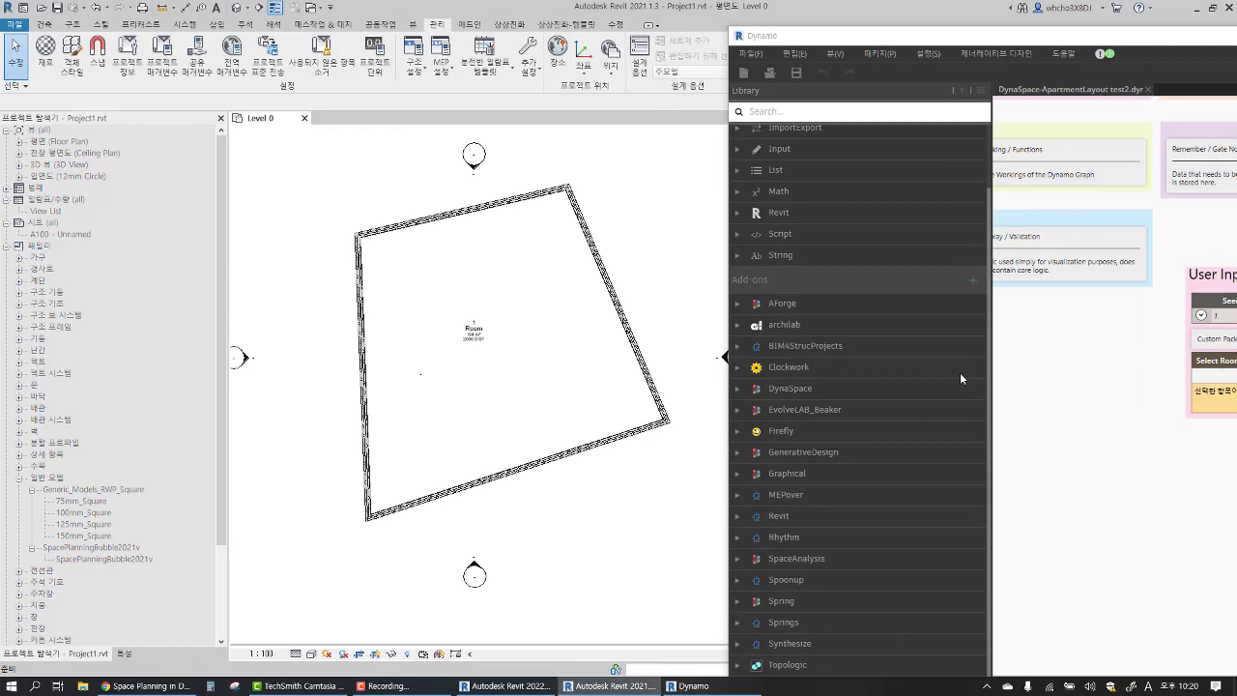
{"action": "left_click", "coordinate": [533, 281]}
{"action": "left_click_drag", "start_coordinate": [970, 35], "coordinate": [435, 2]}
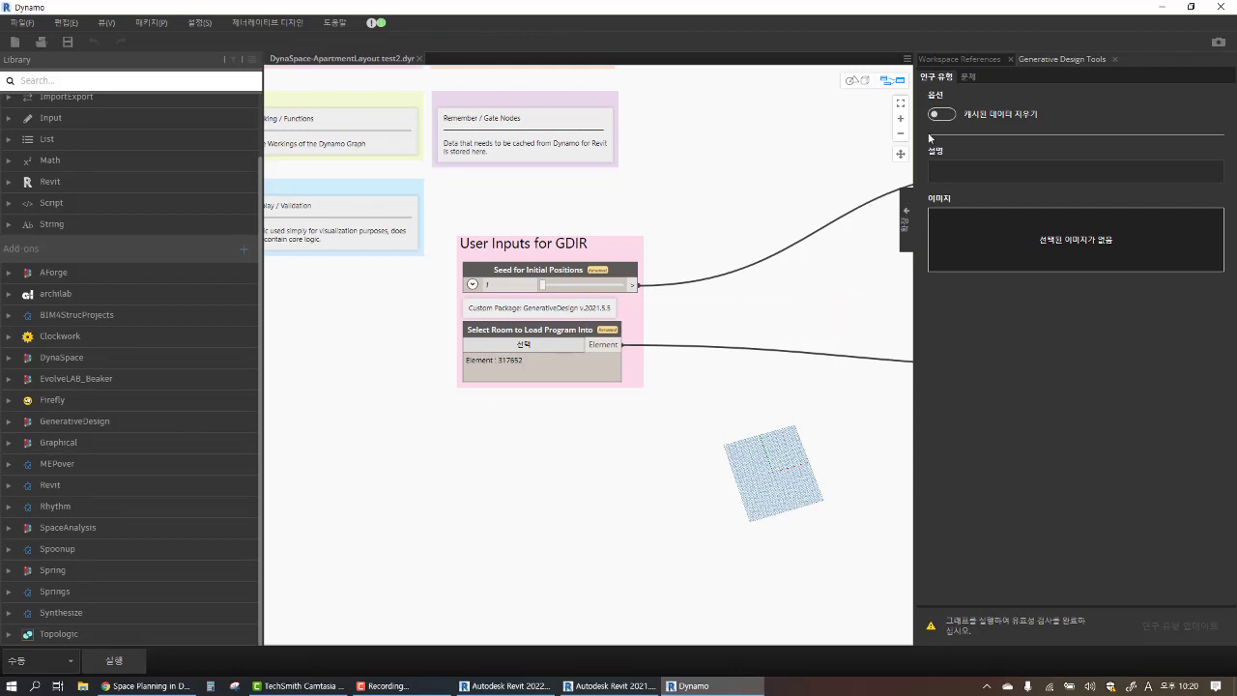
Collapse the Generative Design side panel and delete the accidental Code Block
{"action": "double_click", "coordinate": [908, 216]}
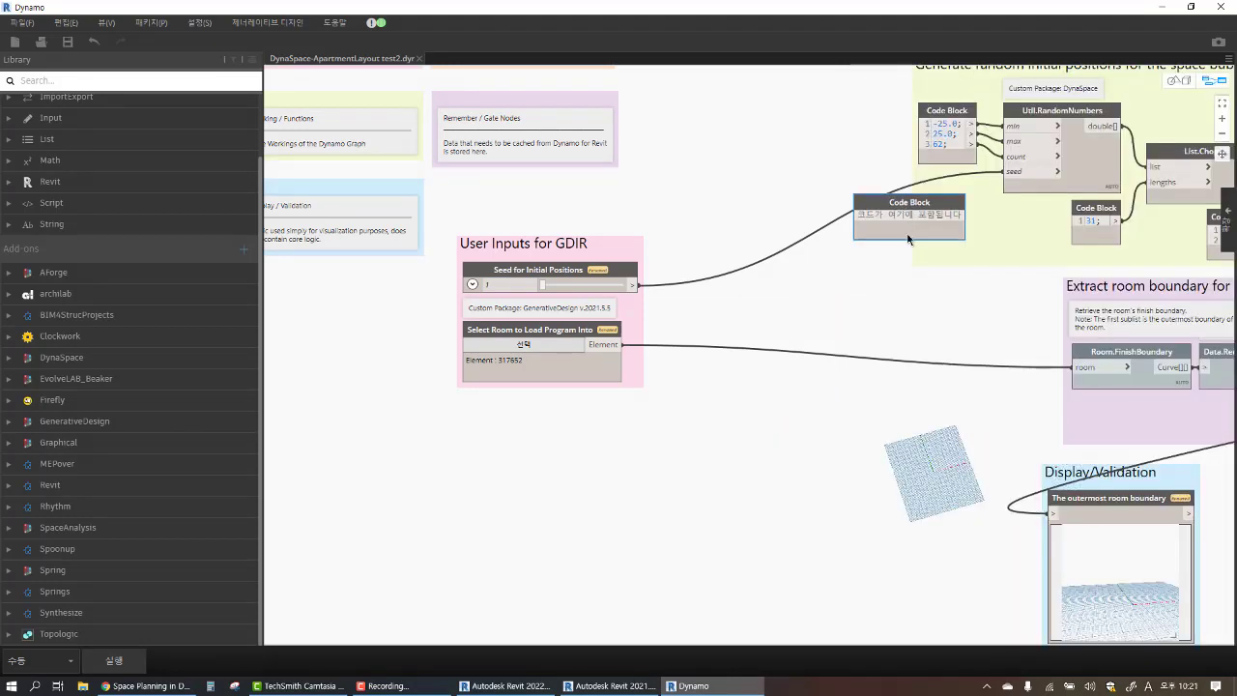
{"action": "right_click", "coordinate": [922, 214]}
{"action": "left_click", "coordinate": [978, 227]}
Pan and zoom across the bubble-generation, room-boundary, DynaSpace engine and visualization groups
{"action": "middle_click_drag", "start_coordinate": [976, 228], "coordinate": [605, 292]}
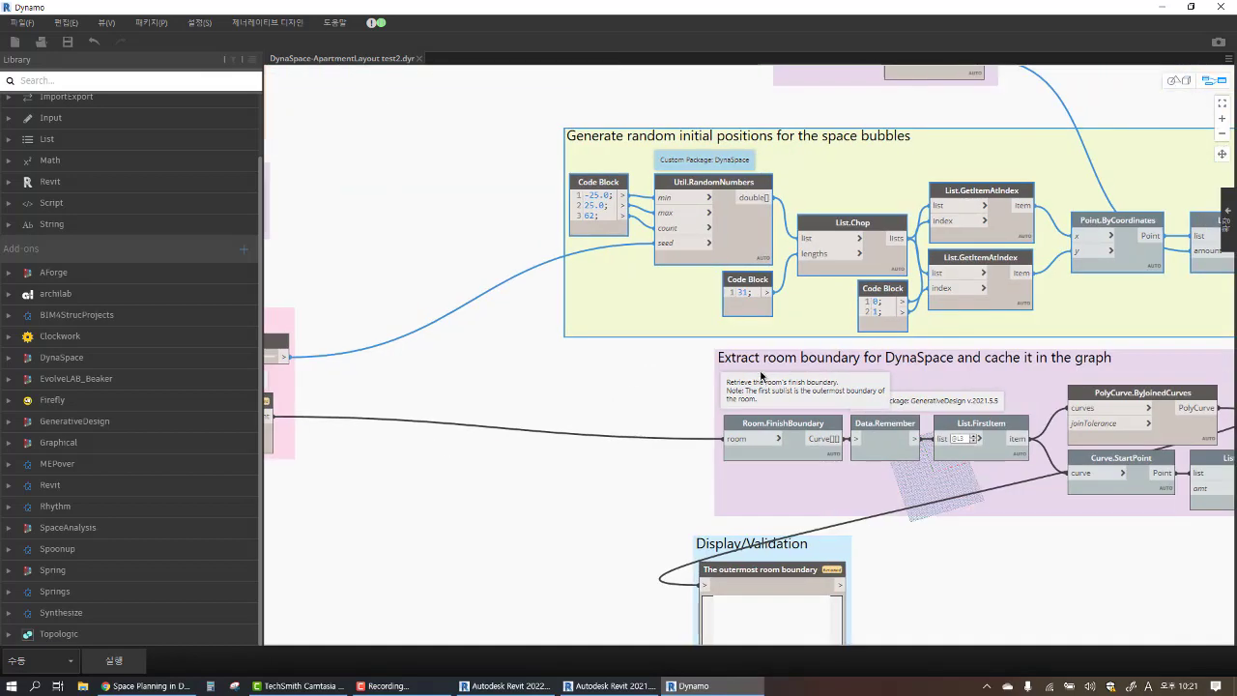
{"action": "middle_click_drag", "start_coordinate": [890, 356], "coordinate": [655, 369]}
{"action": "scroll", "coordinate": [655, 369], "scroll_direction": "down", "scroll_amount": 5}
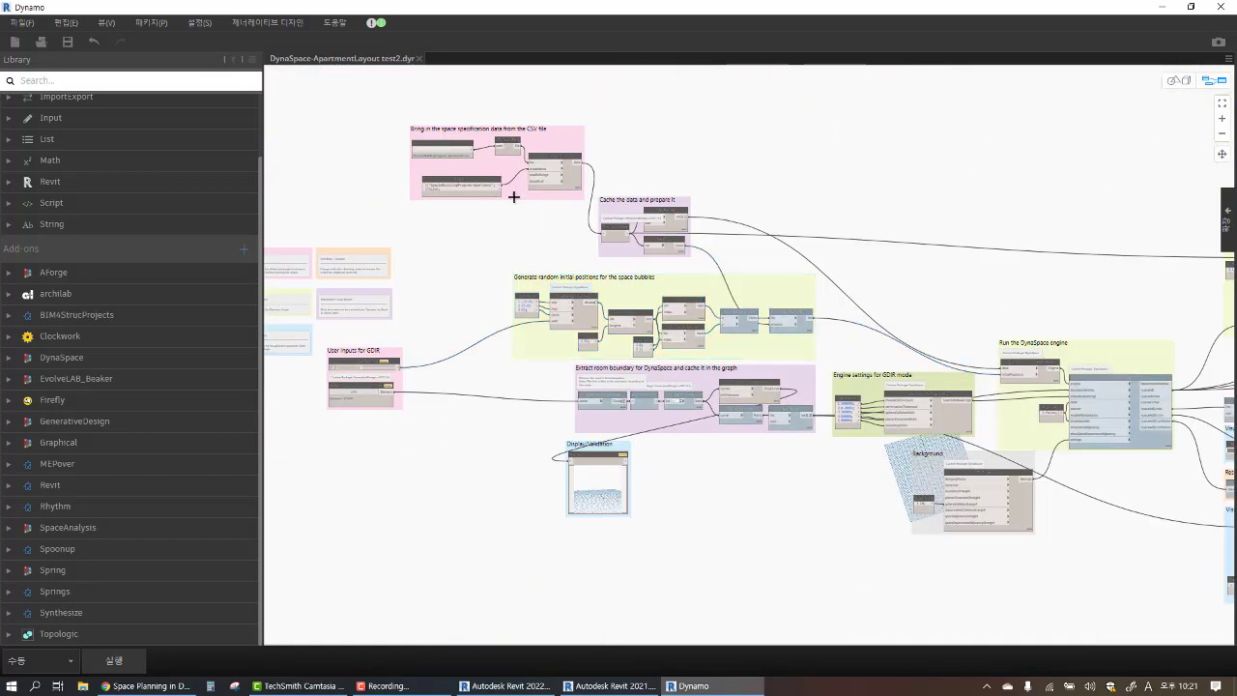
{"action": "mouse_move", "coordinate": [901, 506]}
{"action": "middle_mouse_down"}
{"action": "mouse_move", "coordinate": [775, 446]}
{"action": "mouse_move", "coordinate": [794, 382]}
{"action": "middle_mouse_up"}
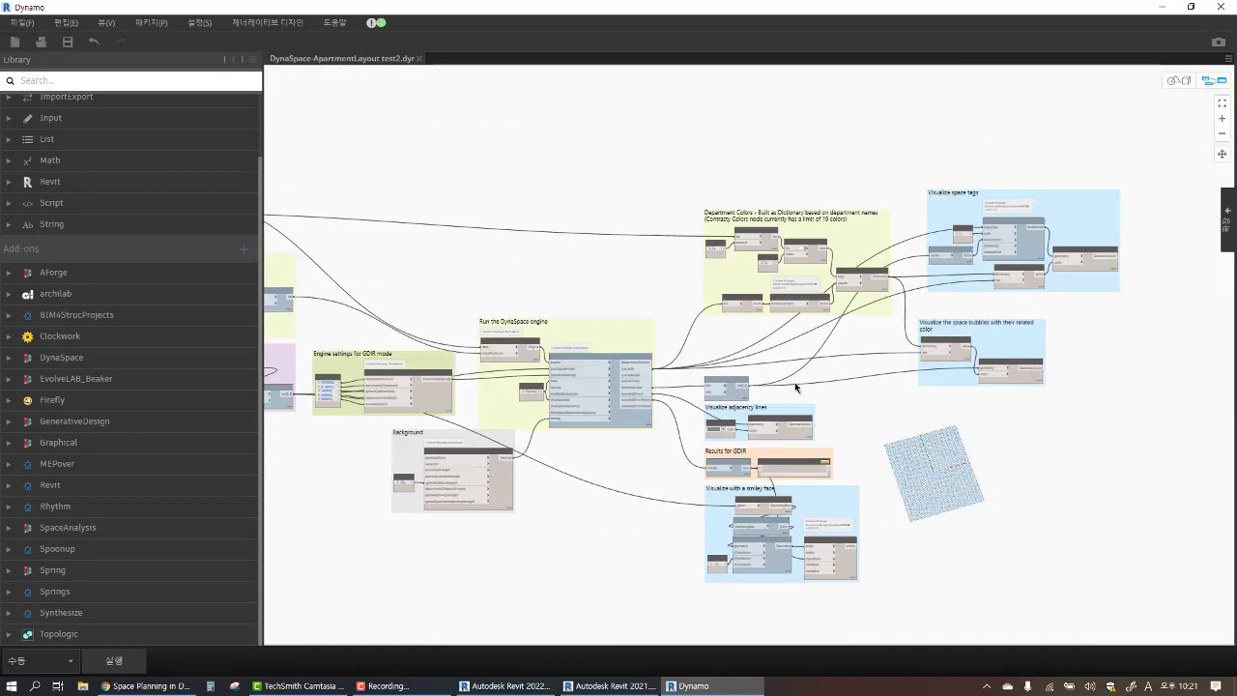
{"action": "scroll", "coordinate": [706, 199], "scroll_direction": "up", "scroll_amount": 2}
{"action": "mouse_move", "coordinate": [939, 346]}
{"action": "middle_mouse_down"}
{"action": "mouse_move", "coordinate": [733, 373]}
{"action": "mouse_move", "coordinate": [856, 346]}
{"action": "middle_mouse_up"}
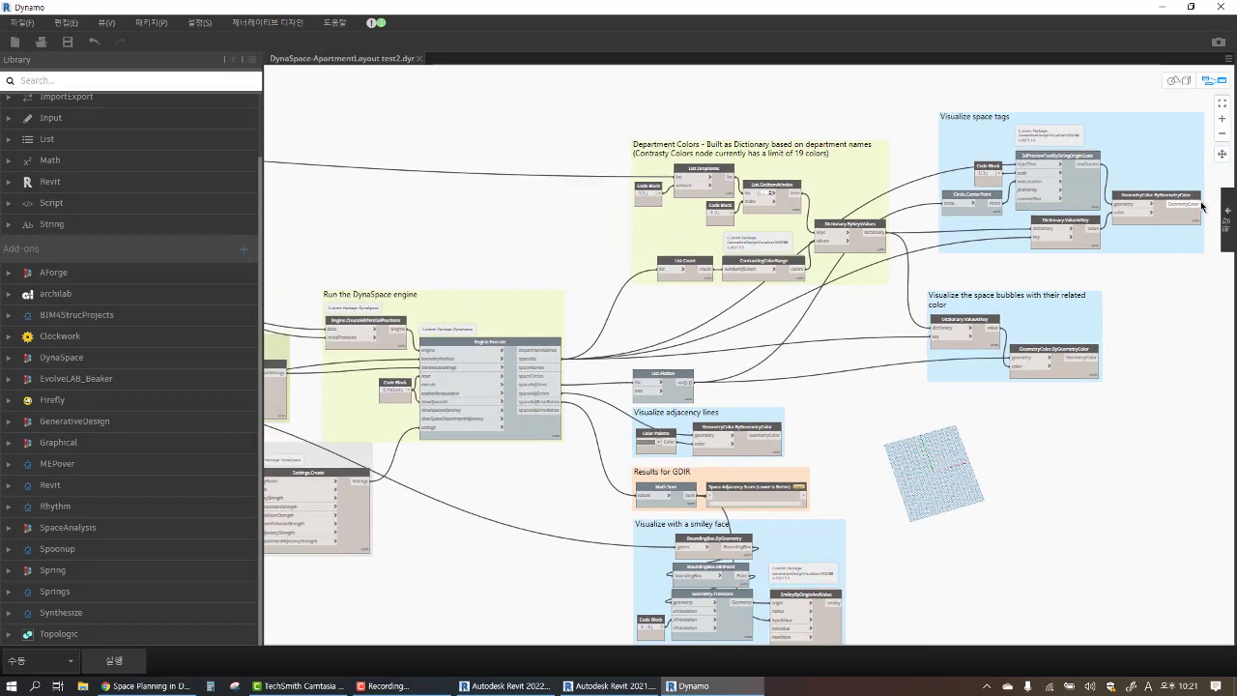
{"action": "middle_click_drag", "start_coordinate": [806, 408], "coordinate": [428, 428]}
{"action": "scroll", "coordinate": [566, 309], "scroll_direction": "down", "scroll_amount": 5}
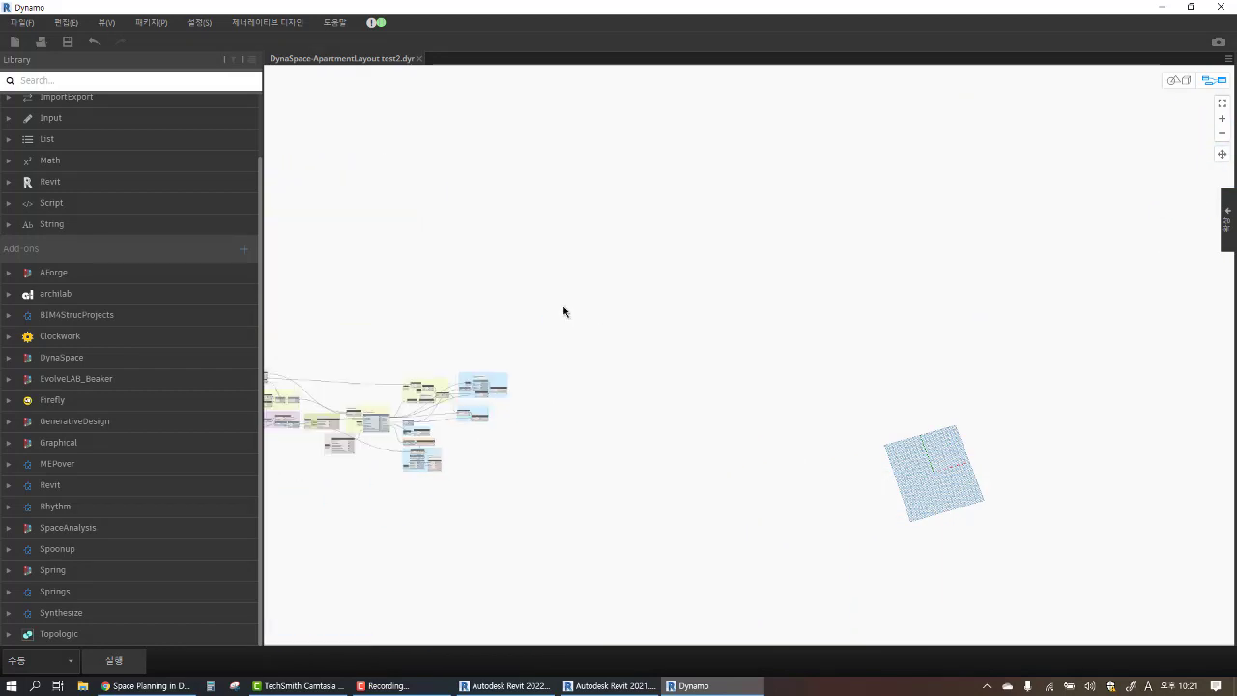
{"action": "left_click_drag", "start_coordinate": [490, 326], "coordinate": [641, 527]}
{"action": "left_click_drag", "start_coordinate": [890, 530], "coordinate": [516, 326]}
{"action": "scroll", "coordinate": [415, 472], "scroll_direction": "up", "scroll_amount": 3}
{"action": "scroll", "coordinate": [454, 468], "scroll_direction": "up", "scroll_amount": 2}
{"action": "scroll", "coordinate": [444, 476], "scroll_direction": "up", "scroll_amount": 2}
{"action": "scroll", "coordinate": [348, 541], "scroll_direction": "up", "scroll_amount": 3}
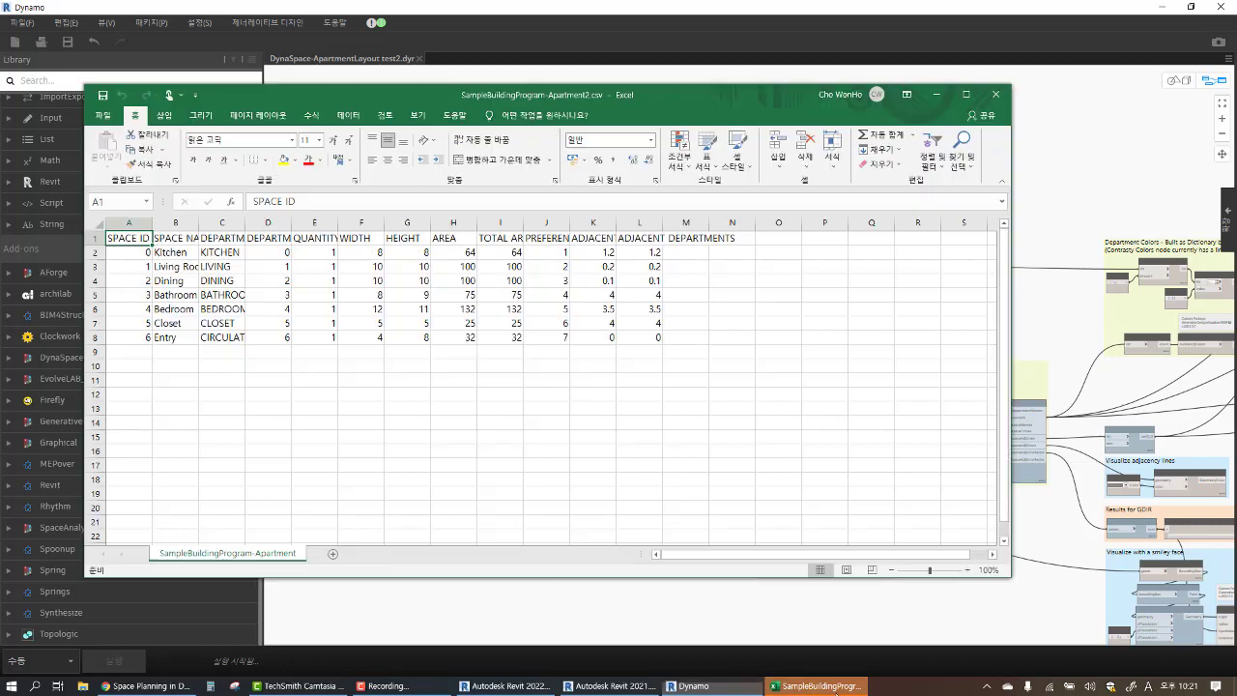
Select D2:M8 in SampleBuildingProgram-Apartment2.csv to check the status bar totals, then minimize Excel
{"action": "left_click_drag", "start_coordinate": [709, 334], "coordinate": [111, 239]}
{"action": "mouse_move", "coordinate": [267, 251]}
{"action": "left_mouse_down"}
{"action": "mouse_move", "coordinate": [663, 339]}
{"action": "mouse_move", "coordinate": [270, 253]}
{"action": "left_mouse_up"}
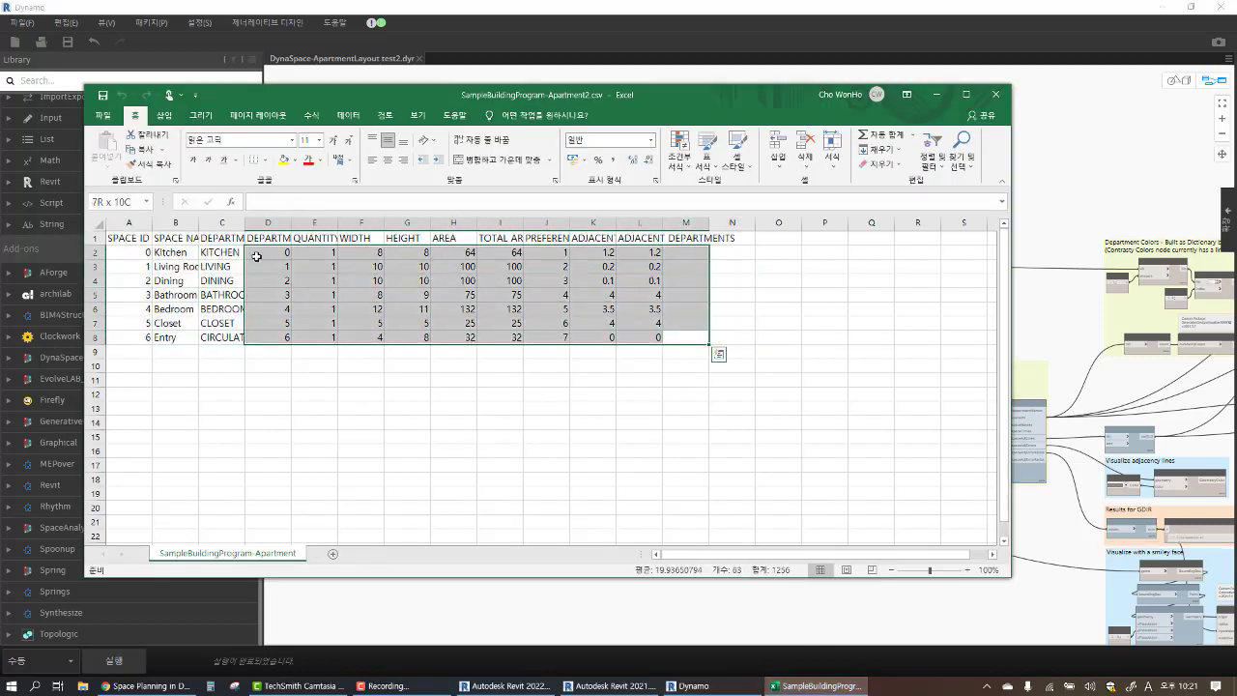
{"action": "left_click", "coordinate": [936, 94]}
Switch to the background 3D preview and orbit around the generated space bubbles
{"action": "scroll", "coordinate": [976, 252], "scroll_direction": "up", "scroll_amount": 3}
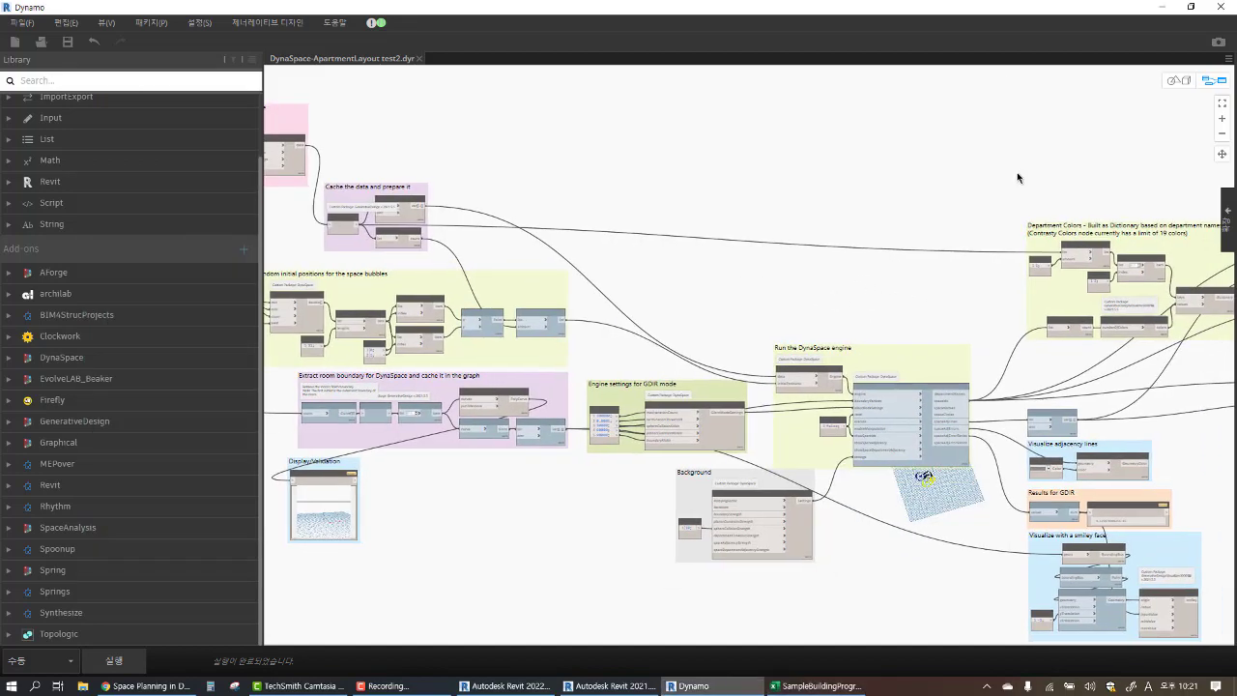
{"action": "left_click", "coordinate": [1186, 84]}
{"action": "mouse_move", "coordinate": [931, 457]}
{"action": "right_mouse_down"}
{"action": "mouse_move", "coordinate": [801, 349]}
{"action": "mouse_move", "coordinate": [807, 328]}
{"action": "right_mouse_up"}
{"action": "scroll", "coordinate": [807, 363], "scroll_direction": "up", "scroll_amount": 2}
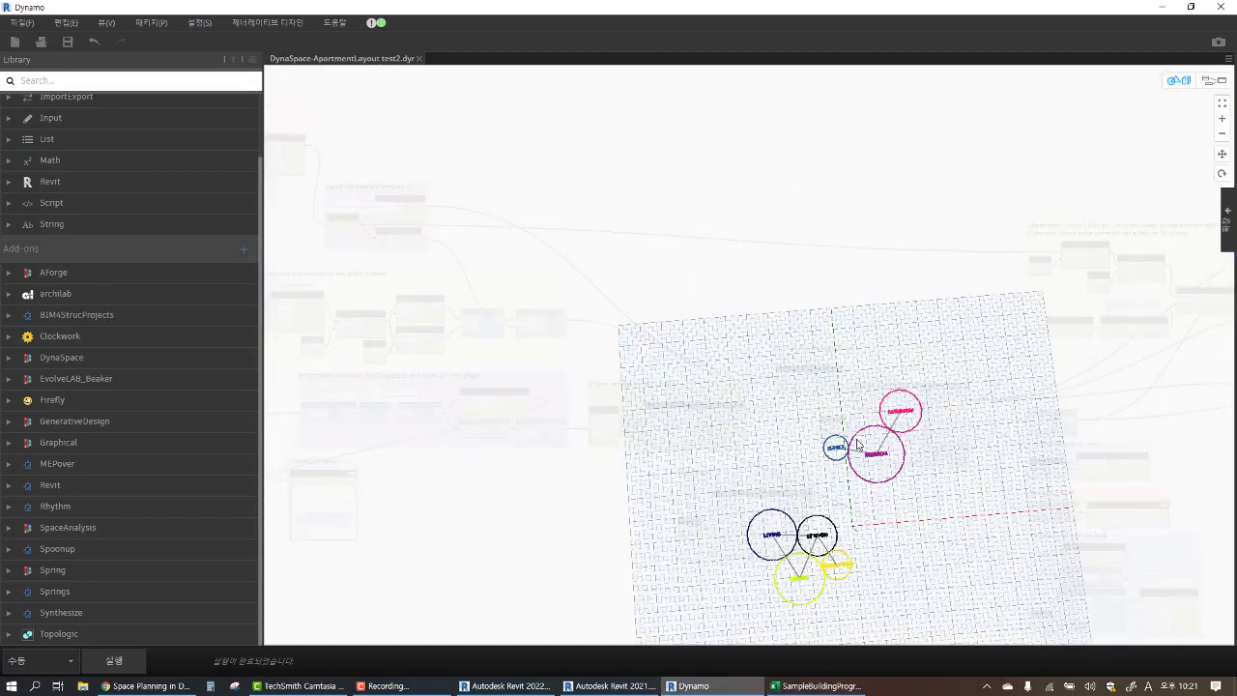
{"action": "scroll", "coordinate": [808, 363], "scroll_direction": "up", "scroll_amount": 3}
{"action": "scroll", "coordinate": [808, 363], "scroll_direction": "up", "scroll_amount": 3}
{"action": "middle_click_drag", "start_coordinate": [834, 408], "coordinate": [820, 383]}
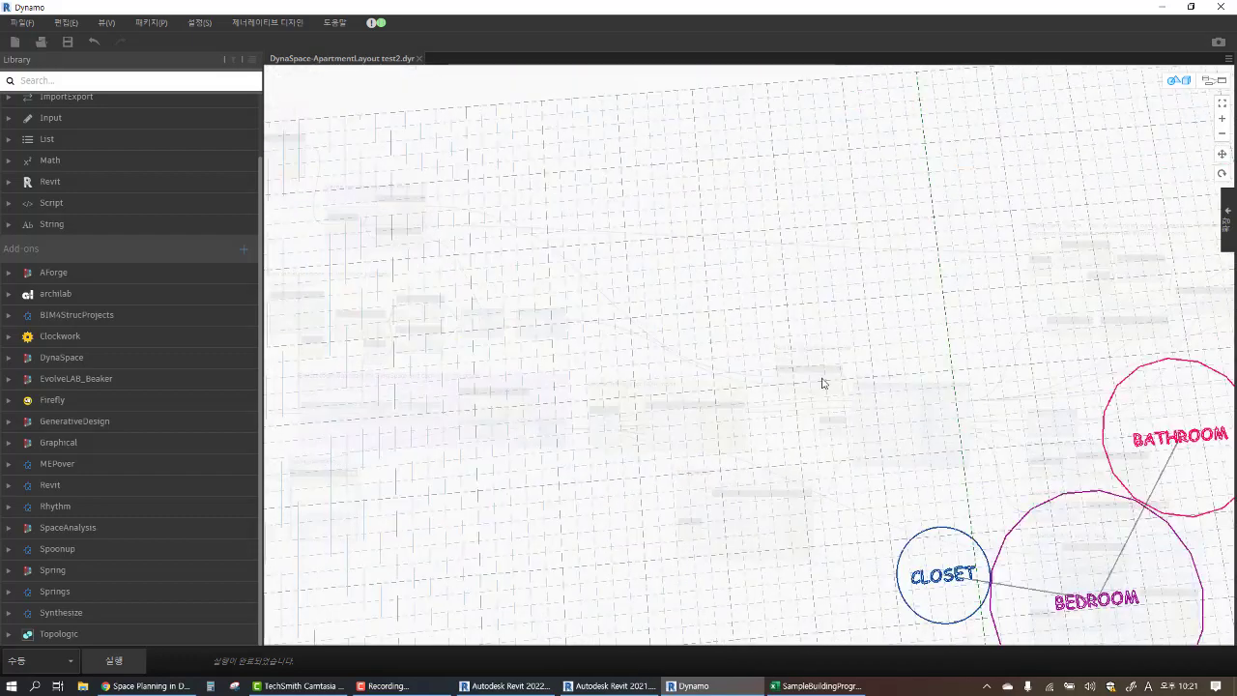
{"action": "scroll", "coordinate": [820, 377], "scroll_direction": "down", "scroll_amount": 3}
{"action": "mouse_move", "coordinate": [820, 368]}
{"action": "right_mouse_down"}
{"action": "mouse_move", "coordinate": [795, 342]}
{"action": "mouse_move", "coordinate": [807, 353]}
{"action": "right_mouse_up"}
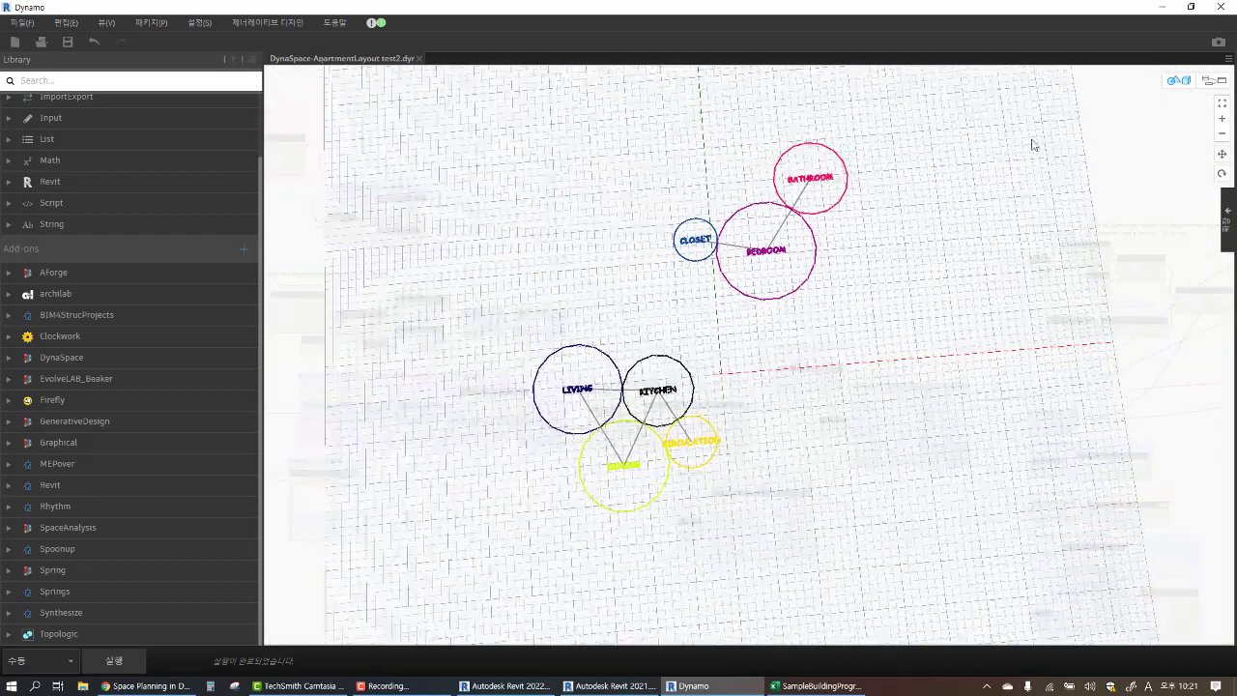
Return to graph view and Zoom to Fit the room-boundary Watch3D node
{"action": "left_click", "coordinate": [1173, 81]}
{"action": "scroll", "coordinate": [864, 320], "scroll_direction": "up", "scroll_amount": 2}
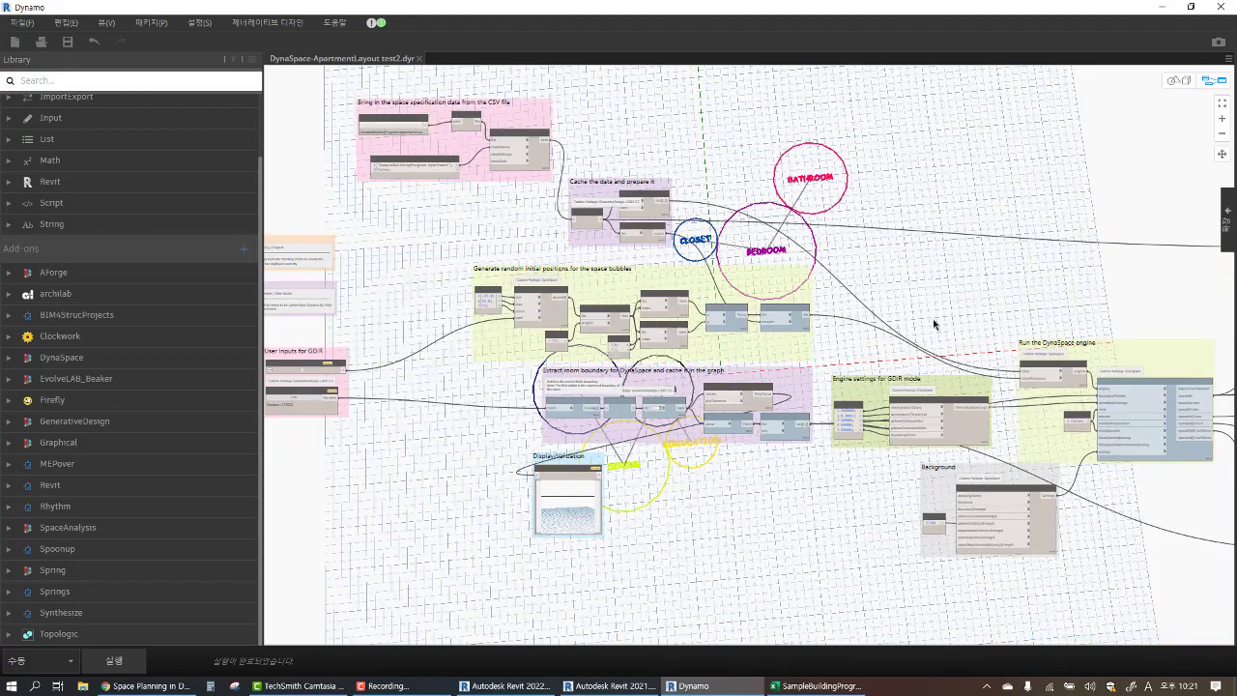
{"action": "scroll", "coordinate": [875, 321], "scroll_direction": "up", "scroll_amount": 1}
{"action": "scroll", "coordinate": [889, 322], "scroll_direction": "up", "scroll_amount": 2}
{"action": "scroll", "coordinate": [907, 322], "scroll_direction": "up", "scroll_amount": 2}
{"action": "scroll", "coordinate": [908, 321], "scroll_direction": "down", "scroll_amount": 4}
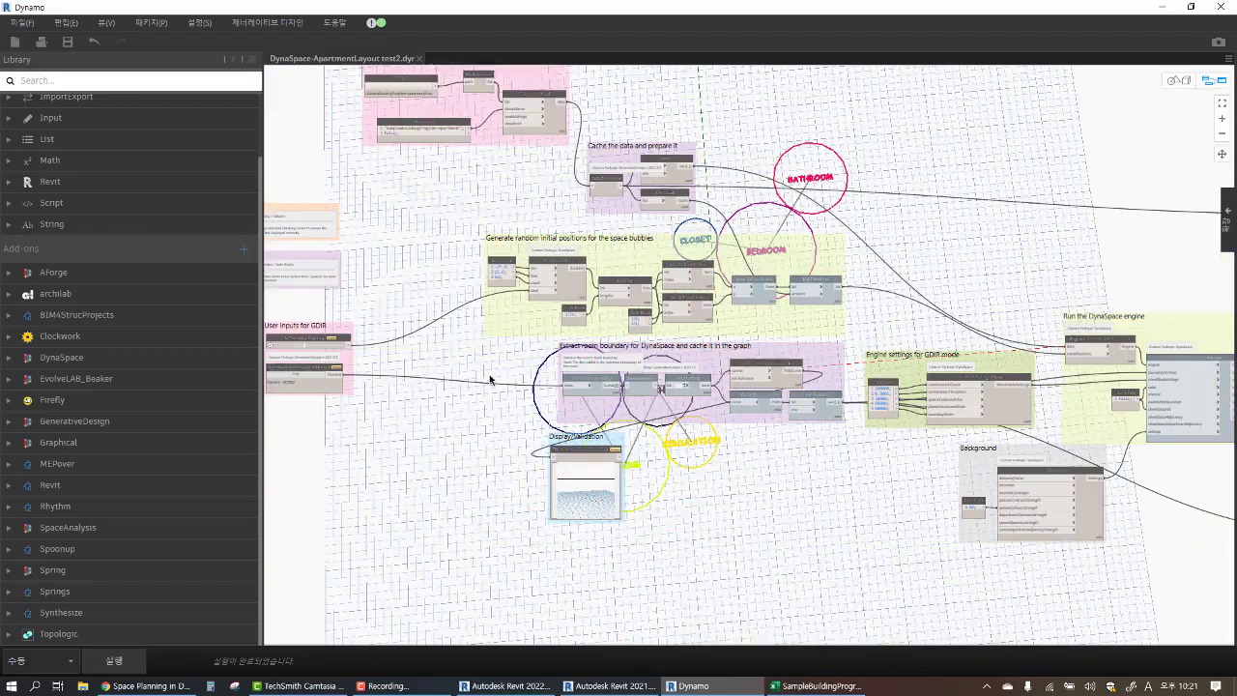
{"action": "scroll", "coordinate": [744, 406], "scroll_direction": "up", "scroll_amount": 1}
{"action": "scroll", "coordinate": [744, 406], "scroll_direction": "up", "scroll_amount": 3}
{"action": "left_click", "coordinate": [624, 493]}
{"action": "left_click_drag", "start_coordinate": [625, 494], "coordinate": [619, 501]}
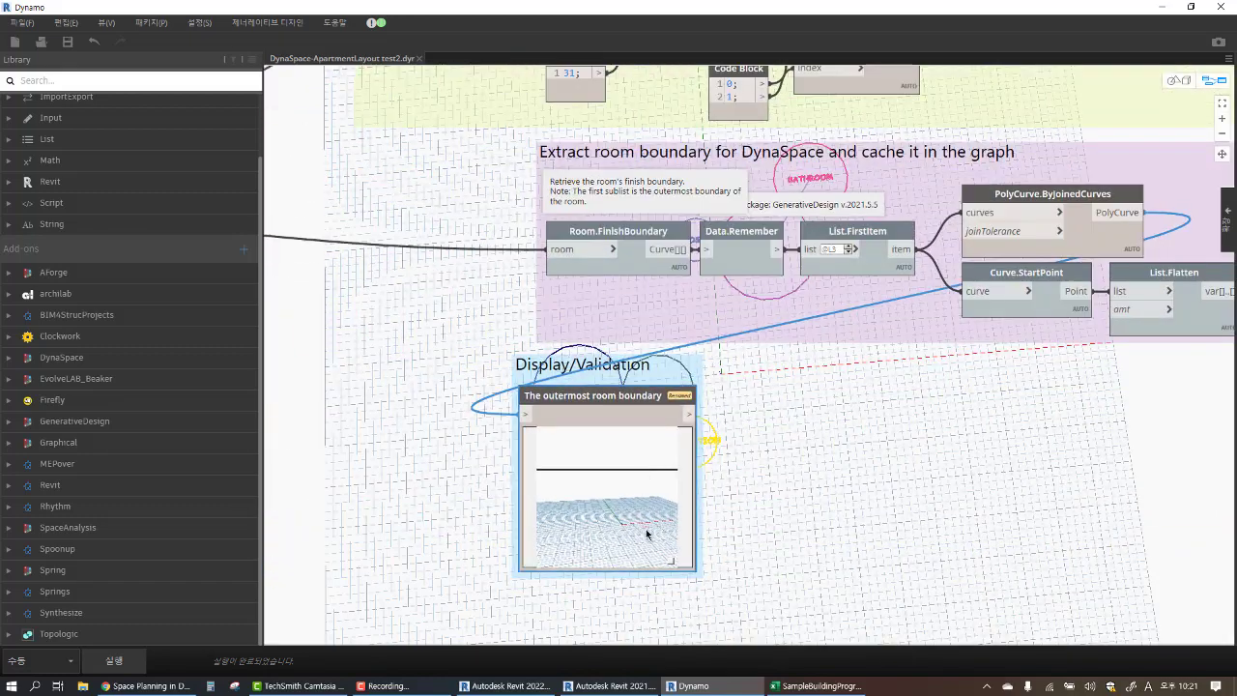
{"action": "right_click", "coordinate": [670, 561]}
{"action": "left_click", "coordinate": [711, 568]}
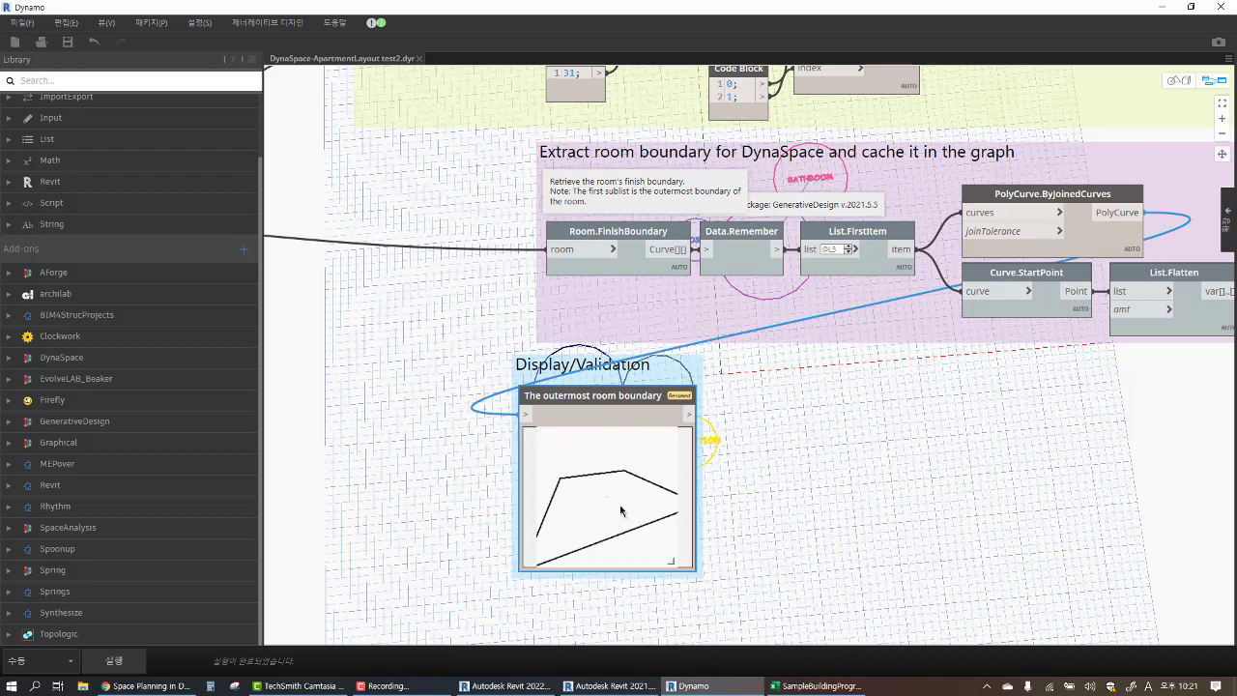
Minimize Dynamo, zoom in and window-select the Level 0 room, then bring up the Excel CSV
{"action": "left_click", "coordinate": [1165, 9]}
{"action": "scroll", "coordinate": [516, 381], "scroll_direction": "up", "scroll_amount": 3}
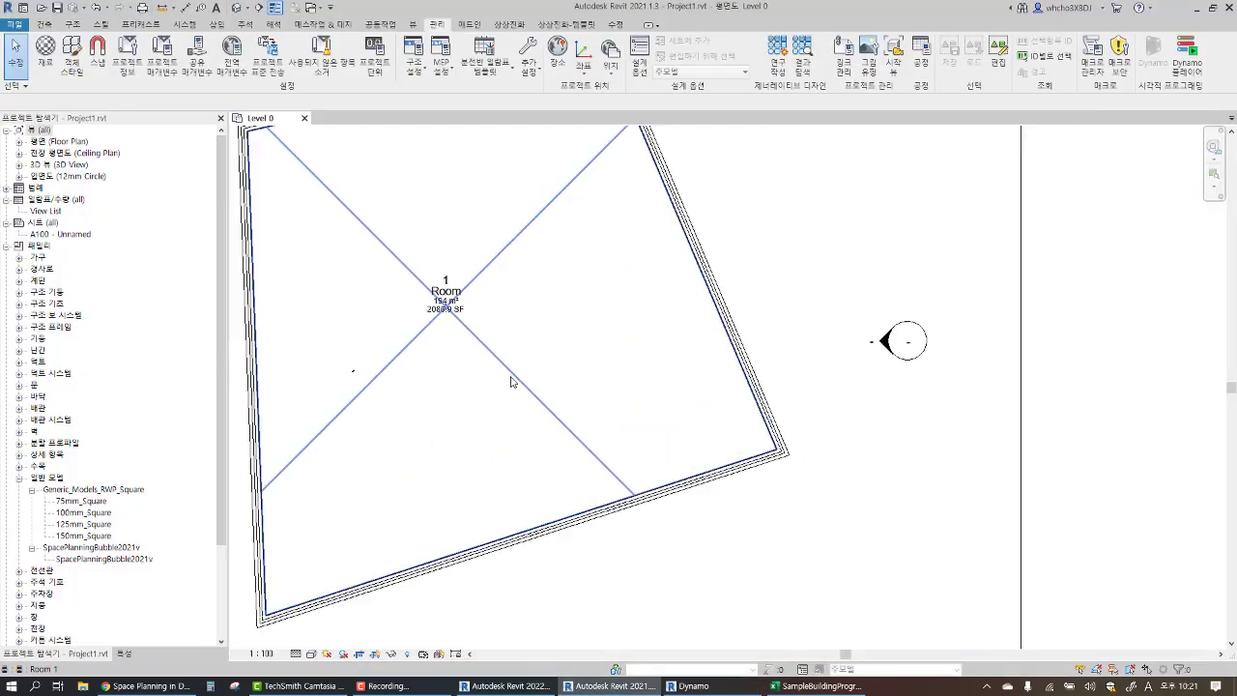
{"action": "scroll", "coordinate": [516, 380], "scroll_direction": "up", "scroll_amount": 3}
{"action": "scroll", "coordinate": [518, 383], "scroll_direction": "up", "scroll_amount": 3}
{"action": "scroll", "coordinate": [521, 380], "scroll_direction": "up", "scroll_amount": 2}
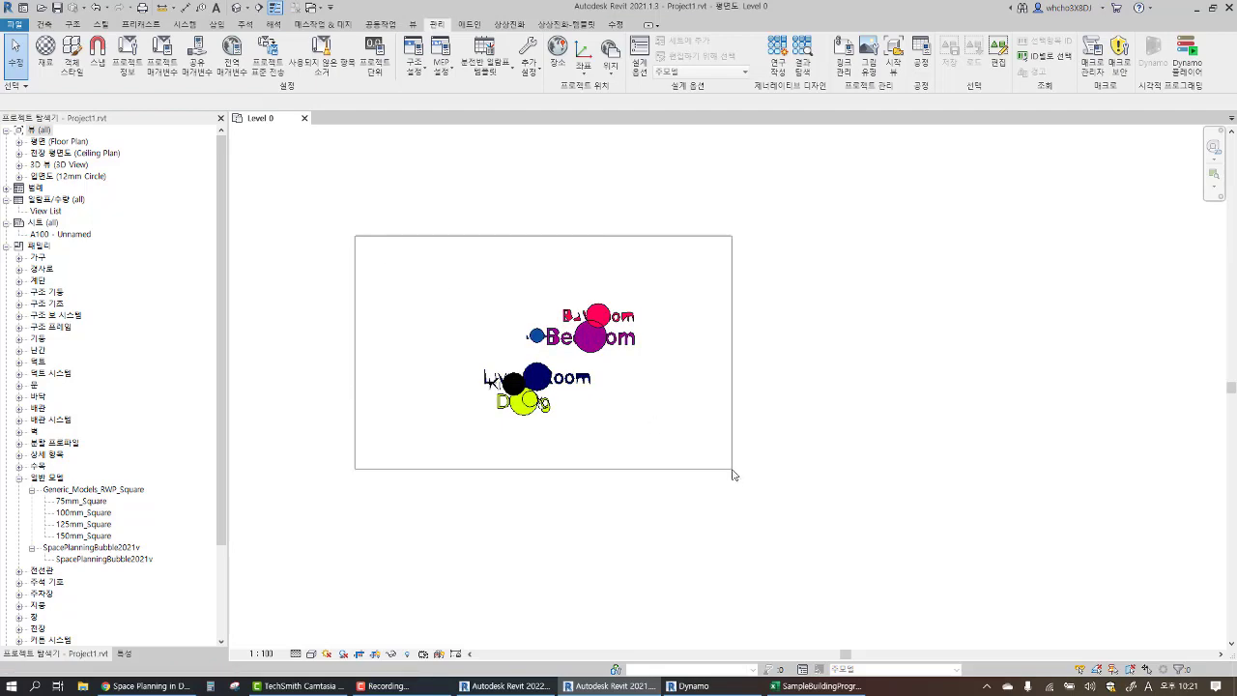
{"action": "left_click_drag", "start_coordinate": [357, 265], "coordinate": [729, 517]}
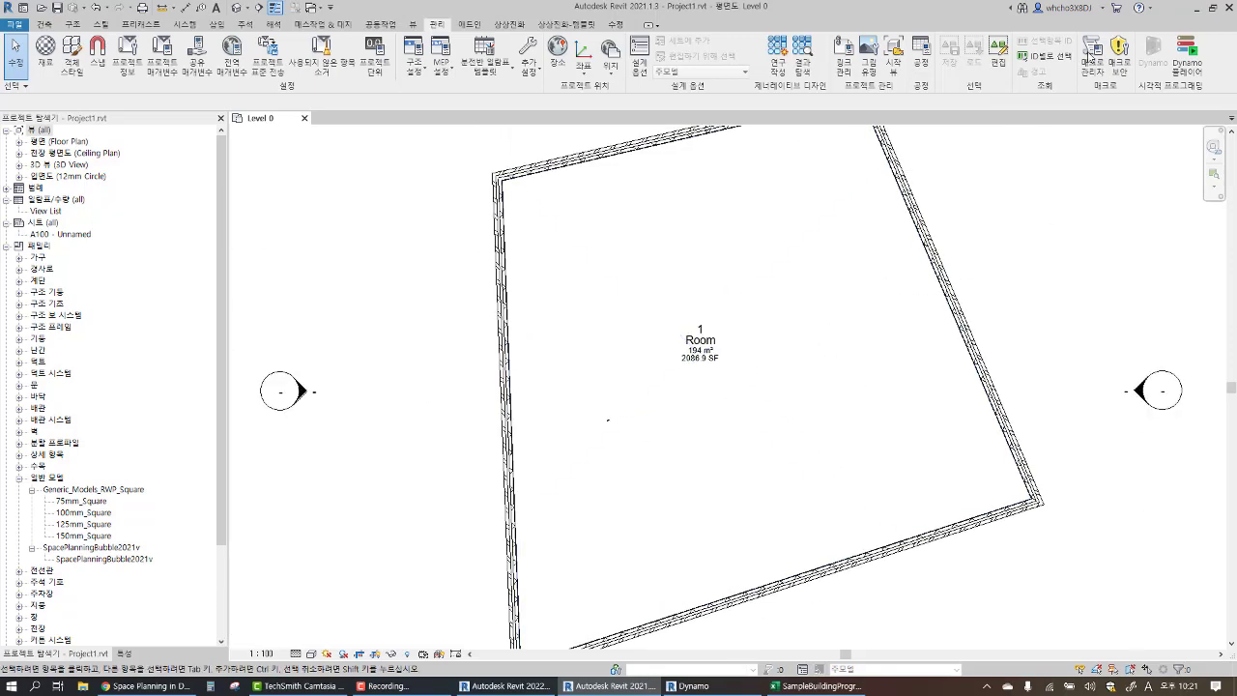
{"action": "left_click", "coordinate": [816, 686]}
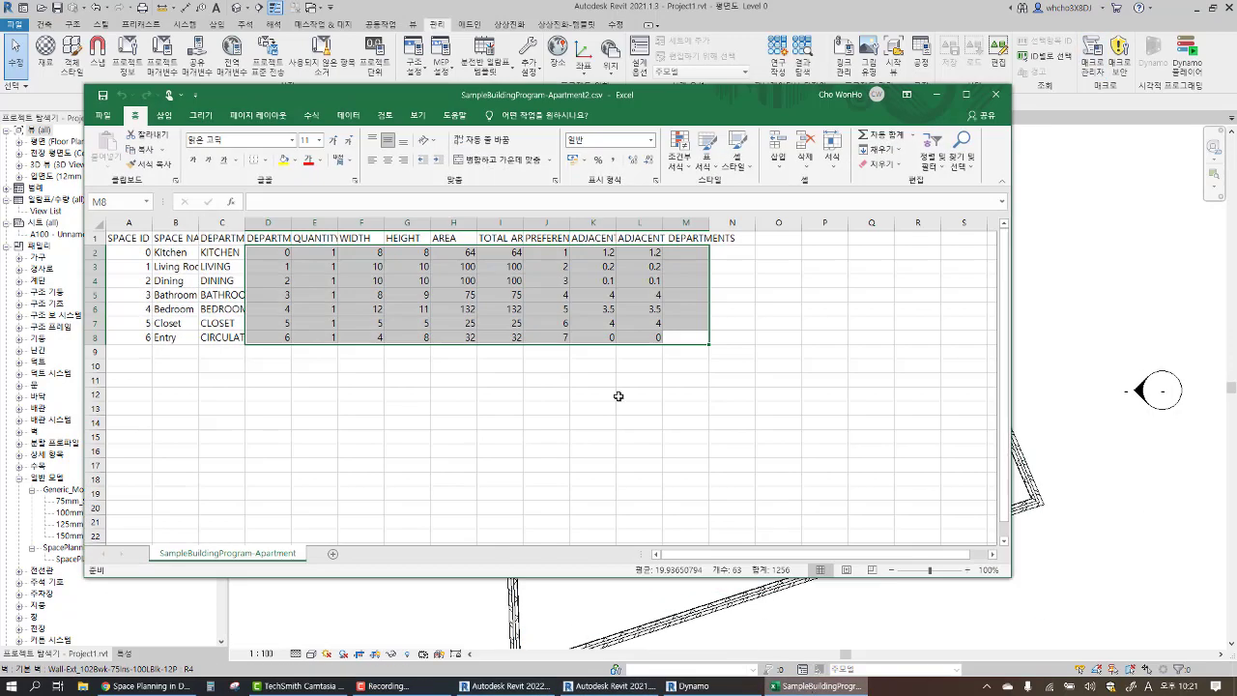
Maximize the Excel window and autofit all column widths to their headers
{"action": "double_click", "coordinate": [473, 97]}
{"action": "left_click", "coordinate": [190, 171]}
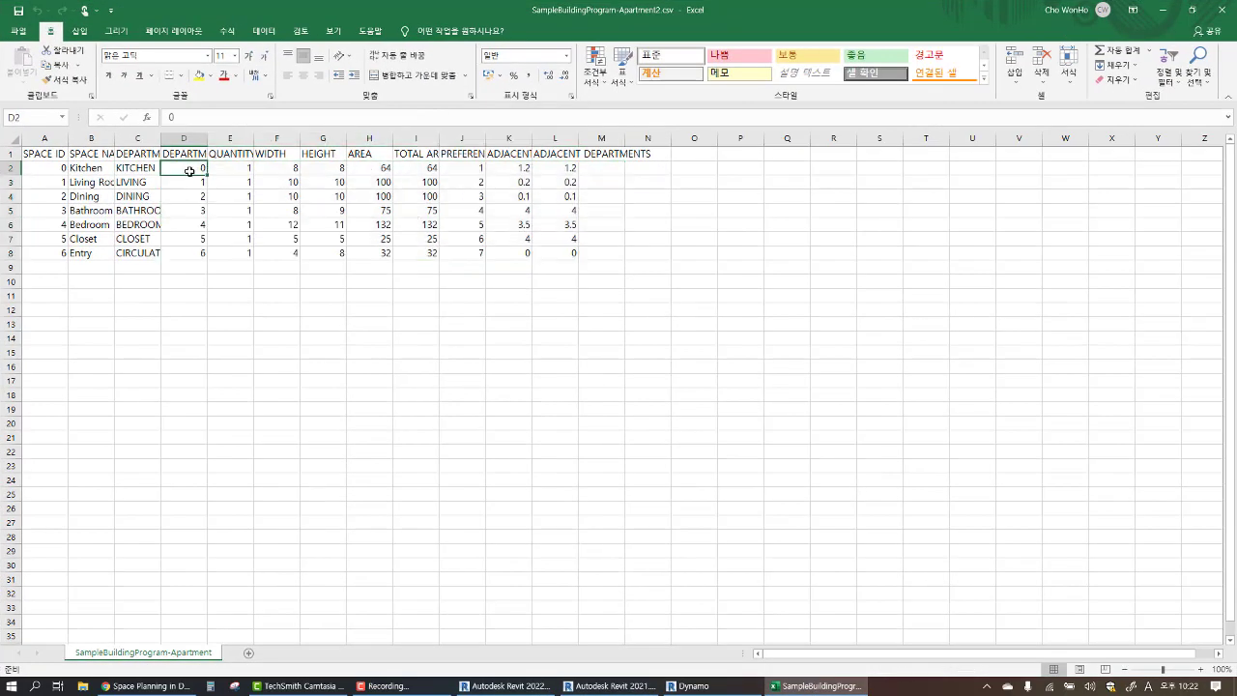
{"action": "left_click", "coordinate": [193, 268]}
{"action": "left_click", "coordinate": [195, 166]}
{"action": "left_click", "coordinate": [12, 140]}
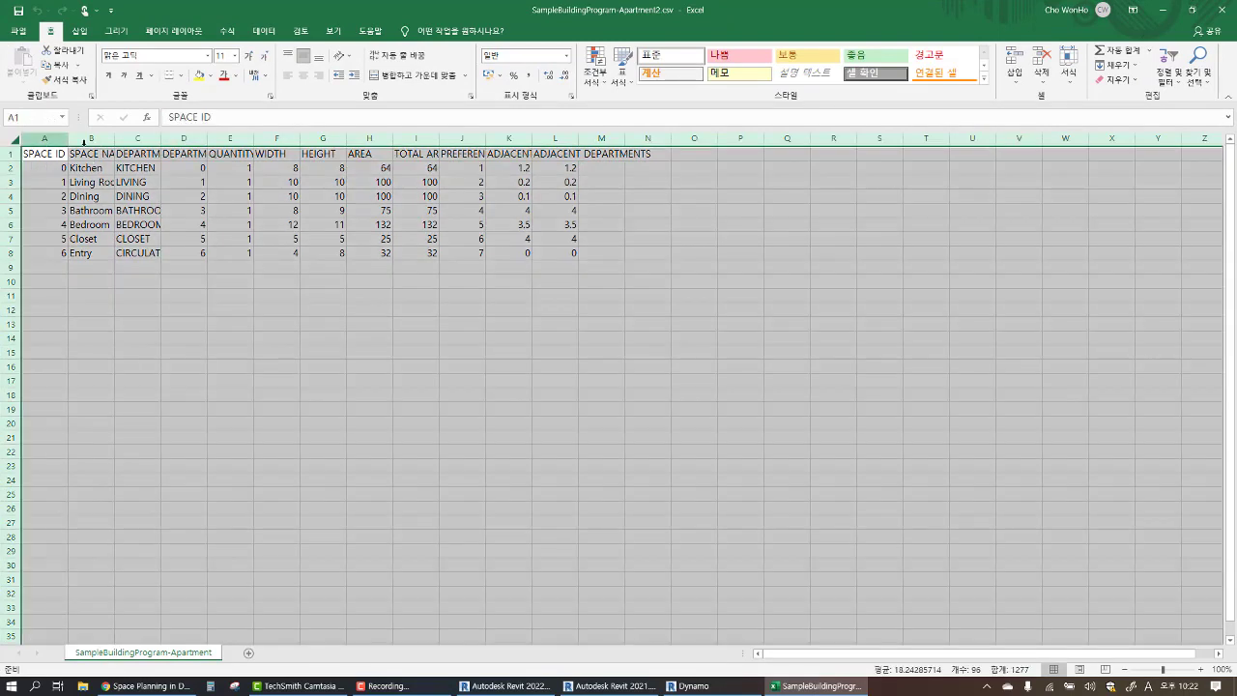
{"action": "double_click", "coordinate": [68, 138]}
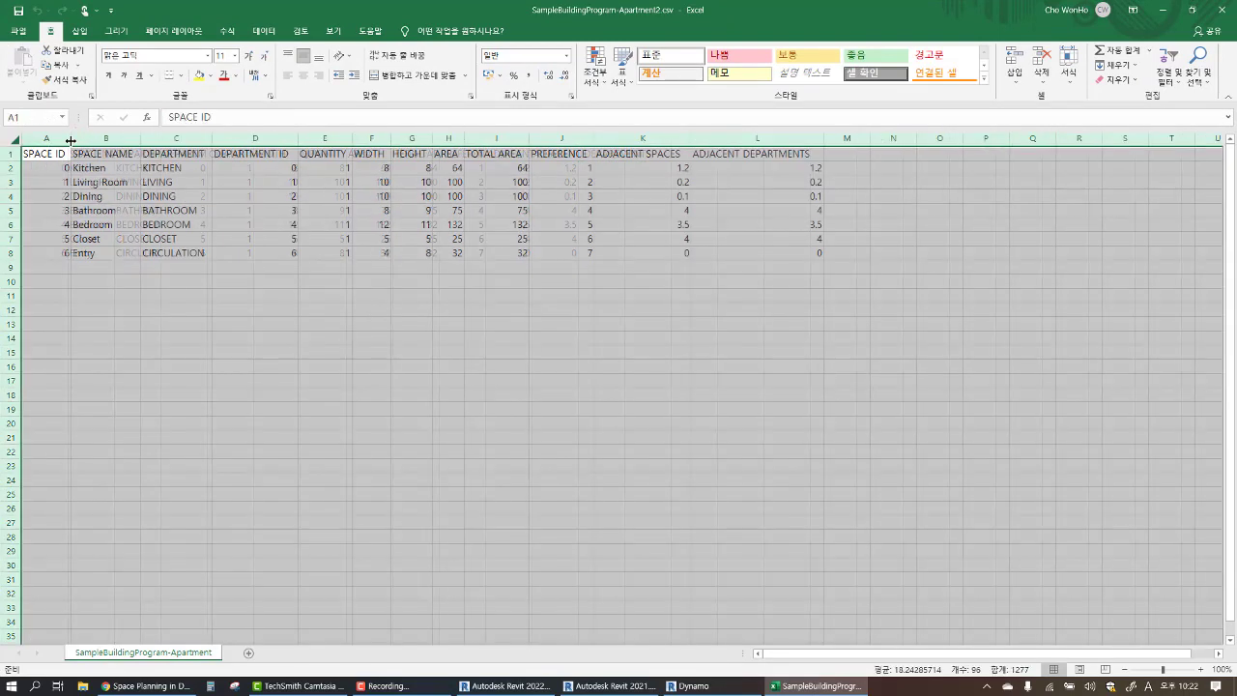
Scale the WIDTH values by 100: Kitchen 800, Living/Dining 1000, Bathroom 800, Bedroom 1200, Closet 500, Entry 400
{"action": "left_click", "coordinate": [350, 170]}
{"action": "left_click_drag", "start_coordinate": [370, 155], "coordinate": [404, 156]}
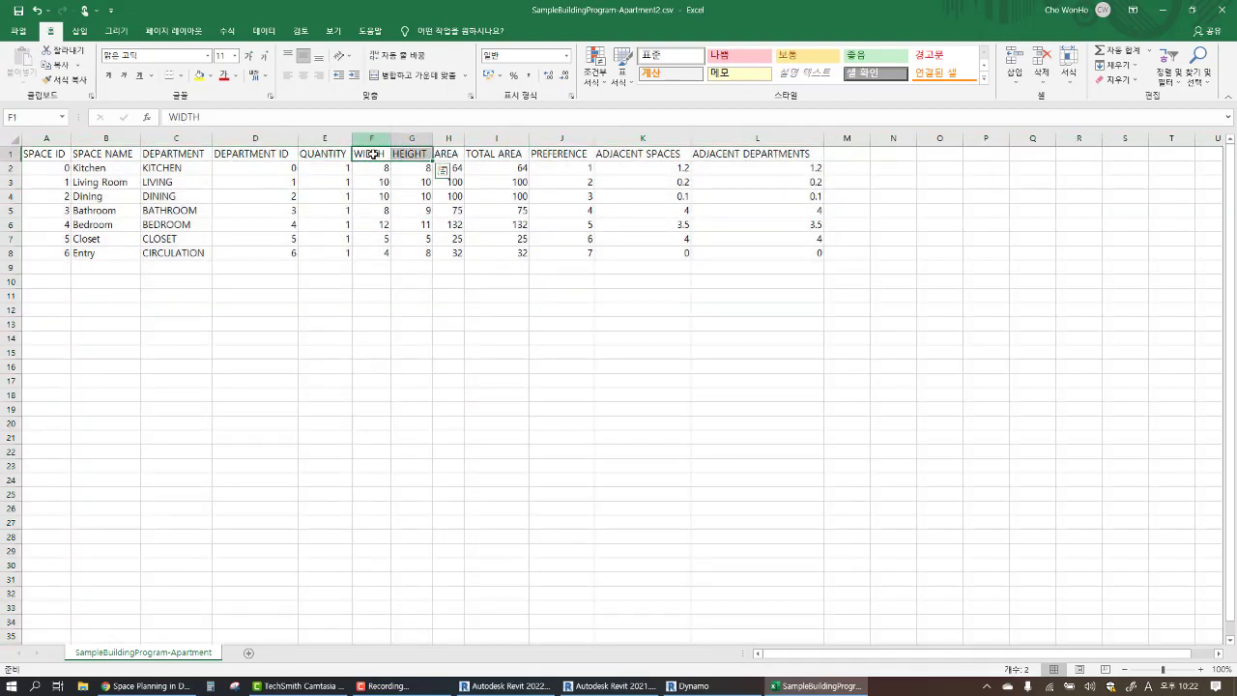
{"action": "left_click", "coordinate": [381, 169]}
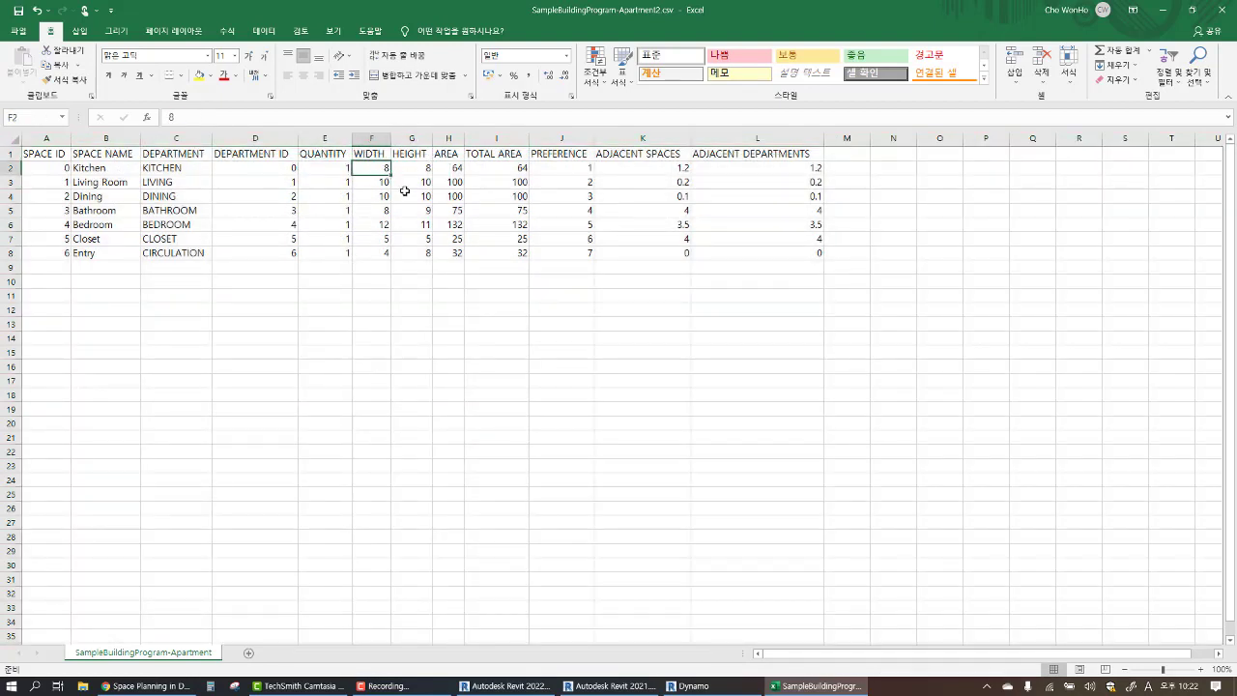
{"action": "double_click", "coordinate": [383, 168]}
{"action": "type", "text": "00"}
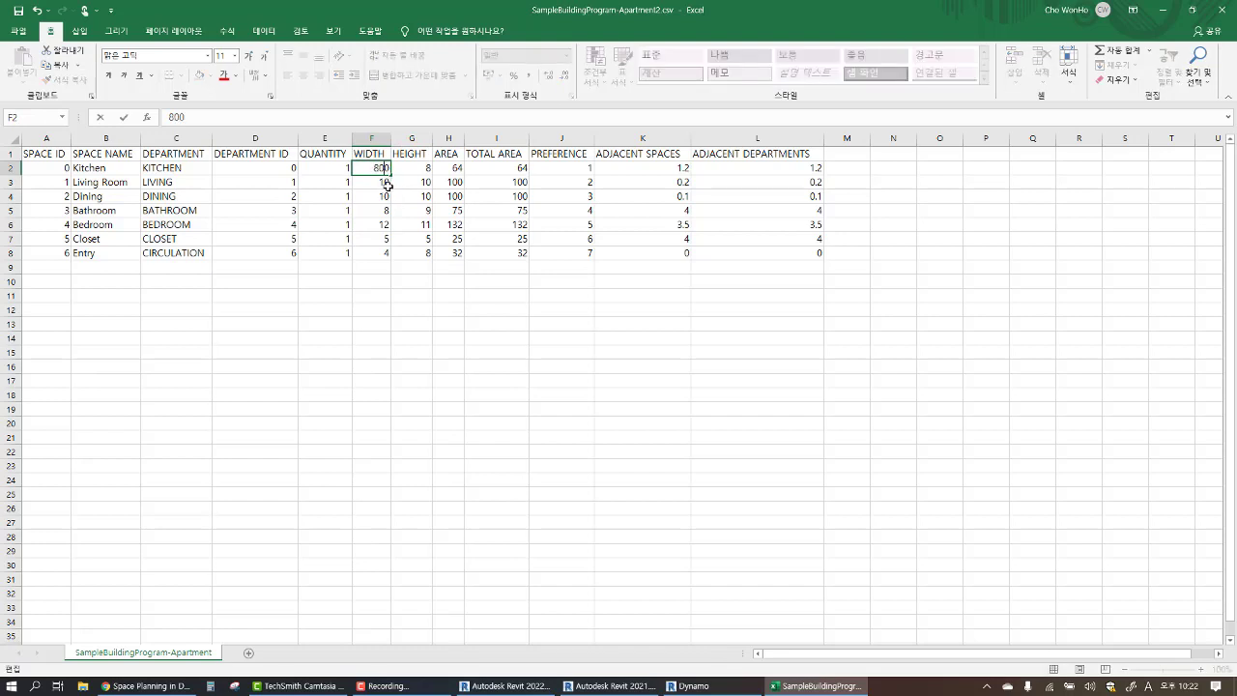
{"action": "left_click", "coordinate": [387, 184]}
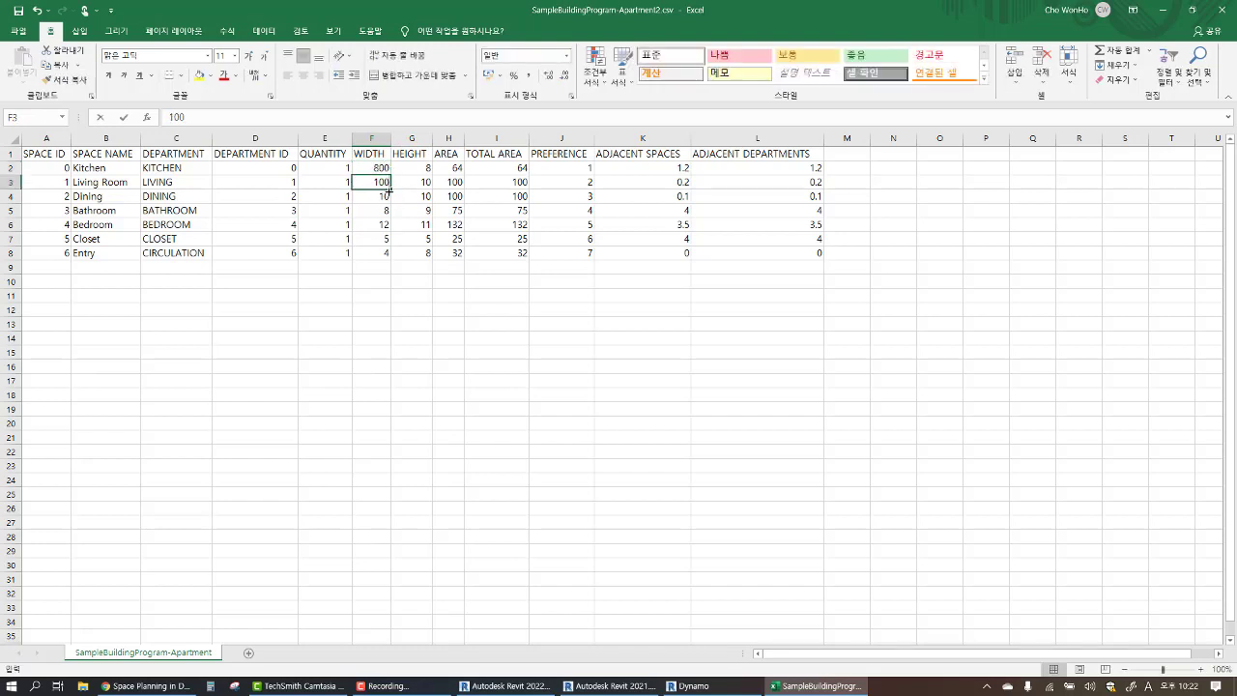
{"action": "type", "text": "0"}
{"action": "key", "text": "ctrl+Return"}
{"action": "key", "text": "ctrl+c"}
{"action": "left_click", "coordinate": [373, 196]}
{"action": "key", "text": "ctrl+v"}
{"action": "left_click", "coordinate": [374, 212]}
{"action": "type", "text": "800"}
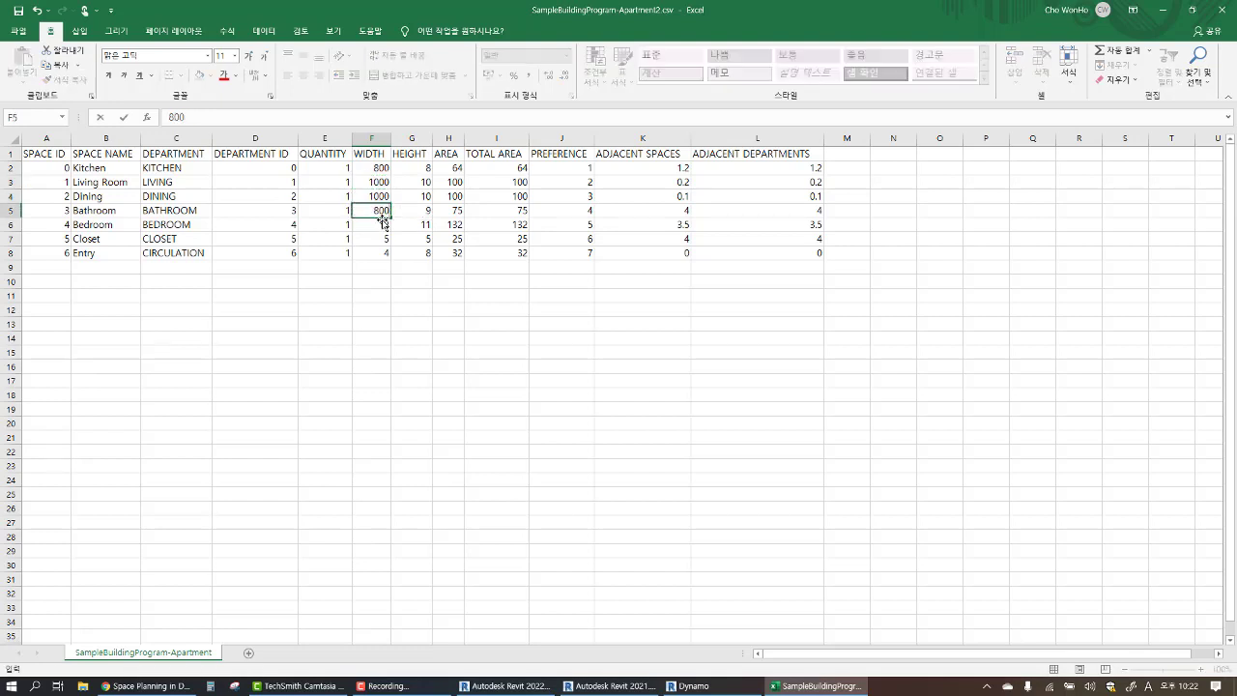
{"action": "key", "text": "Return"}
{"action": "key", "text": "F2"}
{"action": "type", "text": "00"}
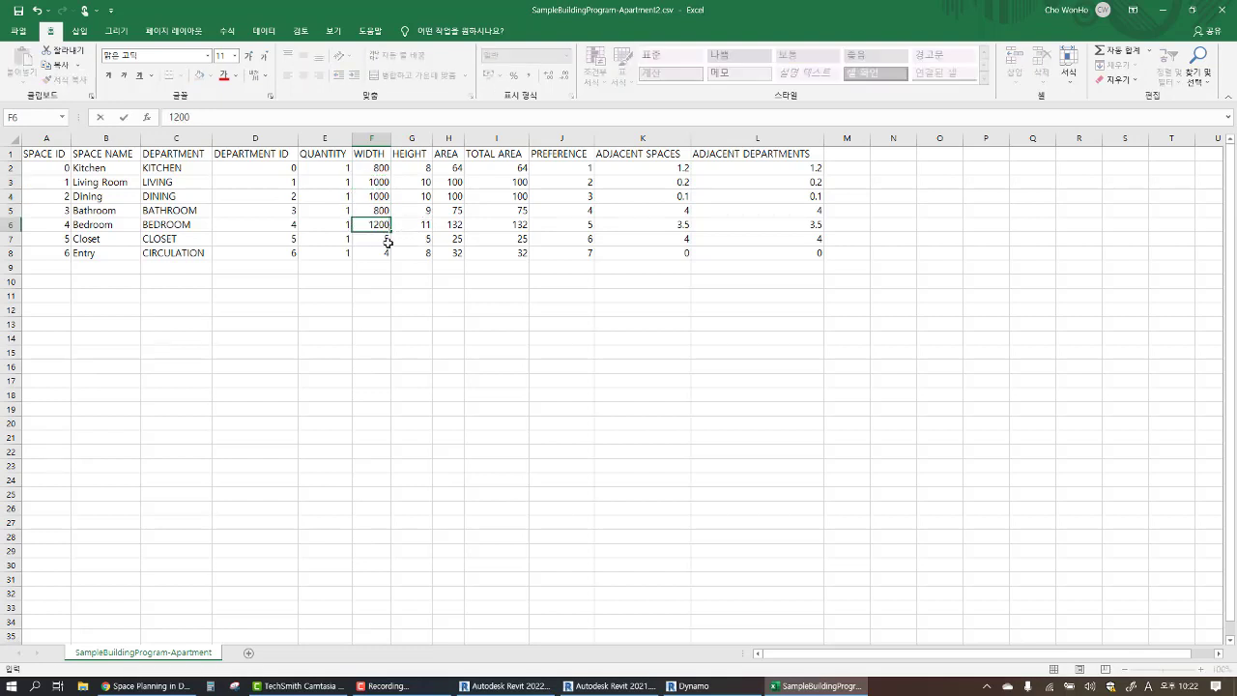
{"action": "key", "text": "Return"}
{"action": "key", "text": "F2"}
{"action": "type", "text": "00"}
{"action": "key", "text": "Return"}
{"action": "type", "text": "40"}
{"action": "key", "text": "ctrl+Return"}
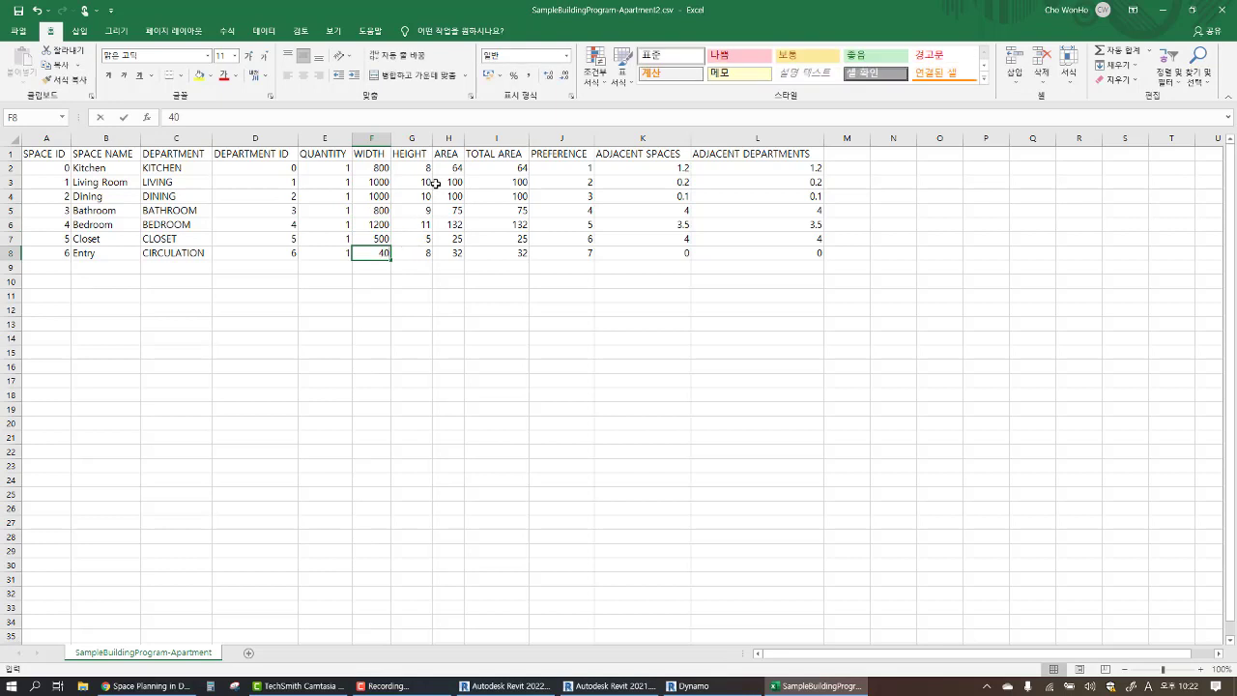
{"action": "type", "text": "0"}
{"action": "left_click", "coordinate": [407, 168]}
Scale the HEIGHT values by 100: Kitchen 800, Living/Dining 1000, Bathroom 900, Bedroom 1100, Closet 500, Entry 800
{"action": "type", "text": "00"}
{"action": "key", "text": "Return"}
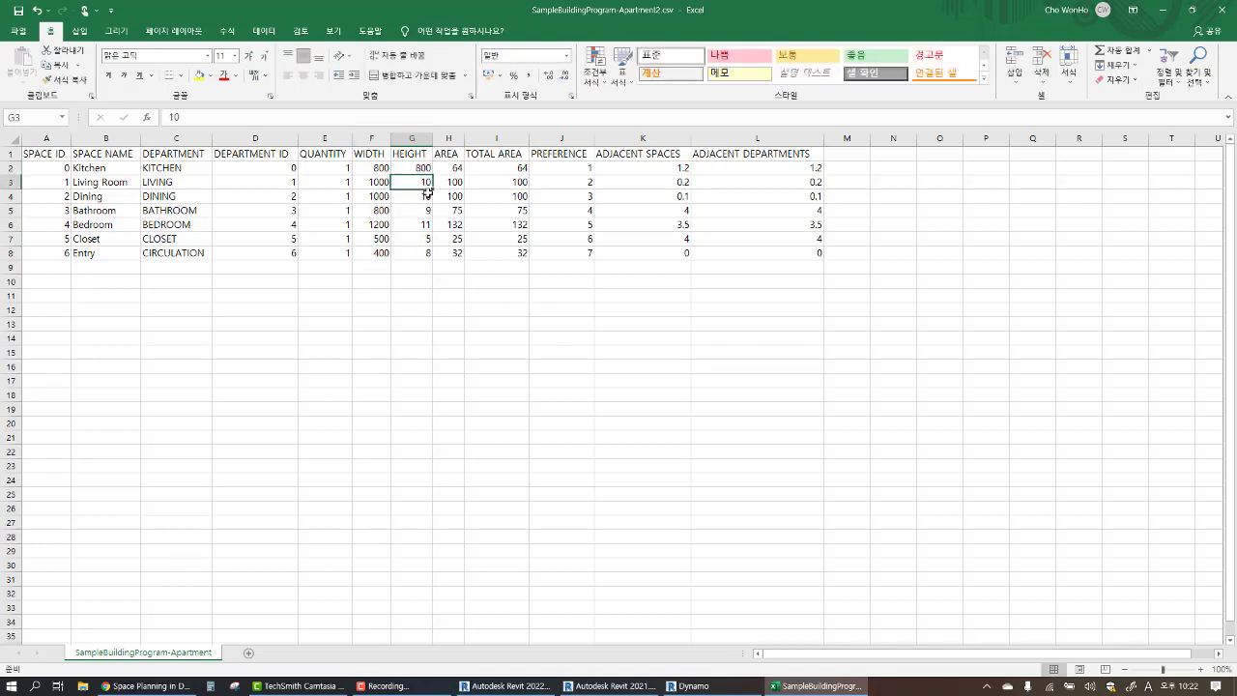
{"action": "key", "text": "F2"}
{"action": "type", "text": "00"}
{"action": "key", "text": "Return"}
{"action": "key", "text": "F2"}
{"action": "type", "text": "00"}
{"action": "key", "text": "Return"}
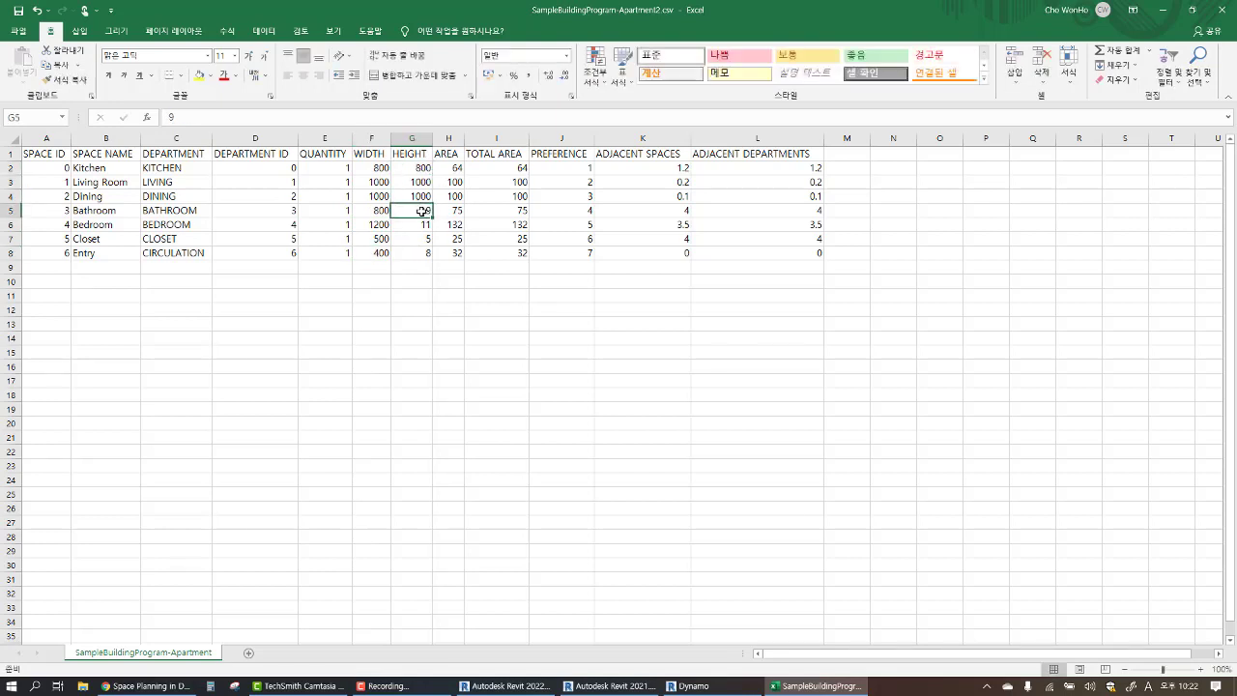
{"action": "type", "text": "0"}
{"action": "key", "text": "Return"}
{"action": "type", "text": "1"}
{"action": "type", "text": "00"}
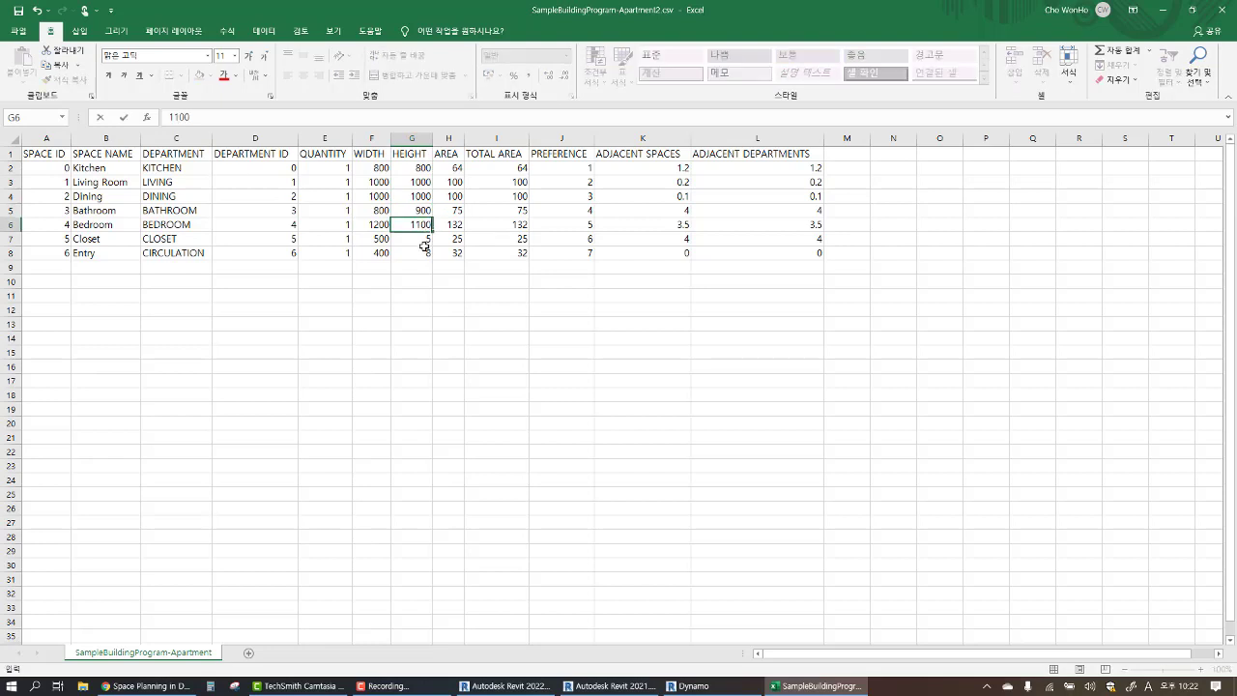
{"action": "key", "text": "Return"}
{"action": "key", "text": "F2"}
{"action": "type", "text": "00"}
{"action": "key", "text": "Return"}
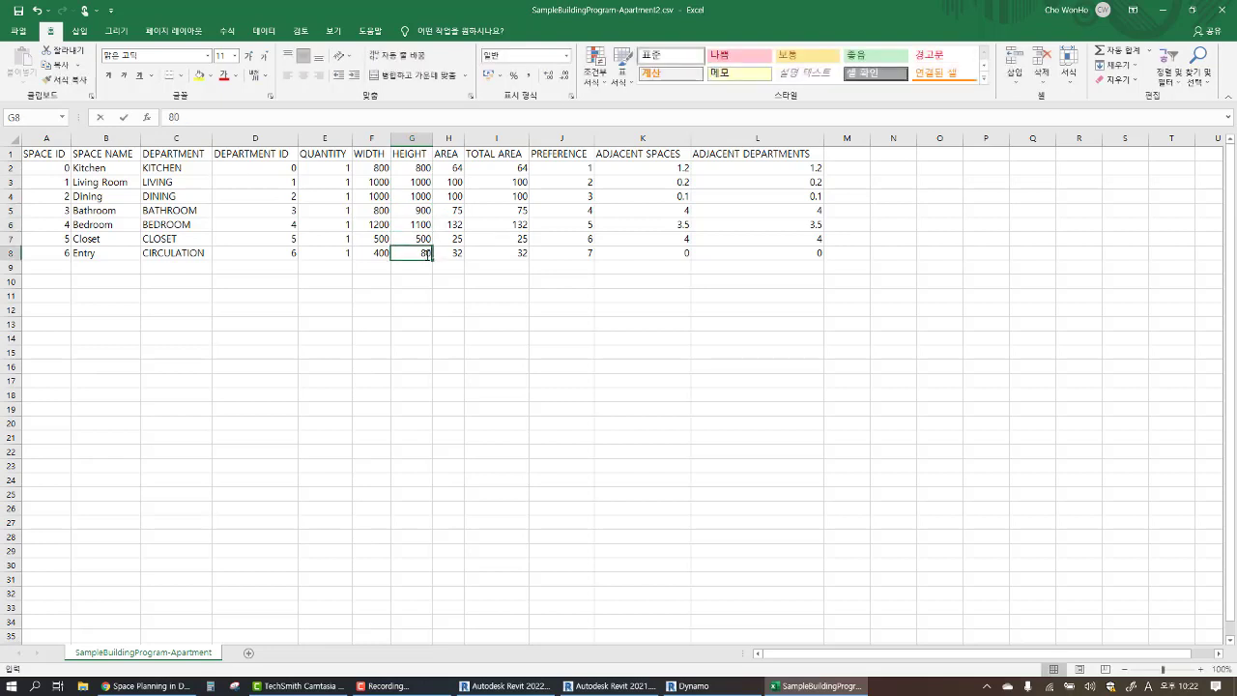
{"action": "type", "text": "0"}
{"action": "key", "text": "Return"}
Widen the AREA column and set Kitchen, Living Room and Dining areas to 6400, 10000 and 10000
{"action": "left_click_drag", "start_coordinate": [450, 169], "coordinate": [450, 238]}
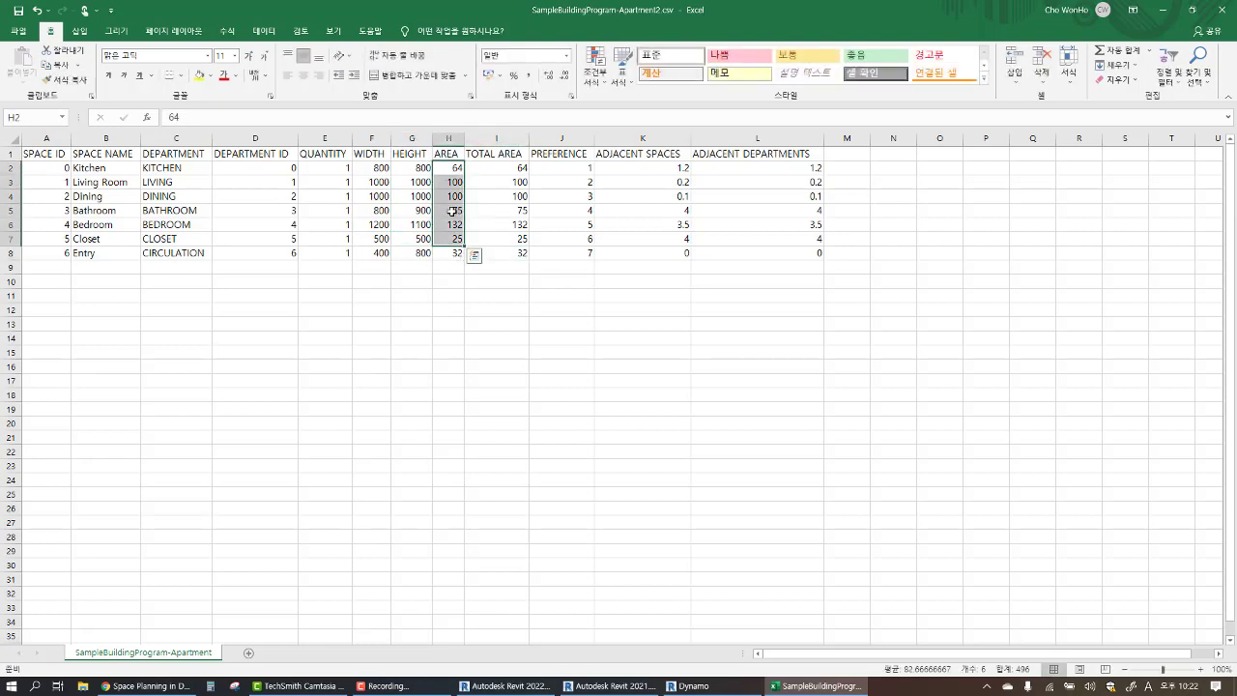
{"action": "left_click_drag", "start_coordinate": [465, 138], "coordinate": [501, 138]}
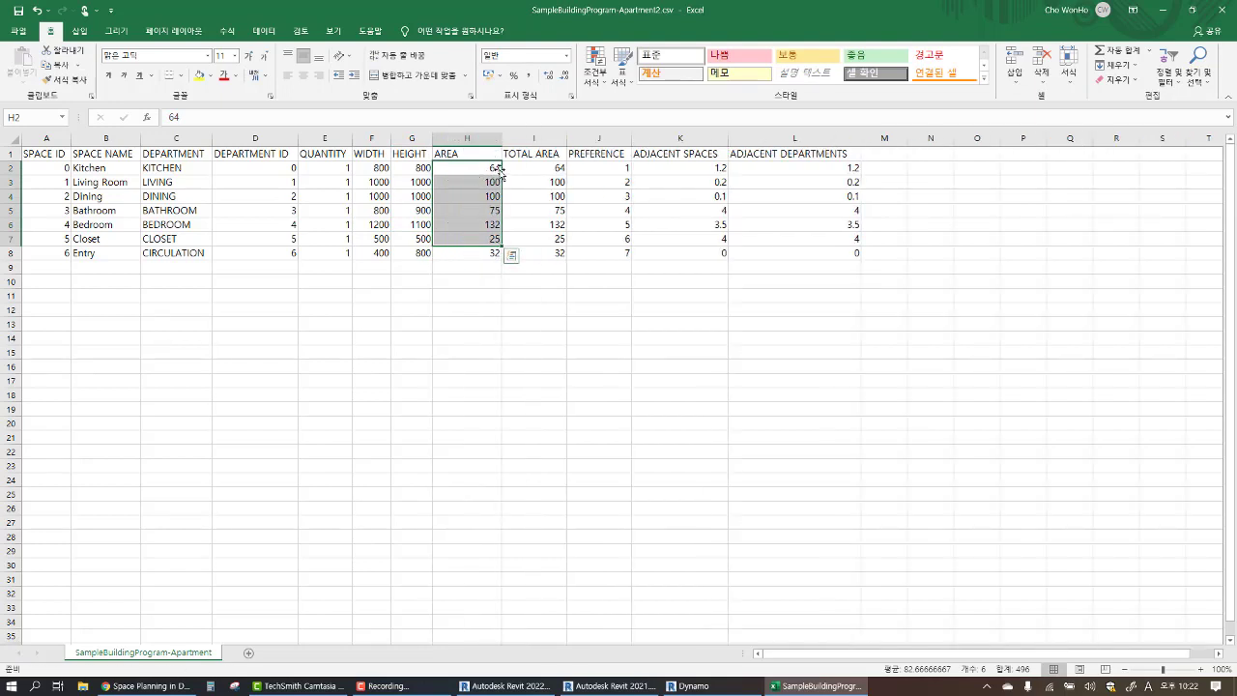
{"action": "left_click", "coordinate": [495, 169]}
{"action": "double_click", "coordinate": [496, 170]}
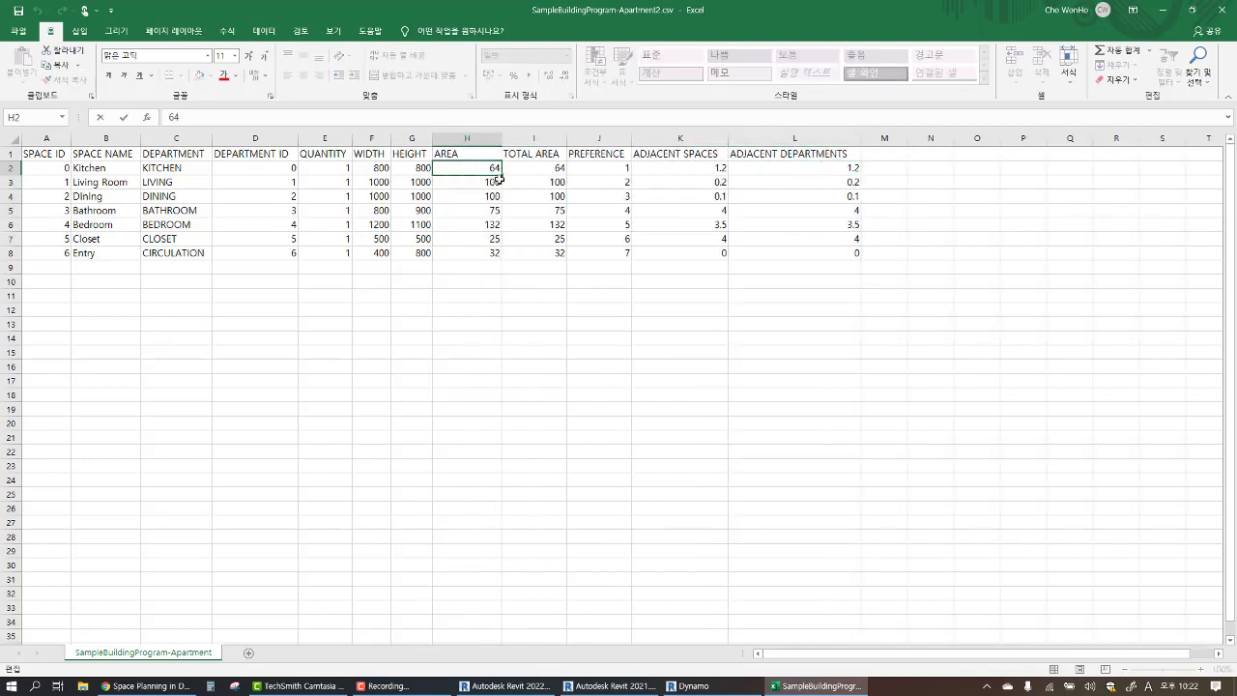
{"action": "type", "text": "00"}
{"action": "key", "text": "Return"}
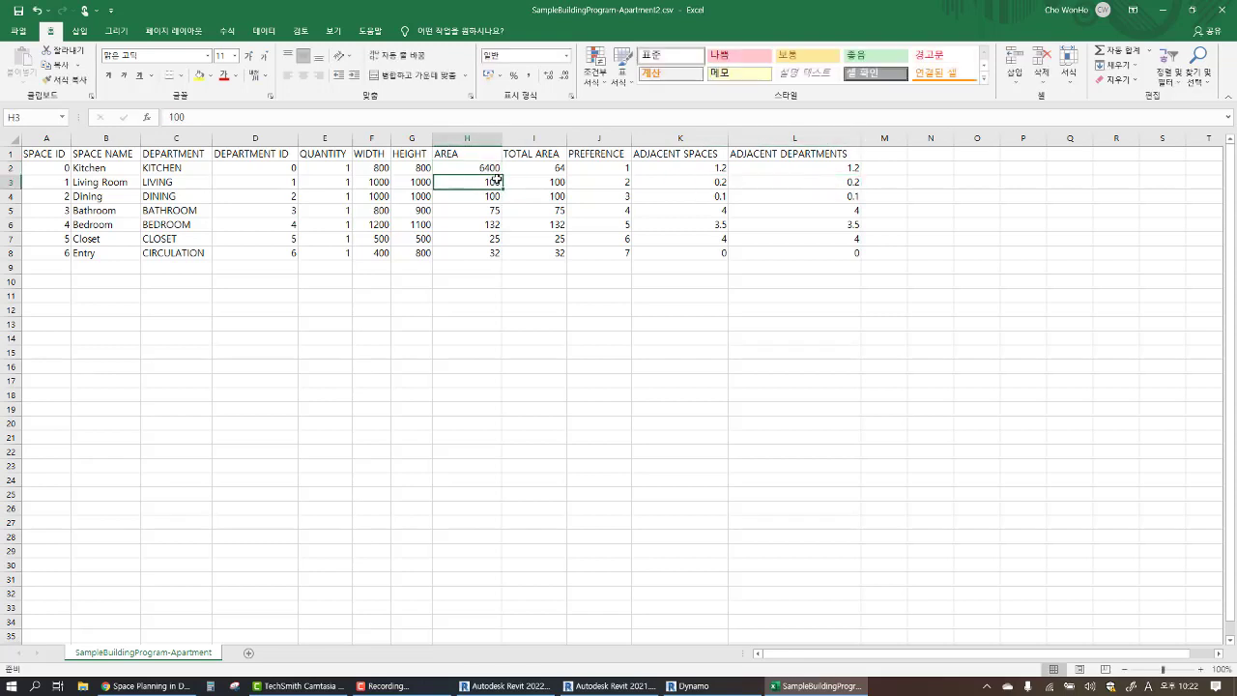
{"action": "double_click", "coordinate": [496, 182]}
{"action": "type", "text": "00"}
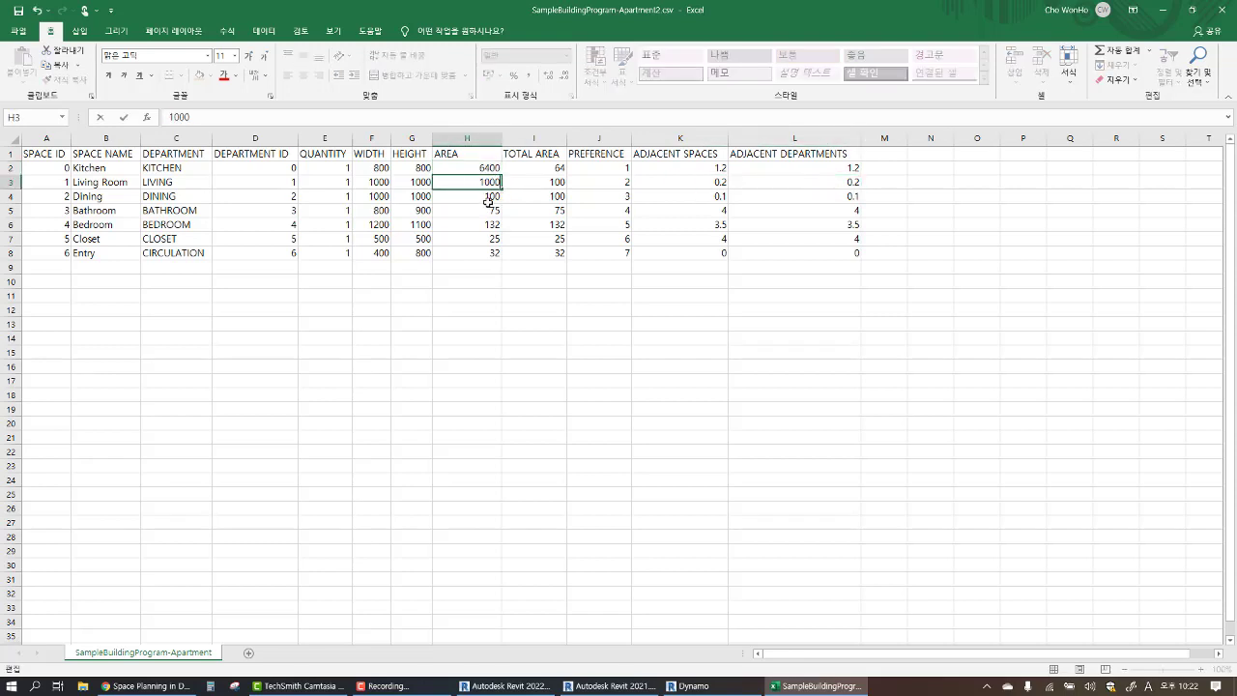
{"action": "key", "text": "Return"}
{"action": "double_click", "coordinate": [496, 196]}
{"action": "type", "text": "00"}
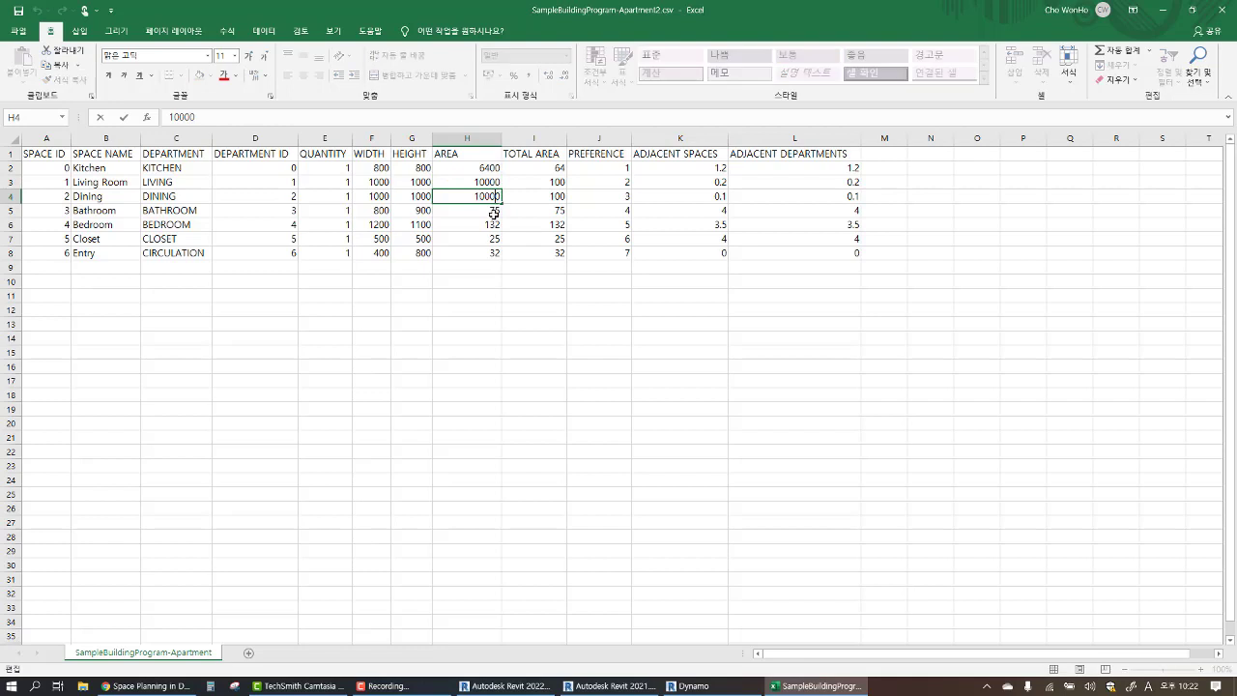
{"action": "key", "text": "Return"}
Set the Bathroom, Bedroom, Closet and Entry areas to 7500, 13200, 2500 and 3200
{"action": "double_click", "coordinate": [495, 211]}
{"action": "type", "text": "00"}
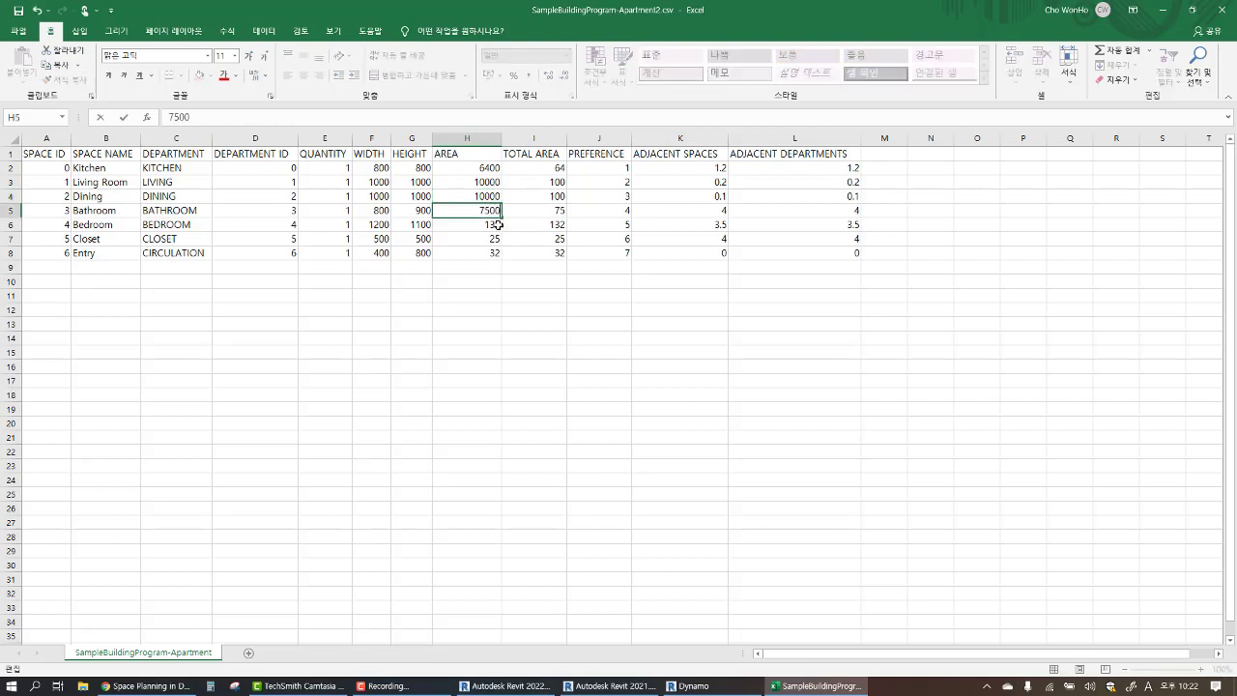
{"action": "key", "text": "Return"}
{"action": "double_click", "coordinate": [497, 224]}
{"action": "type", "text": "00"}
{"action": "key", "text": "Return"}
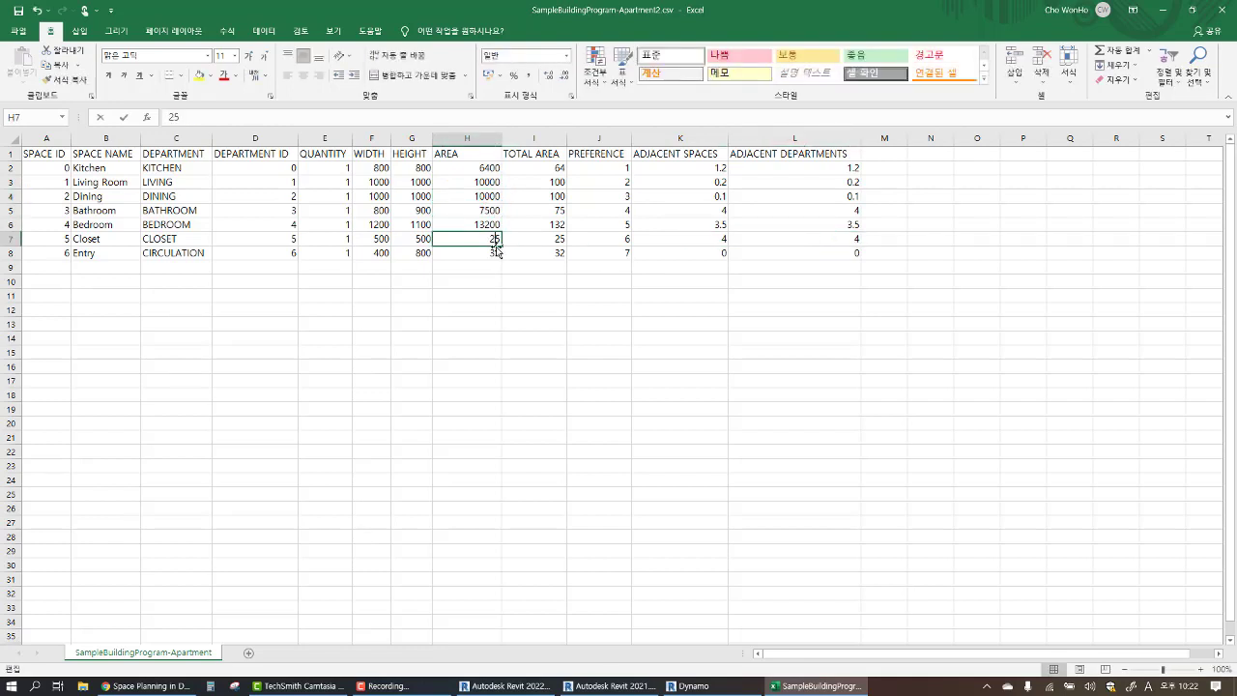
{"action": "double_click", "coordinate": [494, 241]}
{"action": "type", "text": "00"}
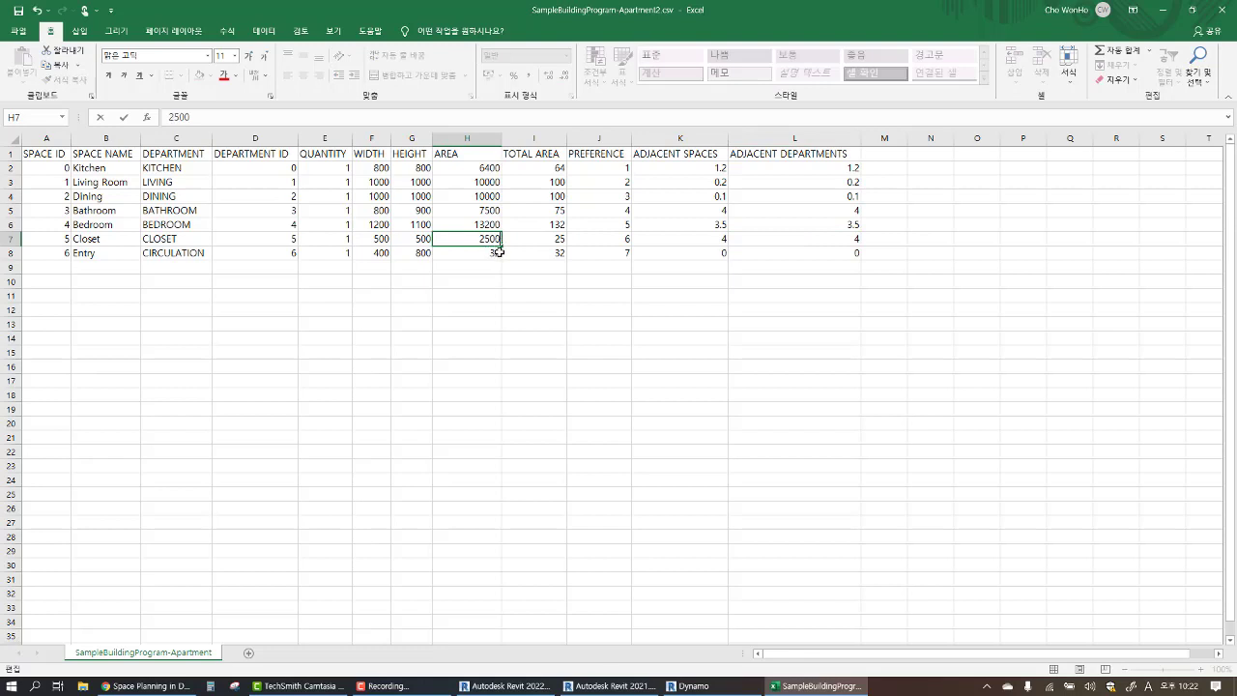
{"action": "key", "text": "Return"}
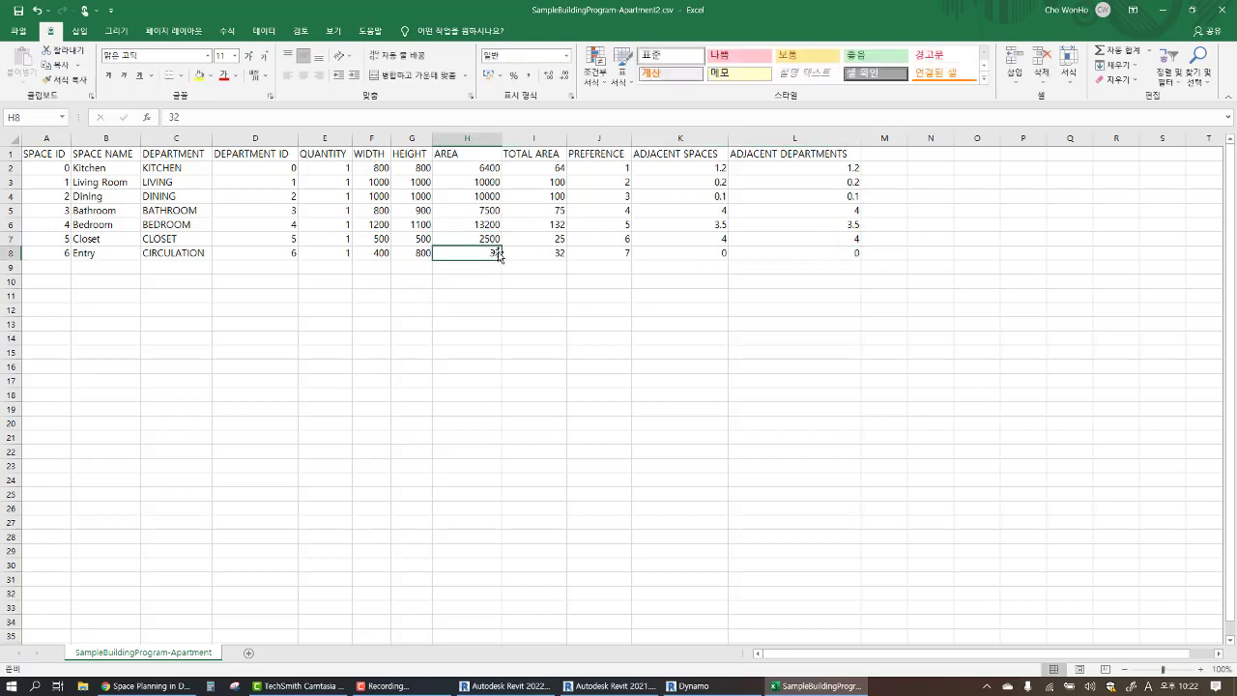
{"action": "double_click", "coordinate": [500, 255]}
{"action": "left_click", "coordinate": [496, 253]}
{"action": "double_click", "coordinate": [496, 253]}
{"action": "type", "text": "00"}
{"action": "key", "text": "Return"}
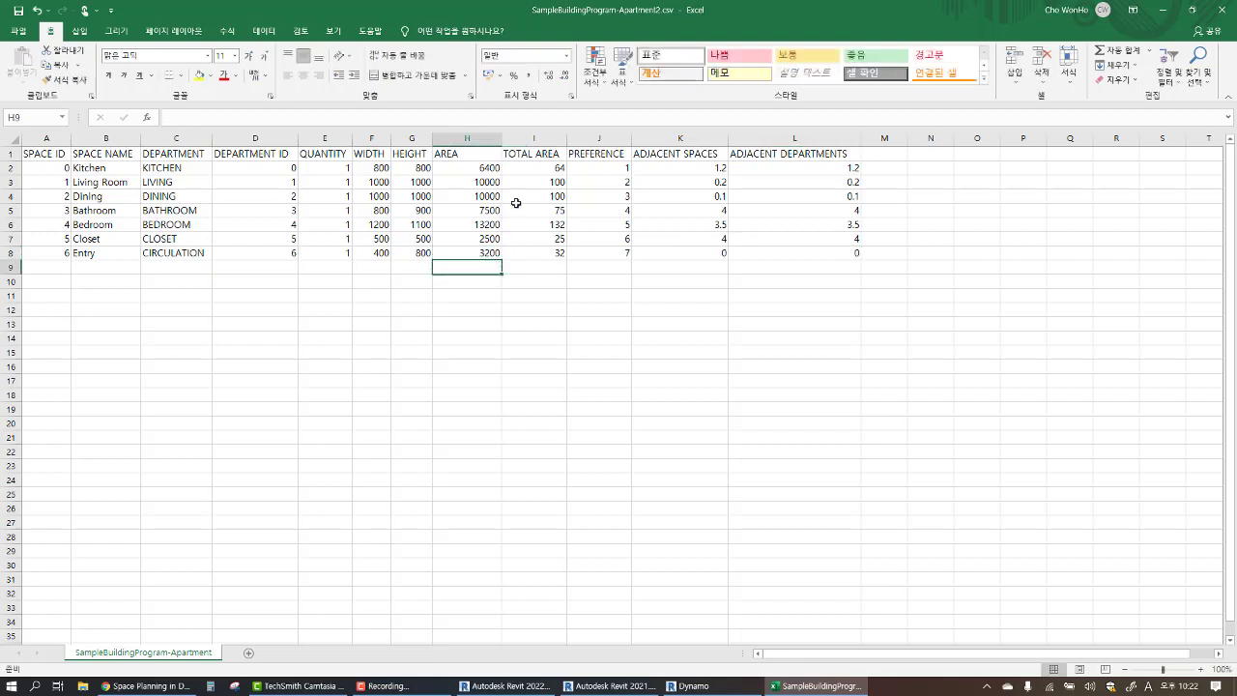
Copy the AREA values into the TOTAL AREA column
{"action": "mouse_move", "coordinate": [551, 169]}
{"action": "left_mouse_down"}
{"action": "mouse_move", "coordinate": [538, 251]}
{"action": "mouse_move", "coordinate": [488, 168]}
{"action": "left_mouse_up"}
{"action": "key", "text": "ctrl+c"}
{"action": "left_click", "coordinate": [526, 172]}
{"action": "key", "text": "ctrl+v"}
{"action": "key", "text": "Escape"}
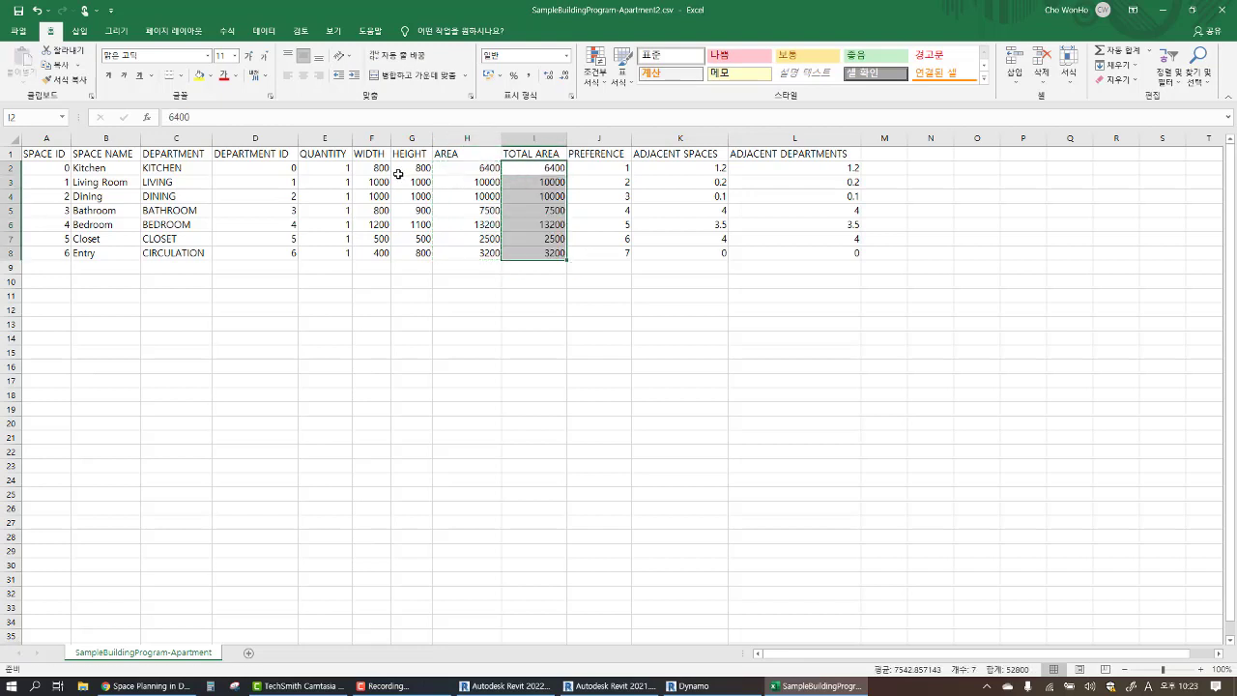
Cross-check the Kitchen width, height and area values
{"action": "left_click", "coordinate": [382, 170]}
{"action": "left_click", "coordinate": [420, 170]}
{"action": "left_click", "coordinate": [493, 170]}
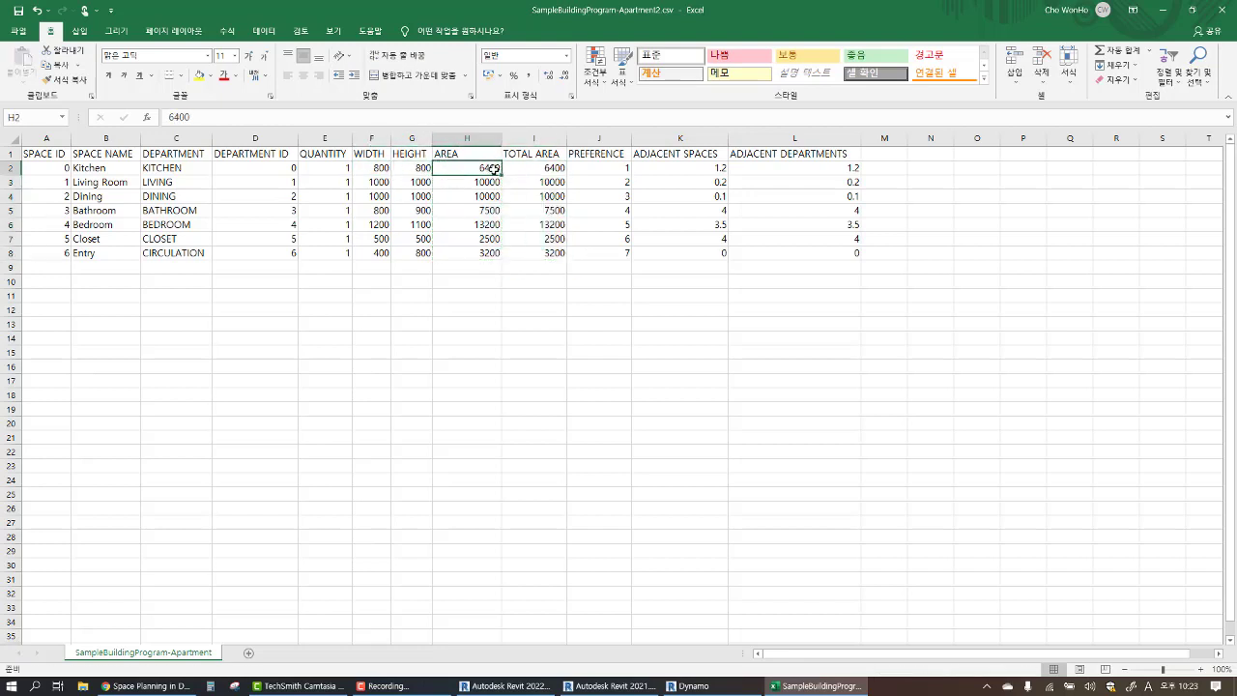
{"action": "left_click", "coordinate": [381, 169]}
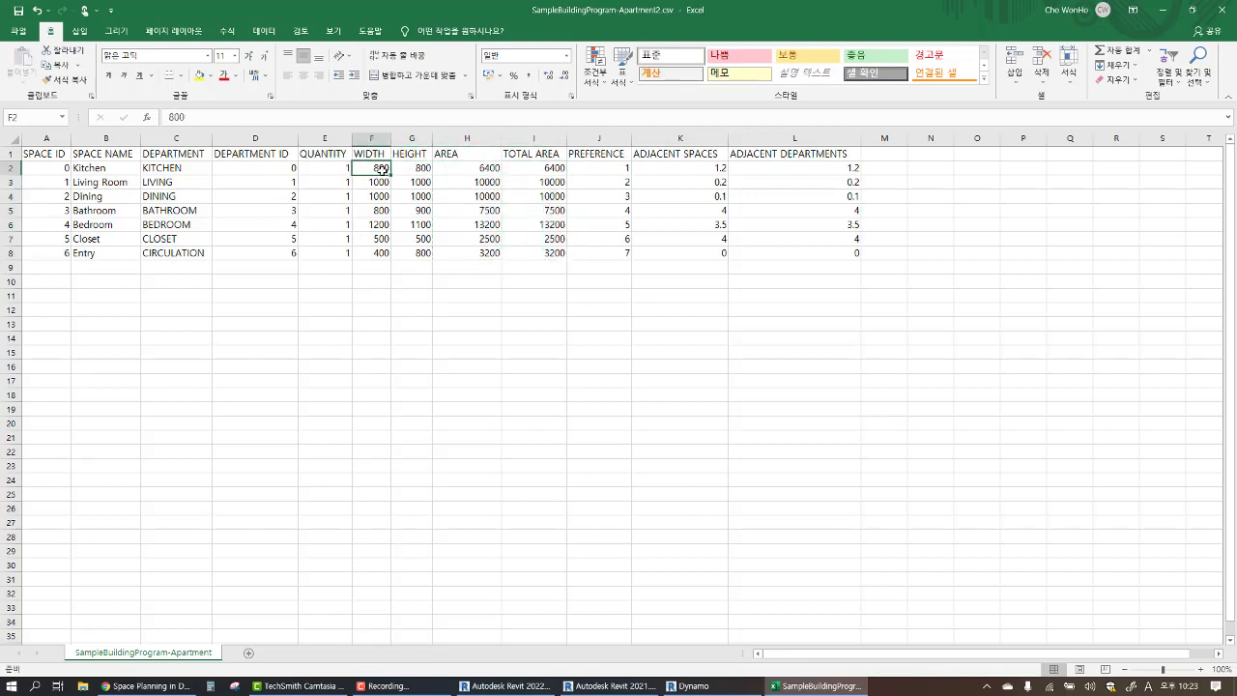
{"action": "left_click", "coordinate": [495, 168]}
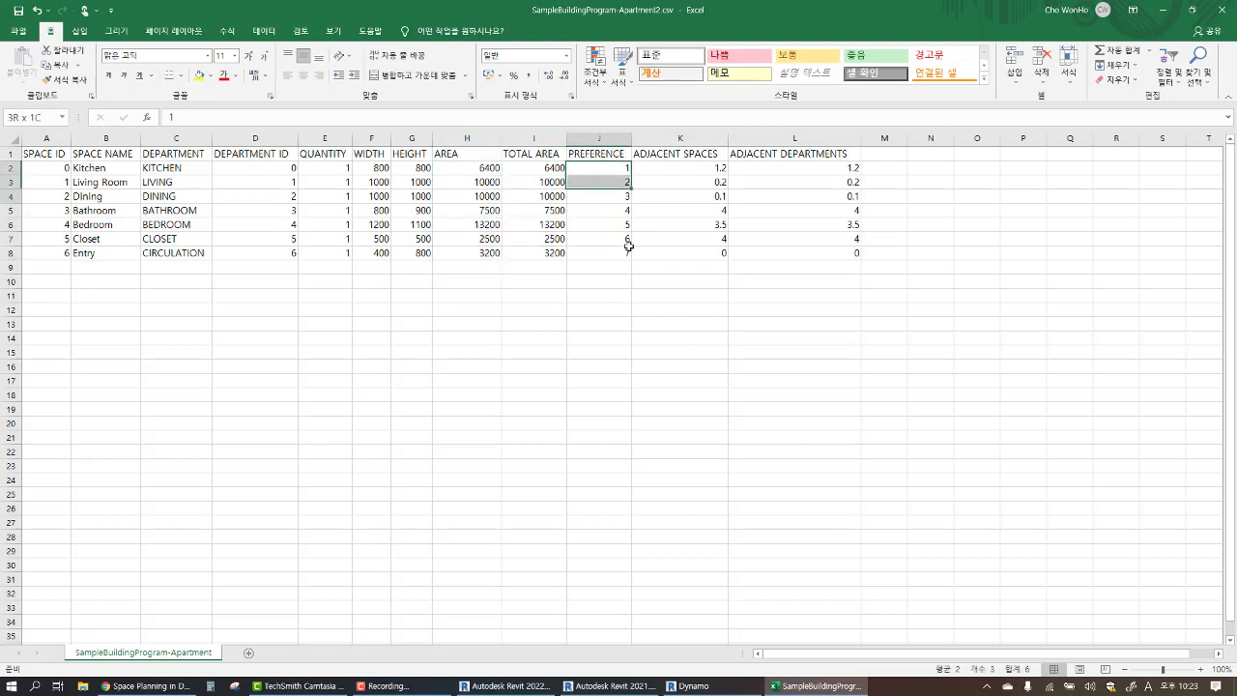
Review the adjacency columns, then minimize Excel to return to Revit 2021
{"action": "left_click_drag", "start_coordinate": [676, 154], "coordinate": [742, 234]}
{"action": "left_click", "coordinate": [746, 224]}
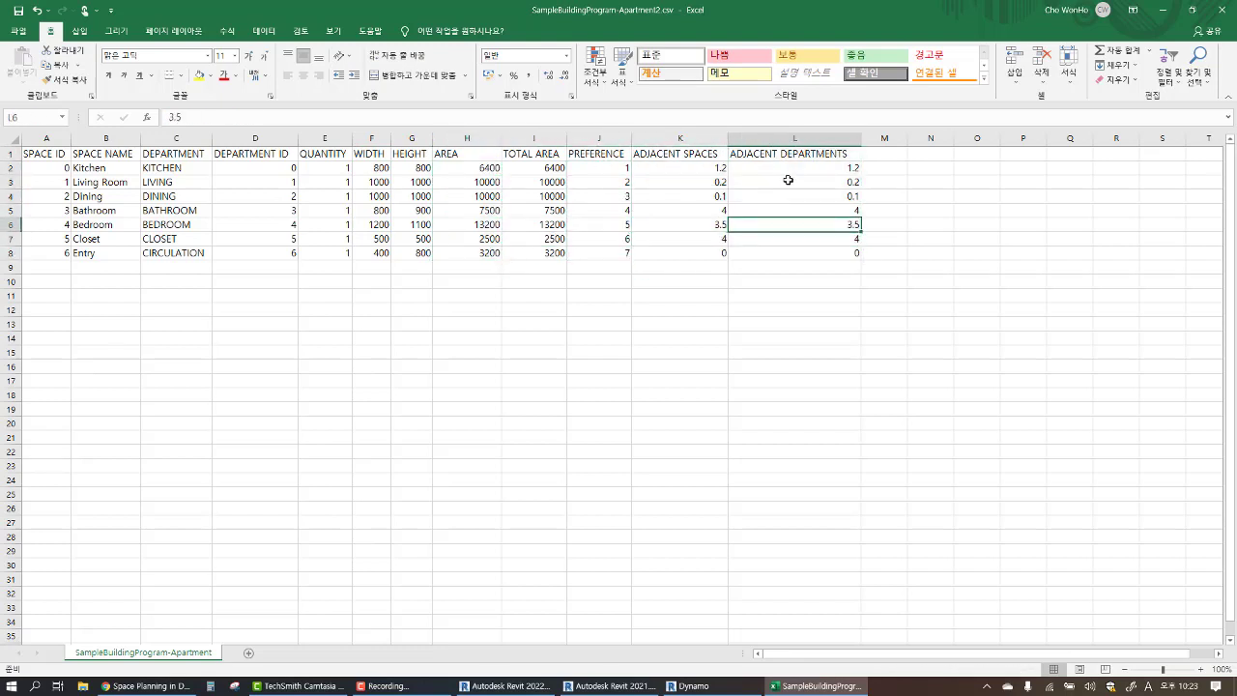
{"action": "left_click", "coordinate": [1192, 10]}
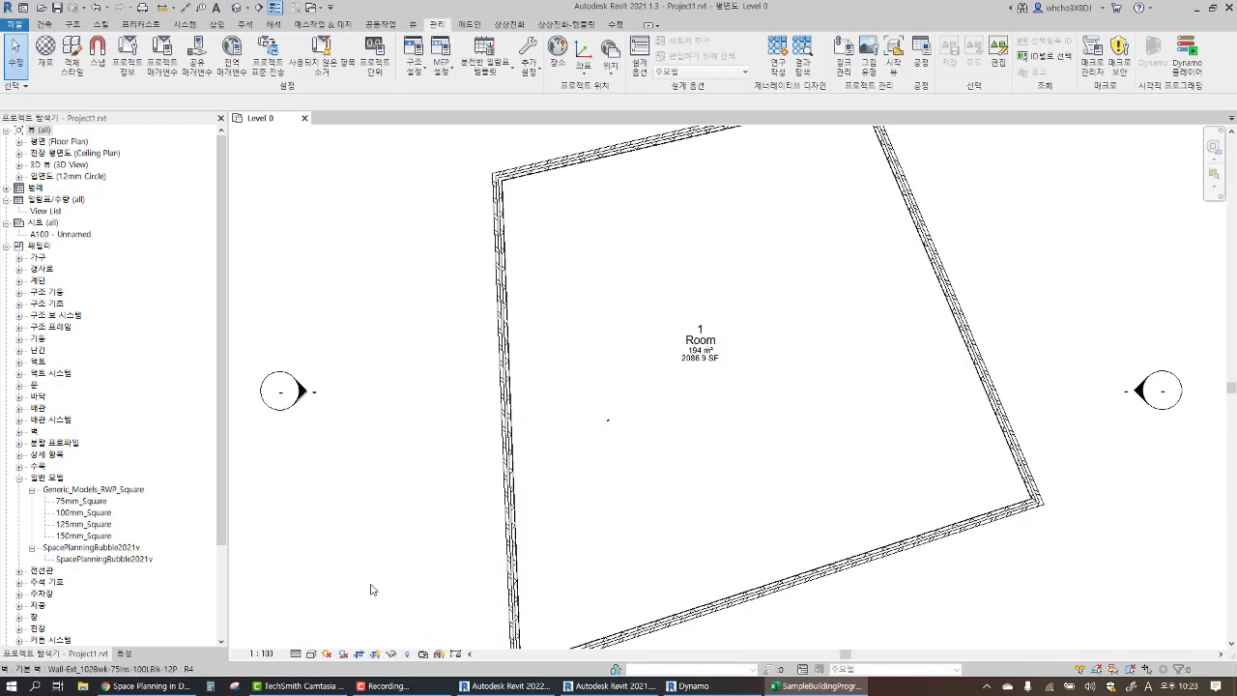
Close the Revit 2021 crash report, confirm the cancellation message, and mute the speaker
{"action": "left_click", "coordinate": [722, 687]}
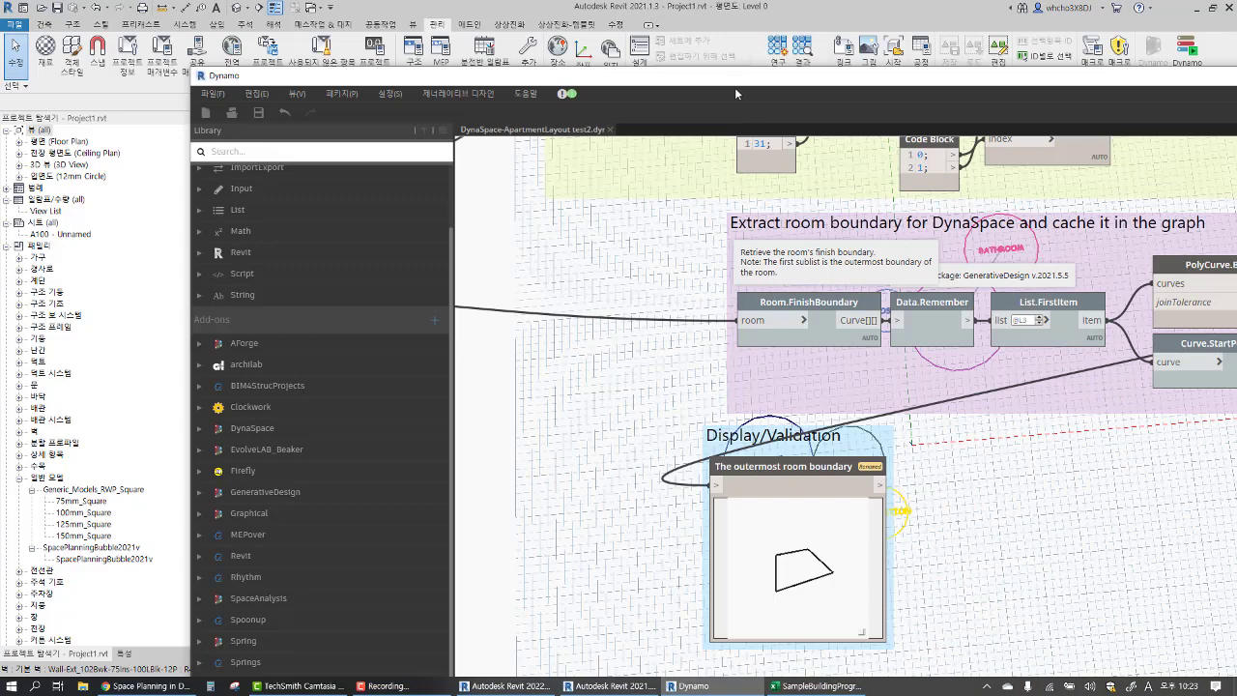
{"action": "double_click", "coordinate": [735, 77]}
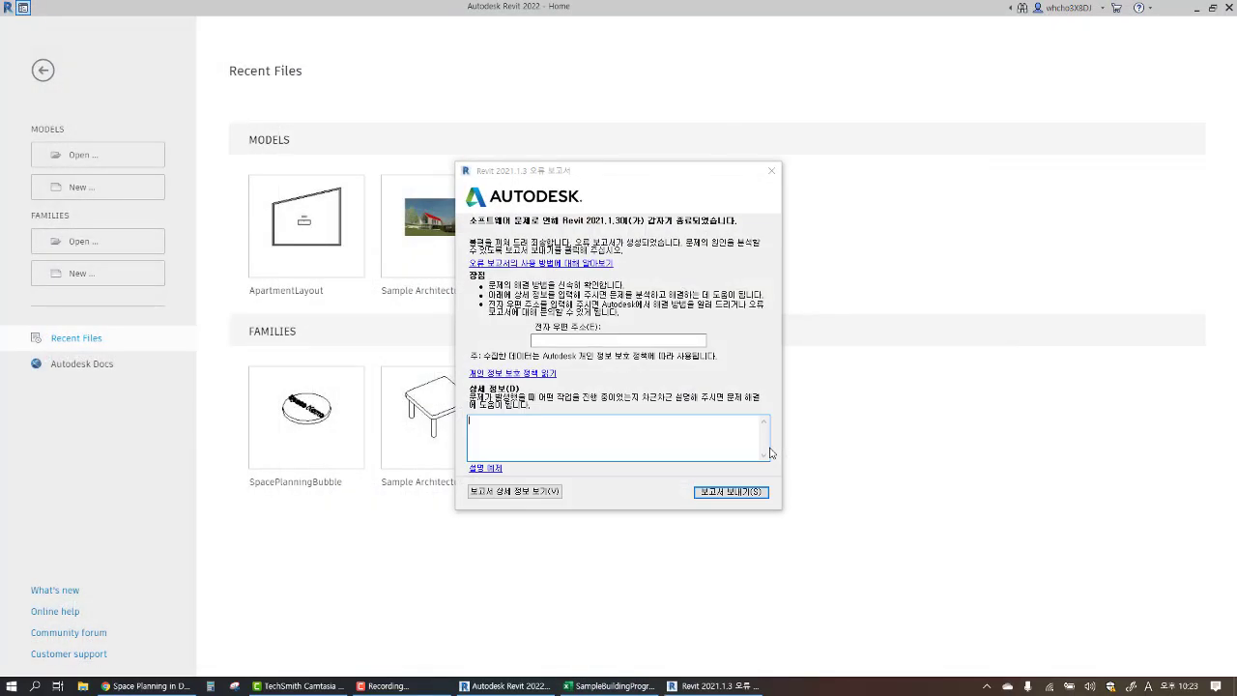
{"action": "left_click", "coordinate": [766, 445]}
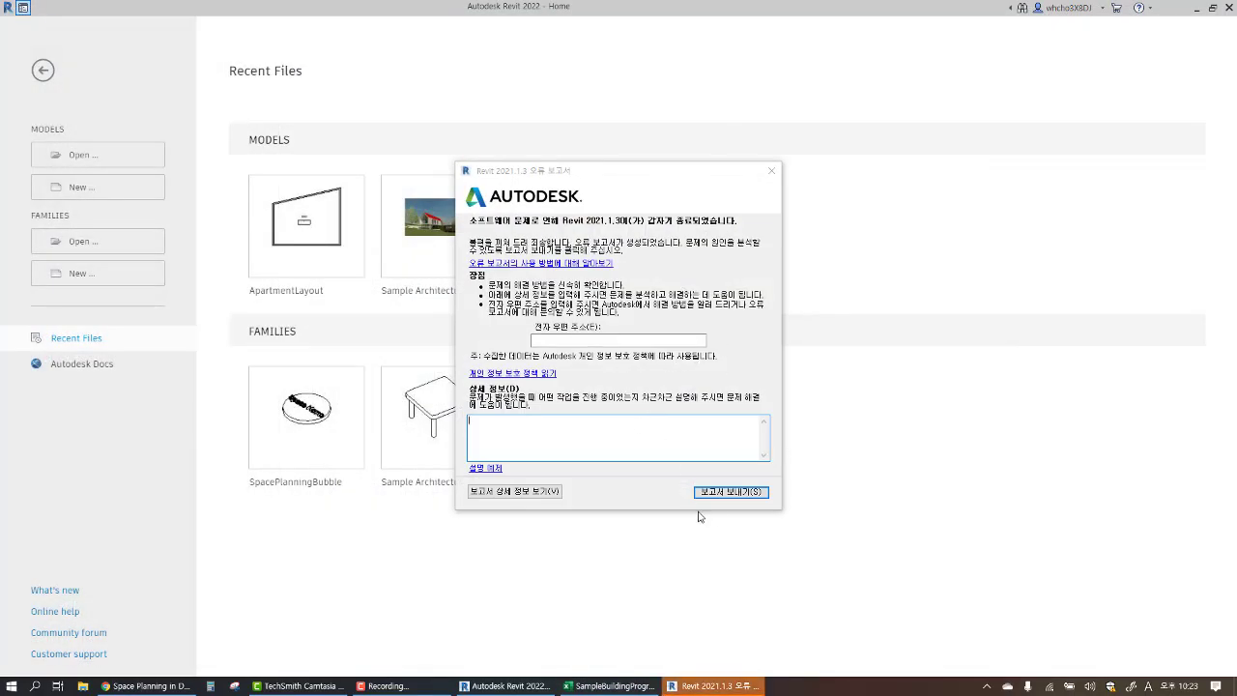
{"action": "left_click", "coordinate": [771, 170]}
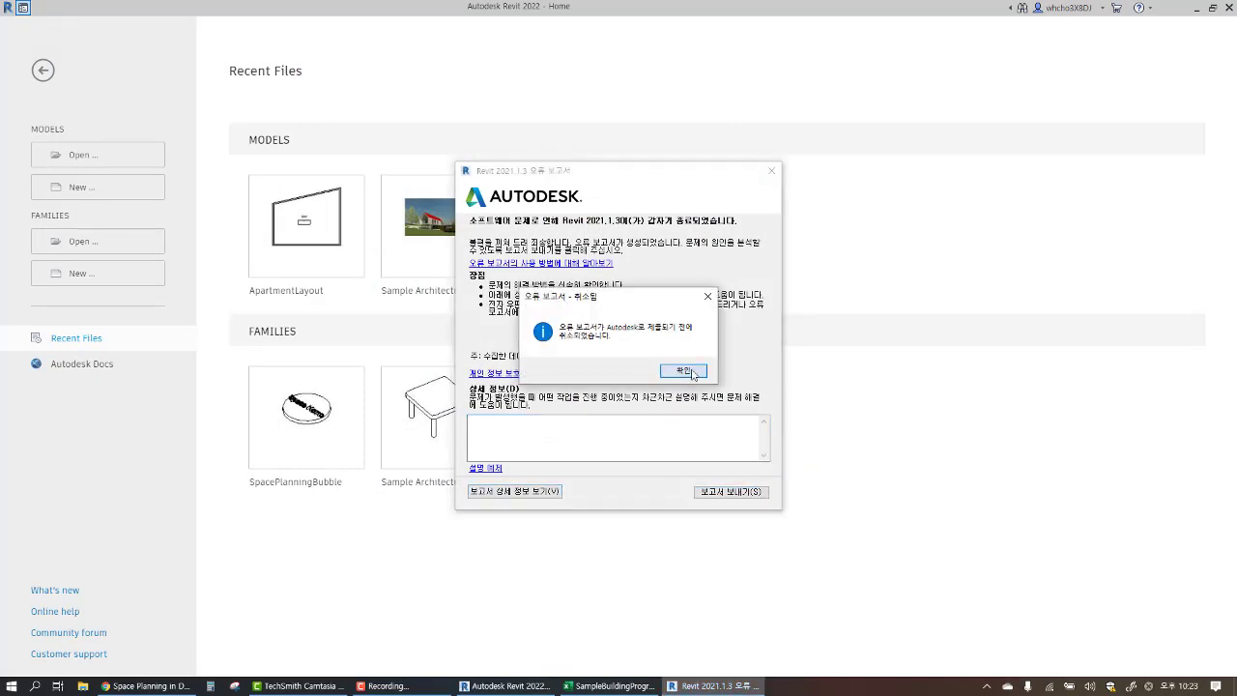
{"action": "left_click", "coordinate": [682, 372]}
{"action": "left_click", "coordinate": [1089, 686]}
{"action": "left_click", "coordinate": [1031, 658]}
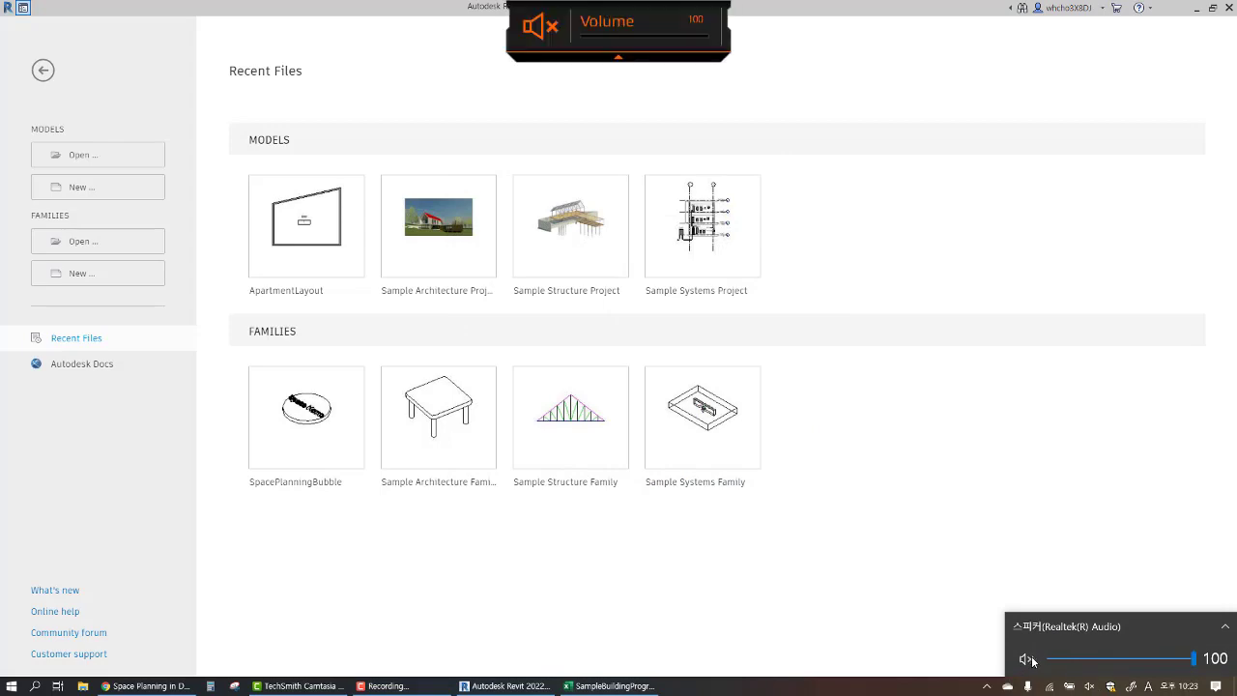
Minimize Revit 2022 to reveal the desktop
{"action": "left_click", "coordinate": [1196, 8]}
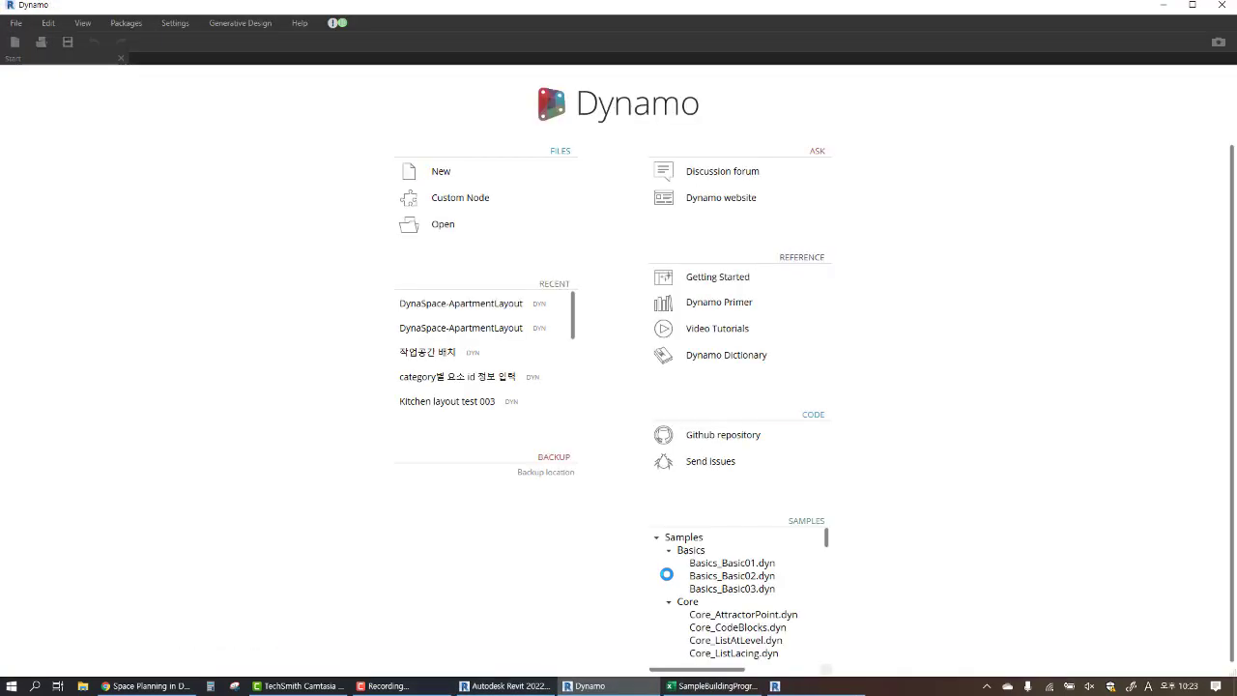
Open DynaSpace-ApartmentLayout from Recent, dismiss the path error, and inspect the GDIR inputs and Data.Remember node
{"action": "left_click", "coordinate": [501, 329]}
{"action": "left_click", "coordinate": [716, 373]}
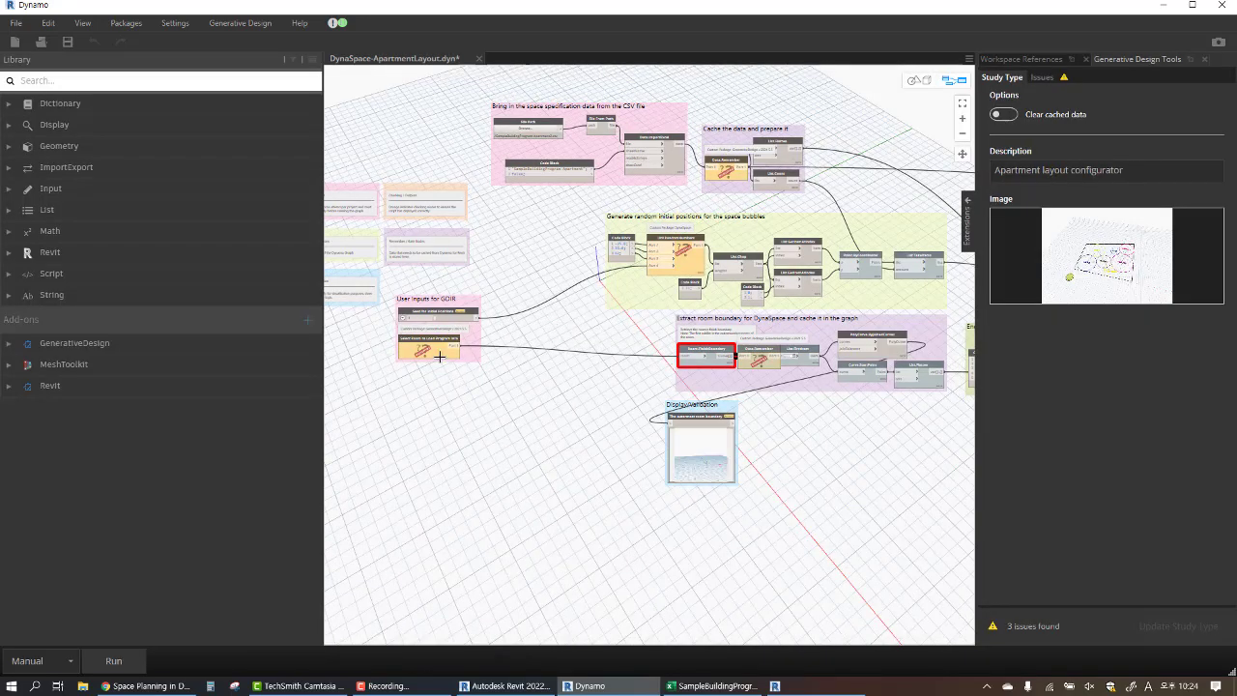
{"action": "left_click", "coordinate": [439, 353]}
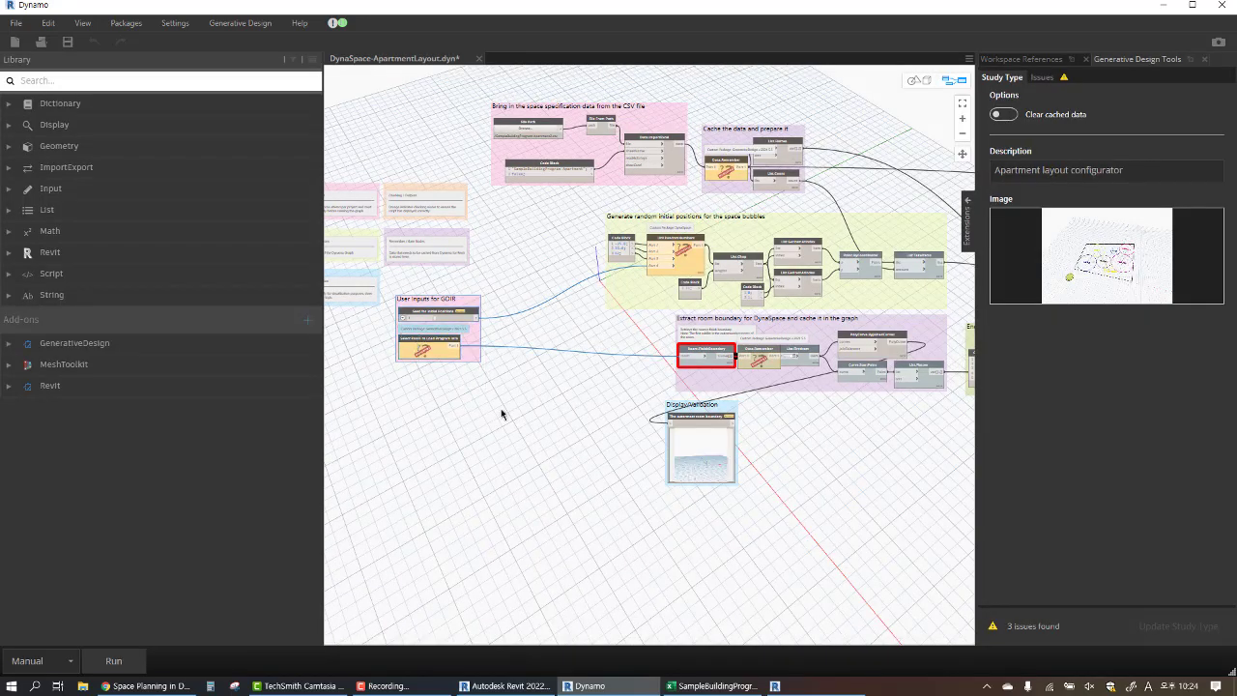
{"action": "scroll", "coordinate": [676, 290], "scroll_direction": "up", "scroll_amount": 2}
{"action": "scroll", "coordinate": [744, 323], "scroll_direction": "up", "scroll_amount": 3}
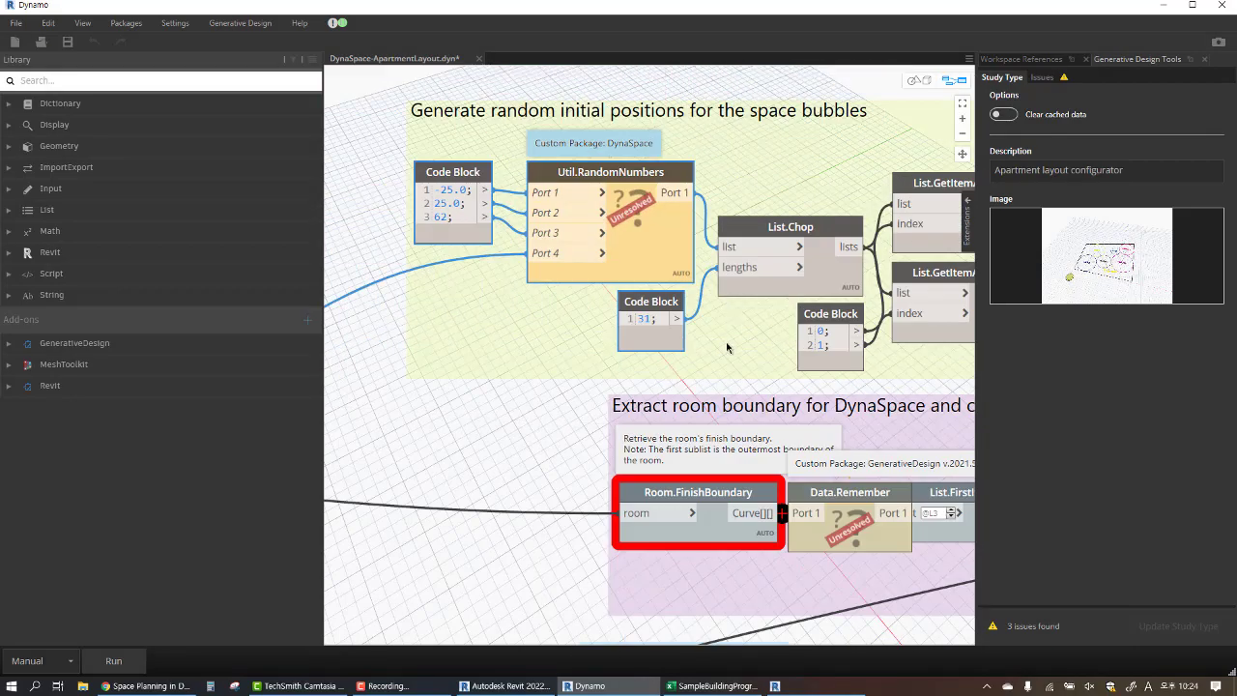
{"action": "scroll", "coordinate": [751, 330], "scroll_direction": "down", "scroll_amount": 3}
{"action": "scroll", "coordinate": [696, 203], "scroll_direction": "up", "scroll_amount": 3}
{"action": "scroll", "coordinate": [696, 203], "scroll_direction": "up", "scroll_amount": 2}
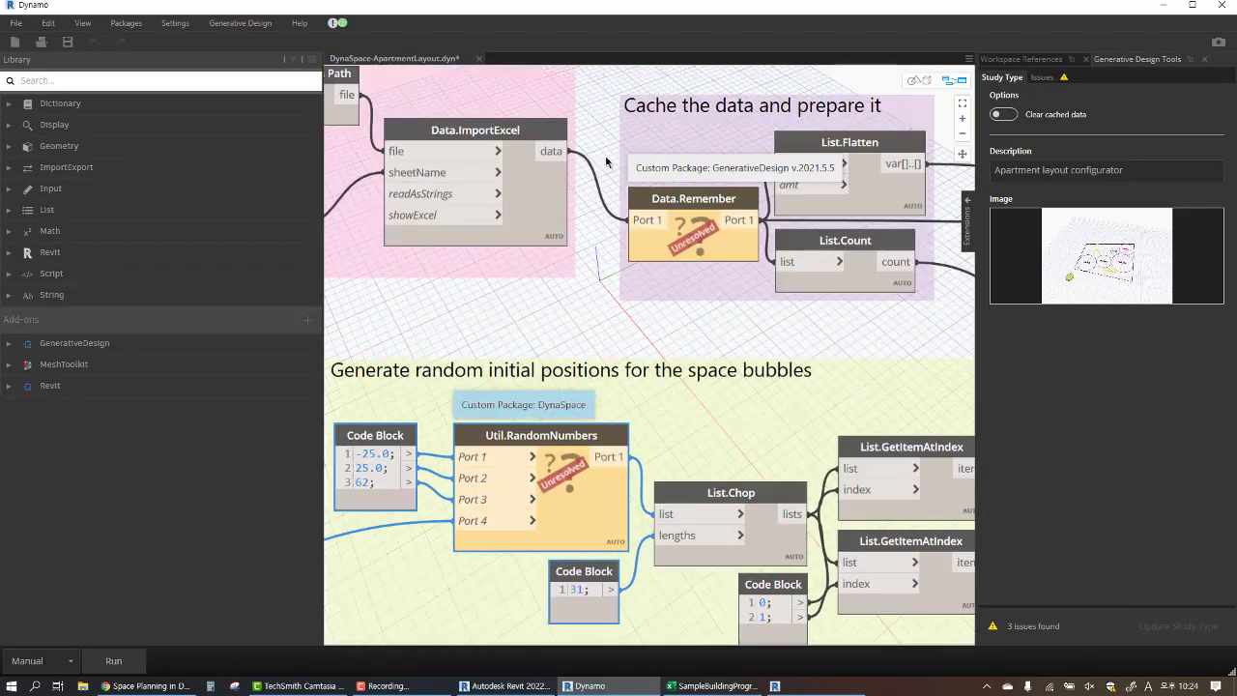
{"action": "left_click_drag", "start_coordinate": [605, 158], "coordinate": [801, 292]}
{"action": "scroll", "coordinate": [801, 293], "scroll_direction": "up", "scroll_amount": 2}
{"action": "middle_click_drag", "start_coordinate": [752, 198], "coordinate": [578, 193]}
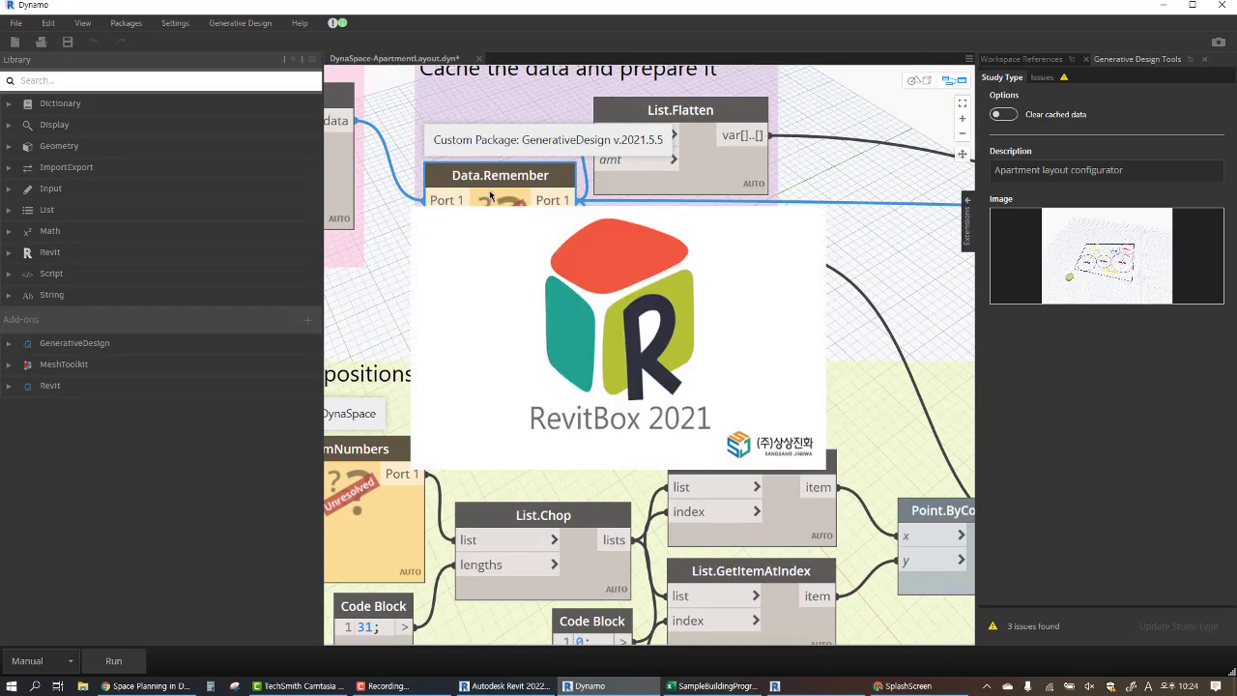
{"action": "scroll", "coordinate": [577, 193], "scroll_direction": "down", "scroll_amount": 3}
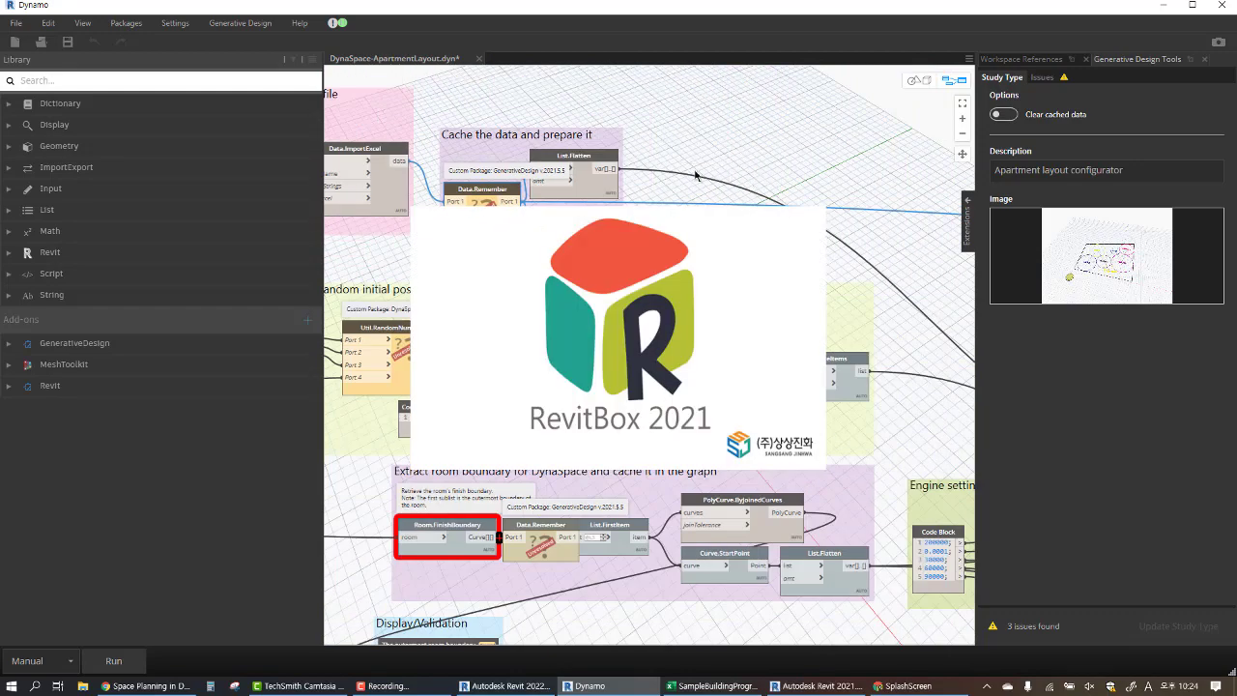
Show the graph's Workspace References and review the missing DynaShape and GenerativeDesign packages
{"action": "left_click", "coordinate": [1051, 58]}
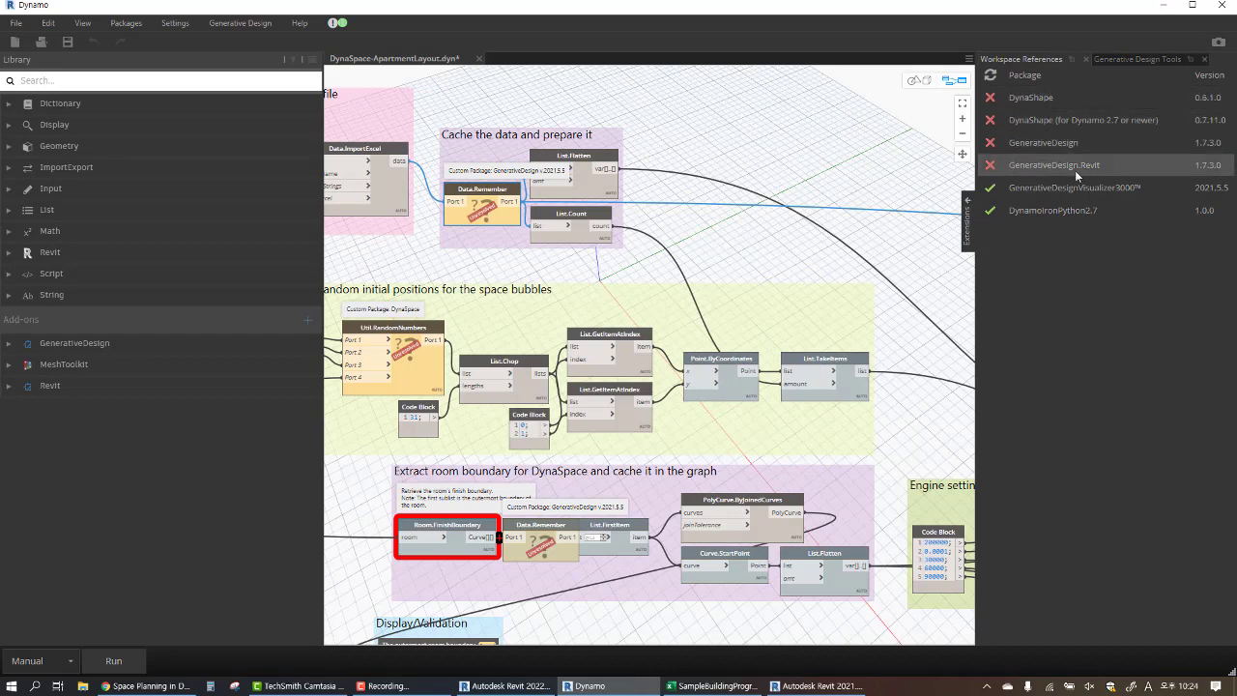
{"action": "left_click", "coordinate": [768, 236]}
{"action": "scroll", "coordinate": [767, 235], "scroll_direction": "down", "scroll_amount": 5}
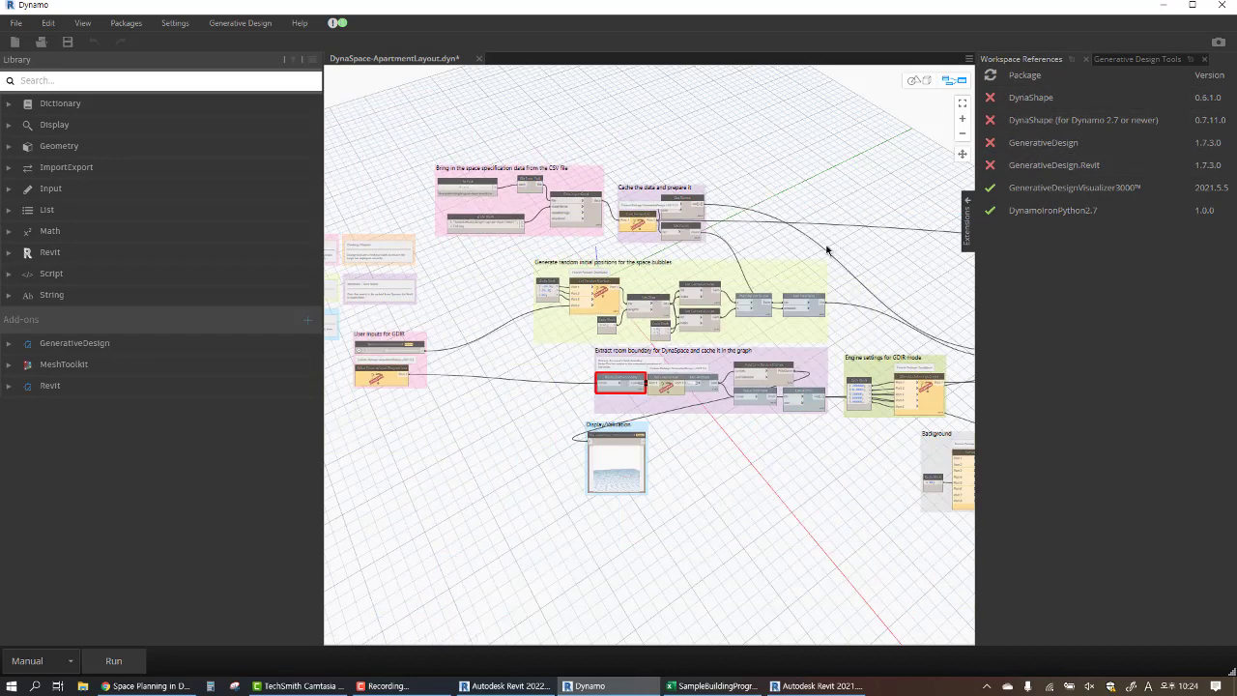
{"action": "scroll", "coordinate": [709, 317], "scroll_direction": "up", "scroll_amount": 3}
{"action": "scroll", "coordinate": [602, 268], "scroll_direction": "up", "scroll_amount": 2}
{"action": "scroll", "coordinate": [695, 512], "scroll_direction": "up", "scroll_amount": 2}
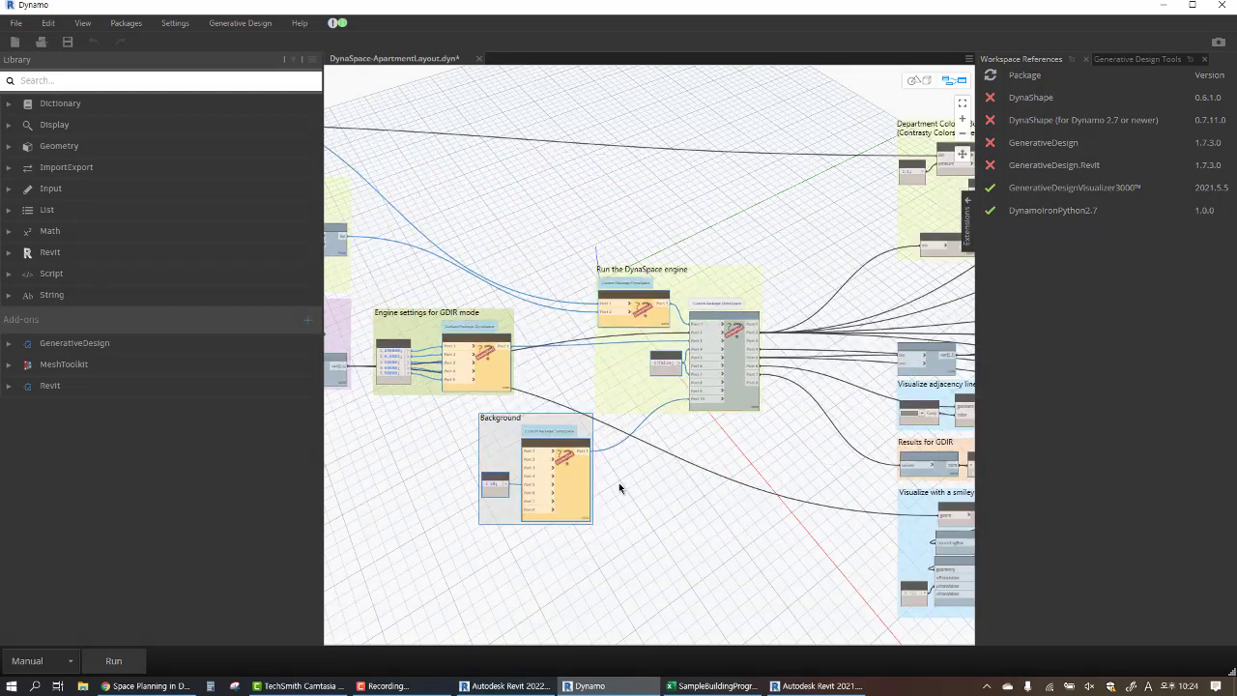
{"action": "scroll", "coordinate": [709, 304], "scroll_direction": "down", "scroll_amount": 5}
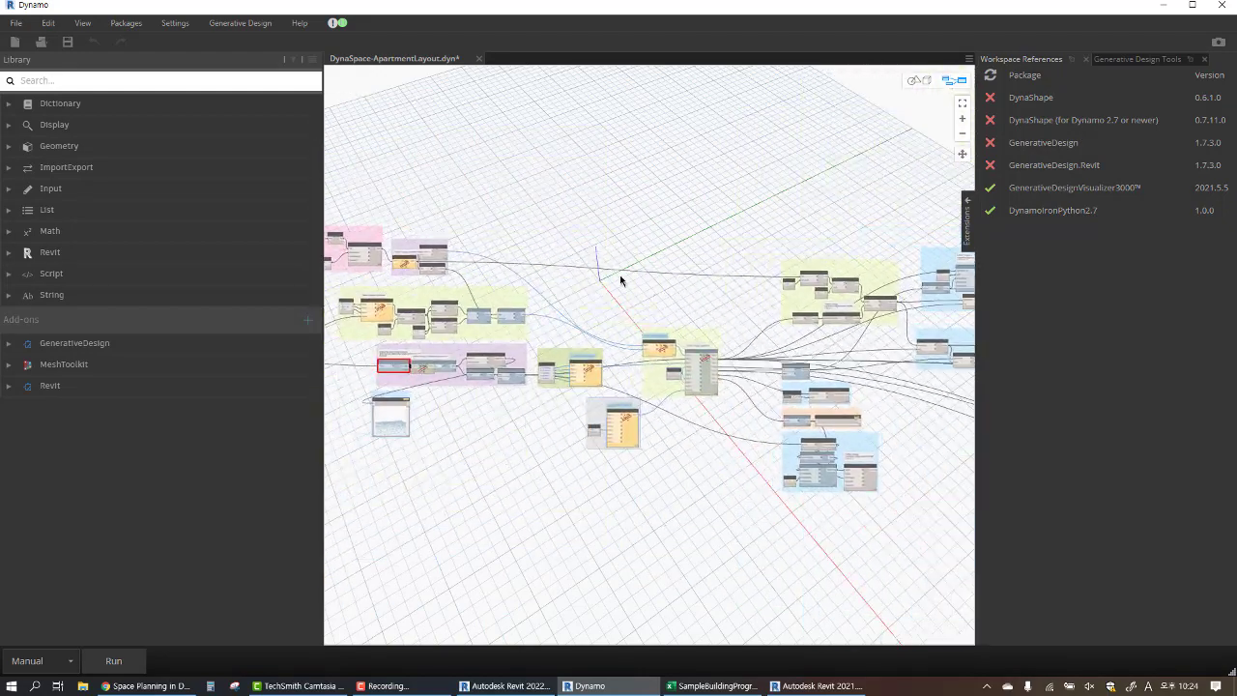
{"action": "scroll", "coordinate": [619, 275], "scroll_direction": "down", "scroll_amount": 3}
{"action": "scroll", "coordinate": [671, 276], "scroll_direction": "up", "scroll_amount": 3}
{"action": "scroll", "coordinate": [732, 288], "scroll_direction": "up", "scroll_amount": 2}
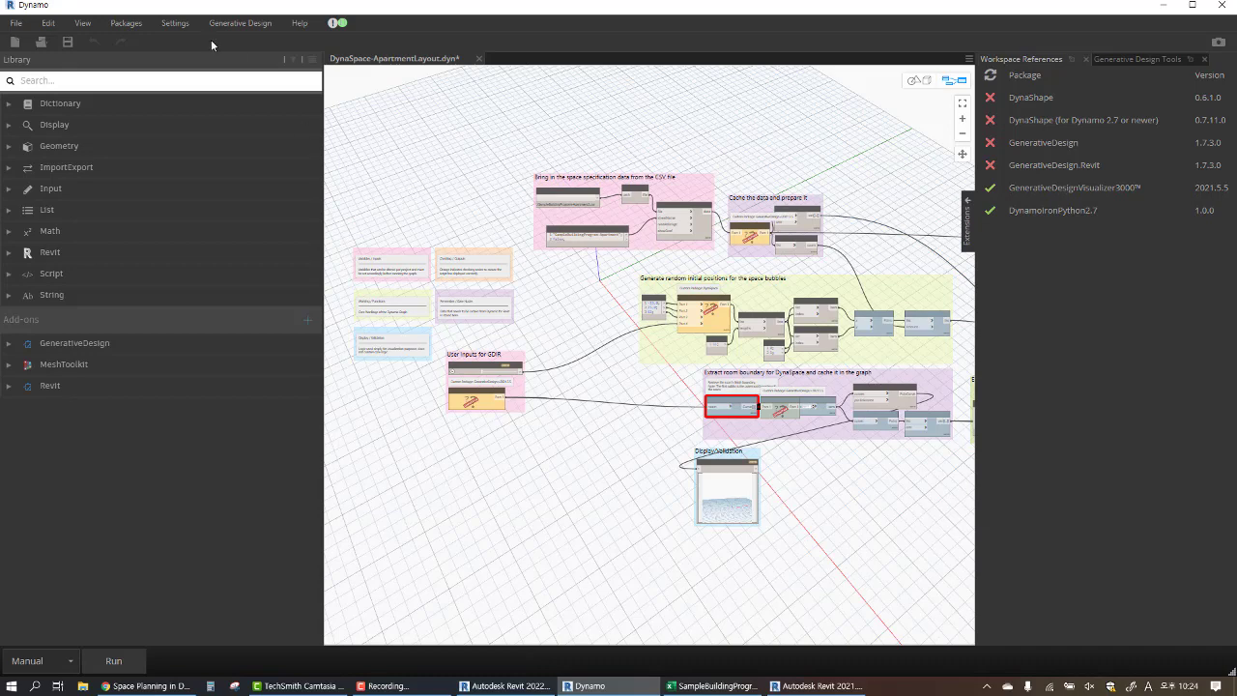
Open the widened Manage Node and Package Paths window alongside File Explorer and Notepad
{"action": "left_click", "coordinate": [235, 23]}
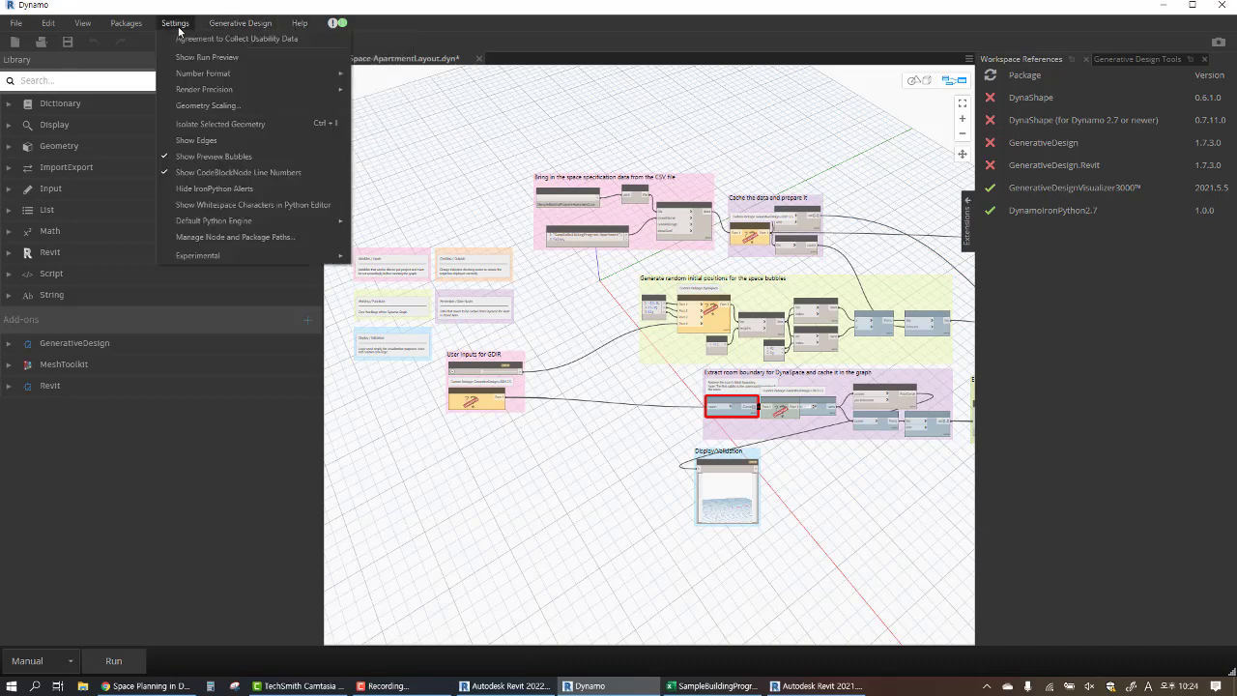
{"action": "left_click", "coordinate": [247, 237]}
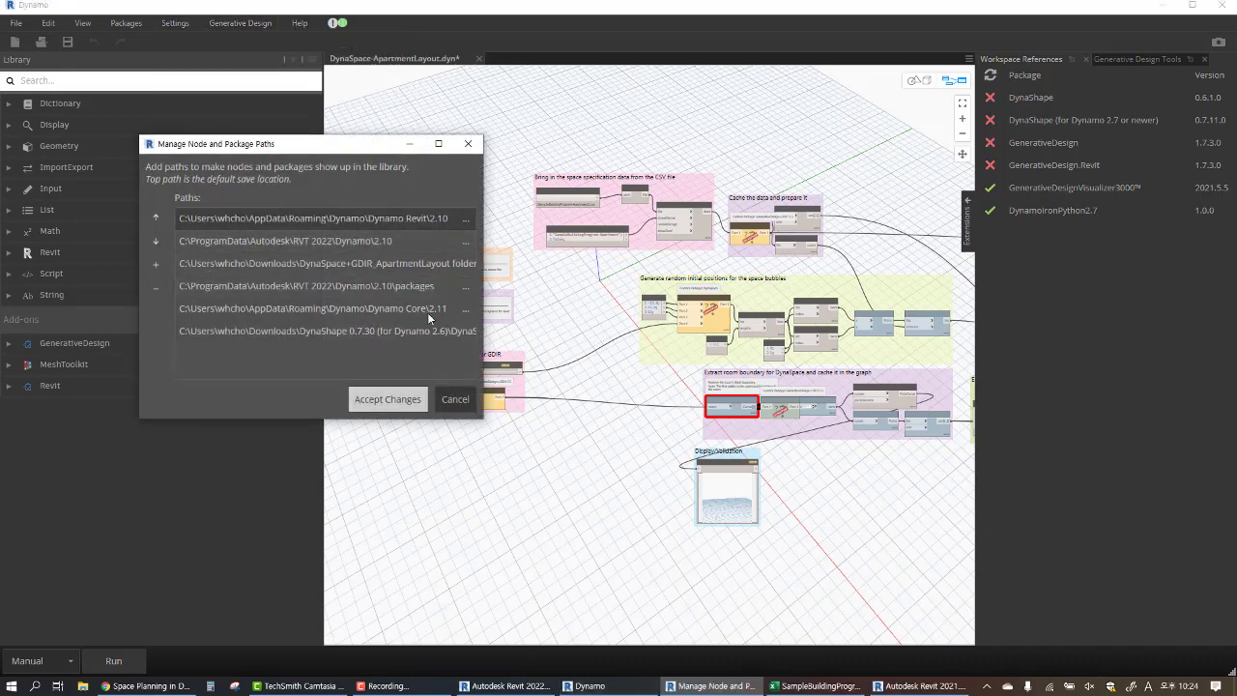
{"action": "mouse_move", "coordinate": [488, 354]}
{"action": "left_mouse_down"}
{"action": "mouse_move", "coordinate": [951, 346]}
{"action": "mouse_move", "coordinate": [869, 343]}
{"action": "left_mouse_up"}
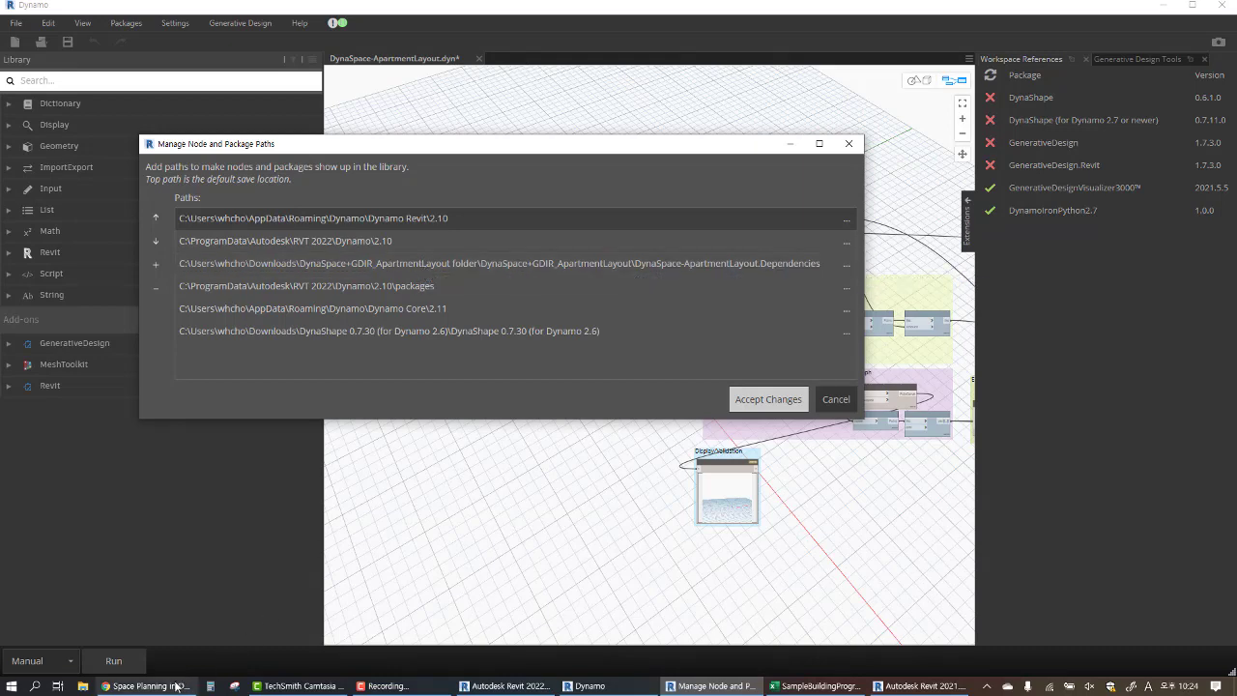
{"action": "left_click", "coordinate": [81, 687]}
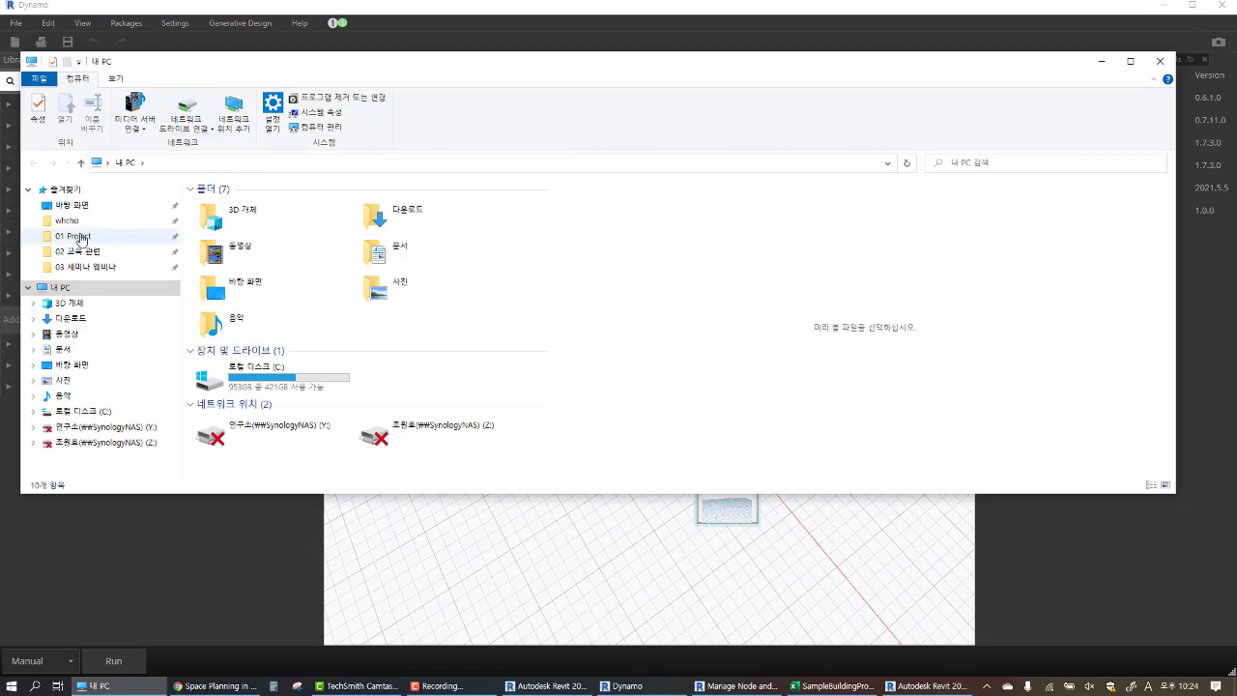
{"action": "mouse_move", "coordinate": [205, 80]}
{"action": "left_mouse_down"}
{"action": "mouse_move", "coordinate": [299, 348]}
{"action": "mouse_move", "coordinate": [271, 406]}
{"action": "left_mouse_up"}
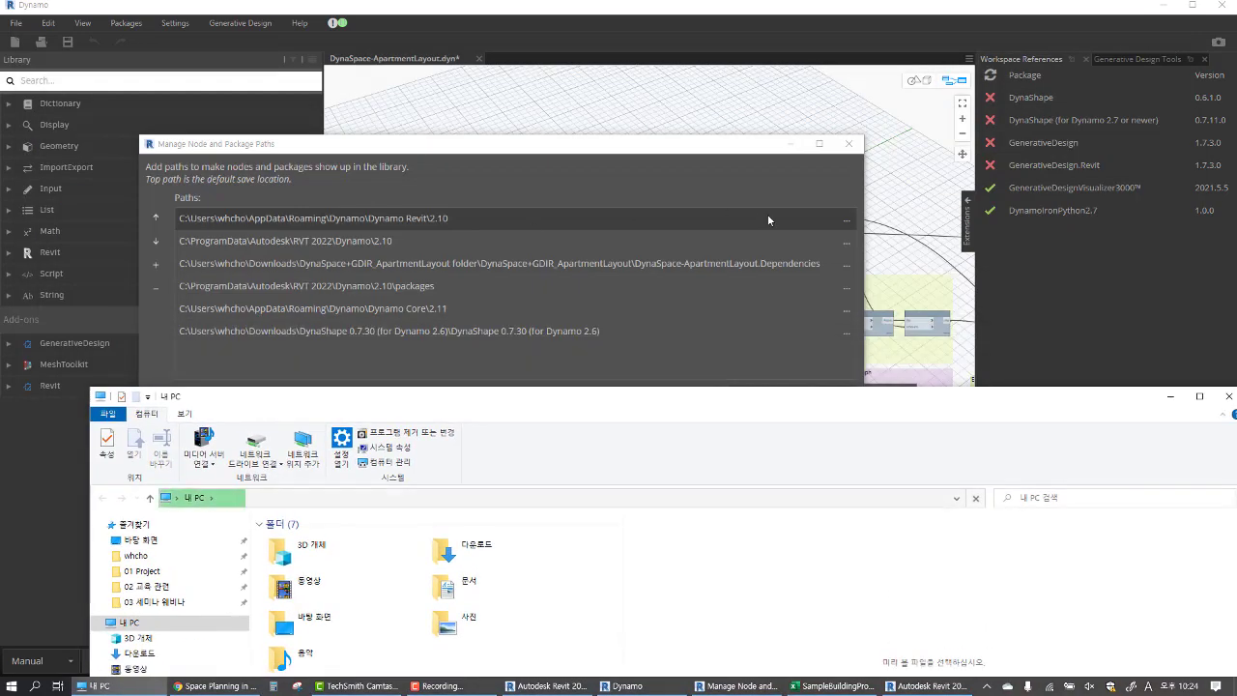
{"action": "left_click", "coordinate": [12, 686]}
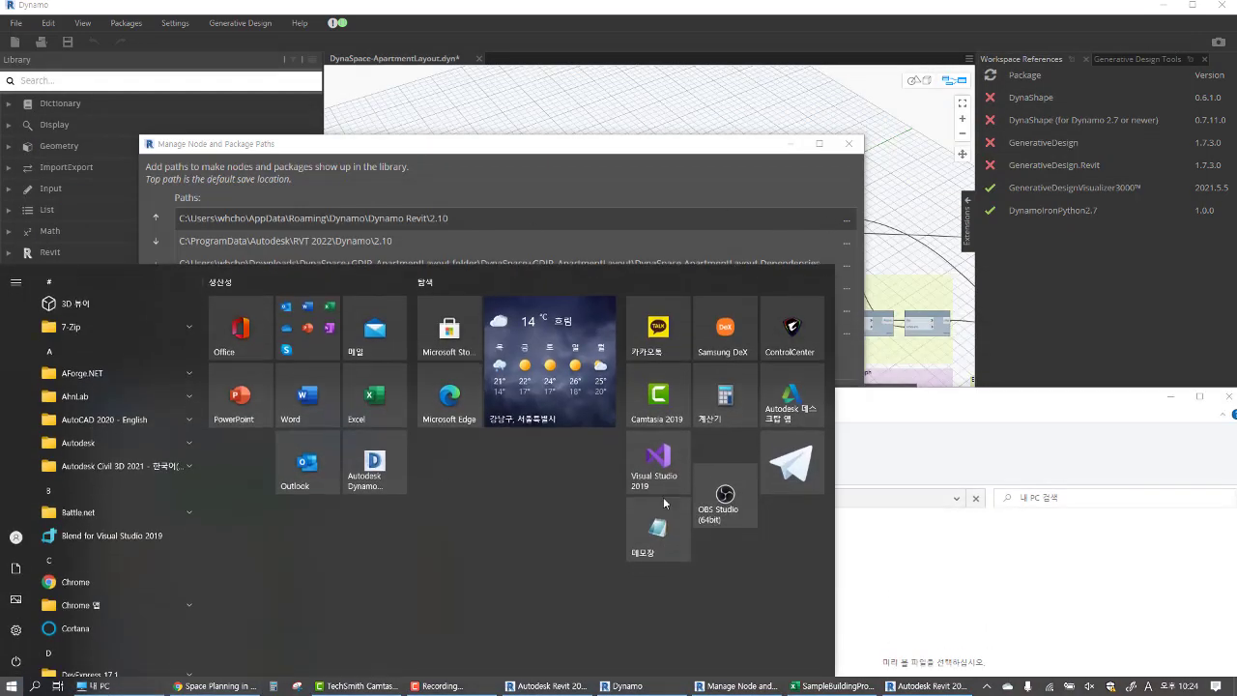
{"action": "left_click", "coordinate": [657, 526]}
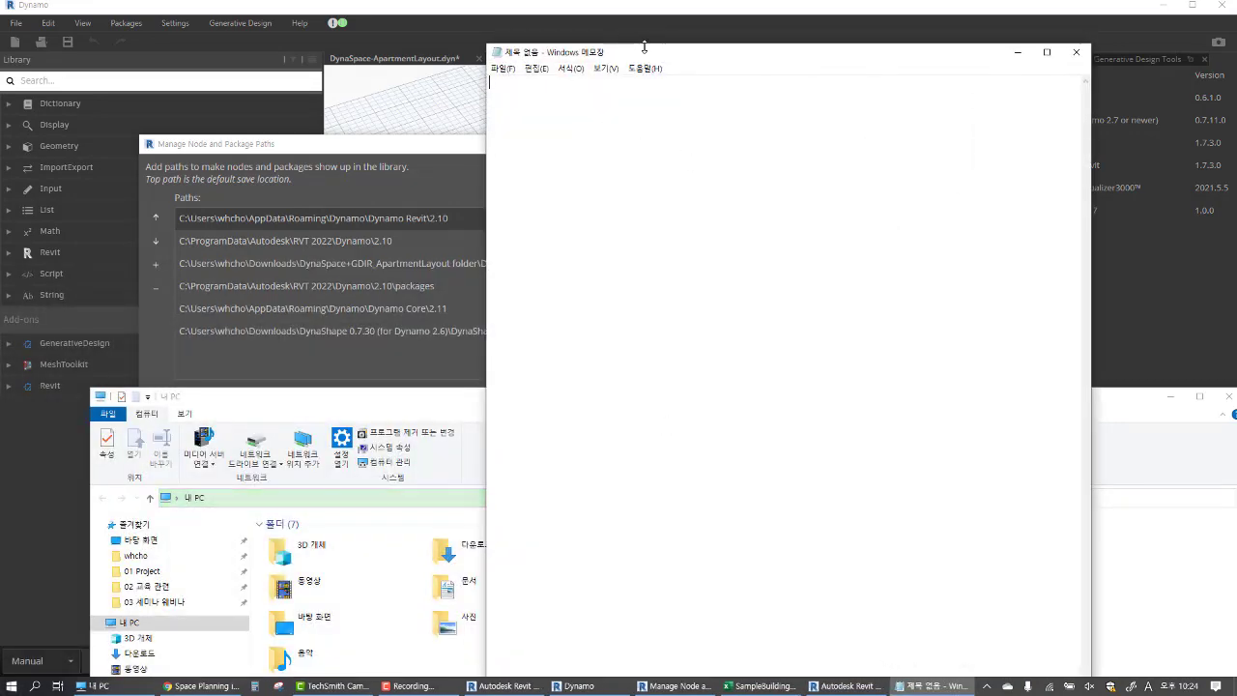
{"action": "left_click_drag", "start_coordinate": [643, 50], "coordinate": [769, 30]}
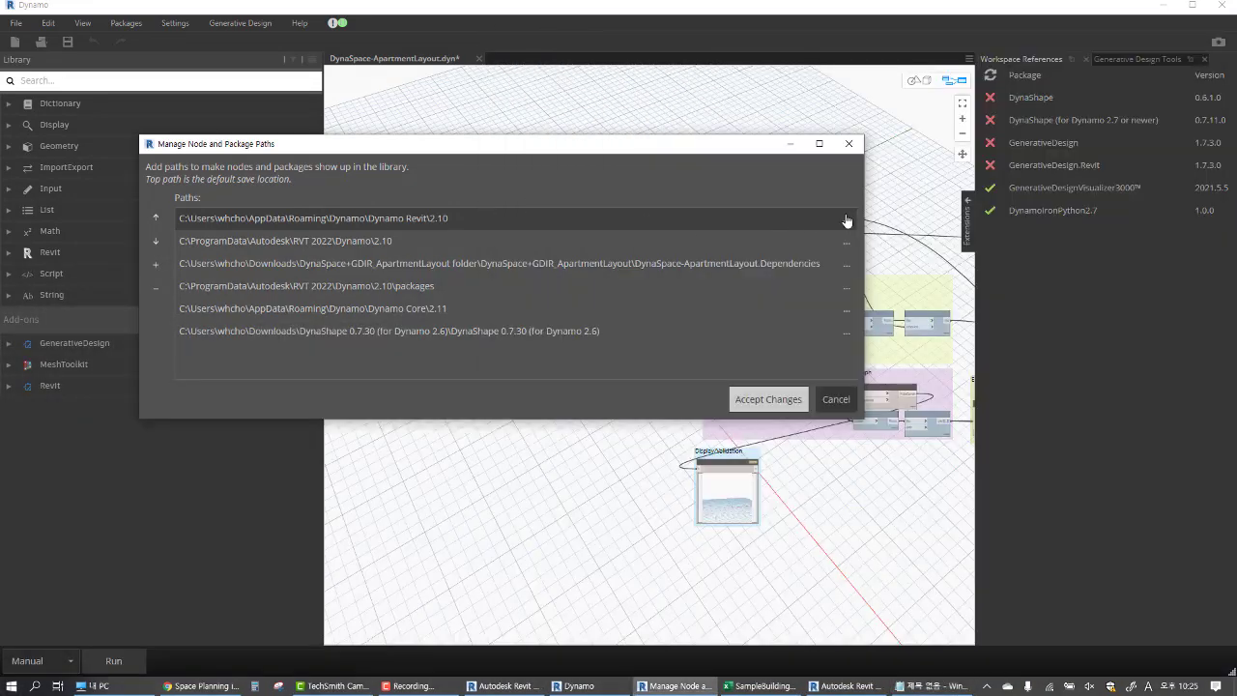
Copy the first package folder path and the RVT 2022 2.10 folder path into Notepad
{"action": "left_click", "coordinate": [847, 220]}
{"action": "left_click", "coordinate": [430, 35]}
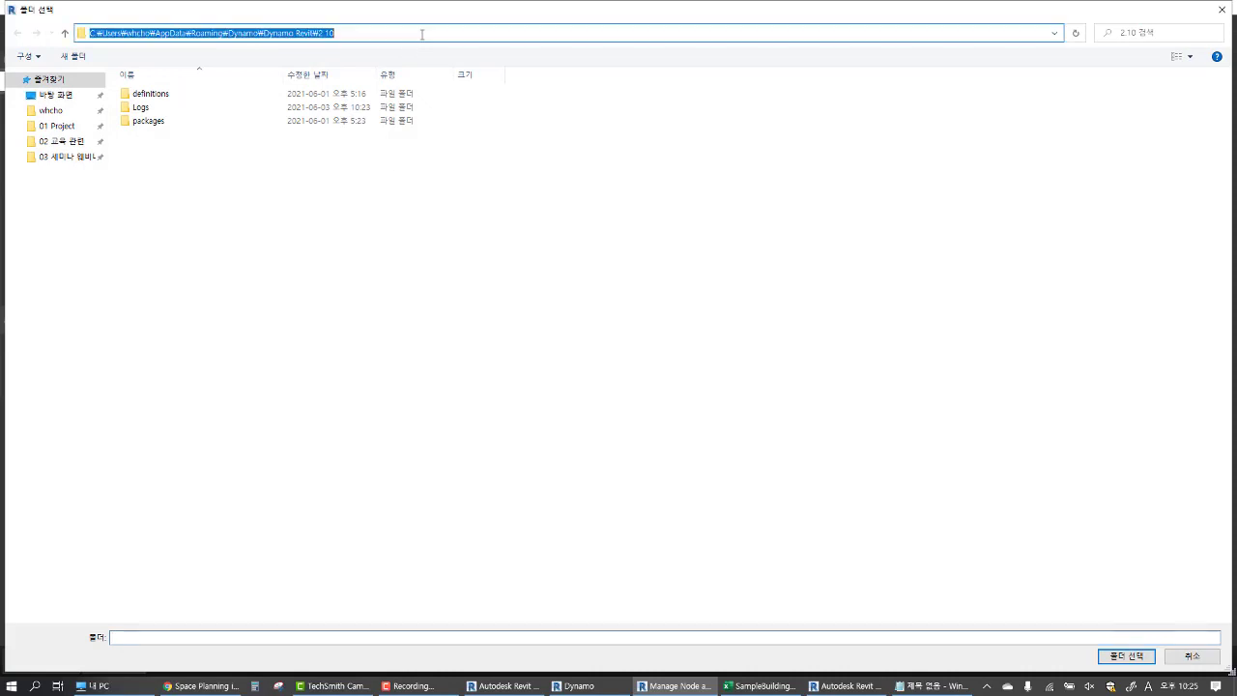
{"action": "left_click", "coordinate": [930, 686]}
{"action": "type", "text": "C:\\Users\\whcho\\AppData\\Roaming\\Dynamo\\Dynamo Revit\\2.10"}
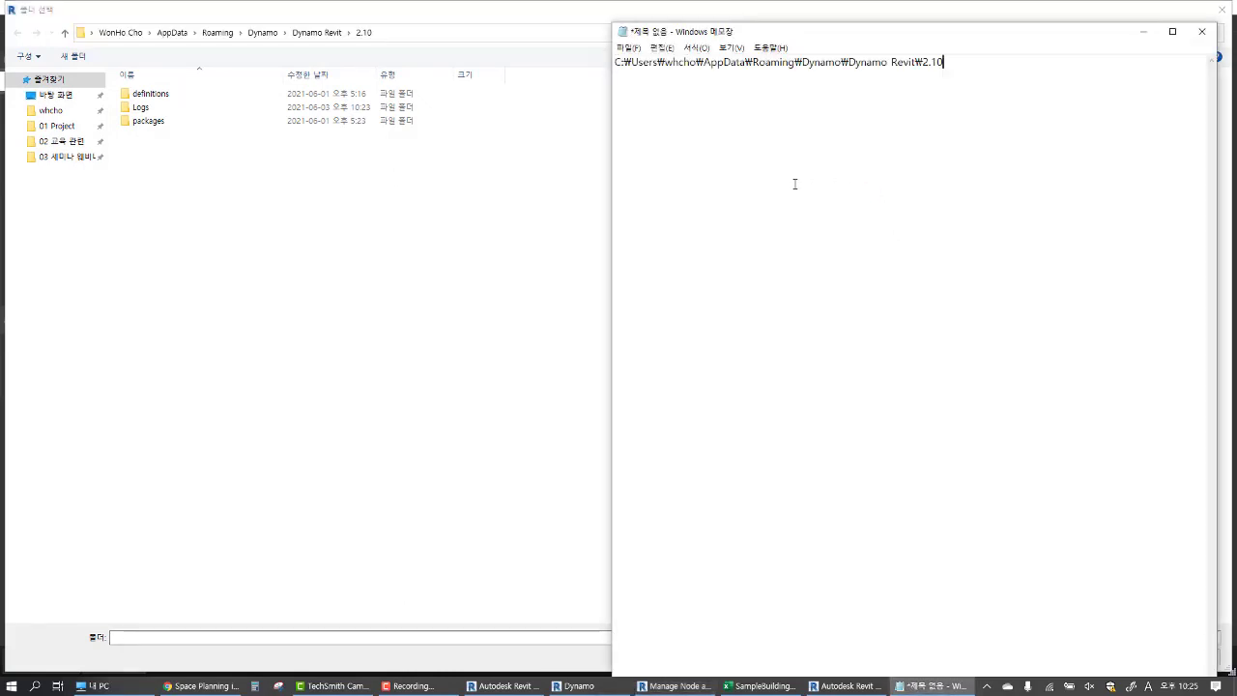
{"action": "left_click", "coordinate": [537, 214]}
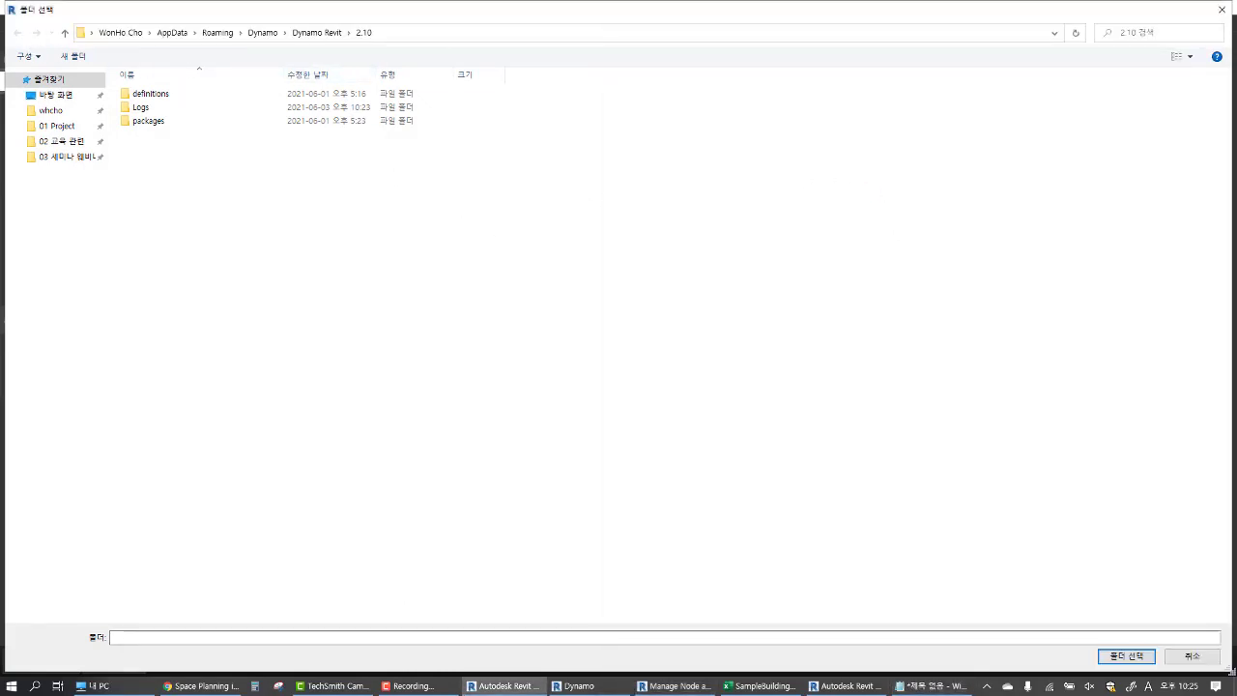
{"action": "key", "text": "Escape"}
{"action": "left_click", "coordinate": [848, 244]}
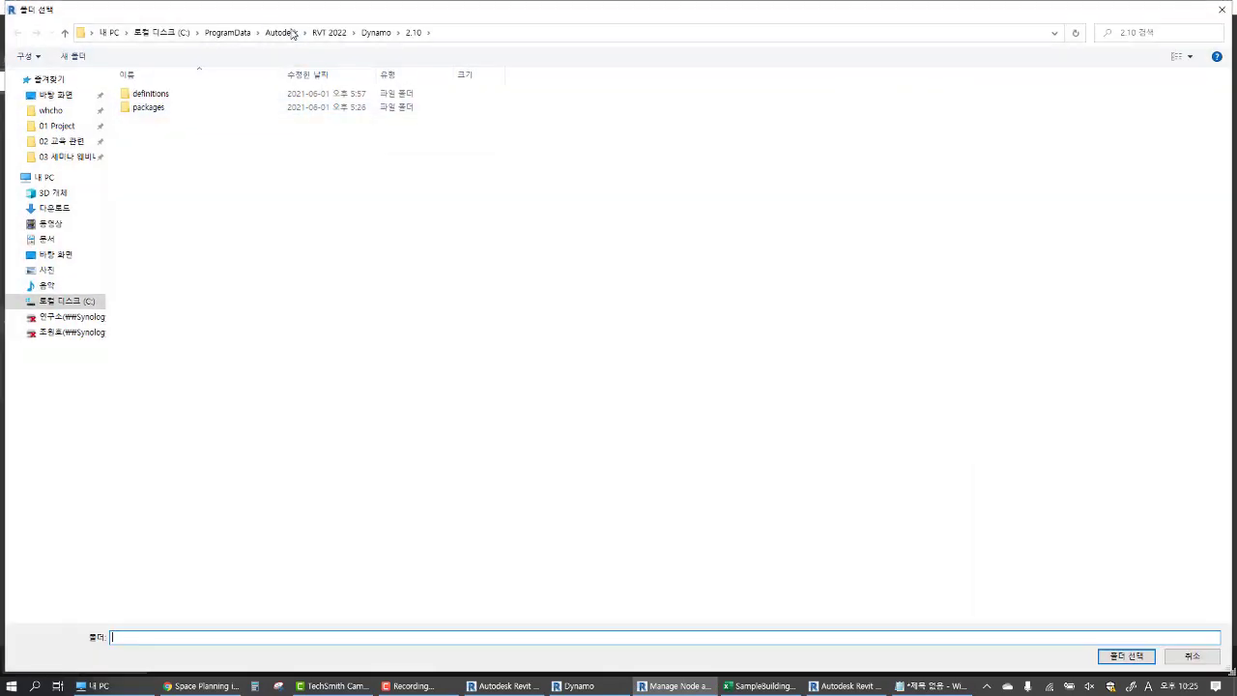
{"action": "left_click", "coordinate": [437, 35]}
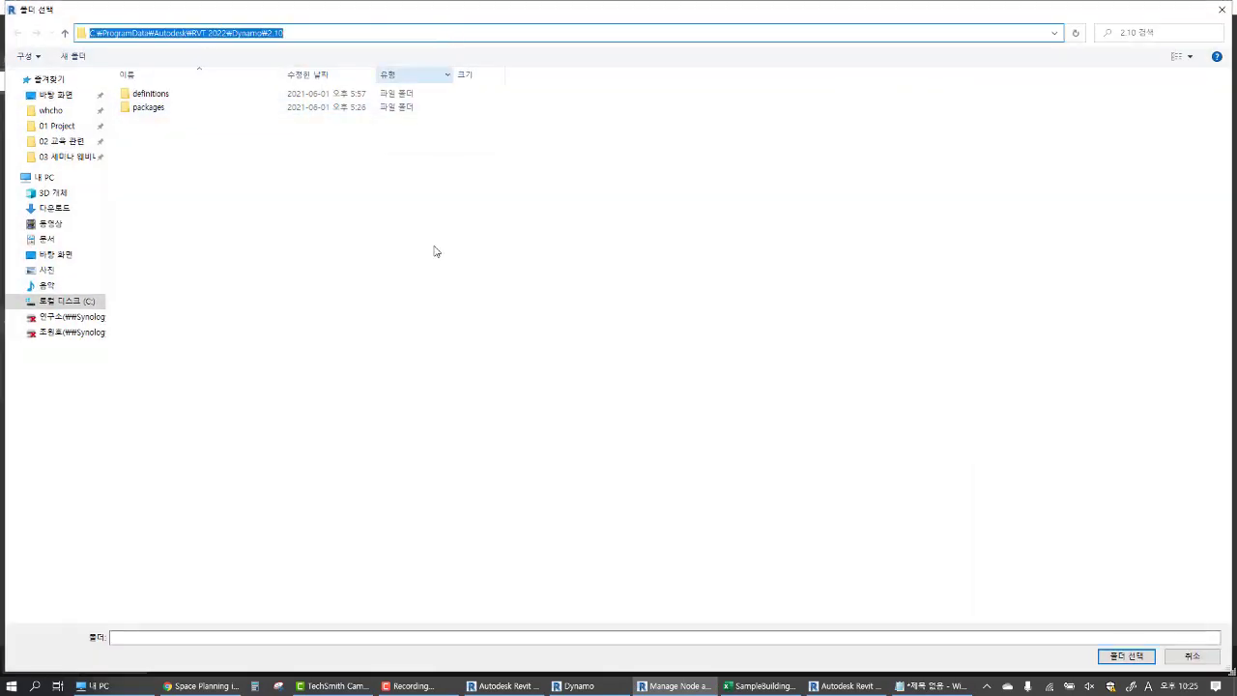
{"action": "left_click", "coordinate": [906, 689]}
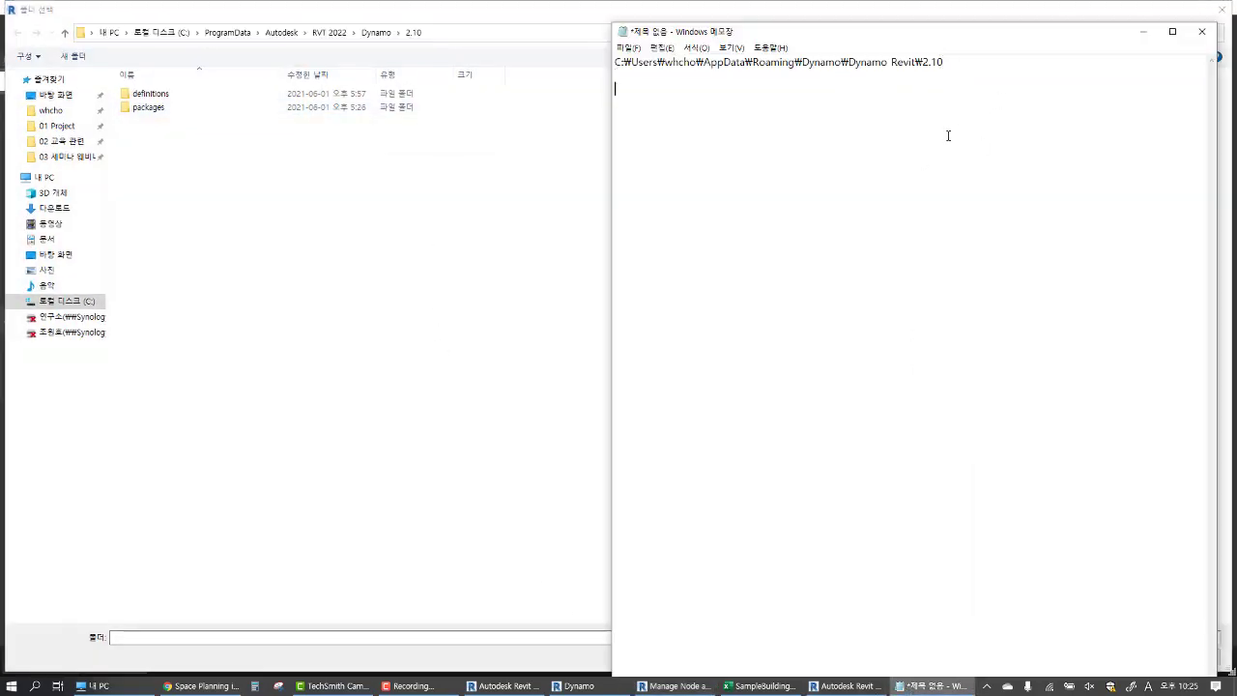
{"action": "type", "text": "C:\\ProgramData\\Autodesk\\RVT 2022\\Dynamo\\2.10"}
{"action": "left_click", "coordinate": [356, 281]}
{"action": "left_click", "coordinate": [1222, 9]}
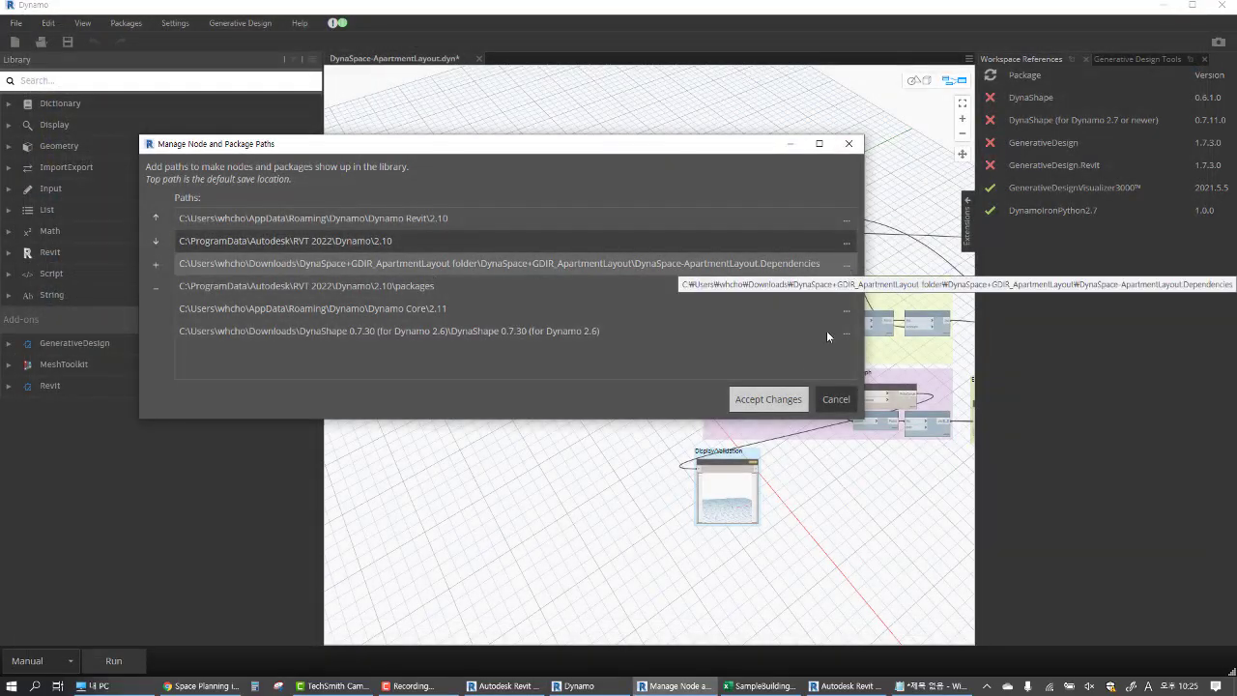
Remove the extra paths, including Dependencies, Dynamo Core 2.11 and DynaShape 0.7.30, and accept the changes
{"action": "left_click", "coordinate": [156, 287]}
{"action": "left_click", "coordinate": [208, 264]}
{"action": "left_click", "coordinate": [156, 287]}
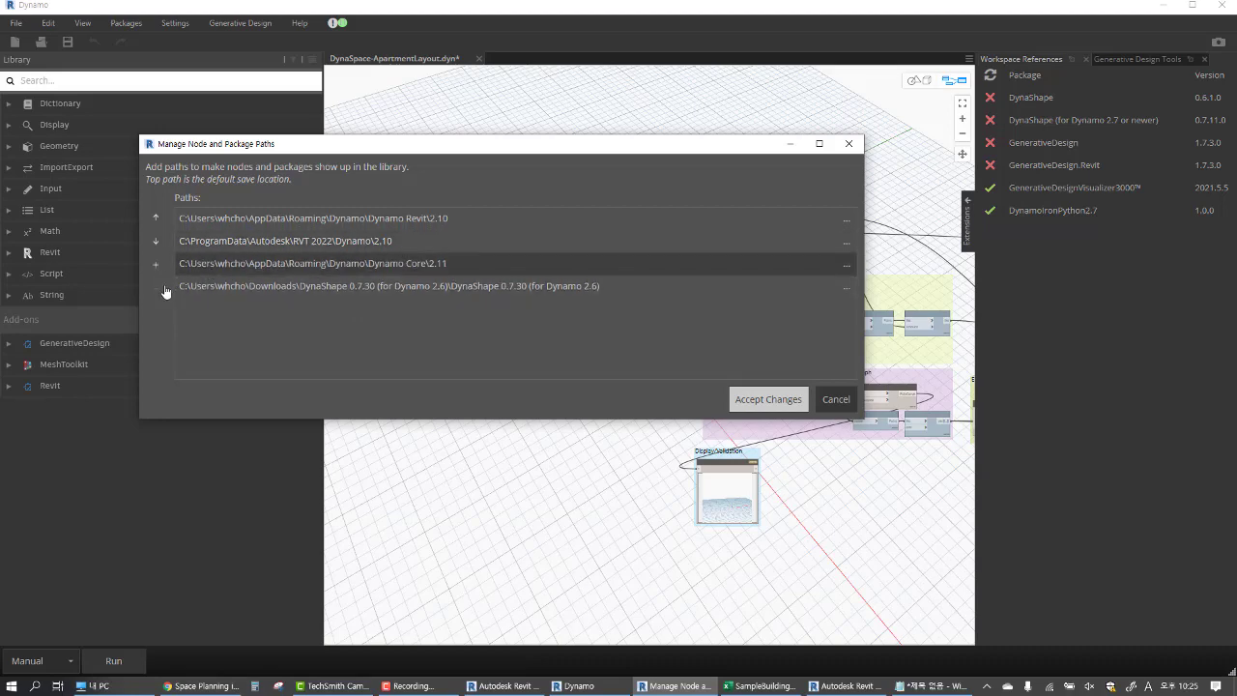
{"action": "left_click", "coordinate": [156, 287]}
{"action": "left_click", "coordinate": [211, 268]}
{"action": "left_click", "coordinate": [155, 287]}
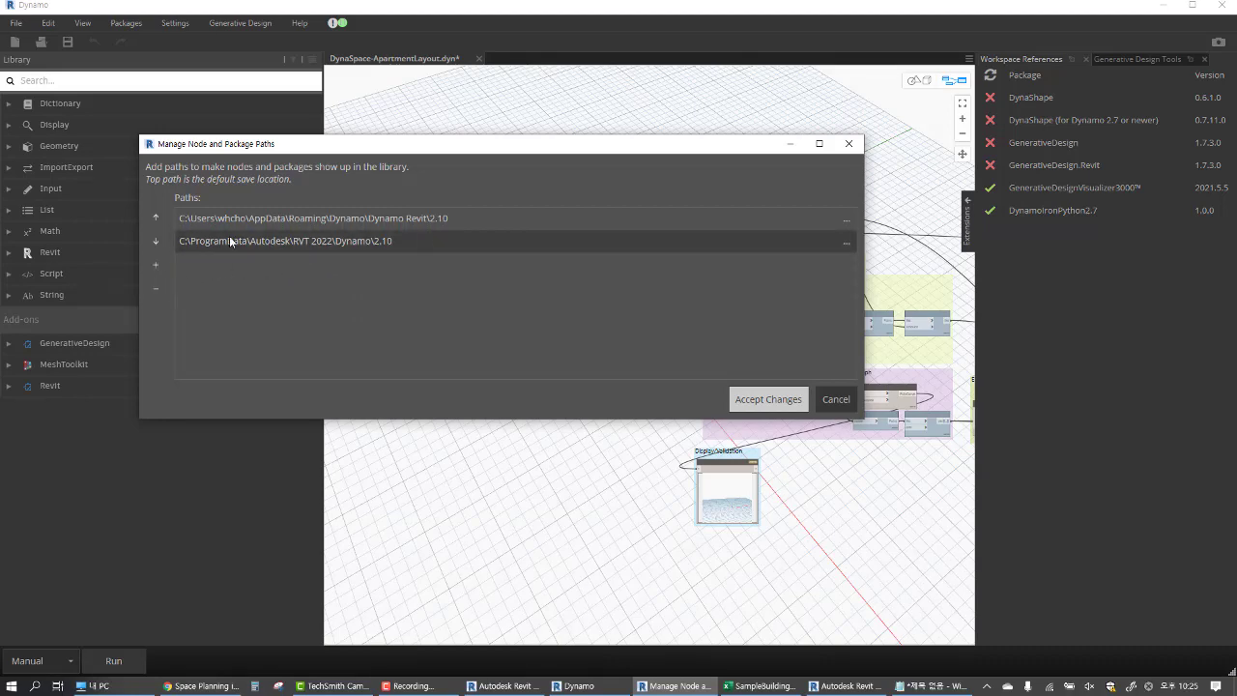
{"action": "left_click", "coordinate": [768, 399]}
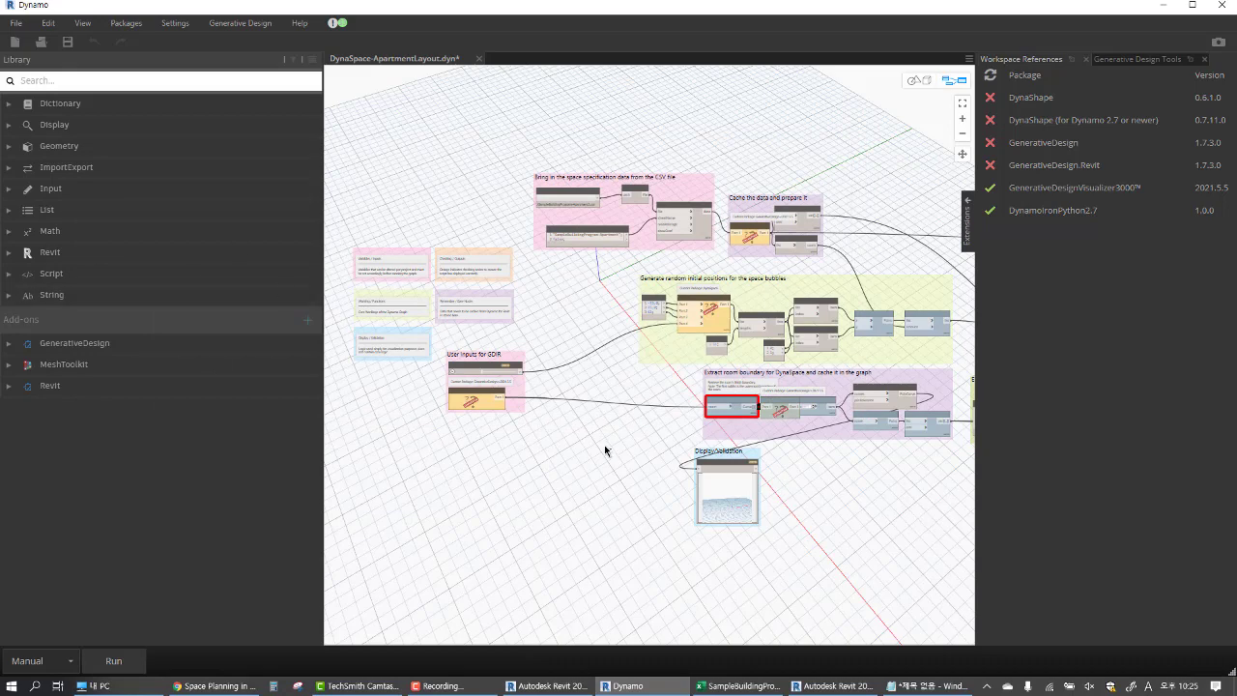
Reopen the Manage Node and Package Paths settings to check them, then close it
{"action": "left_click", "coordinate": [173, 23]}
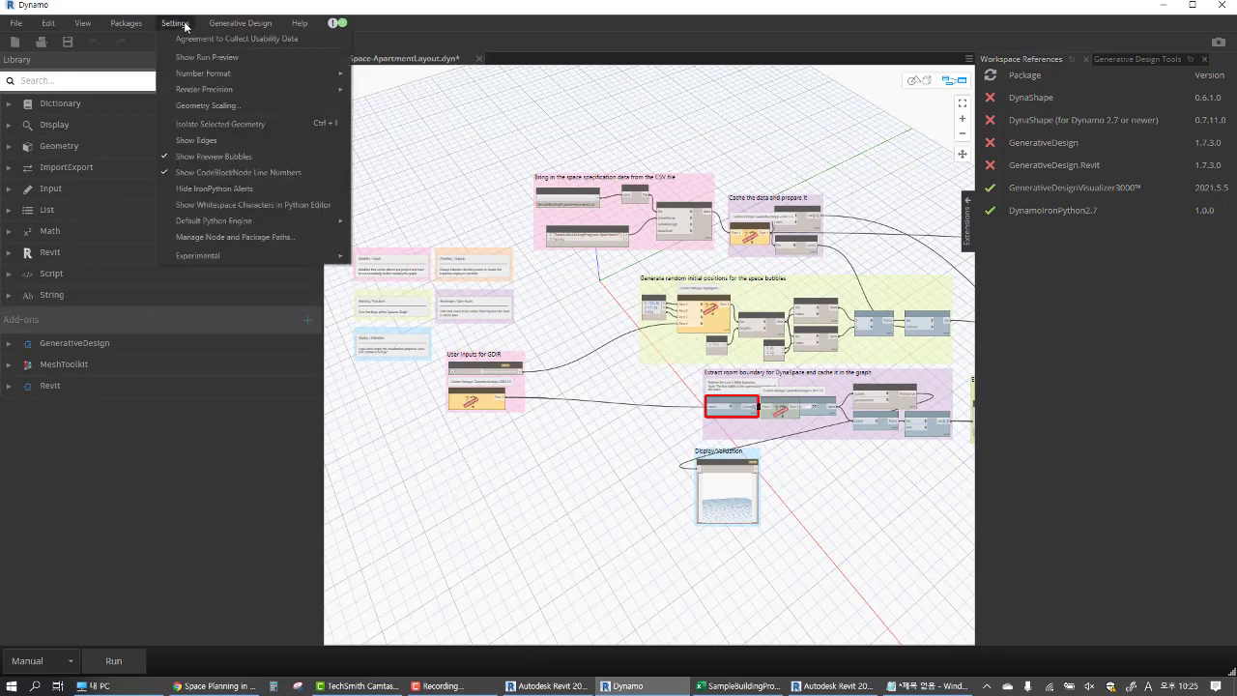
{"action": "left_click", "coordinate": [232, 239]}
{"action": "left_click", "coordinate": [484, 160]}
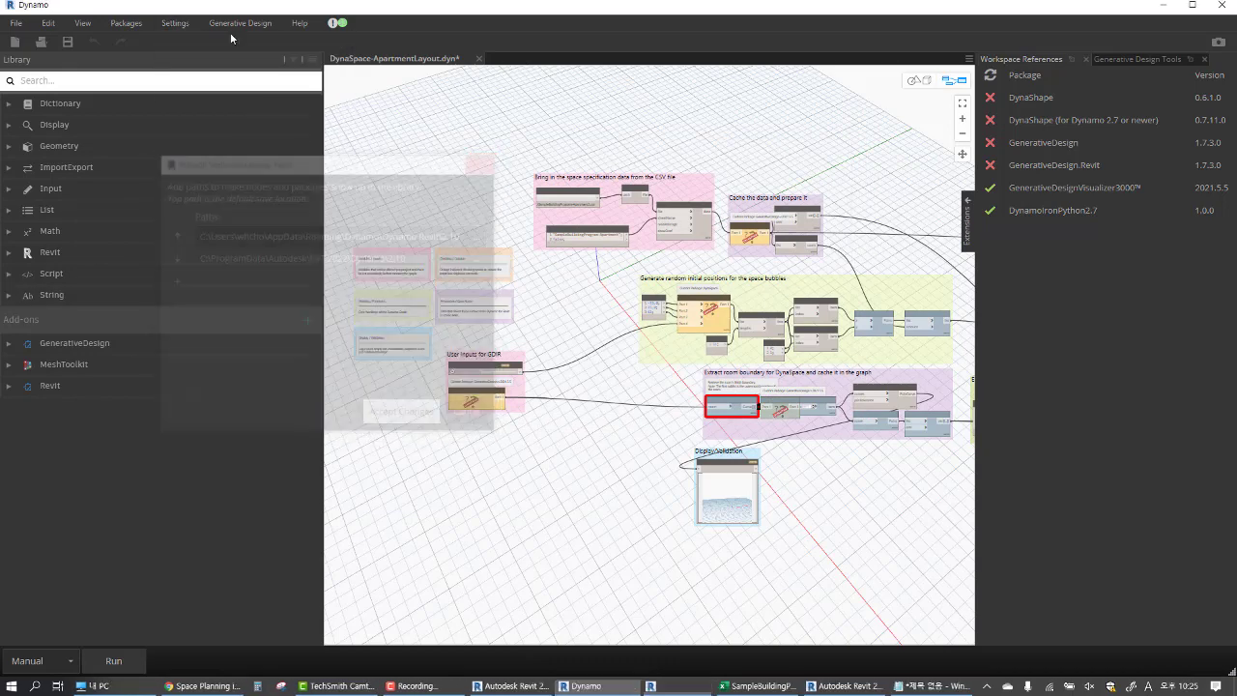
Open Packages > Manage Packages to list the installed DynaShape, MeshToolkit and GenerativeDesign packages
{"action": "left_click", "coordinate": [164, 24]}
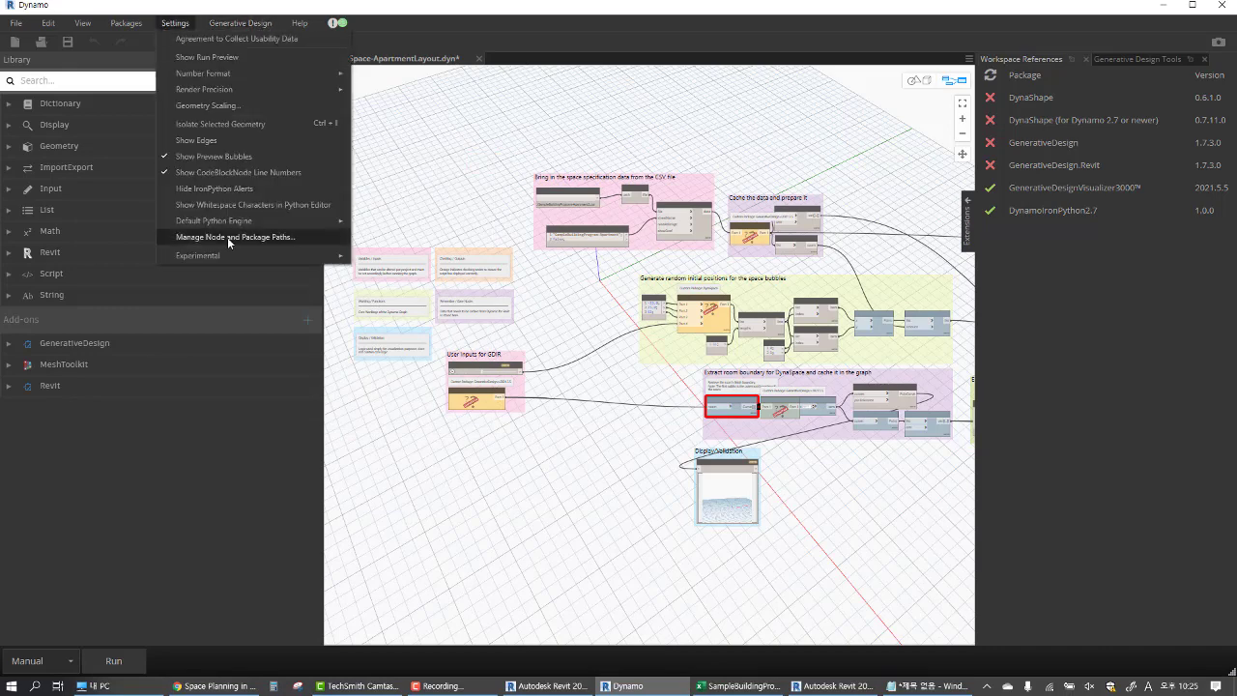
{"action": "mouse_move", "coordinate": [126, 23]}
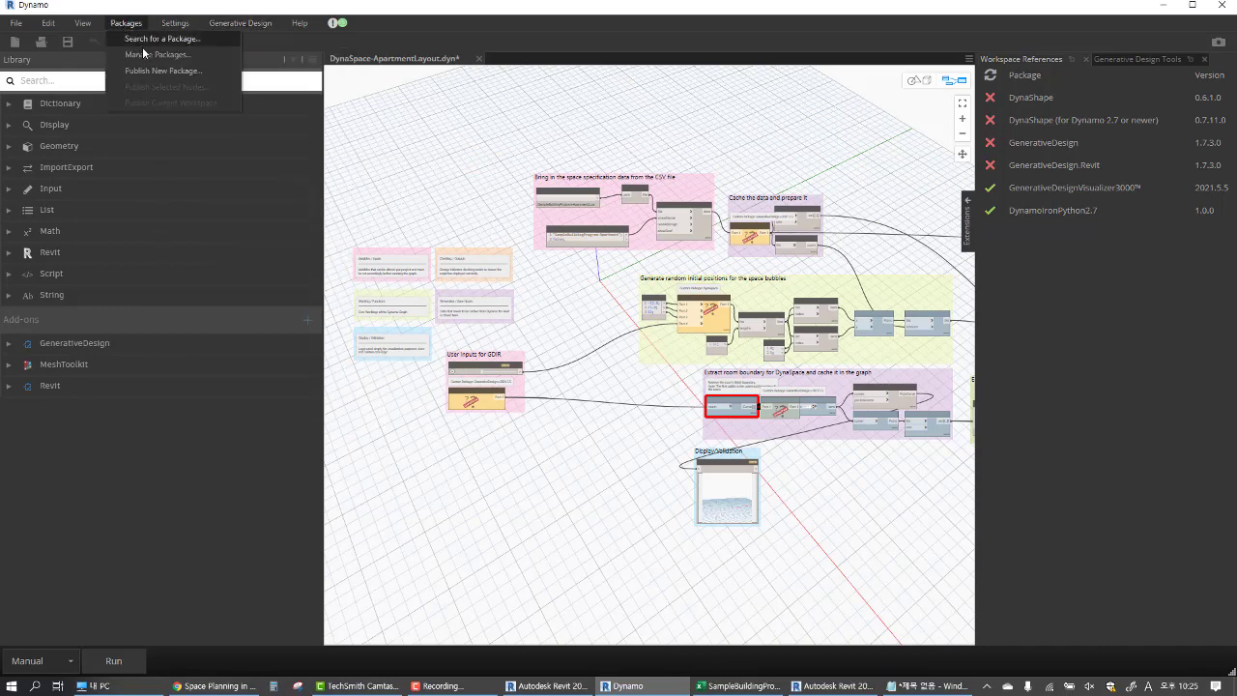
{"action": "left_click", "coordinate": [147, 54]}
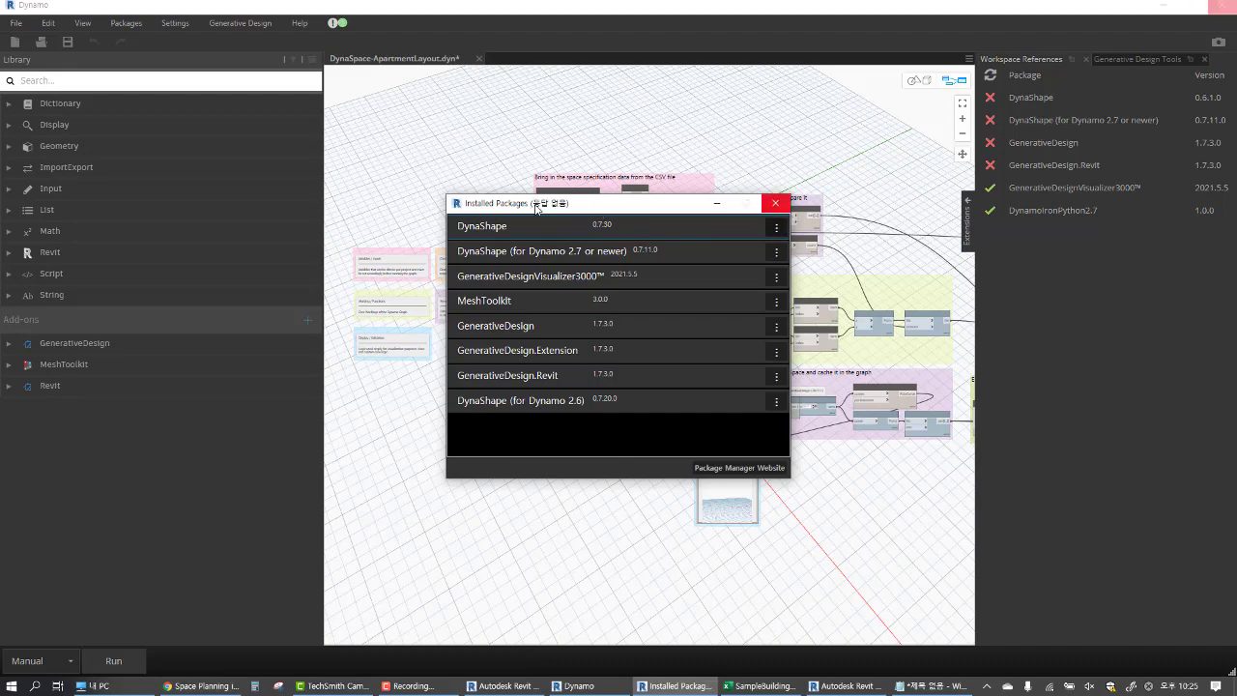
{"action": "left_click_drag", "start_coordinate": [596, 211], "coordinate": [494, 214]}
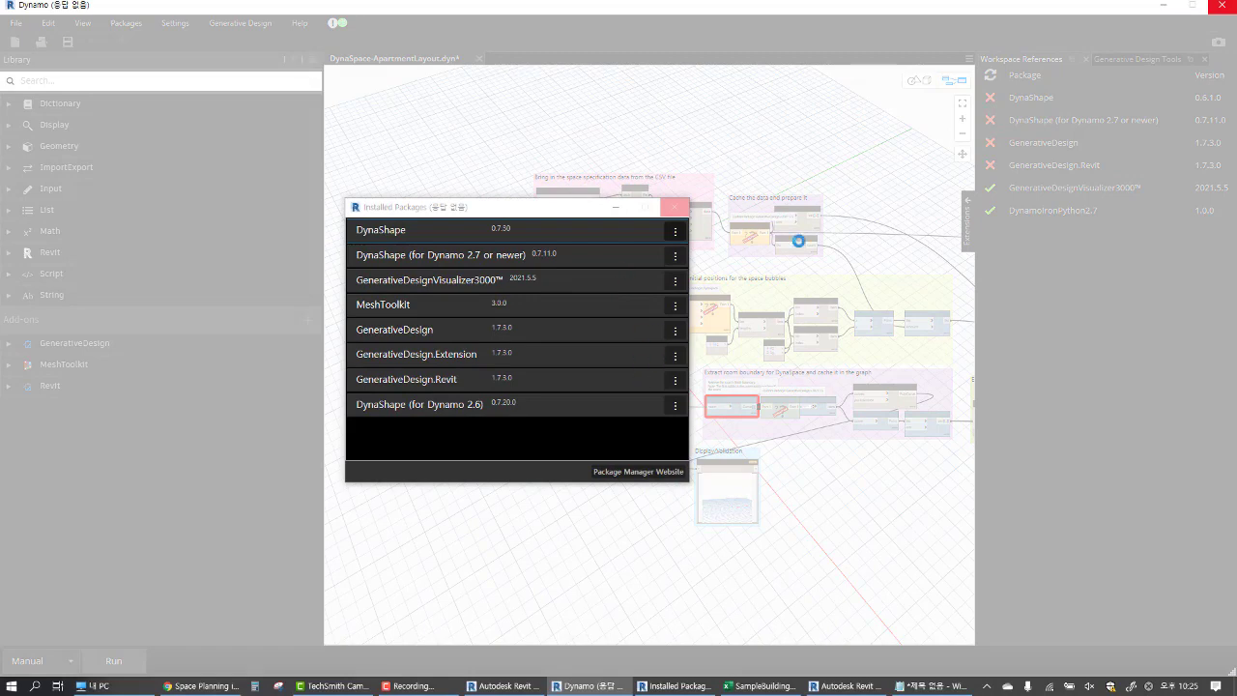
{"action": "mouse_move", "coordinate": [846, 686]}
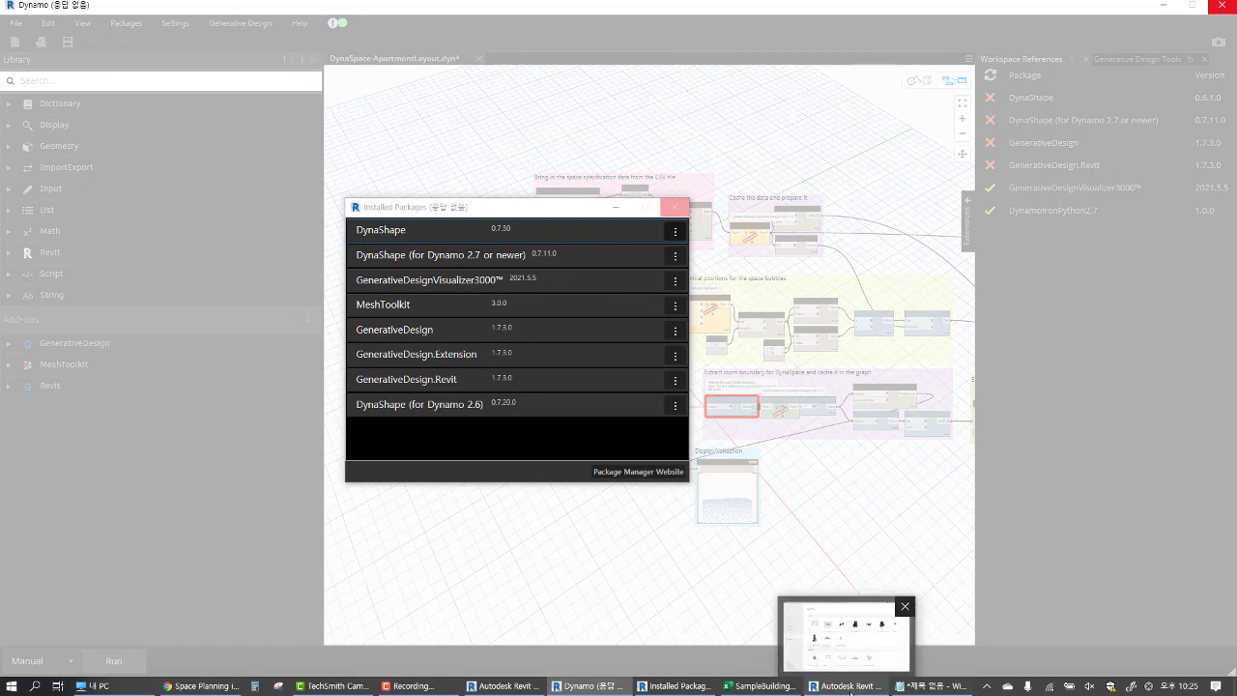
From Revit Home, open Project1 under Recent Files
{"action": "left_click", "coordinate": [850, 688]}
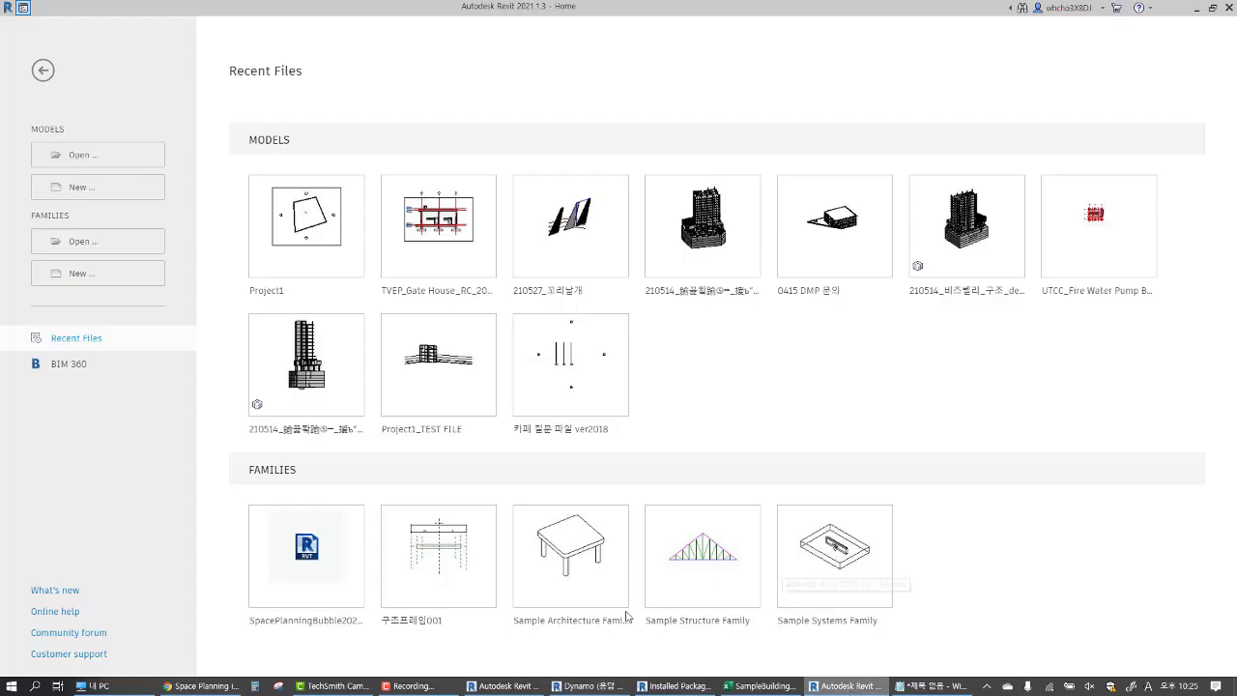
{"action": "left_click", "coordinate": [345, 255]}
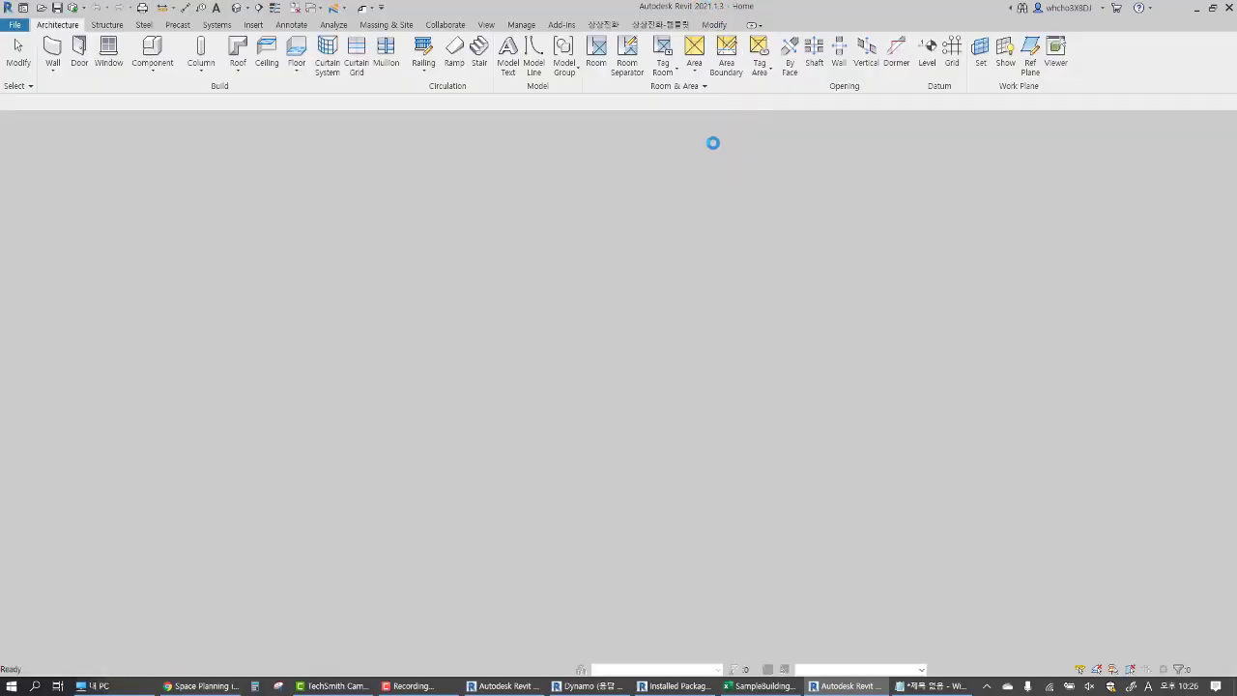
Close the frozen Installed Packages window and end the unresponsive Dynamo process
{"action": "left_click", "coordinate": [590, 685]}
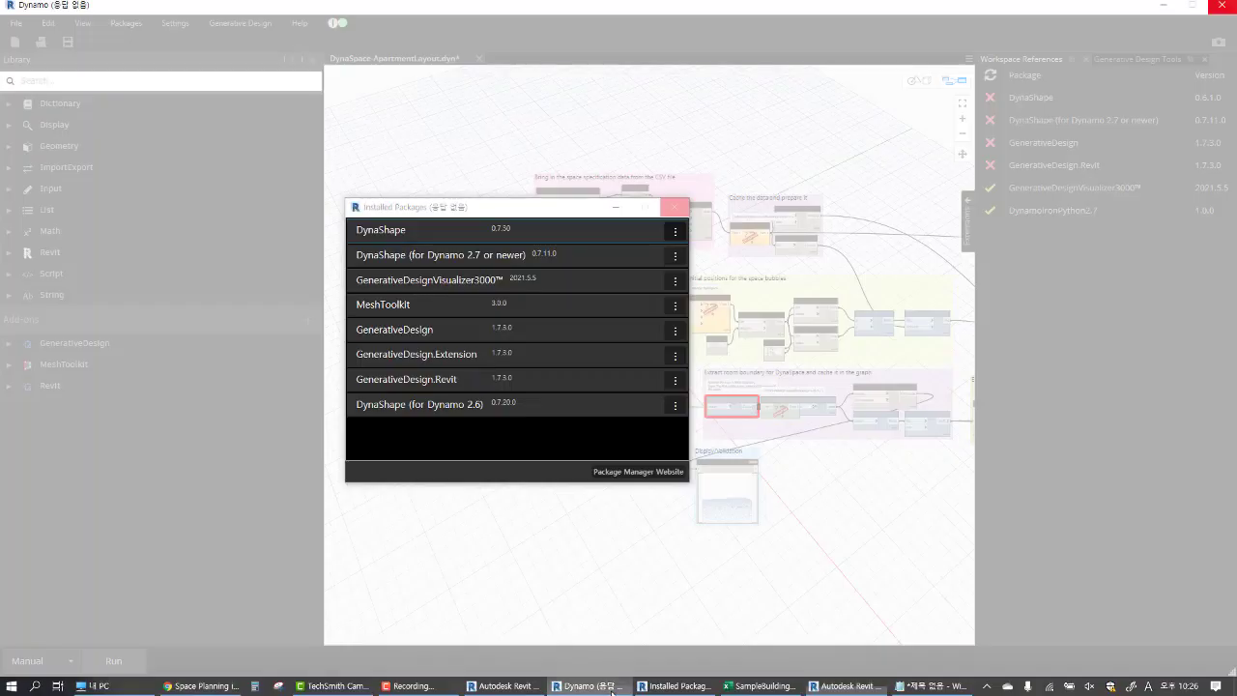
{"action": "left_click", "coordinate": [677, 213]}
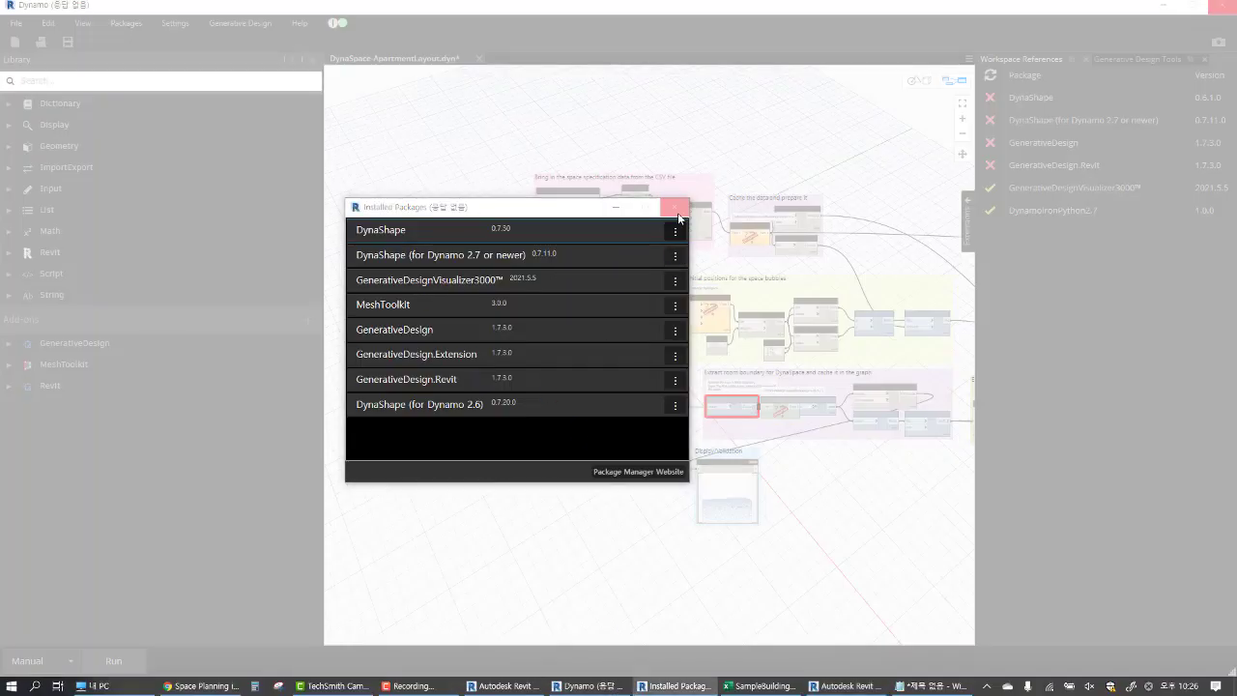
{"action": "left_click", "coordinate": [426, 319]}
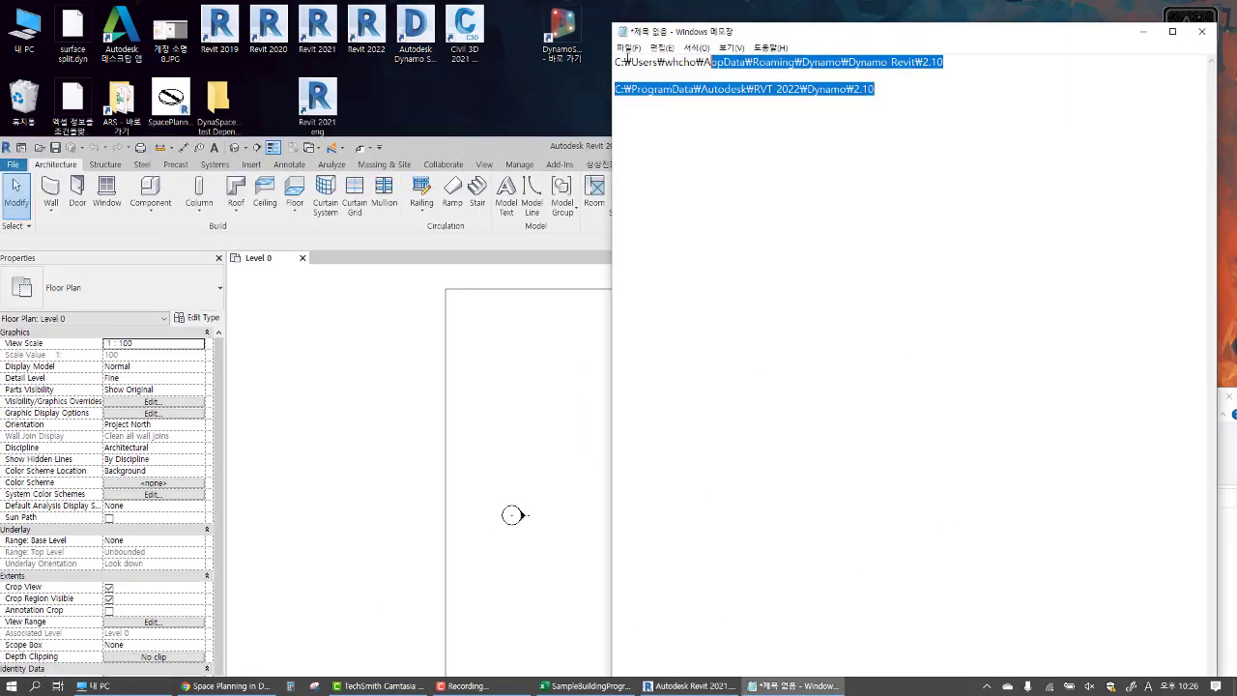
Bring Revit to the front and maximize it to show the Level 0 floor plan
{"action": "left_click", "coordinate": [724, 116]}
{"action": "left_click", "coordinate": [518, 144]}
{"action": "double_click", "coordinate": [518, 145]}
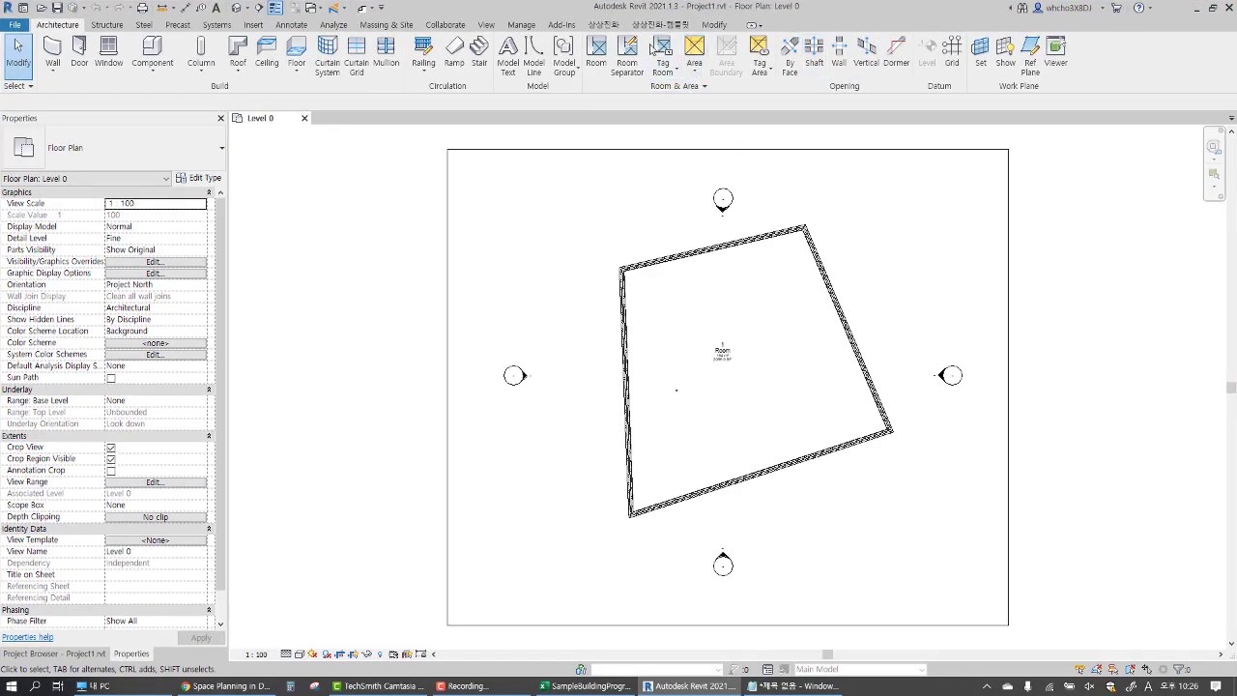
Set the hardware Control Center's CPU mode to Boost and close it, with Dynamo relaunched
{"action": "scroll", "coordinate": [1137, 65], "scroll_direction": "down", "scroll_amount": 11}
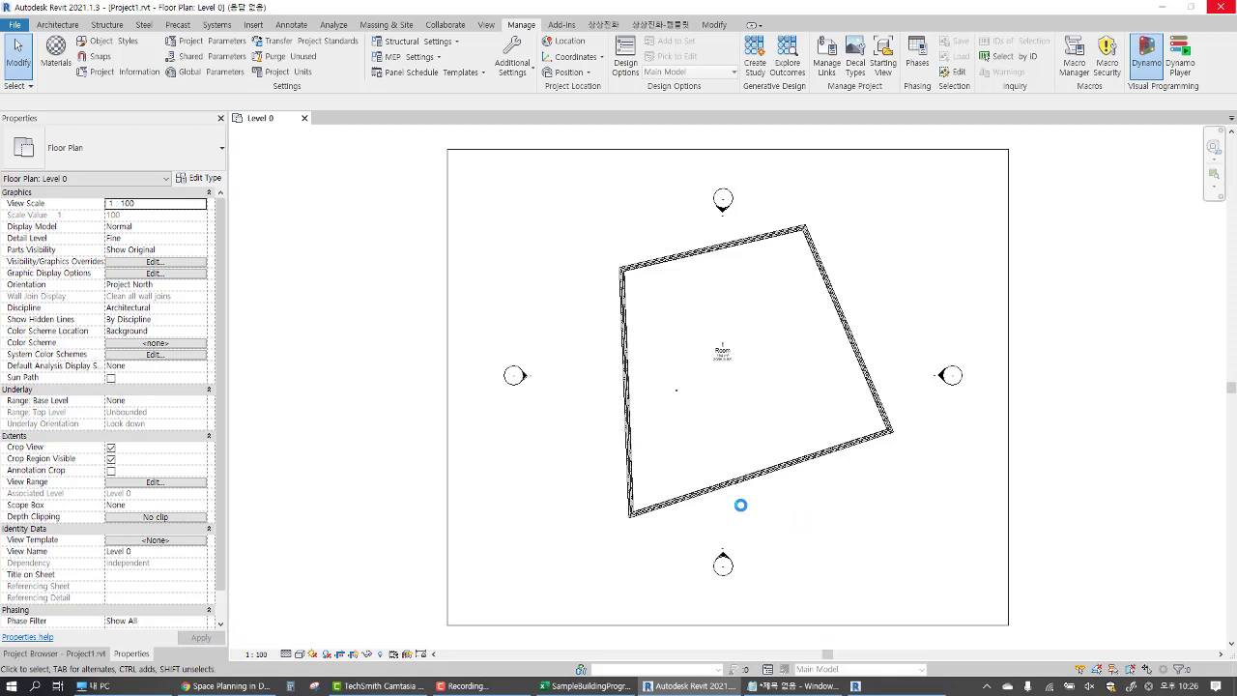
{"action": "mouse_move", "coordinate": [855, 686]}
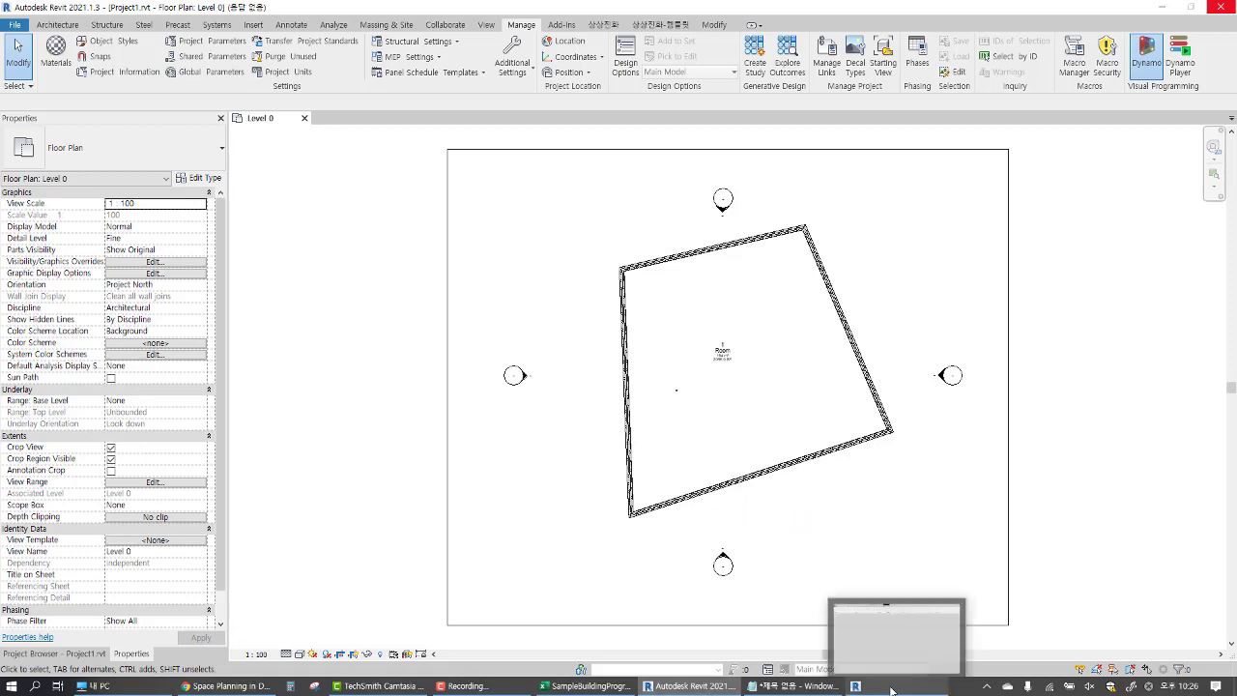
{"action": "key", "text": "super"}
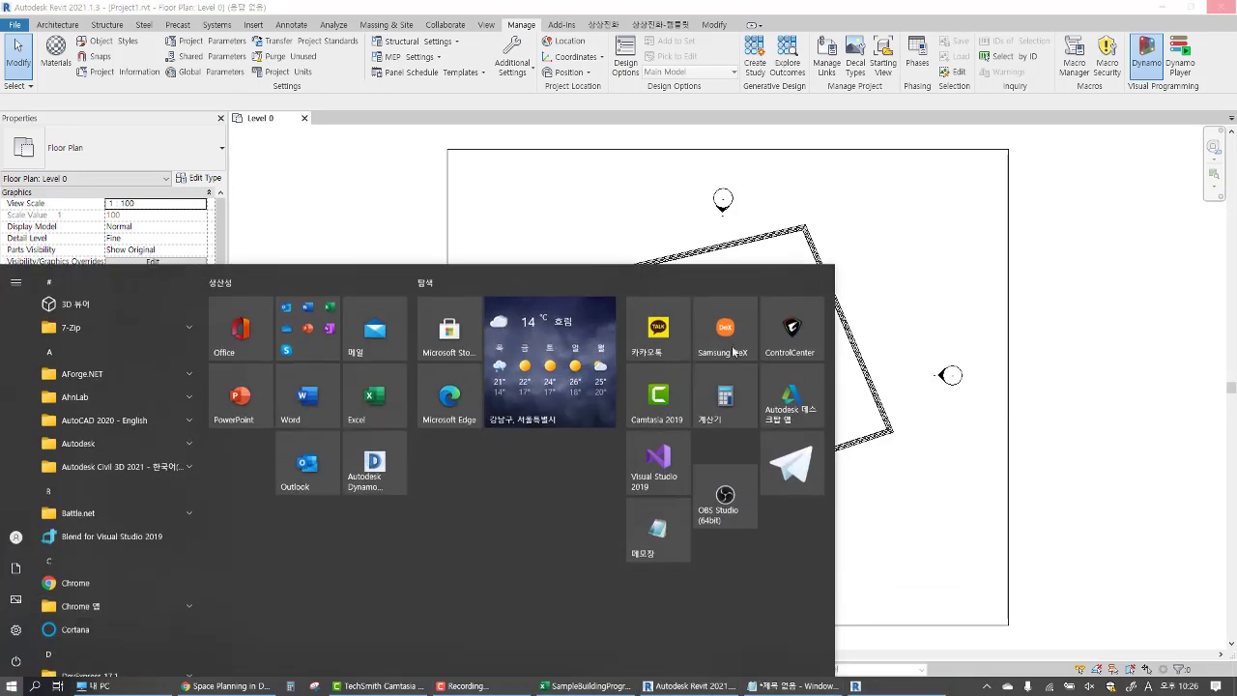
{"action": "left_click", "coordinate": [786, 341]}
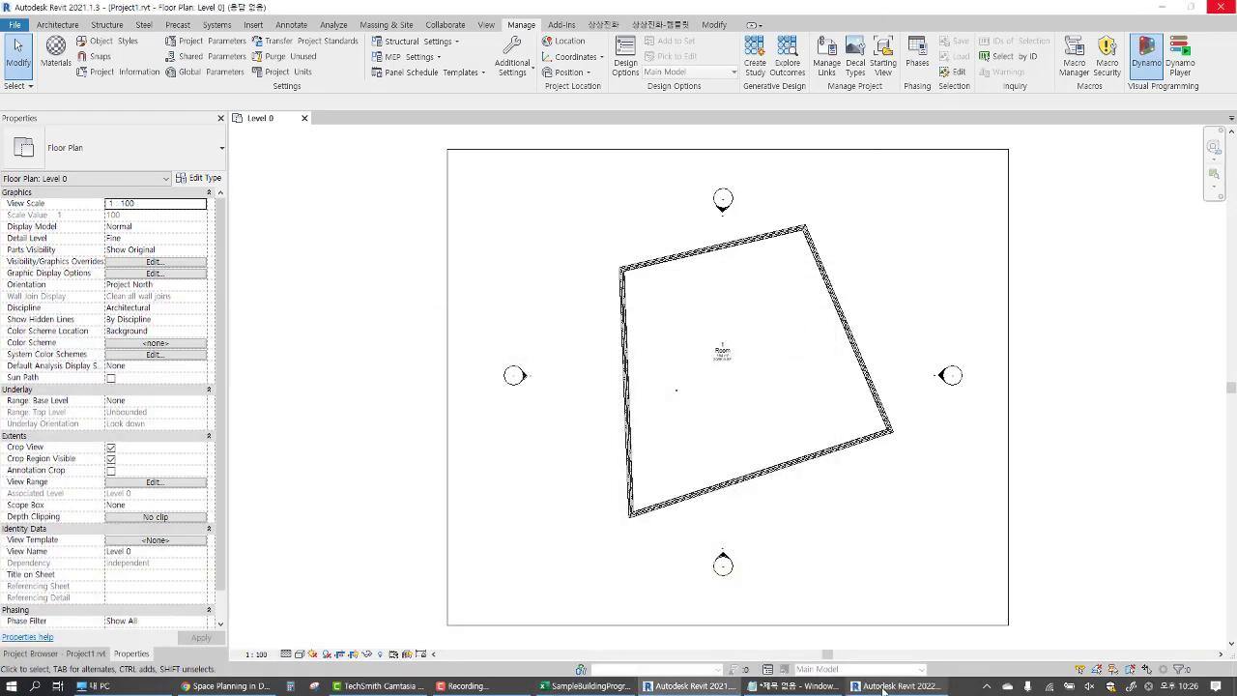
{"action": "key", "text": "alt+Tab"}
{"action": "key", "text": "alt+Tab"}
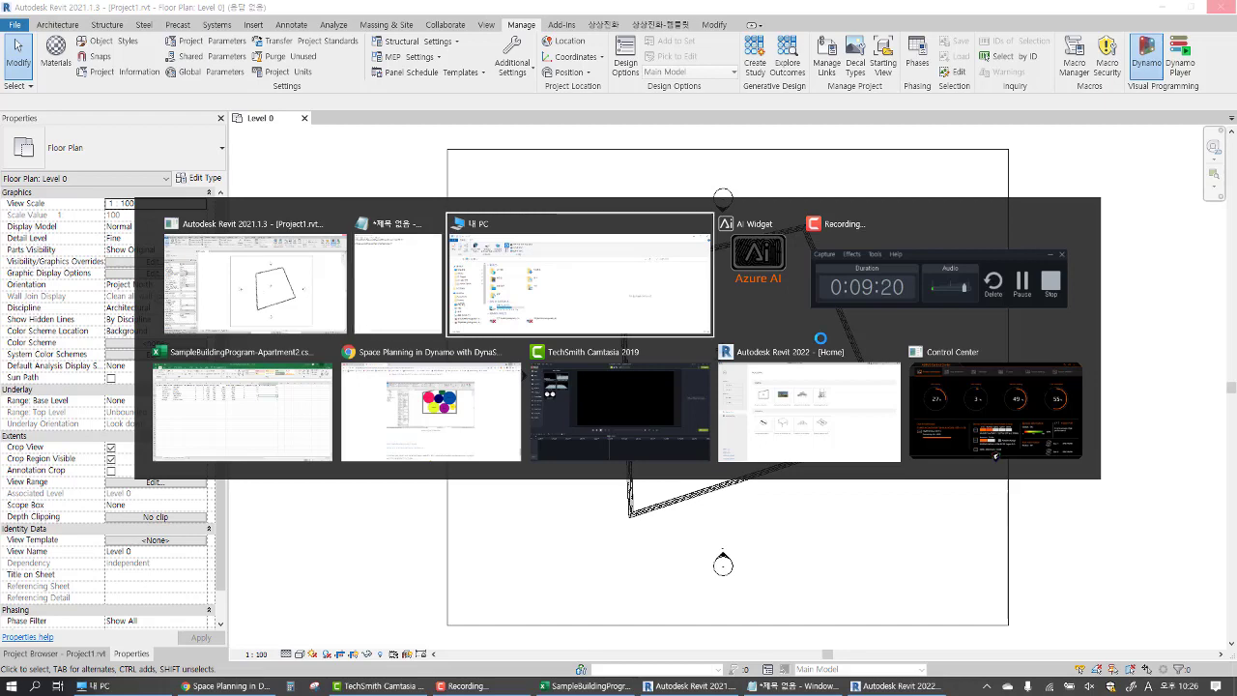
{"action": "key", "text": "alt+Tab"}
{"action": "key", "text": "alt+Tab"}
{"action": "key", "text": "alt+Tab"}
{"action": "key", "text": "alt+Tab"}
{"action": "key", "text": "alt+Tab"}
{"action": "key", "text": "alt+Tab"}
{"action": "key", "text": "alt+Tab"}
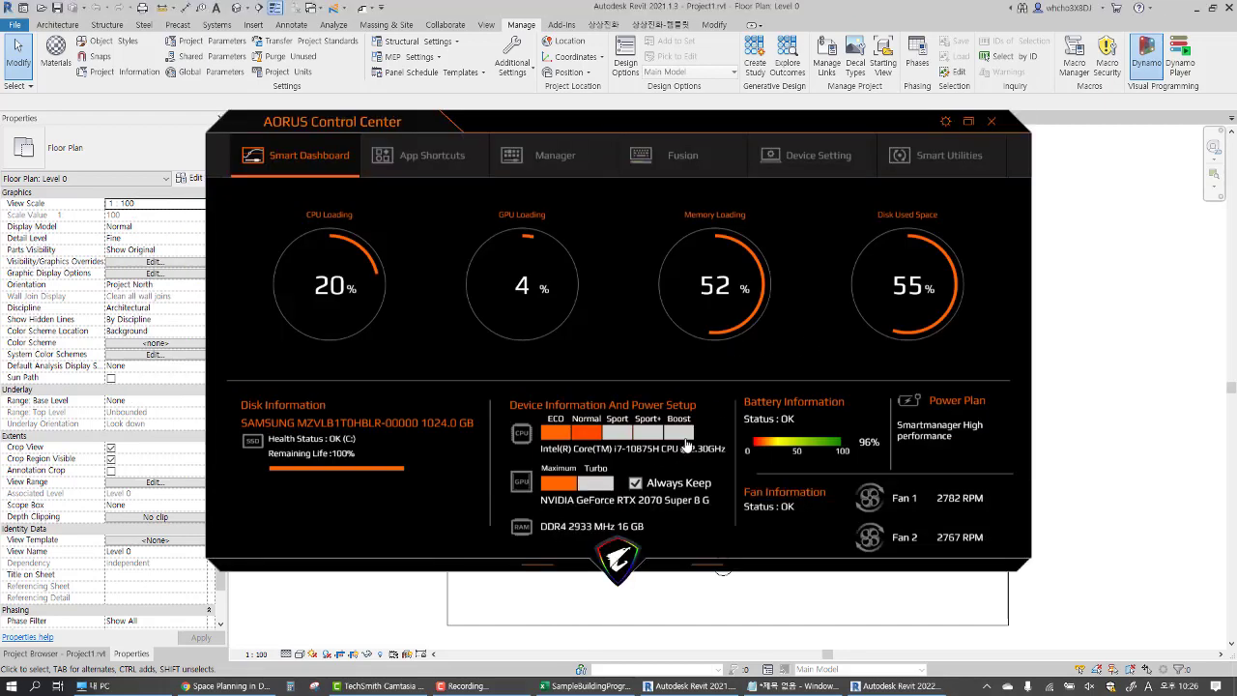
{"action": "left_click", "coordinate": [682, 434]}
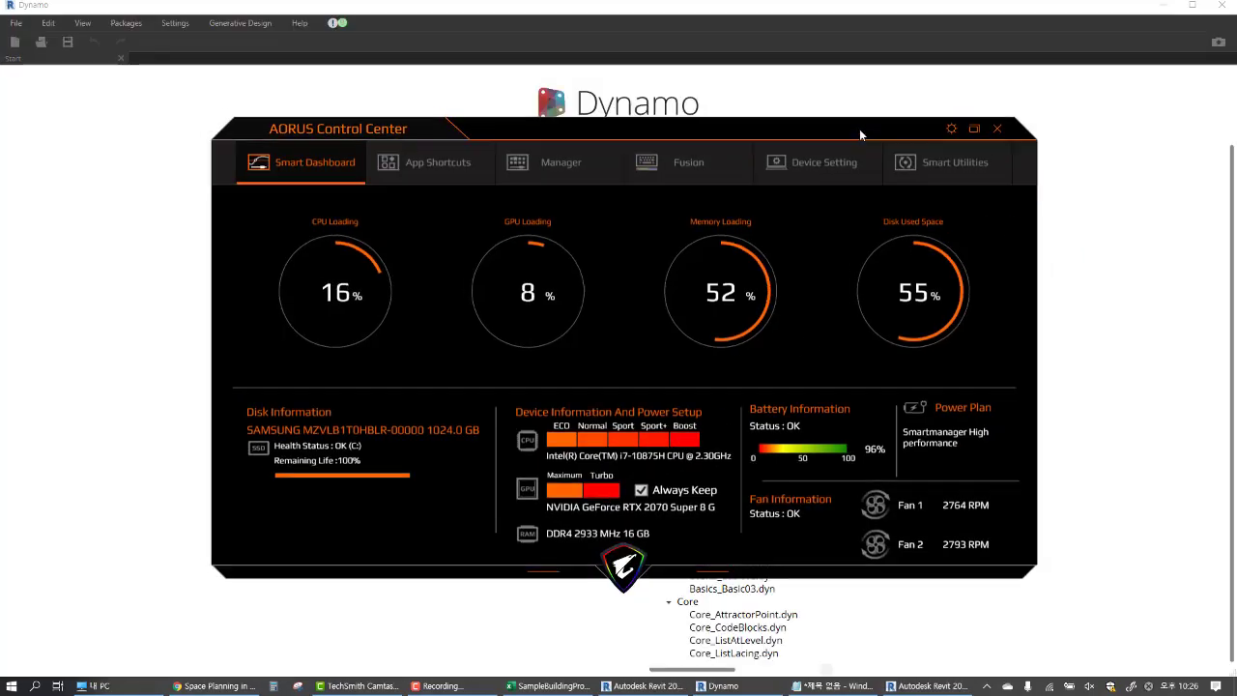
{"action": "left_click", "coordinate": [997, 128]}
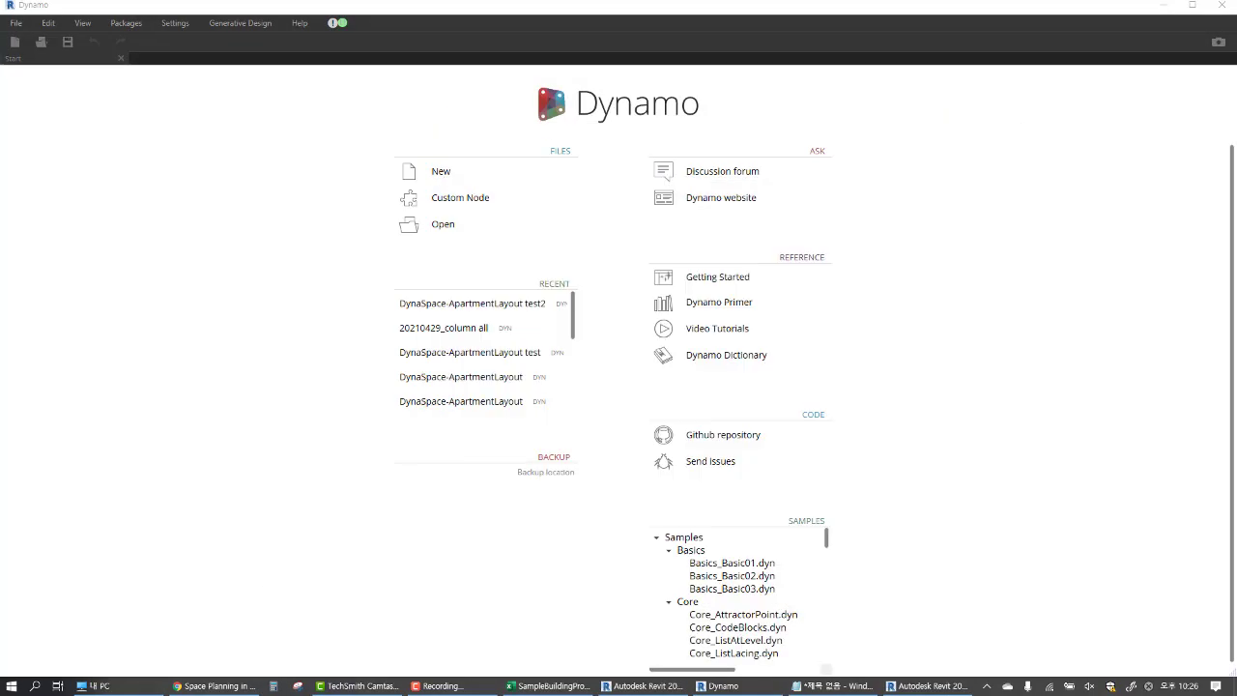
Open the DynaSpace-ApartmentLayout test2 graph from Recent and maximize the Dynamo window
{"action": "left_click", "coordinate": [530, 310]}
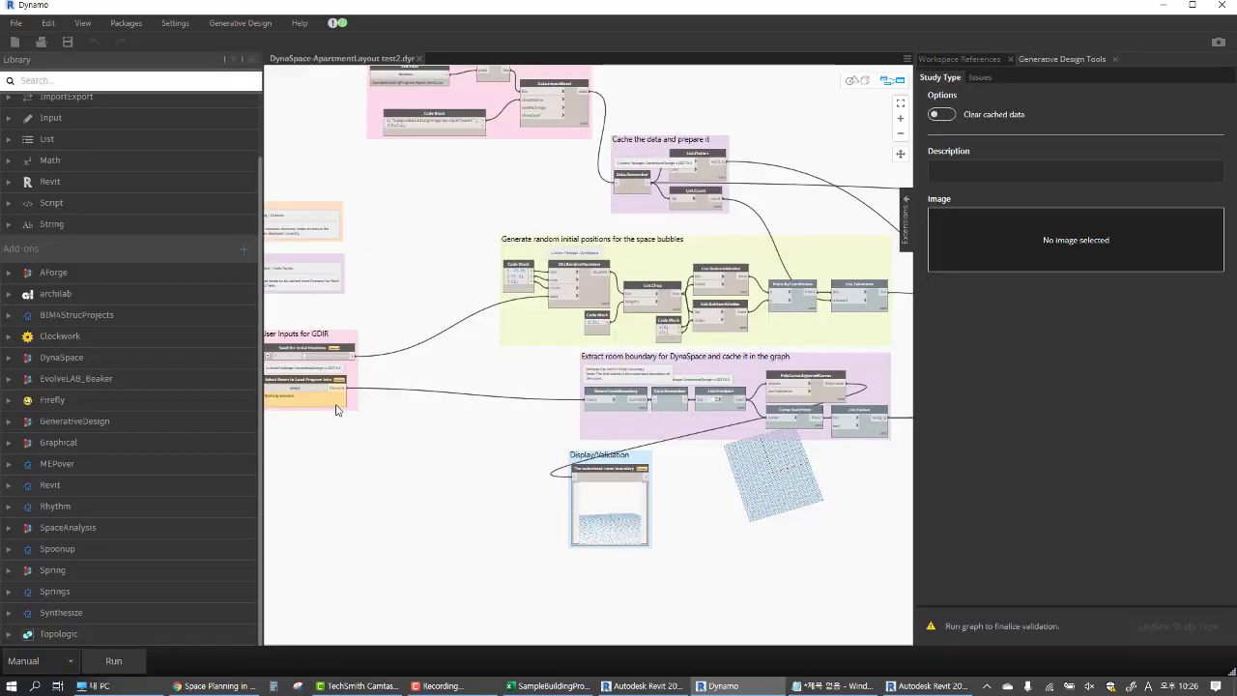
{"action": "left_click_drag", "start_coordinate": [620, 13], "coordinate": [791, 155]}
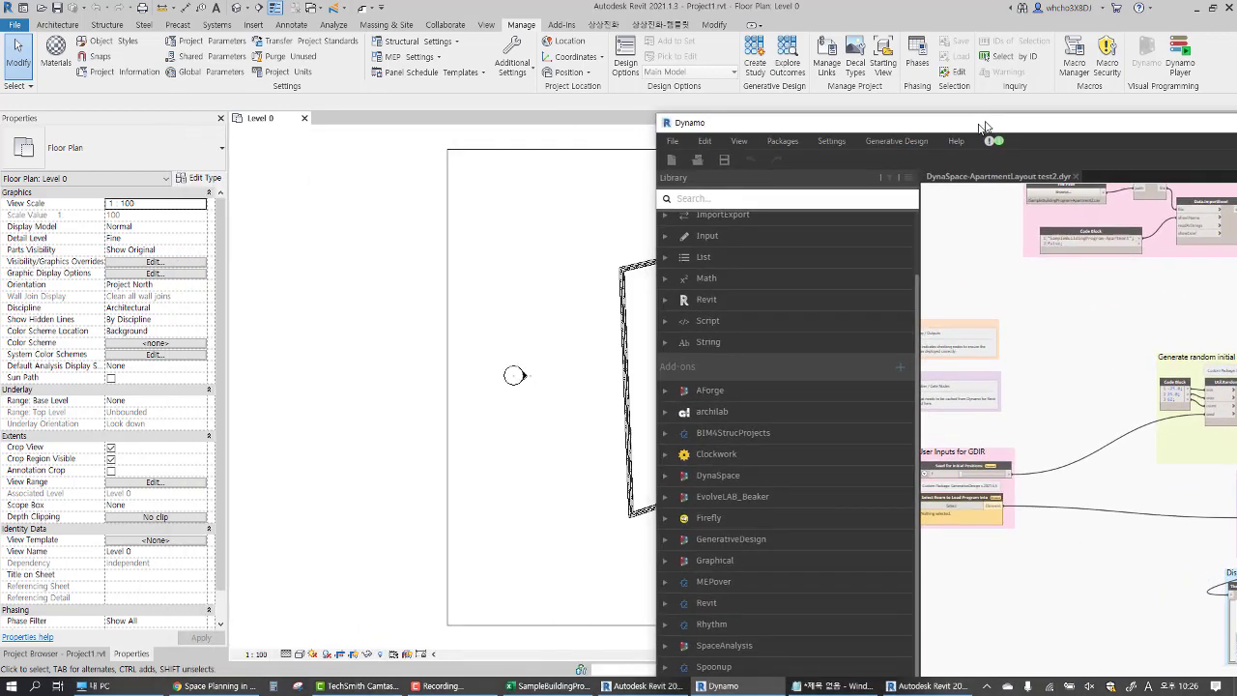
{"action": "left_click_drag", "start_coordinate": [791, 154], "coordinate": [1236, 126]}
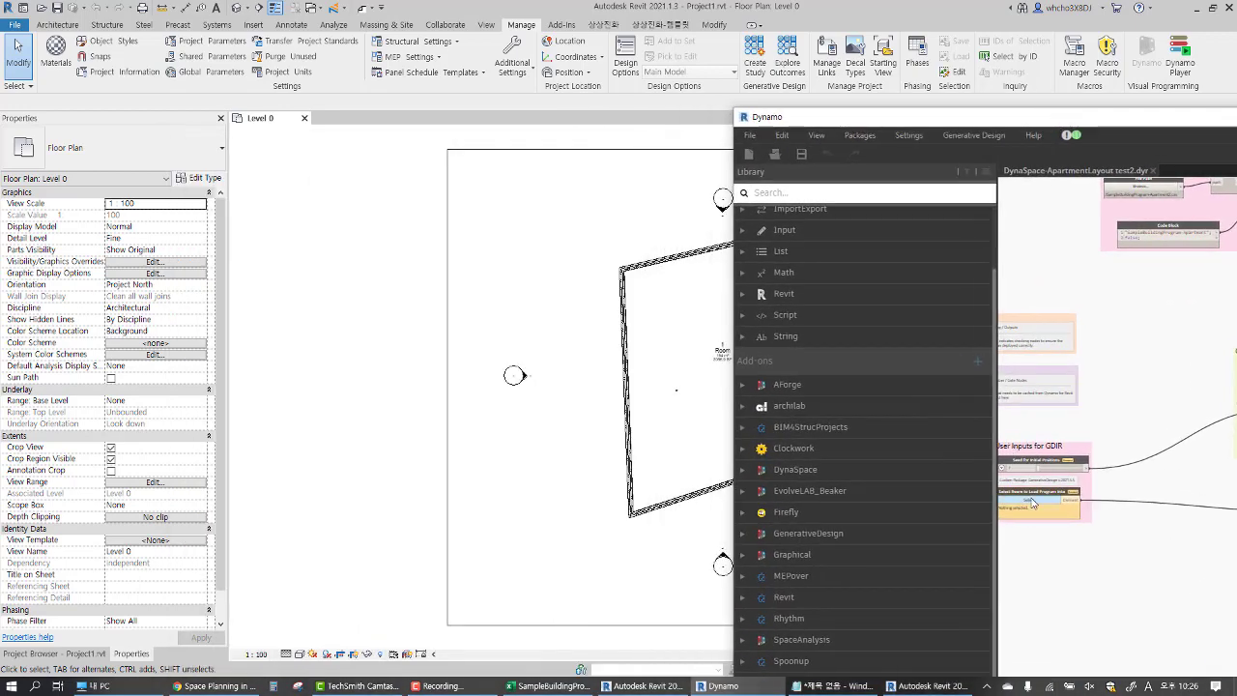
{"action": "left_click_drag", "start_coordinate": [776, 125], "coordinate": [744, 127]}
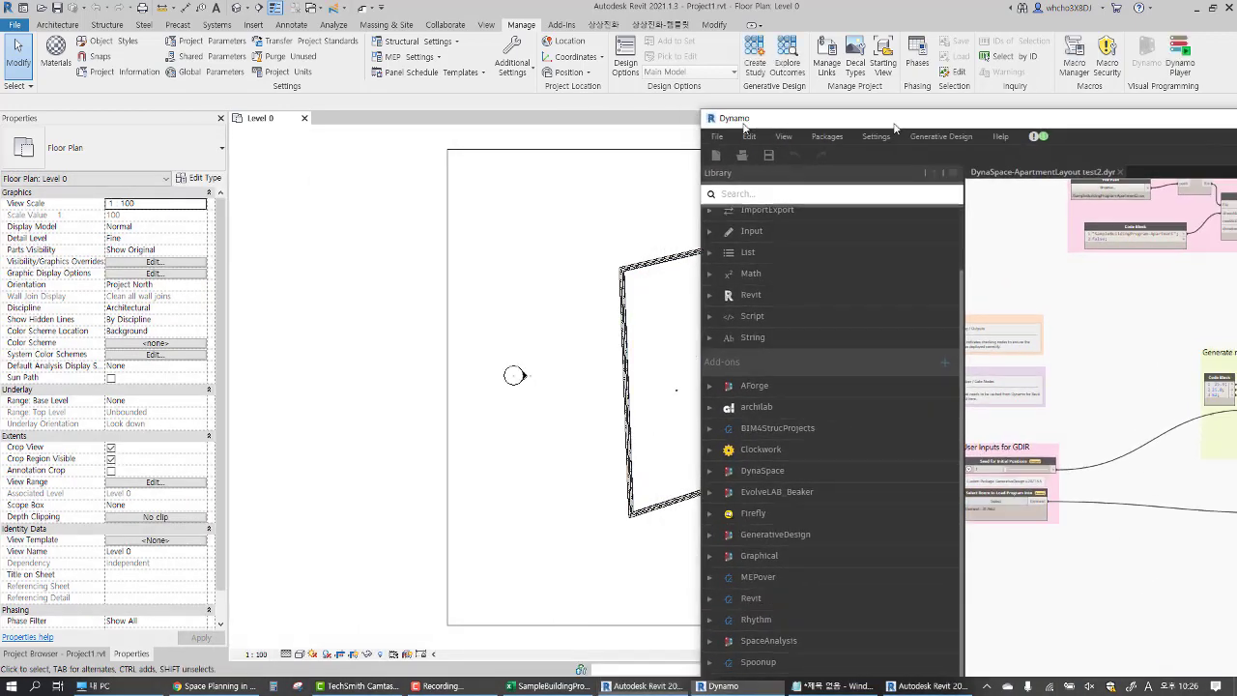
{"action": "double_click", "coordinate": [743, 123]}
Run the graph, collapse the Generative Design panel, and toggle background preview navigation
{"action": "left_click", "coordinate": [114, 661]}
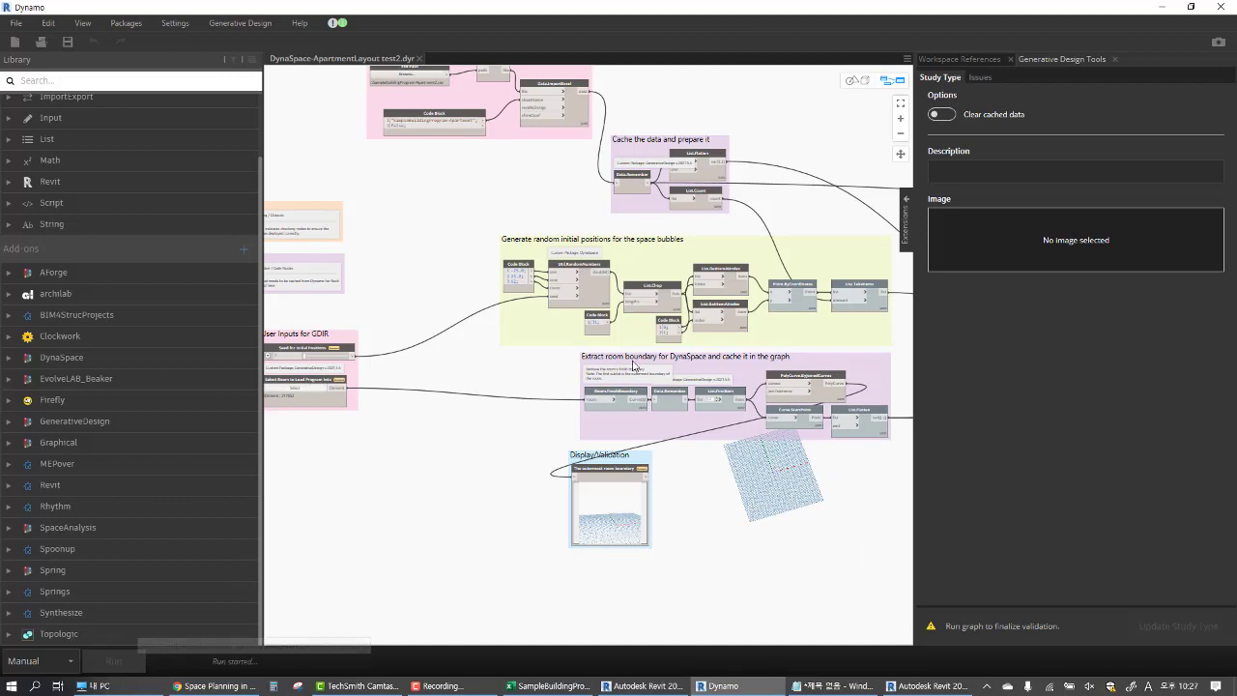
{"action": "left_click", "coordinate": [906, 205]}
{"action": "key", "text": "ctrl+b"}
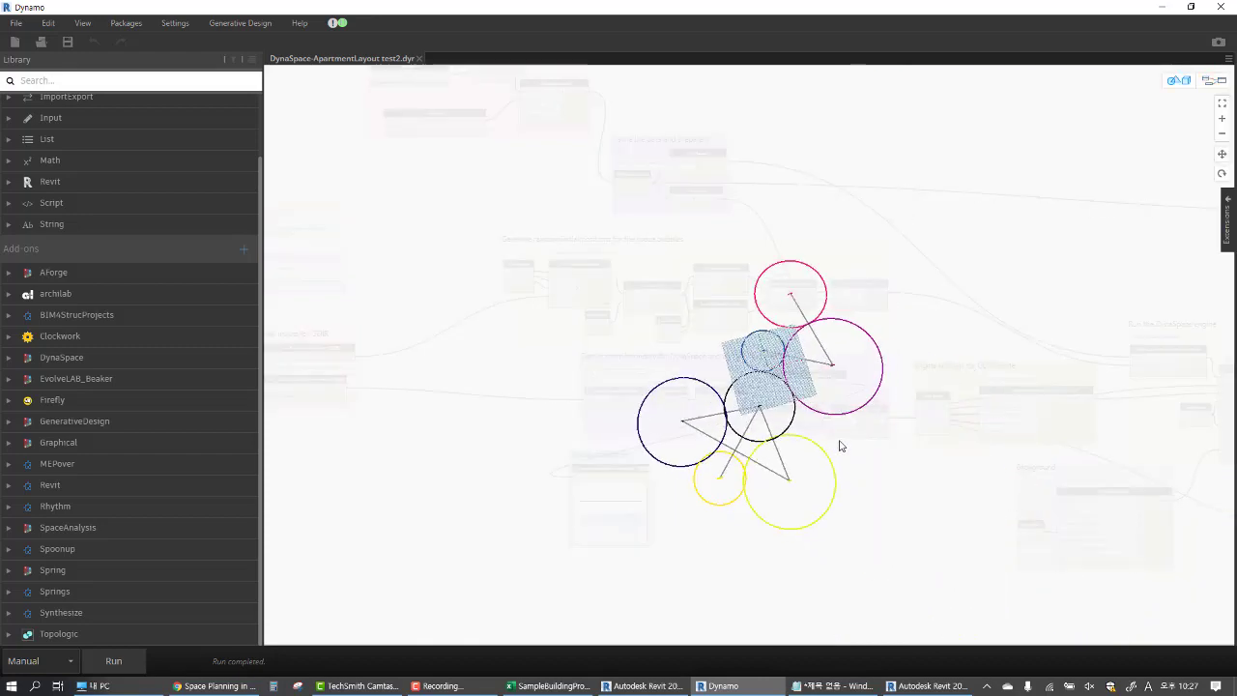
Shift the Dynamo window around and zoom the background 3D preview of the space bubbles
{"action": "scroll", "coordinate": [836, 444], "scroll_direction": "up", "scroll_amount": 5}
{"action": "left_click_drag", "start_coordinate": [853, 7], "coordinate": [853, 592]}
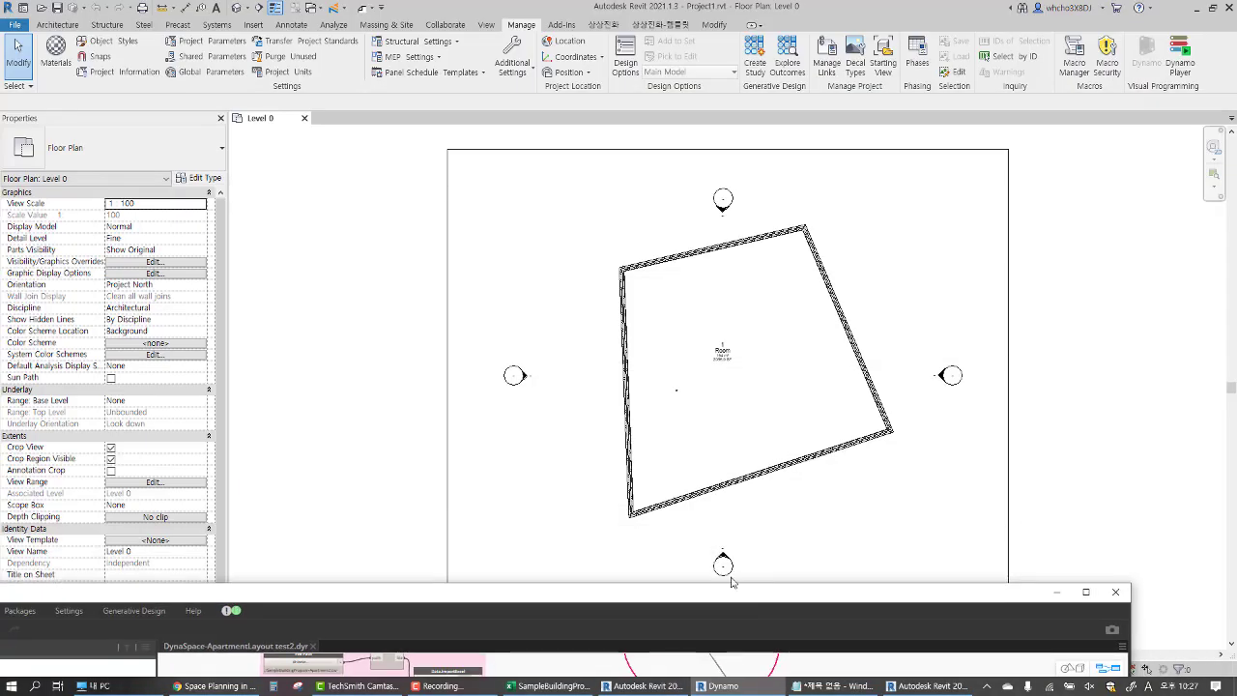
{"action": "scroll", "coordinate": [564, 327], "scroll_direction": "up", "scroll_amount": 5}
{"action": "scroll", "coordinate": [565, 327], "scroll_direction": "down", "scroll_amount": 5}
{"action": "scroll", "coordinate": [570, 338], "scroll_direction": "up", "scroll_amount": 3}
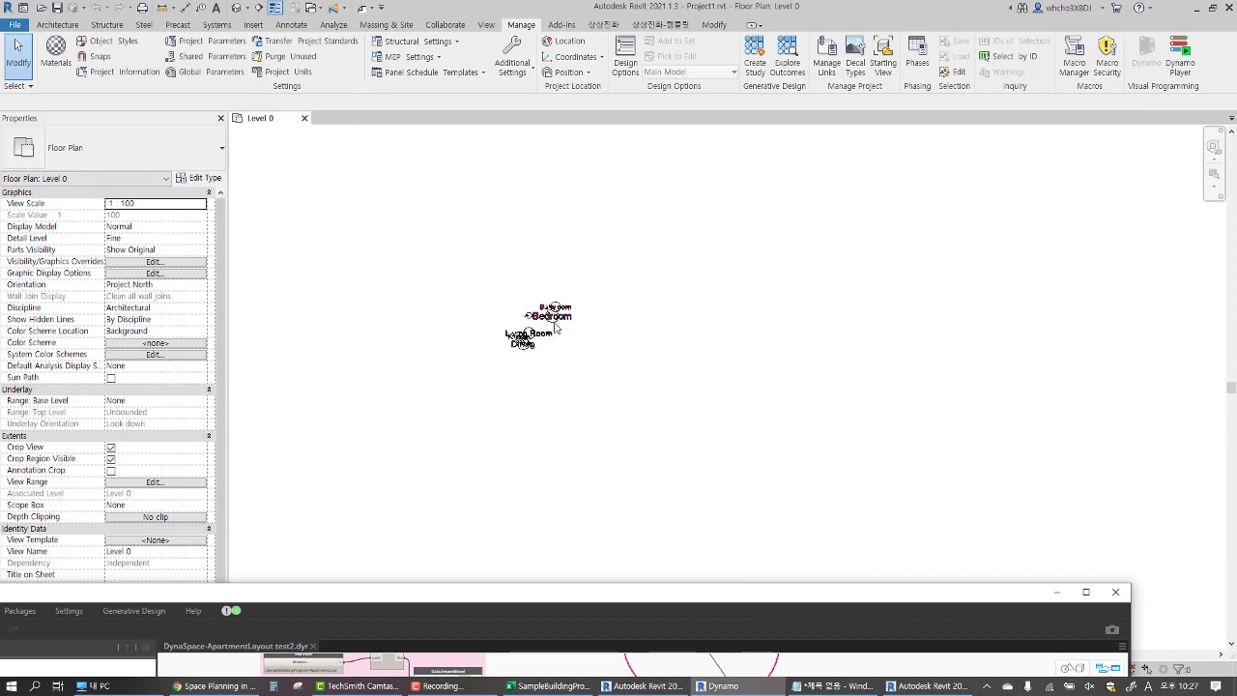
{"action": "scroll", "coordinate": [579, 354], "scroll_direction": "down", "scroll_amount": 3}
{"action": "scroll", "coordinate": [579, 354], "scroll_direction": "up", "scroll_amount": 5}
{"action": "scroll", "coordinate": [668, 442], "scroll_direction": "down", "scroll_amount": 2}
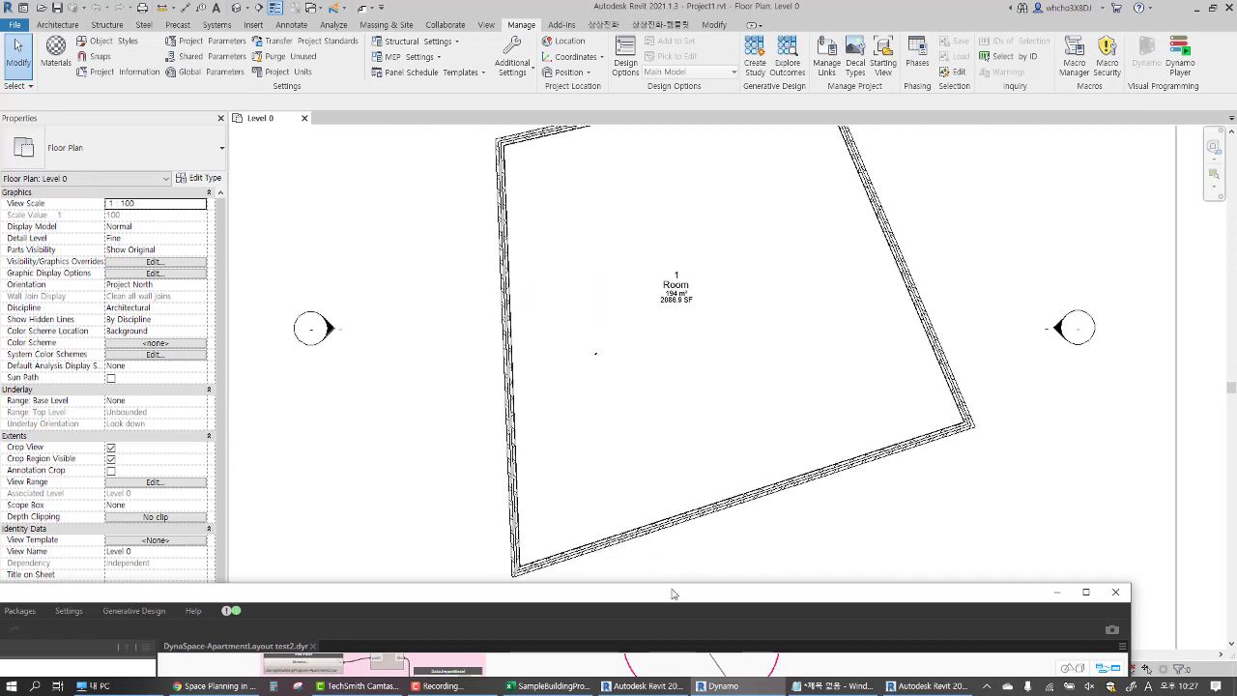
{"action": "mouse_move", "coordinate": [674, 591]}
{"action": "left_mouse_down"}
{"action": "mouse_move", "coordinate": [731, 339]}
{"action": "mouse_move", "coordinate": [732, 5]}
{"action": "left_mouse_up"}
{"action": "scroll", "coordinate": [542, 444], "scroll_direction": "down", "scroll_amount": 2}
{"action": "key", "text": "ctrl+b"}
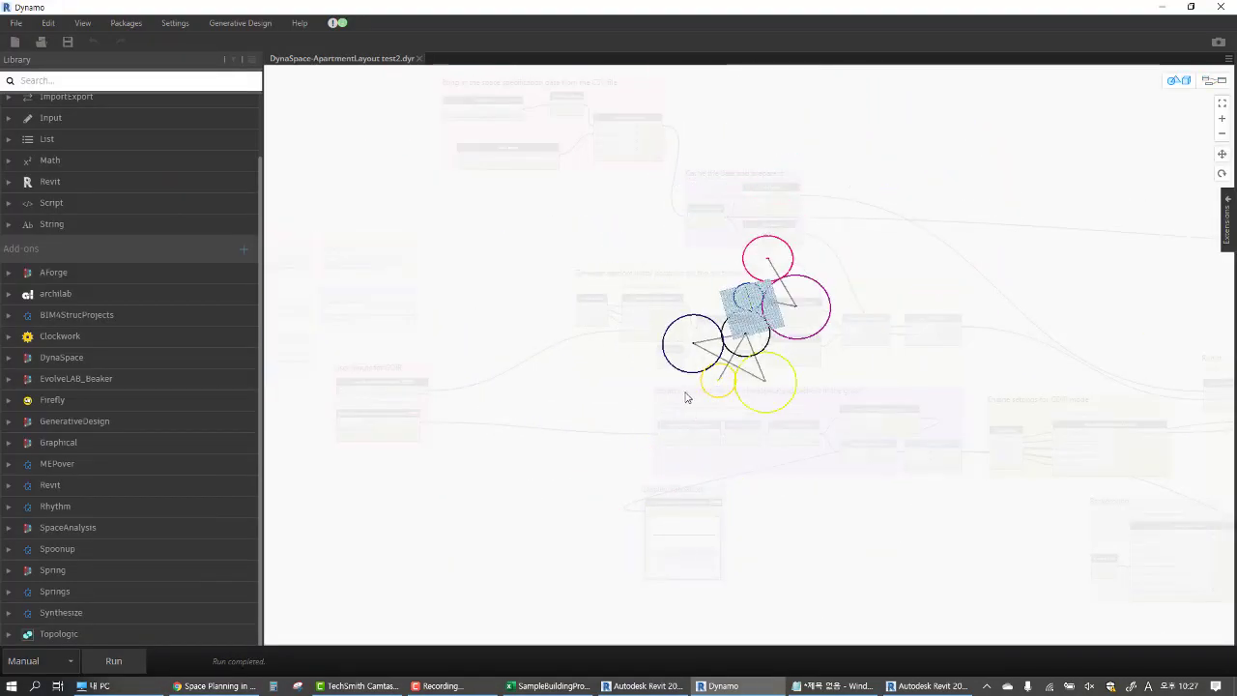
{"action": "scroll", "coordinate": [685, 395], "scroll_direction": "down", "scroll_amount": 3}
{"action": "scroll", "coordinate": [745, 307], "scroll_direction": "up", "scroll_amount": 3}
{"action": "key", "text": "ctrl+b"}
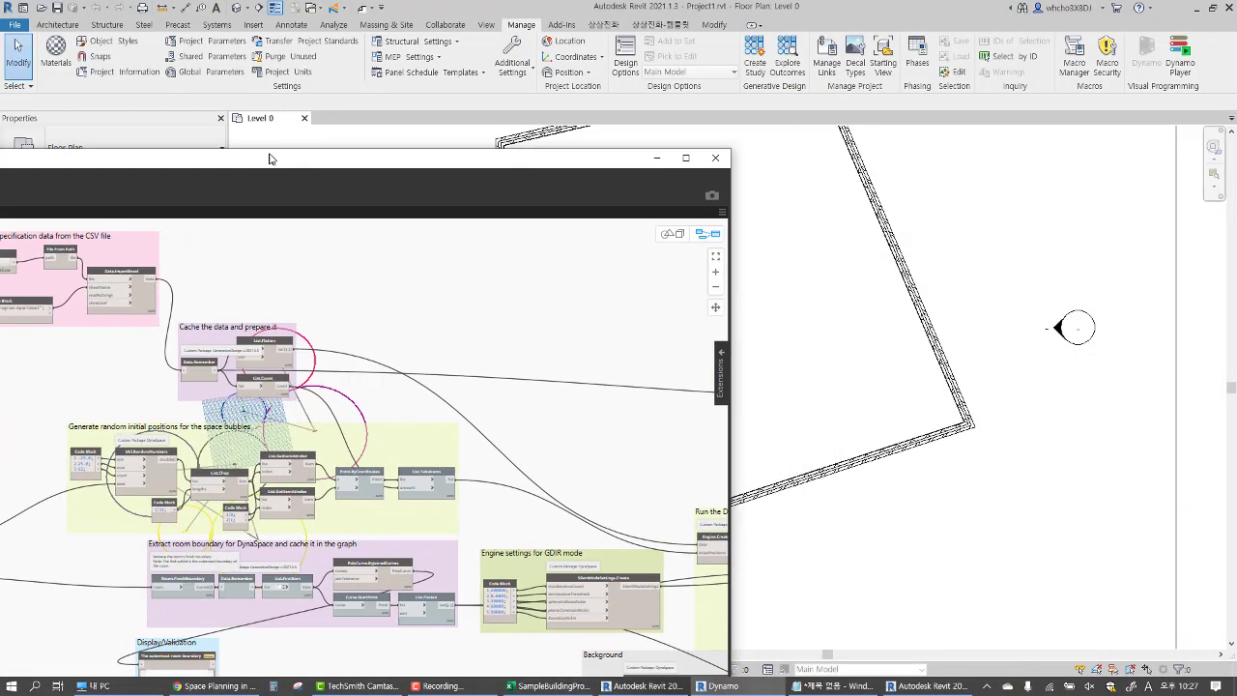
Move Dynamo below the Revit plan, zoom into the room, and select the Bedroom bubble
{"action": "left_click_drag", "start_coordinate": [370, 138], "coordinate": [715, 512]}
{"action": "double_click", "coordinate": [715, 512]}
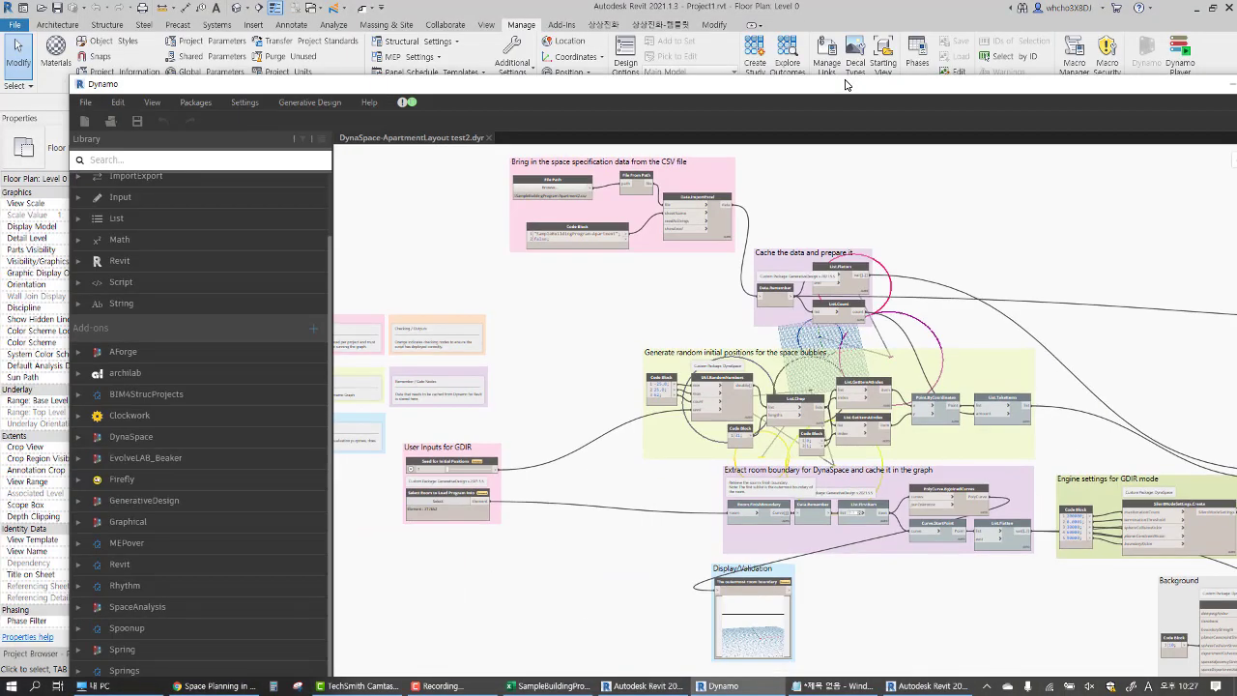
{"action": "left_click_drag", "start_coordinate": [715, 77], "coordinate": [702, 488]}
{"action": "scroll", "coordinate": [595, 370], "scroll_direction": "up", "scroll_amount": 3}
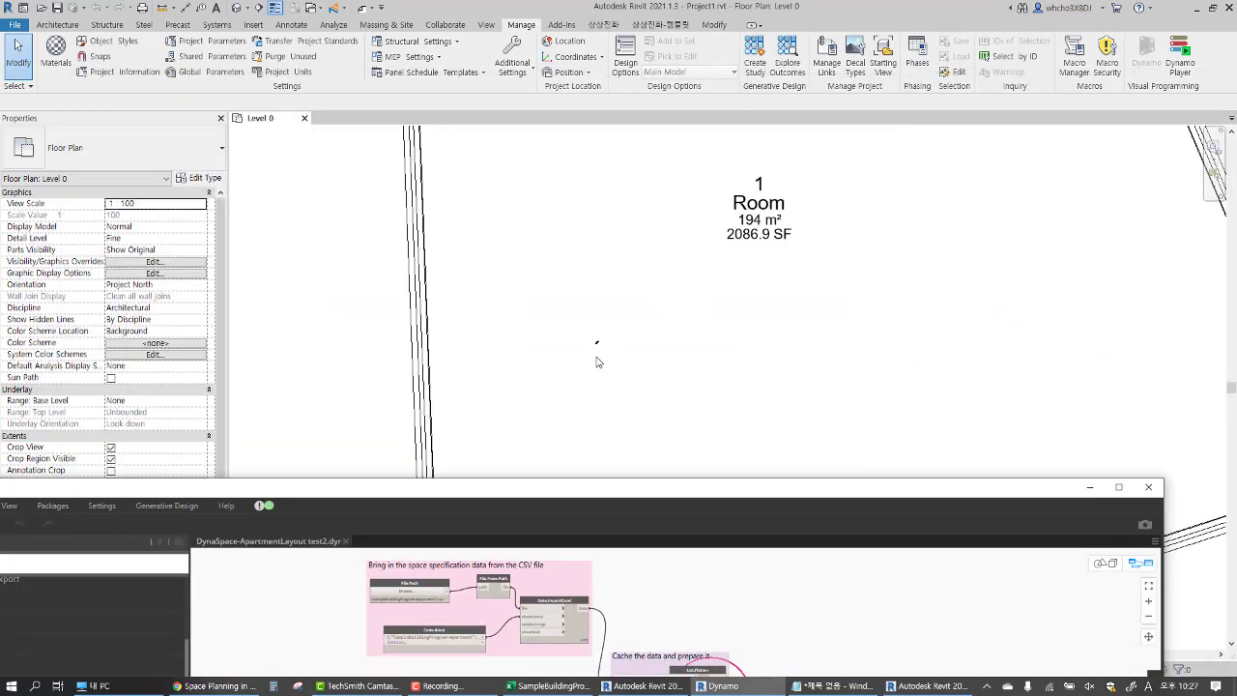
{"action": "scroll", "coordinate": [596, 358], "scroll_direction": "up", "scroll_amount": 3}
{"action": "scroll", "coordinate": [614, 299], "scroll_direction": "up", "scroll_amount": 2}
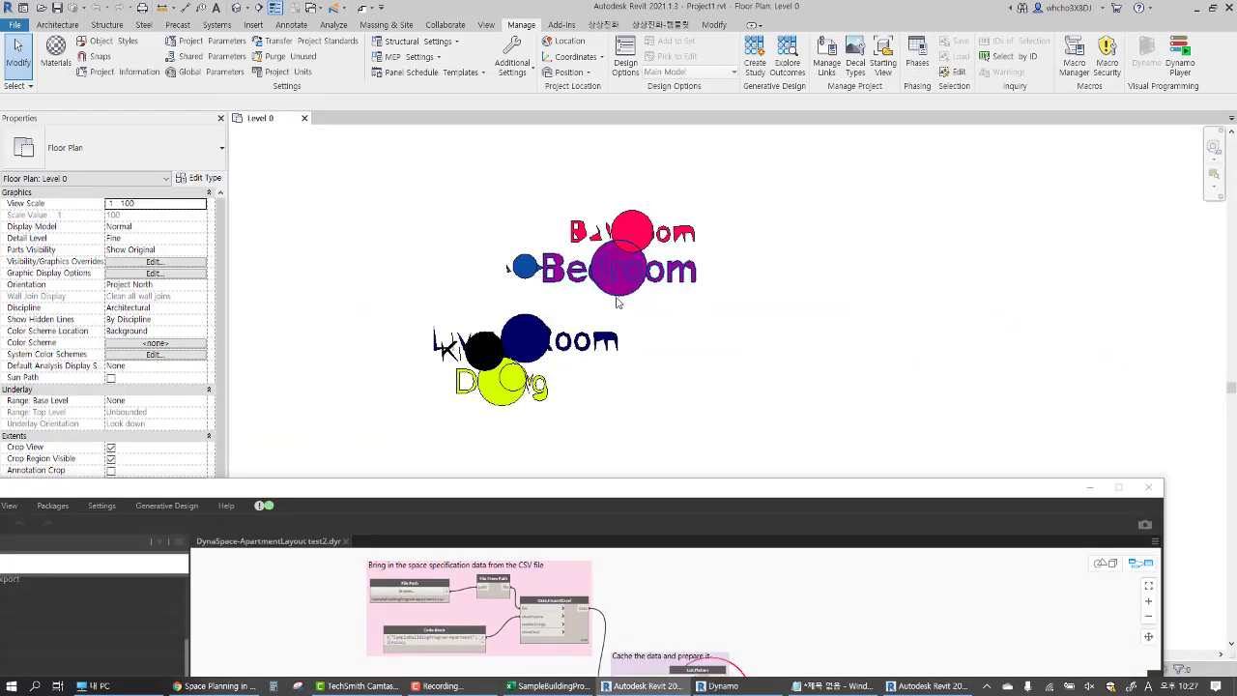
{"action": "left_click", "coordinate": [616, 302]}
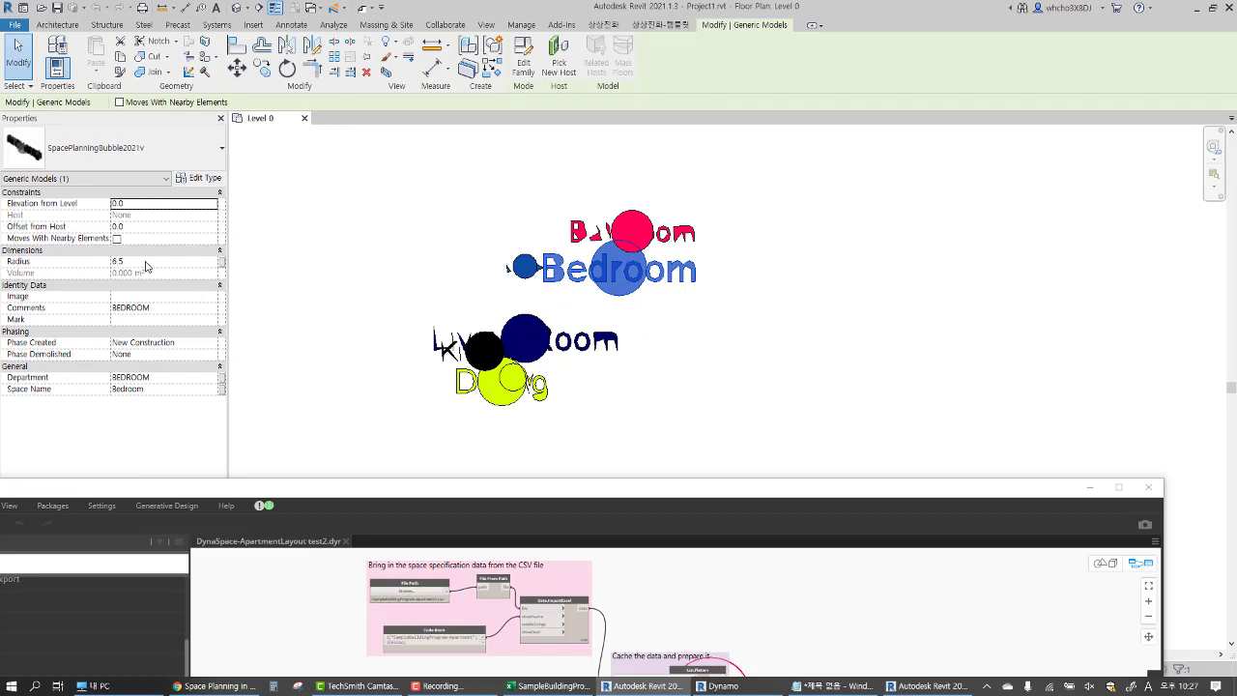
Bring Dynamo forward and pan the graph from the GDIR inputs to the CSV import group
{"action": "double_click", "coordinate": [529, 491]}
{"action": "scroll", "coordinate": [694, 391], "scroll_direction": "up", "scroll_amount": 2}
{"action": "scroll", "coordinate": [792, 384], "scroll_direction": "up", "scroll_amount": 1}
{"action": "scroll", "coordinate": [792, 385], "scroll_direction": "up", "scroll_amount": 2}
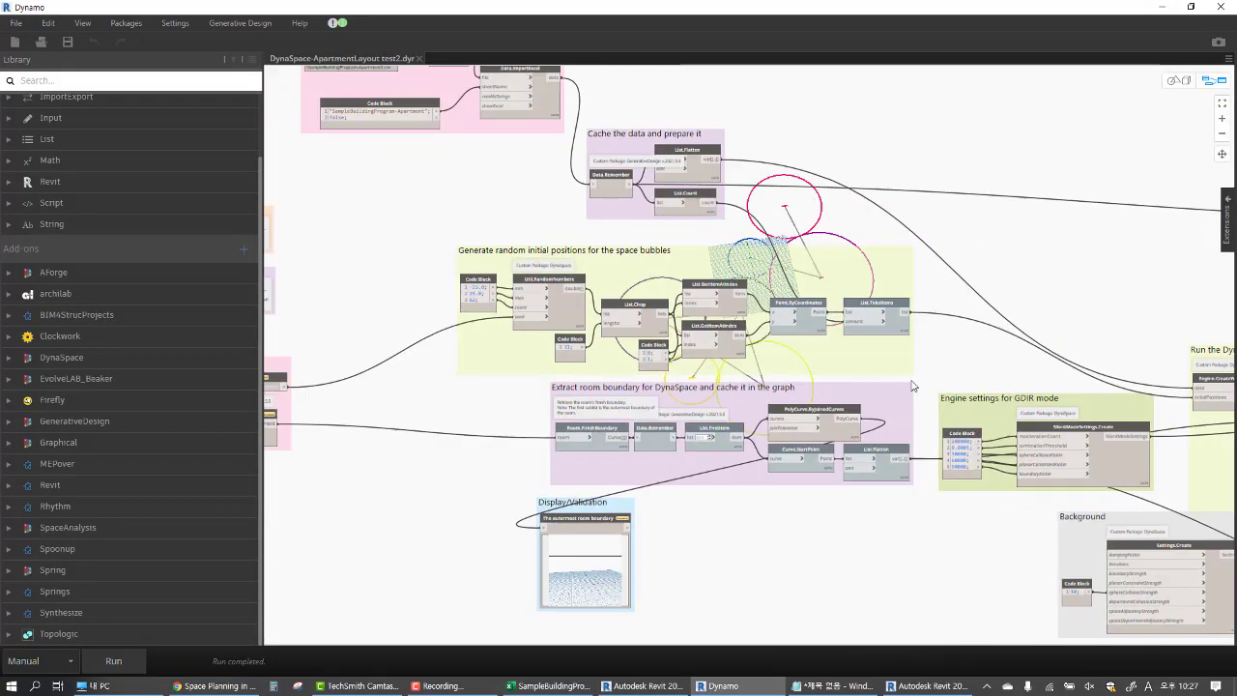
{"action": "scroll", "coordinate": [506, 331], "scroll_direction": "up", "scroll_amount": 2}
{"action": "middle_click_drag", "start_coordinate": [409, 423], "coordinate": [940, 336]}
{"action": "scroll", "coordinate": [861, 371], "scroll_direction": "down", "scroll_amount": 2}
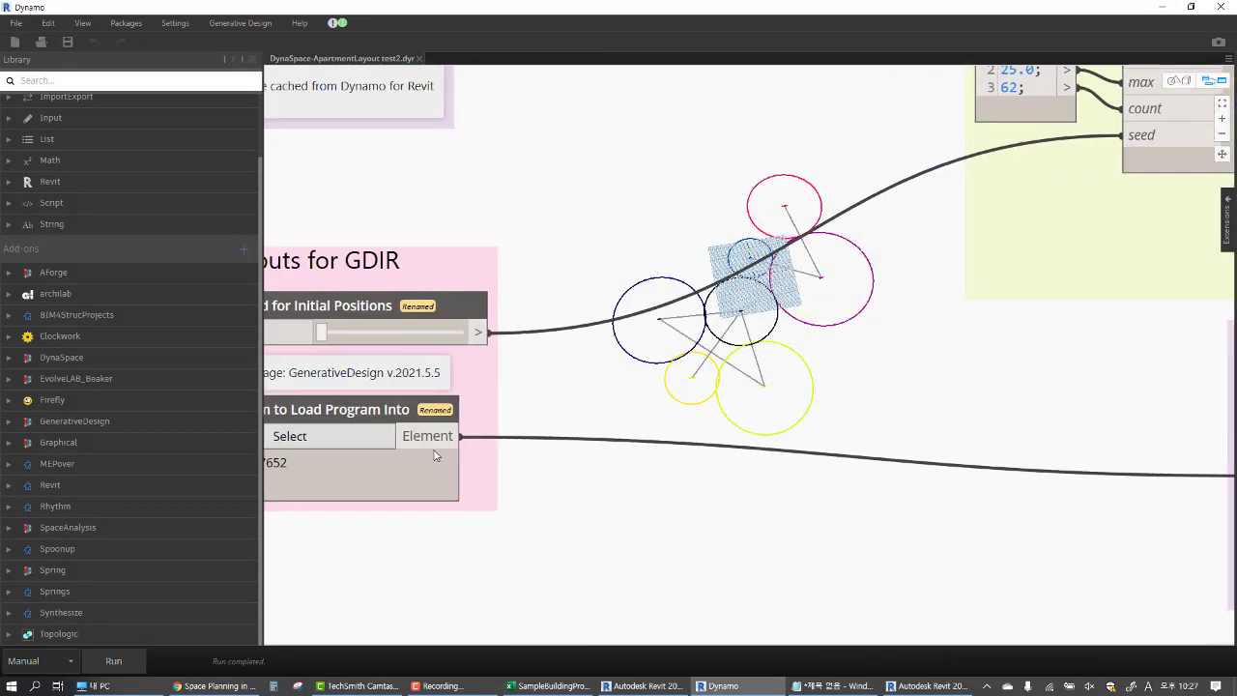
{"action": "scroll", "coordinate": [676, 386], "scroll_direction": "down", "scroll_amount": 1}
{"action": "scroll", "coordinate": [582, 386], "scroll_direction": "down", "scroll_amount": 3}
{"action": "middle_click_drag", "start_coordinate": [663, 159], "coordinate": [682, 316]}
{"action": "scroll", "coordinate": [713, 273], "scroll_direction": "up", "scroll_amount": 3}
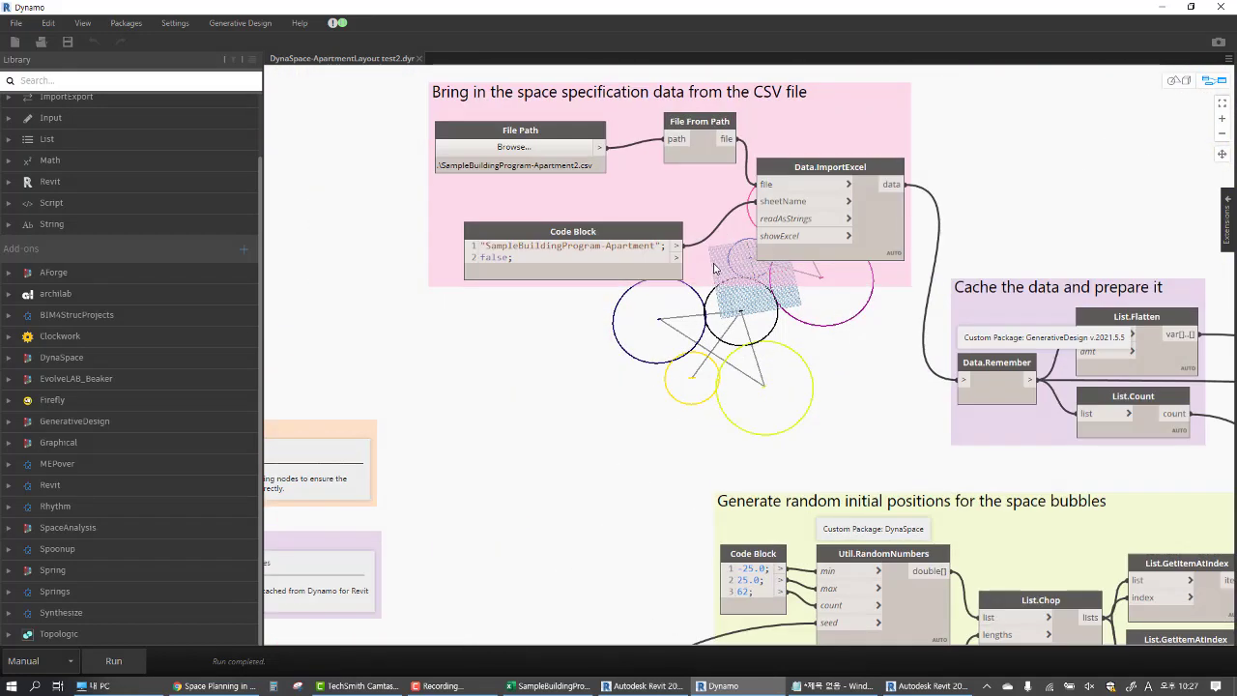
{"action": "scroll", "coordinate": [713, 272], "scroll_direction": "up", "scroll_amount": 3}
Scroll Data.ImportExcel's seven-space data preview, then switch to SampleBuildingProgram-Apartment2.csv in Excel
{"action": "middle_click_drag", "start_coordinate": [1095, 234], "coordinate": [757, 205]}
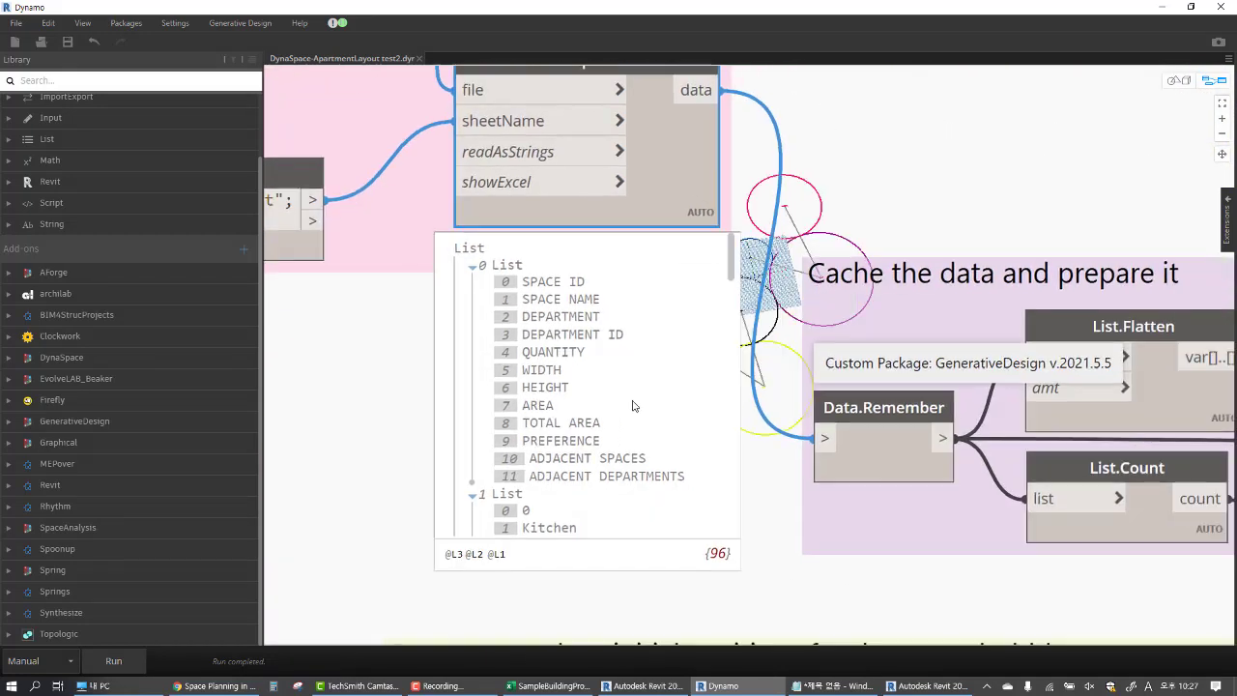
{"action": "scroll", "coordinate": [624, 332], "scroll_direction": "down", "scroll_amount": 10}
{"action": "scroll", "coordinate": [552, 354], "scroll_direction": "up", "scroll_amount": 1}
{"action": "scroll", "coordinate": [543, 384], "scroll_direction": "down", "scroll_amount": 2}
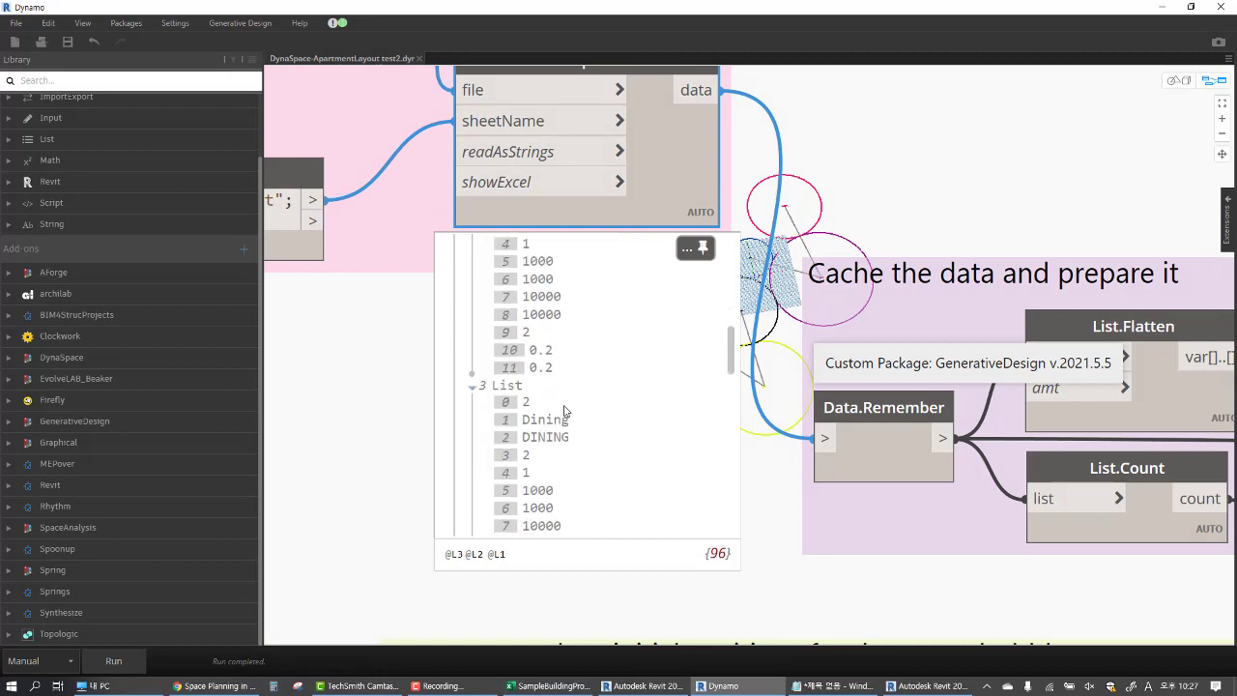
{"action": "scroll", "coordinate": [561, 411], "scroll_direction": "down", "scroll_amount": 1}
{"action": "scroll", "coordinate": [553, 449], "scroll_direction": "down", "scroll_amount": 5}
{"action": "scroll", "coordinate": [556, 393], "scroll_direction": "down", "scroll_amount": 2}
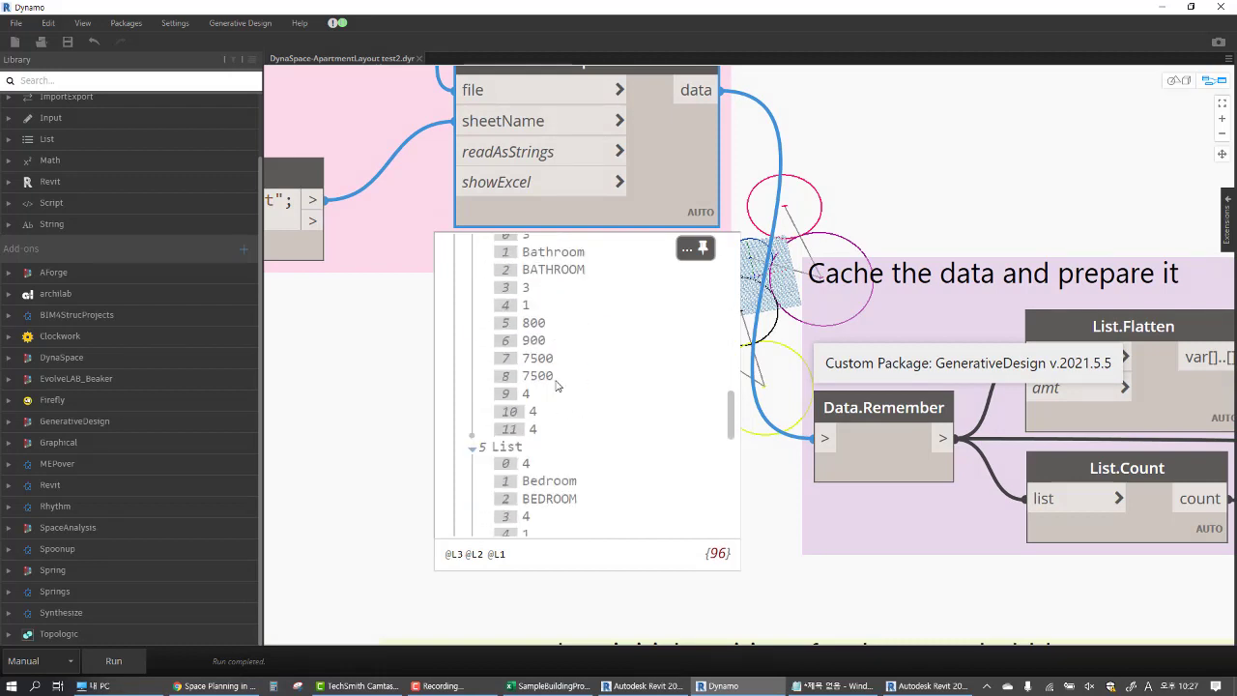
{"action": "scroll", "coordinate": [557, 387], "scroll_direction": "down", "scroll_amount": 3}
{"action": "scroll", "coordinate": [565, 421], "scroll_direction": "down", "scroll_amount": 3}
{"action": "scroll", "coordinate": [566, 422], "scroll_direction": "down", "scroll_amount": 2}
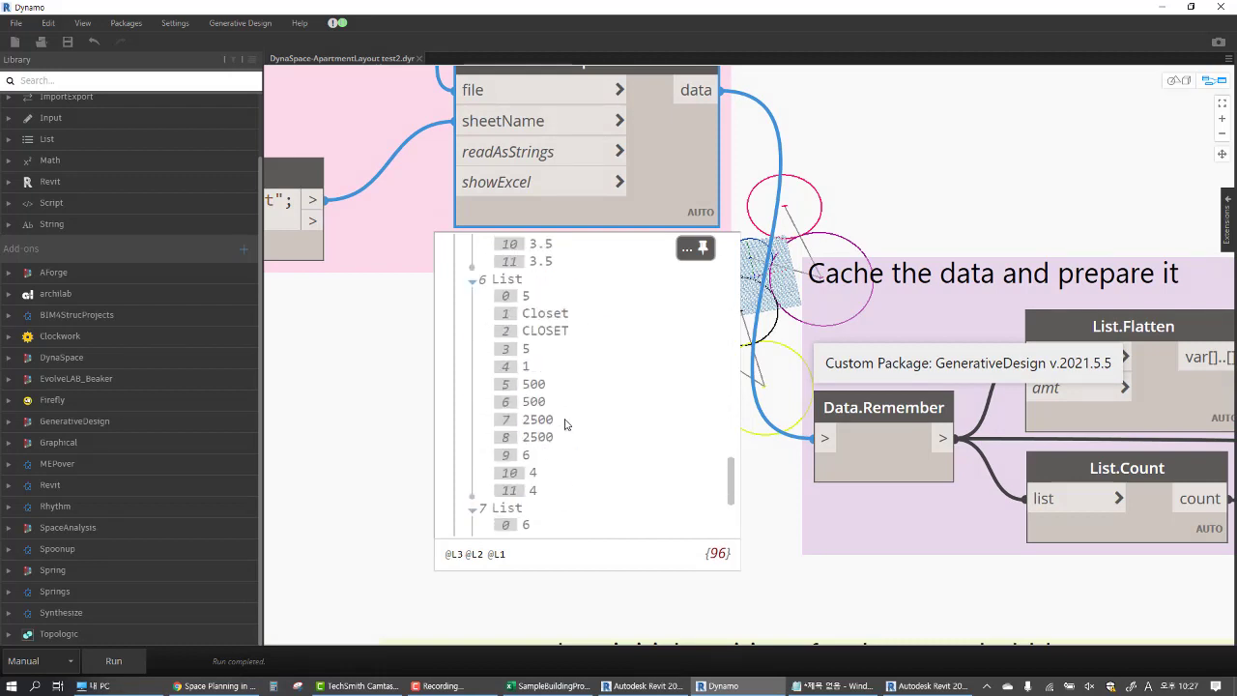
{"action": "scroll", "coordinate": [566, 425], "scroll_direction": "down", "scroll_amount": 1}
{"action": "scroll", "coordinate": [601, 437], "scroll_direction": "down", "scroll_amount": 3}
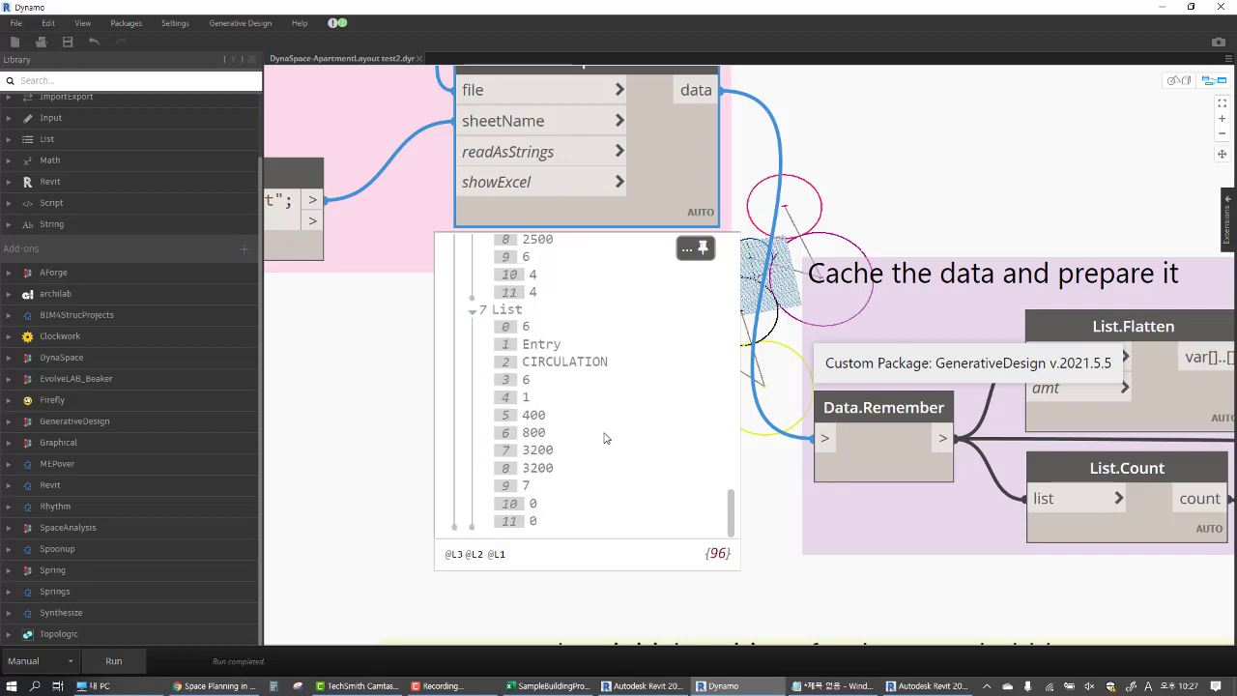
{"action": "scroll", "coordinate": [530, 434], "scroll_direction": "up", "scroll_amount": 5}
{"action": "scroll", "coordinate": [602, 470], "scroll_direction": "up", "scroll_amount": 5}
{"action": "scroll", "coordinate": [599, 463], "scroll_direction": "up", "scroll_amount": 2}
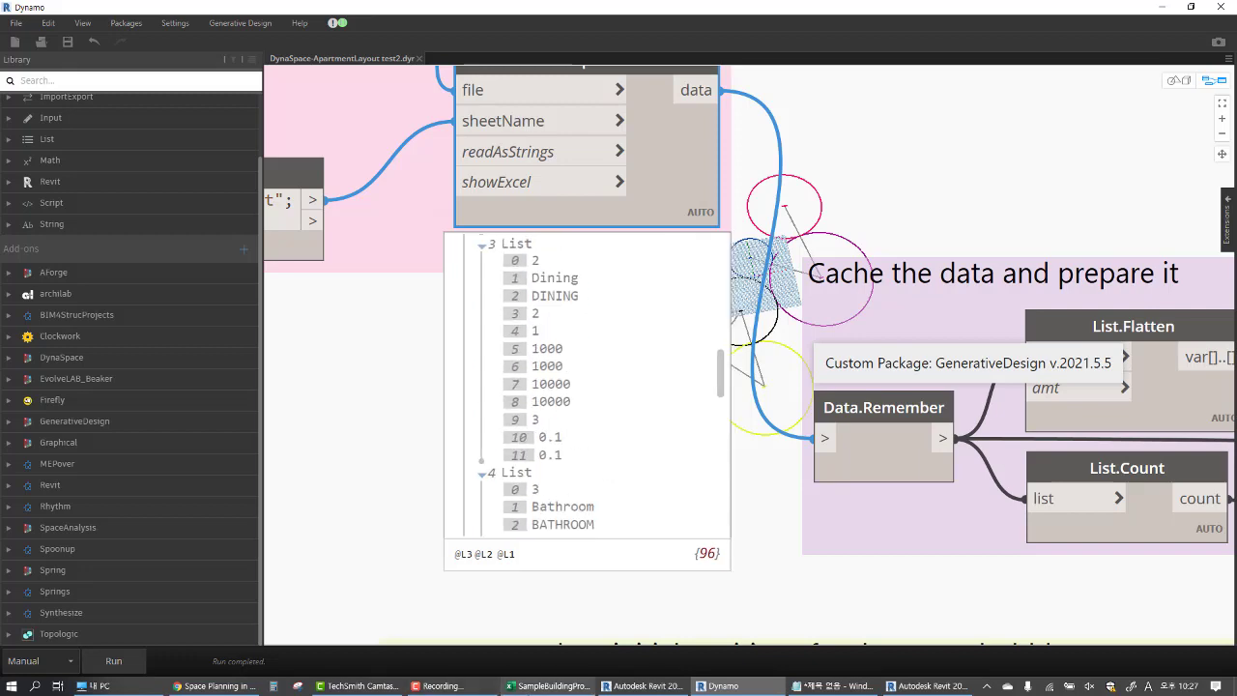
{"action": "left_click", "coordinate": [556, 685]}
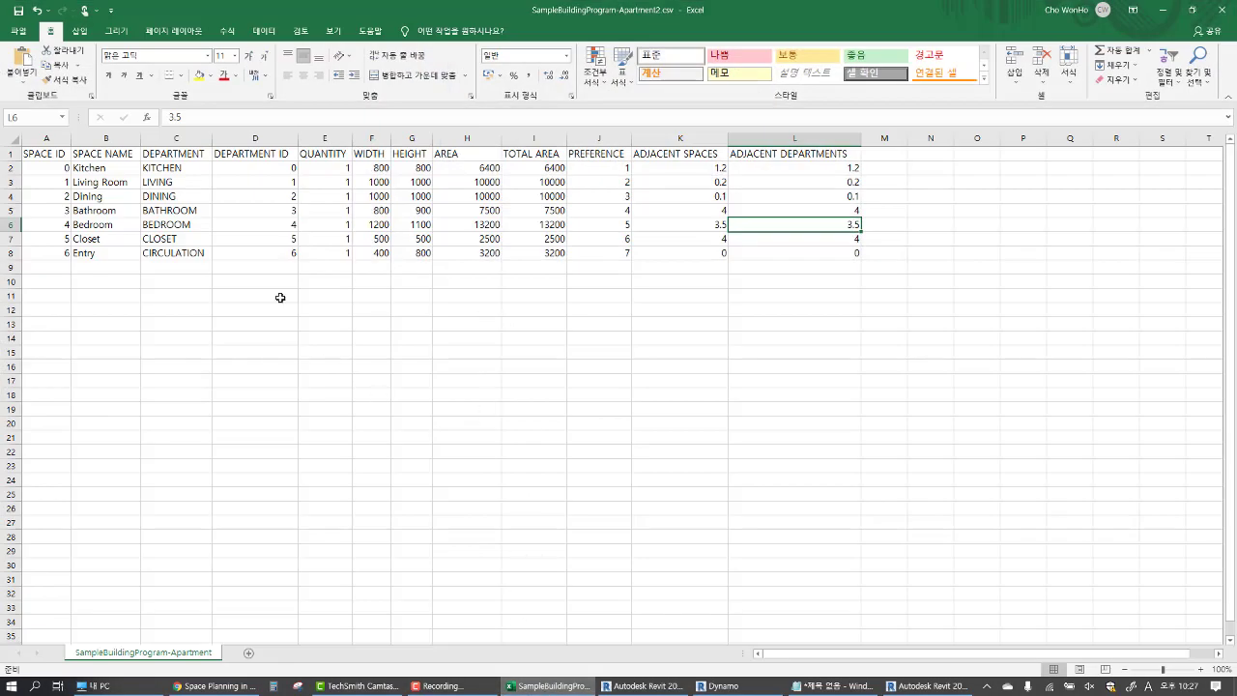
Fill the WIDTH, HEIGHT, AREA and TOTAL AREA headers (F1:I1) yellow
{"action": "left_click_drag", "start_coordinate": [331, 169], "coordinate": [339, 254]}
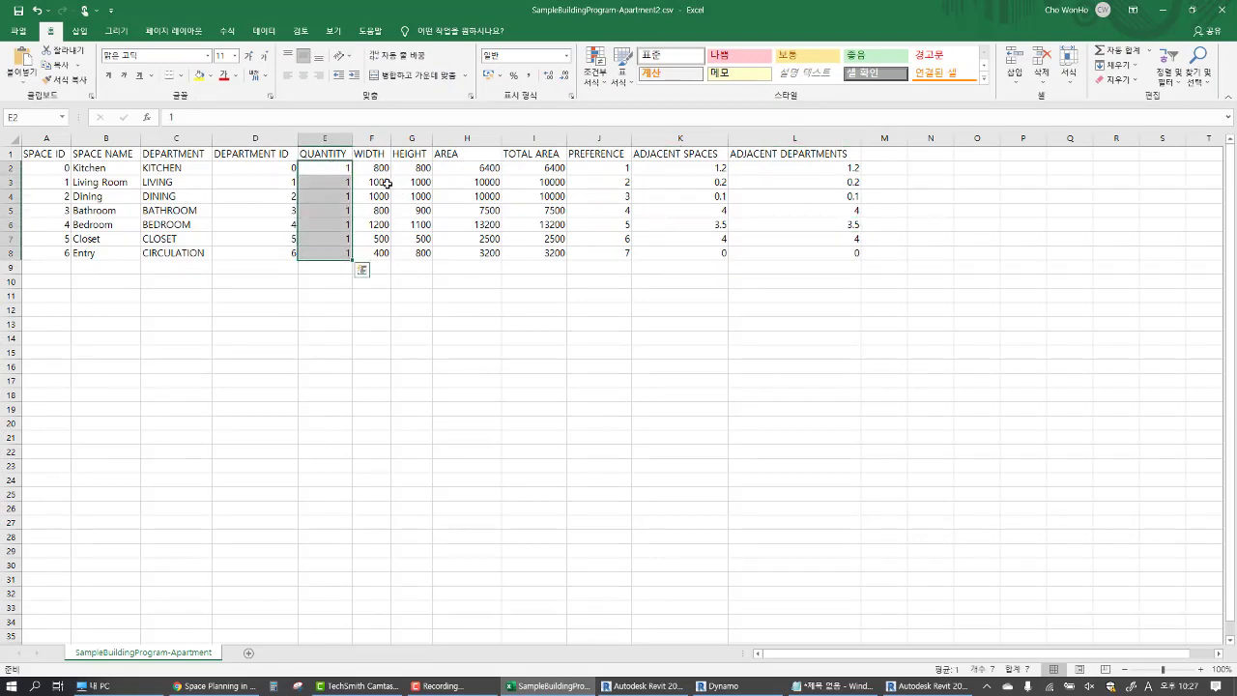
{"action": "mouse_move", "coordinate": [371, 169]}
{"action": "left_mouse_down"}
{"action": "mouse_move", "coordinate": [414, 252]}
{"action": "mouse_move", "coordinate": [503, 248]}
{"action": "left_mouse_up"}
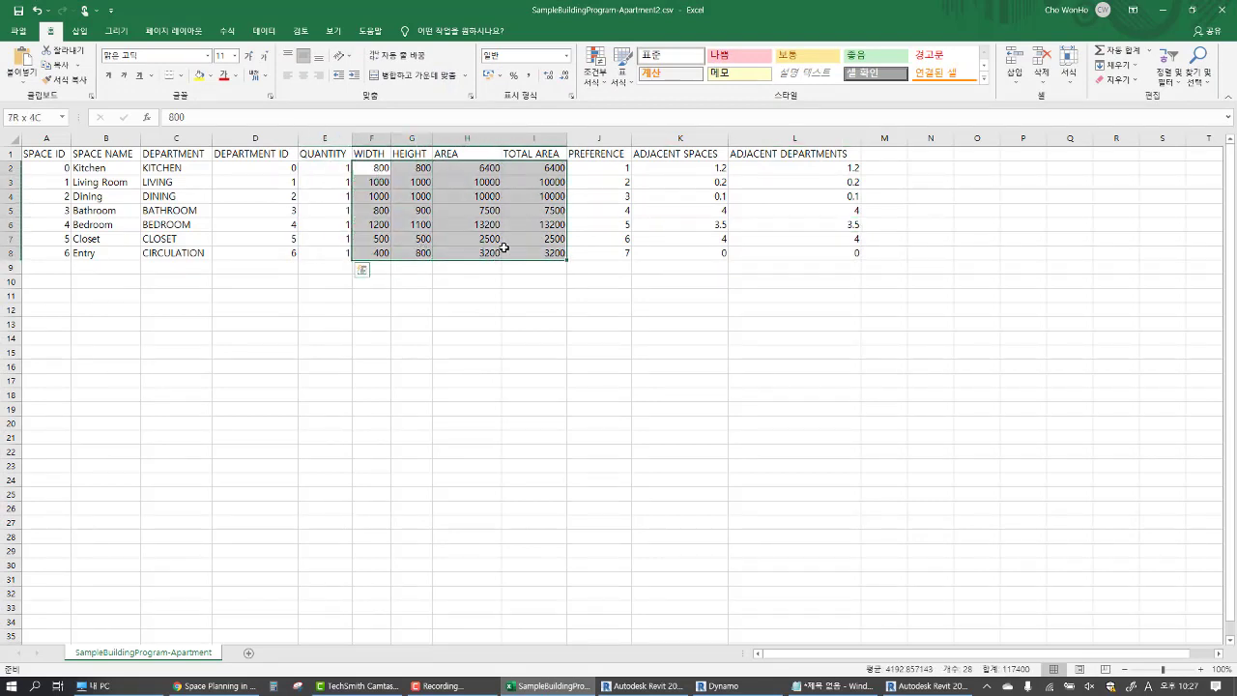
{"action": "left_click_drag", "start_coordinate": [518, 153], "coordinate": [371, 152]}
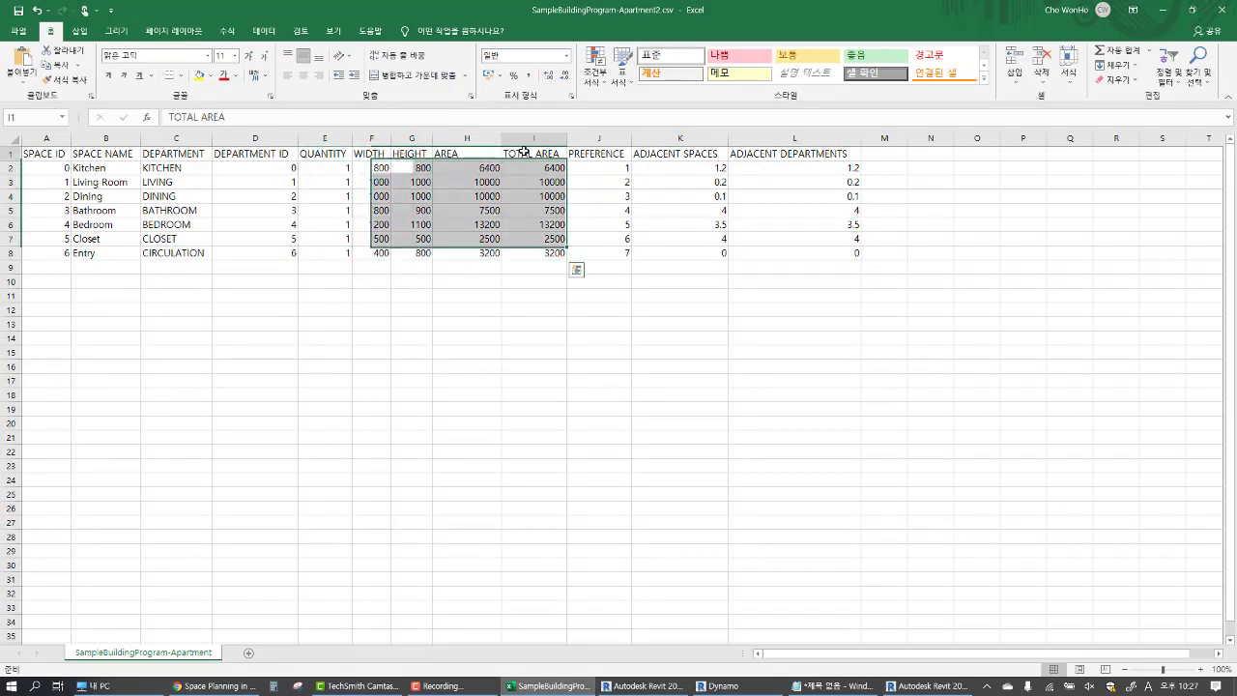
{"action": "left_click", "coordinate": [200, 78]}
Review the DEPARTMENT ID, QUANTITY, size and PREFERENCE columns, then minimize Excel back to Dynamo
{"action": "left_click_drag", "start_coordinate": [242, 154], "coordinate": [261, 254]}
{"action": "left_click_drag", "start_coordinate": [340, 168], "coordinate": [340, 253]}
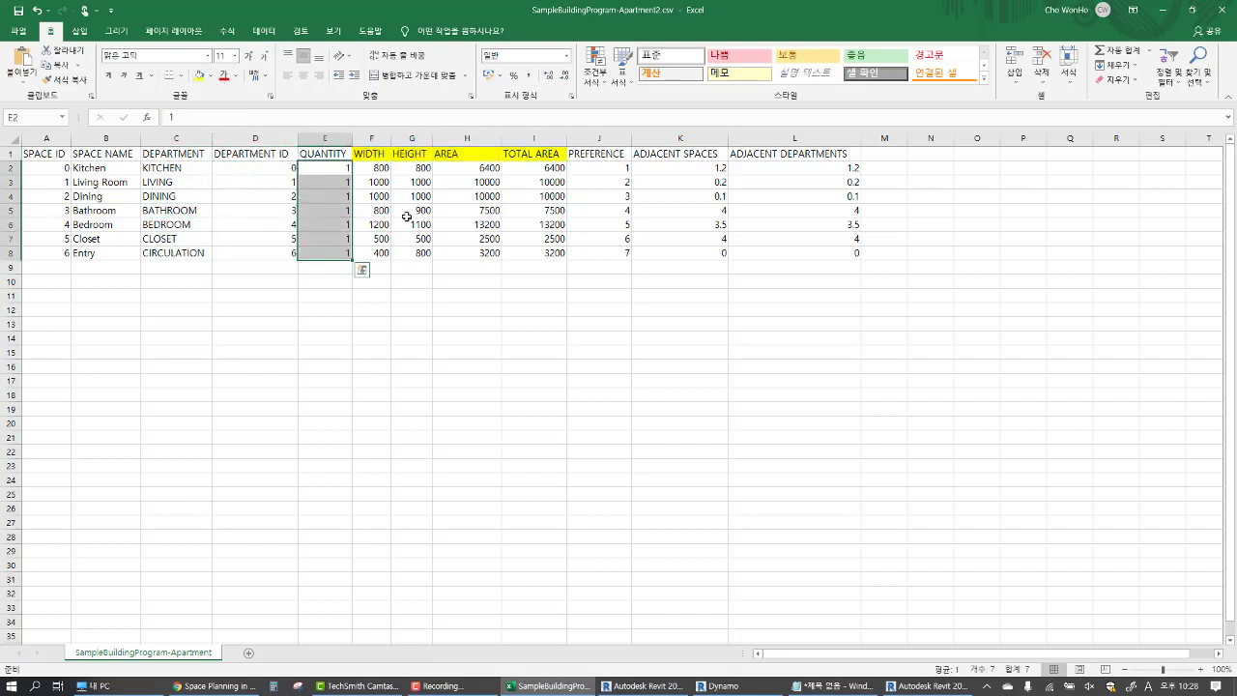
{"action": "mouse_move", "coordinate": [372, 168]}
{"action": "left_mouse_down"}
{"action": "mouse_move", "coordinate": [437, 237]}
{"action": "mouse_move", "coordinate": [503, 251]}
{"action": "left_mouse_up"}
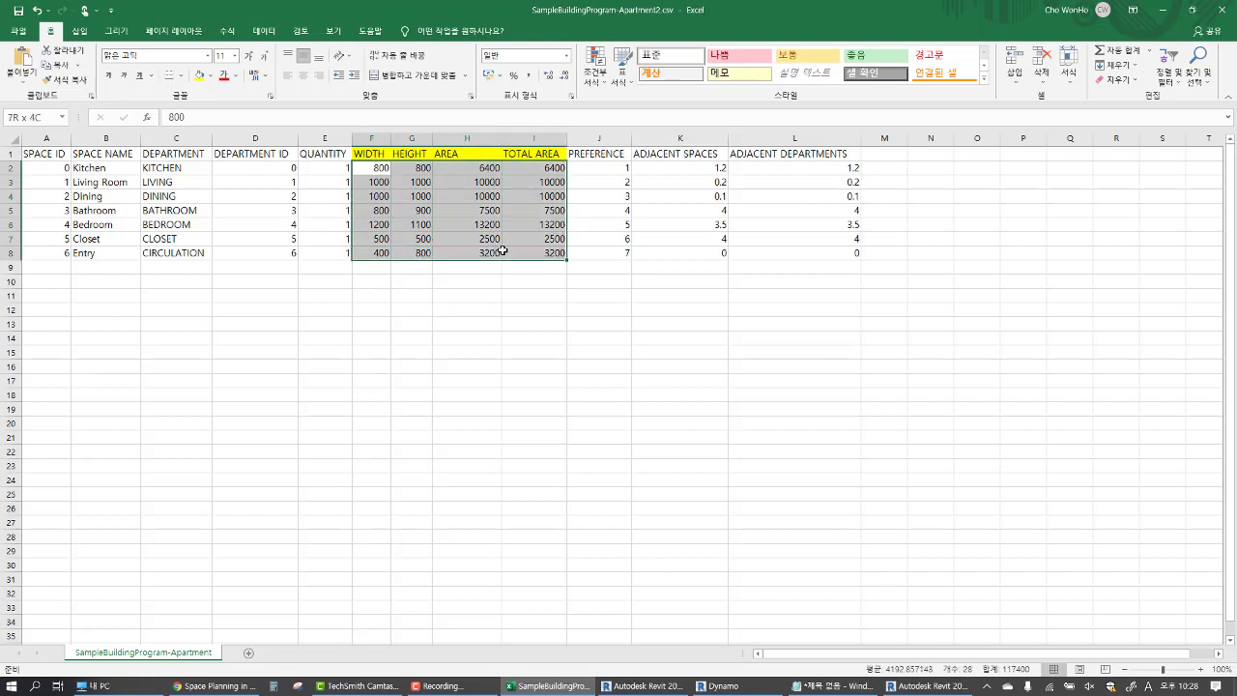
{"action": "left_click_drag", "start_coordinate": [597, 154], "coordinate": [613, 239]}
{"action": "left_click", "coordinate": [613, 239]}
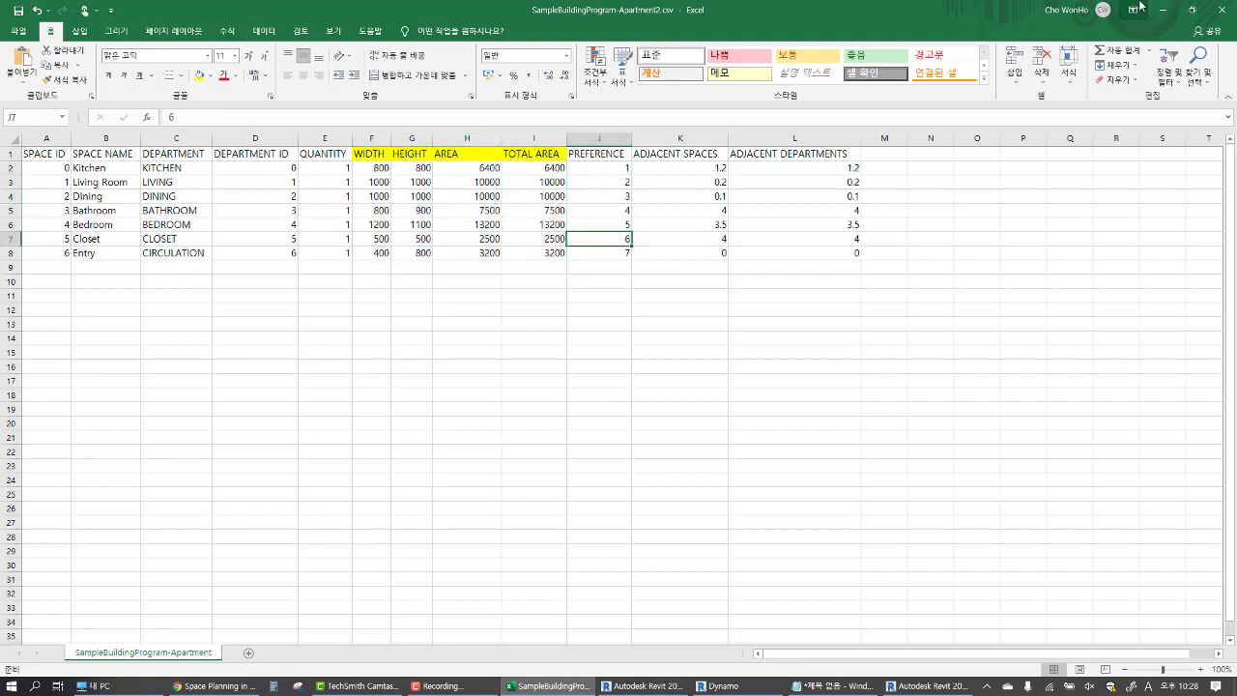
{"action": "left_click", "coordinate": [1162, 9]}
{"action": "scroll", "coordinate": [595, 340], "scroll_direction": "up", "scroll_amount": 2}
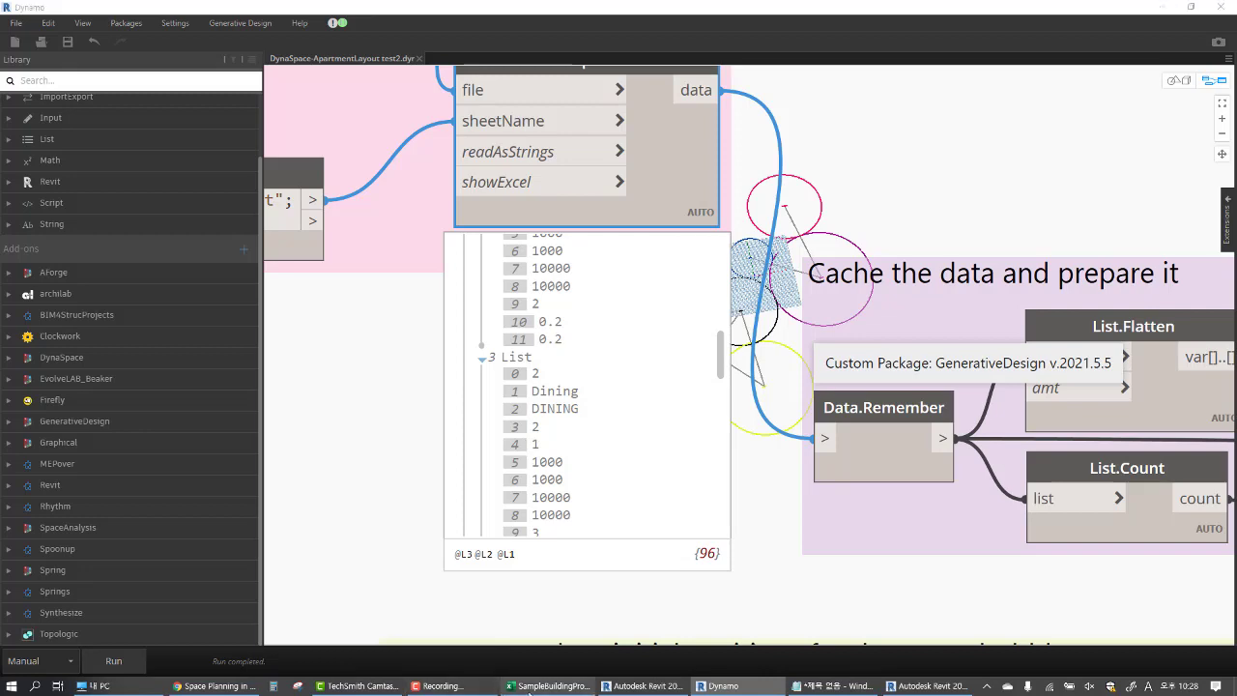
{"action": "left_click", "coordinate": [541, 685]}
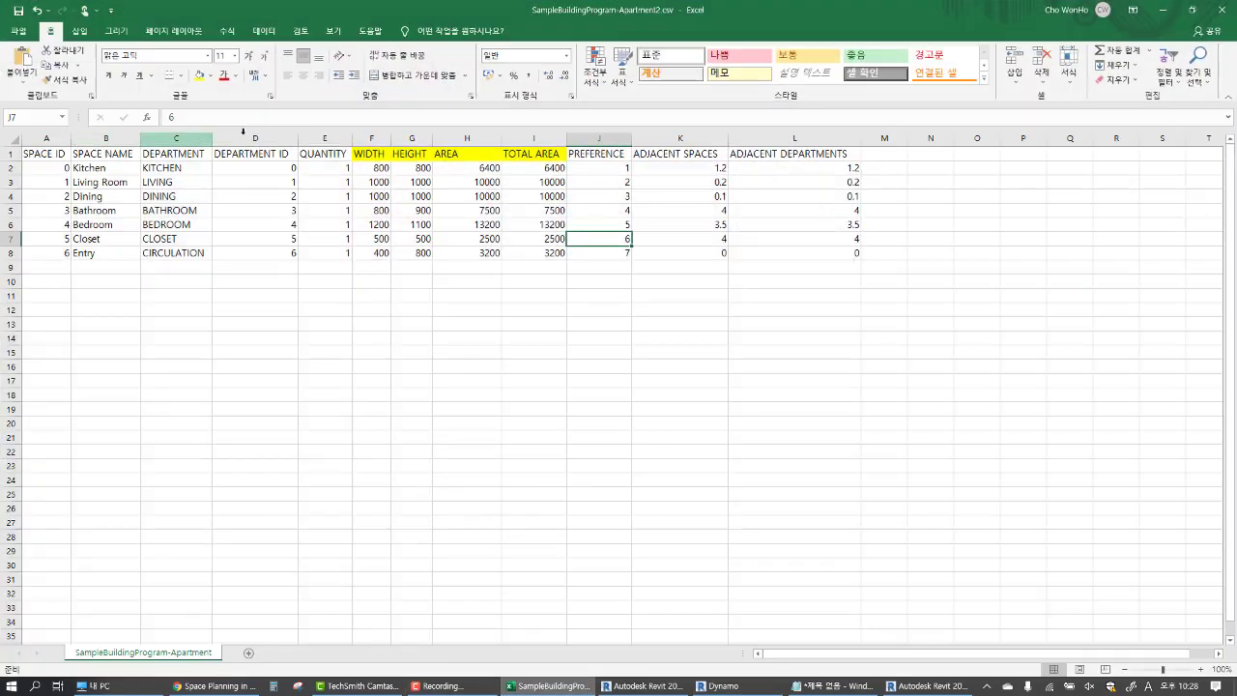
{"action": "mouse_move", "coordinate": [248, 155]}
{"action": "left_mouse_down"}
{"action": "mouse_move", "coordinate": [312, 166]}
{"action": "mouse_move", "coordinate": [331, 253]}
{"action": "left_mouse_up"}
{"action": "left_click", "coordinate": [332, 253]}
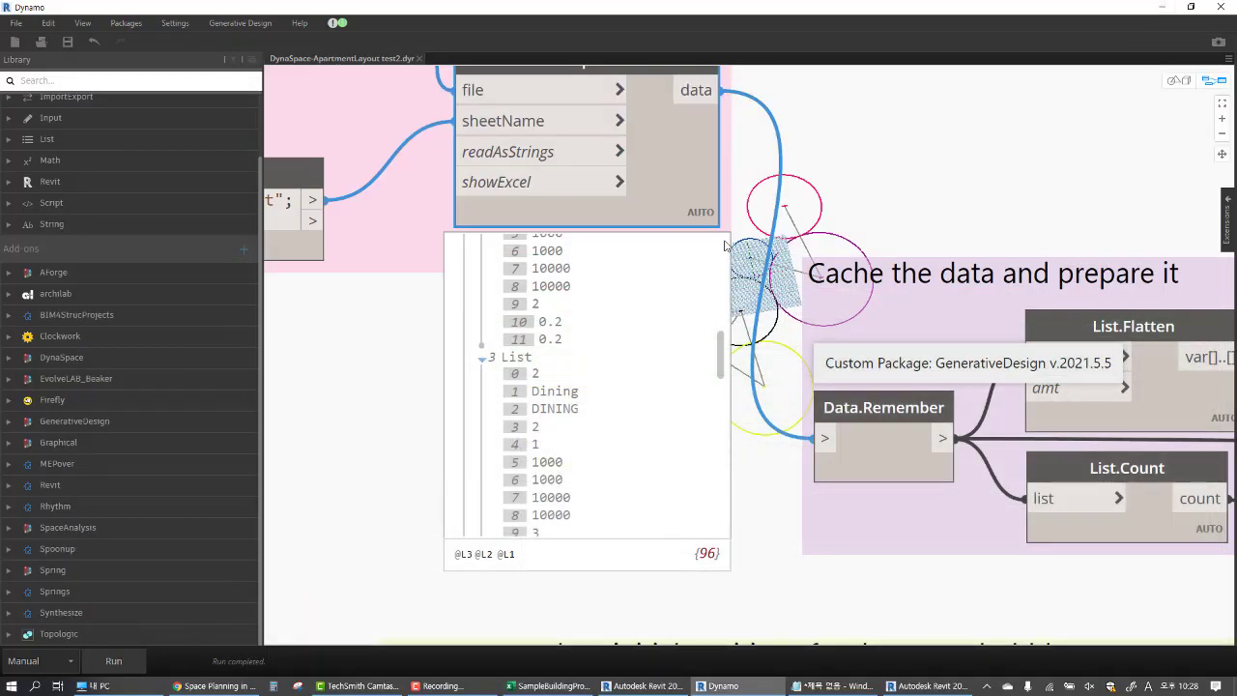
{"action": "scroll", "coordinate": [831, 373], "scroll_direction": "down", "scroll_amount": 2}
{"action": "scroll", "coordinate": [850, 357], "scroll_direction": "down", "scroll_amount": 3}
{"action": "scroll", "coordinate": [872, 335], "scroll_direction": "down", "scroll_amount": 2}
{"action": "middle_click_drag", "start_coordinate": [872, 335], "coordinate": [739, 301]}
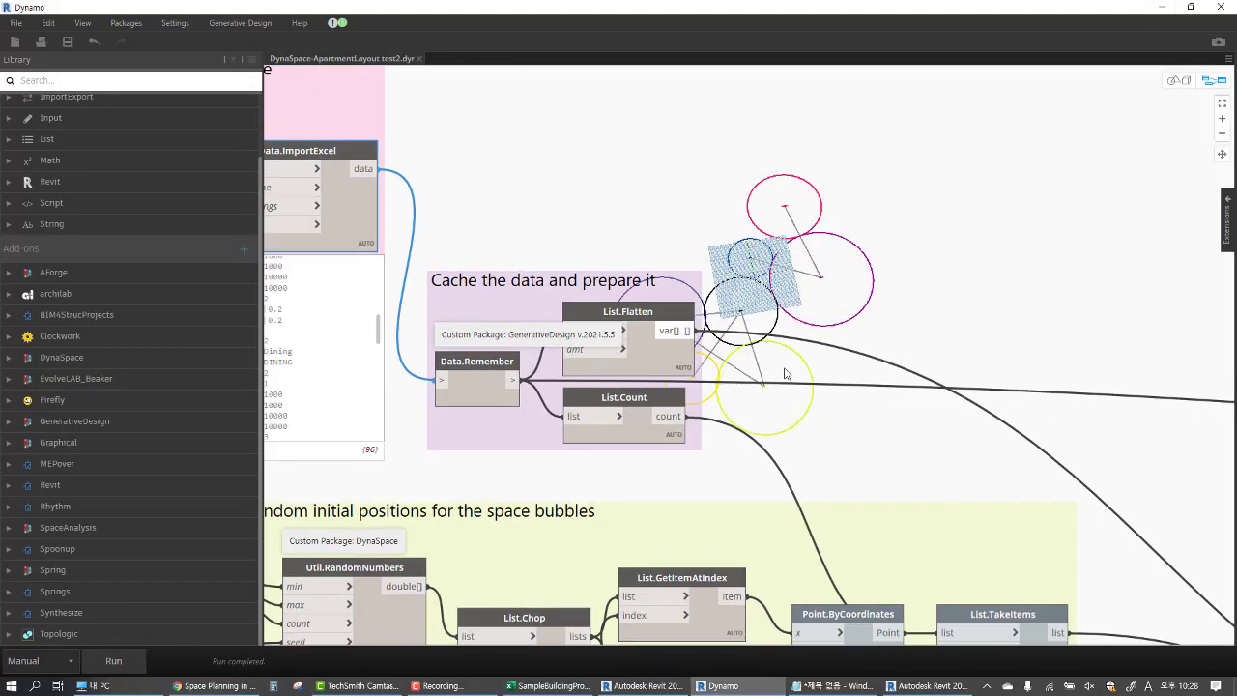
{"action": "scroll", "coordinate": [739, 301], "scroll_direction": "down", "scroll_amount": 3}
{"action": "middle_click_drag", "start_coordinate": [966, 319], "coordinate": [743, 293]}
{"action": "middle_click_drag", "start_coordinate": [1121, 358], "coordinate": [676, 304]}
{"action": "middle_click_drag", "start_coordinate": [903, 363], "coordinate": [541, 333]}
{"action": "middle_click_drag", "start_coordinate": [996, 353], "coordinate": [800, 340]}
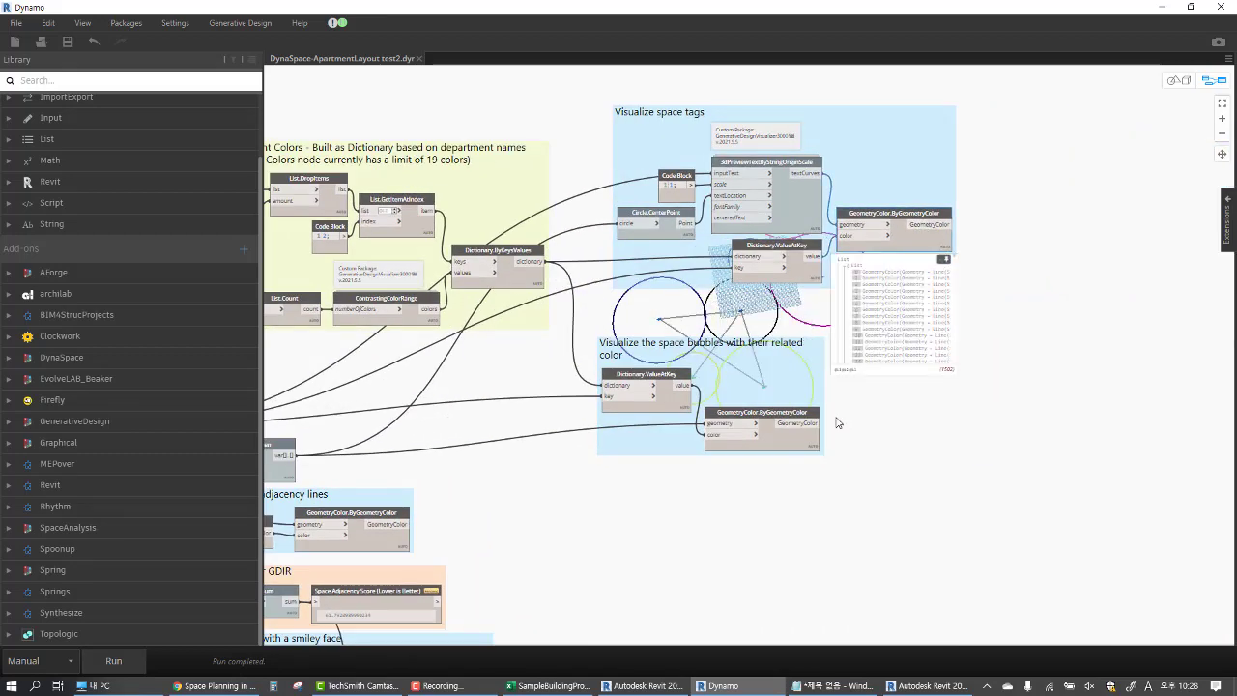
{"action": "middle_click_drag", "start_coordinate": [808, 436], "coordinate": [773, 384]}
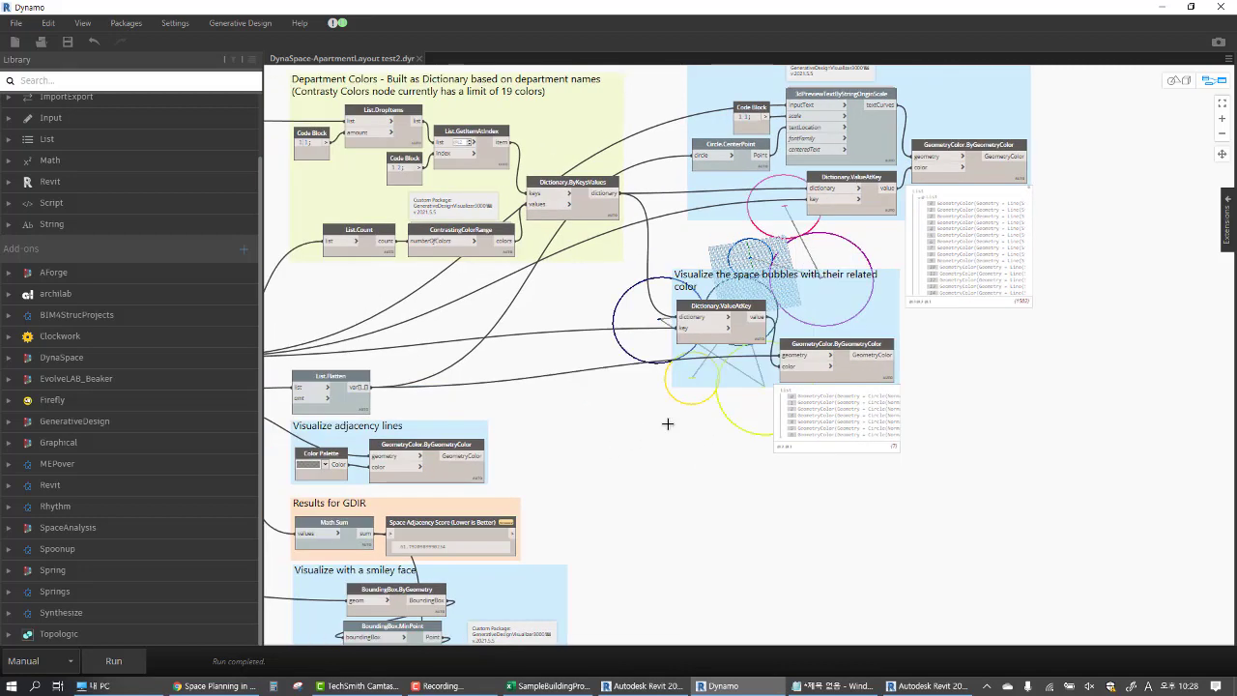
Save the graph with Ctrl+S, dismiss the study type notice, and open Generative Design's Create Study
{"action": "middle_click_drag", "start_coordinate": [558, 437], "coordinate": [667, 420]}
{"action": "key", "text": "ctrl+s"}
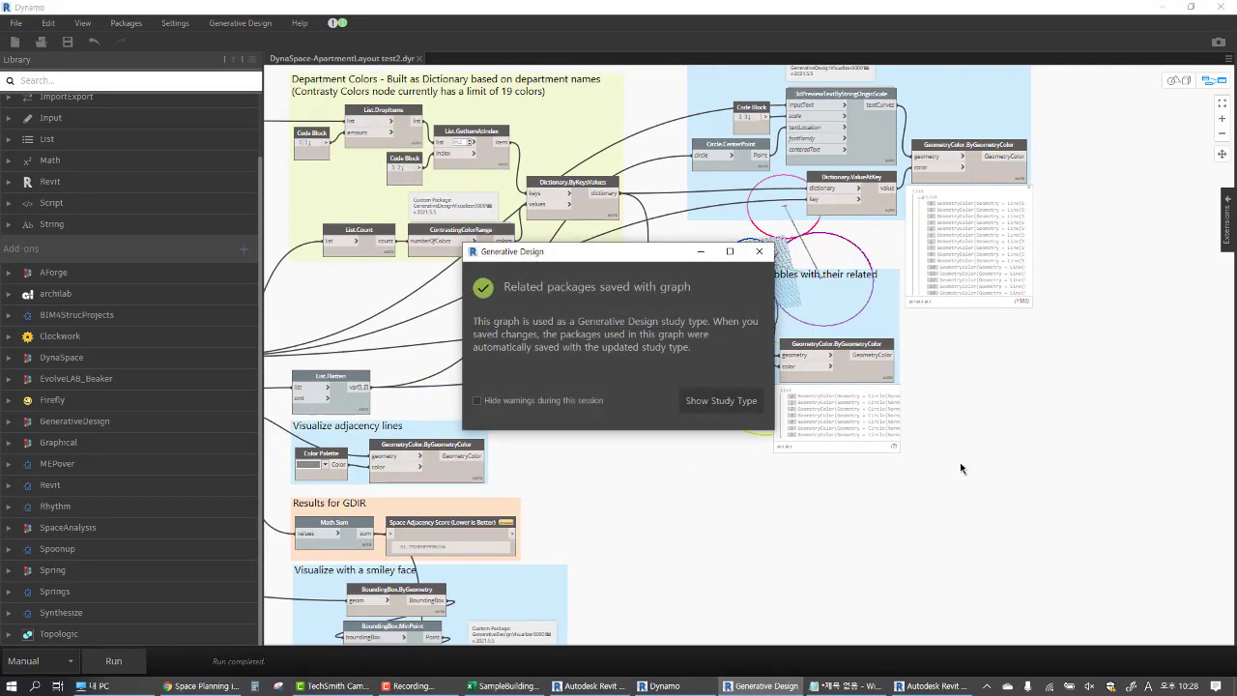
{"action": "left_click", "coordinate": [735, 402]}
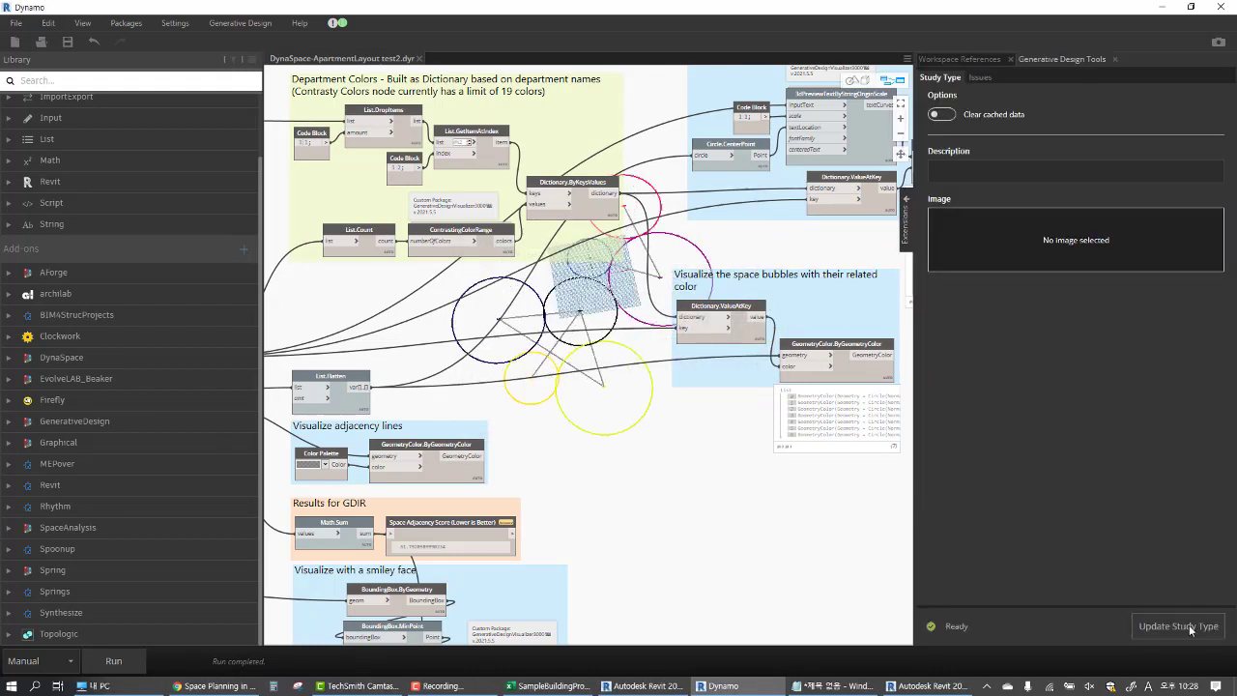
{"action": "left_click", "coordinate": [1208, 621]}
{"action": "left_click", "coordinate": [256, 27]}
{"action": "left_click", "coordinate": [261, 57]}
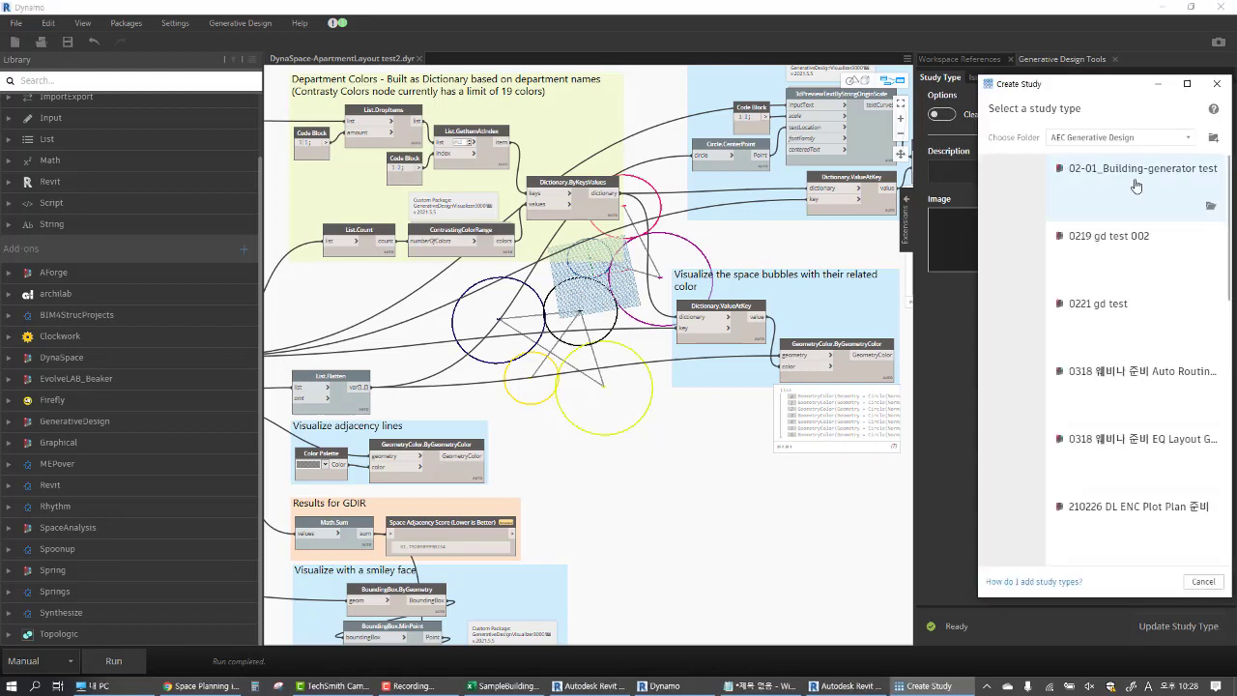
Switch the study folder to Desktop and start a DynaSpace-ApartmentLayout test2 study
{"action": "left_click", "coordinate": [1147, 153]}
{"action": "left_click", "coordinate": [1084, 215]}
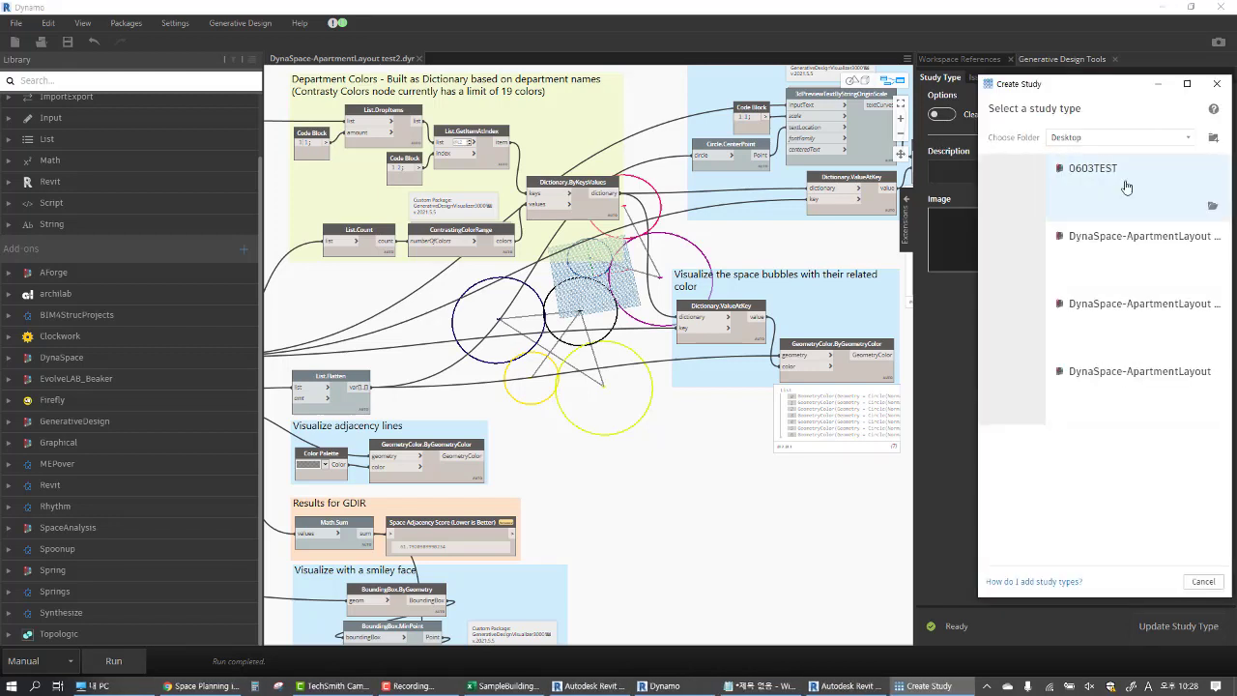
{"action": "left_click", "coordinate": [1129, 185]}
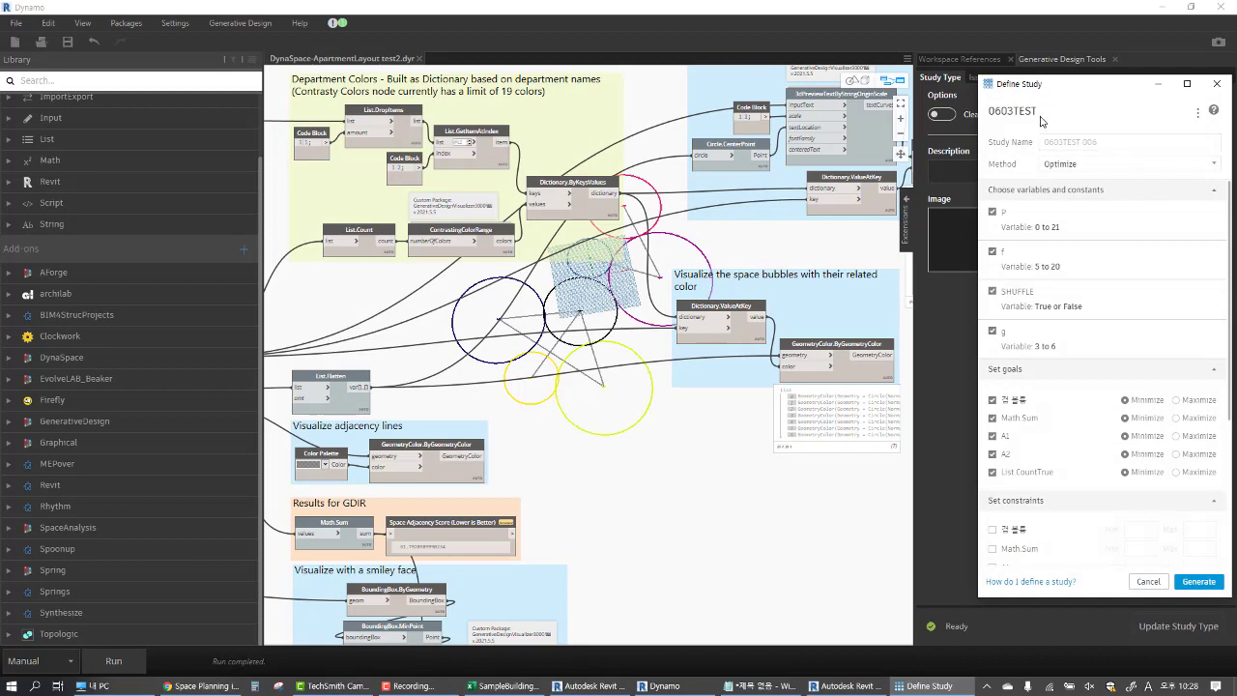
{"action": "left_click", "coordinate": [1149, 583]}
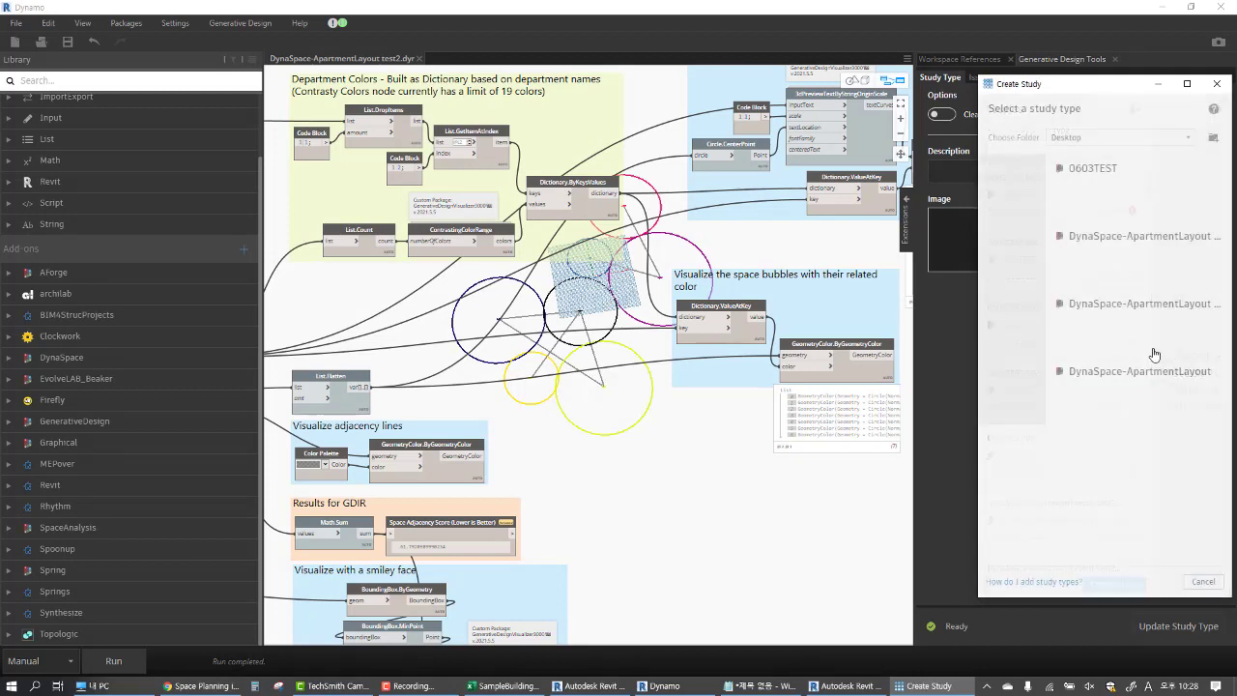
{"action": "left_click", "coordinate": [1132, 328]}
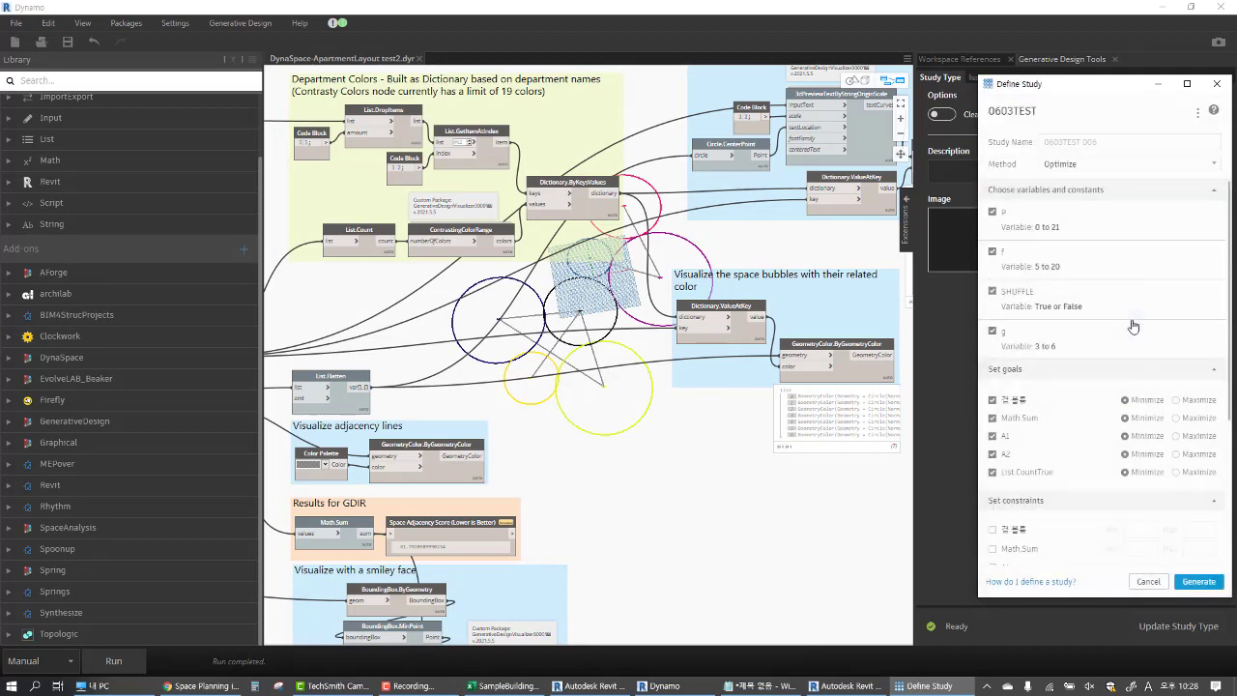
Set the study method to Randomize and generate the 40 outcomes
{"action": "left_click", "coordinate": [1137, 172]}
{"action": "left_click", "coordinate": [1071, 187]}
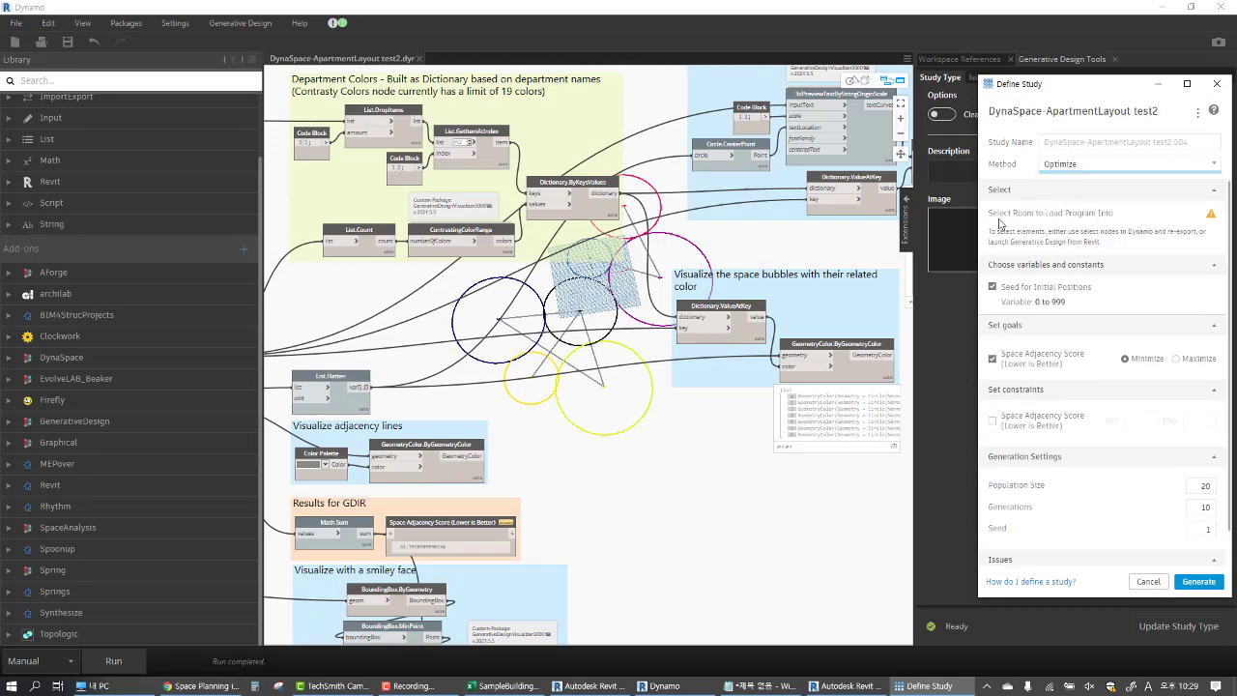
{"action": "left_click", "coordinate": [1111, 167]}
{"action": "left_click", "coordinate": [1111, 217]}
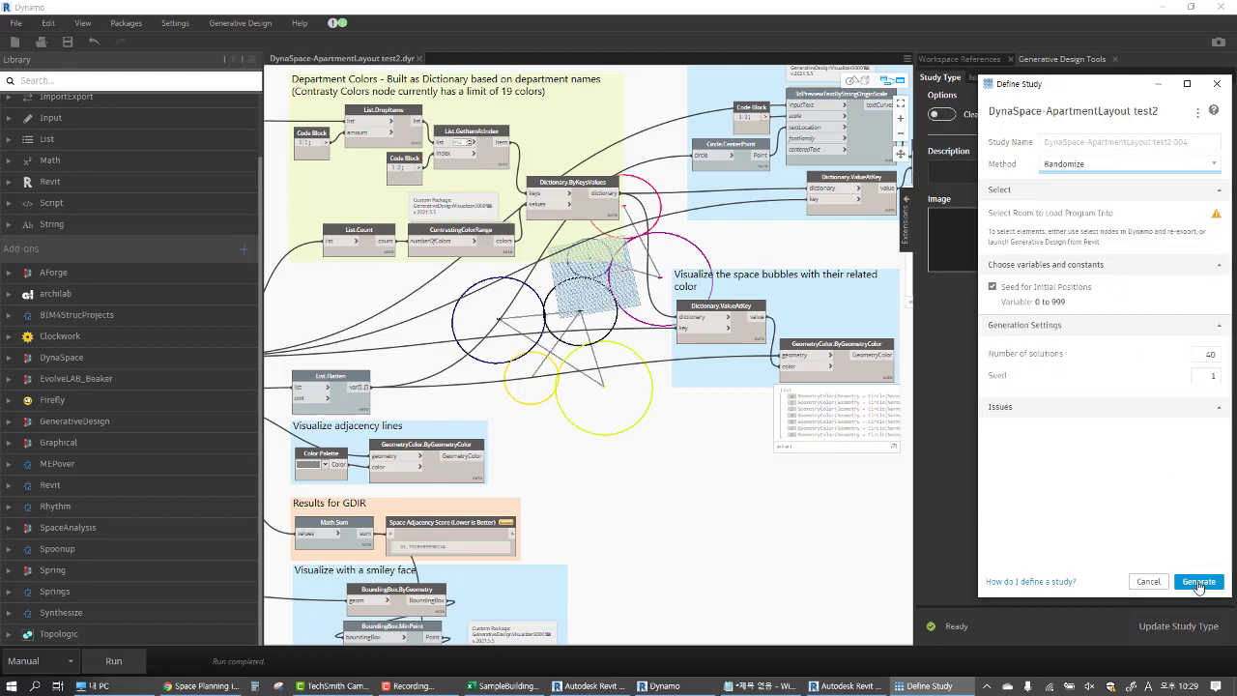
{"action": "left_click", "coordinate": [1198, 582]}
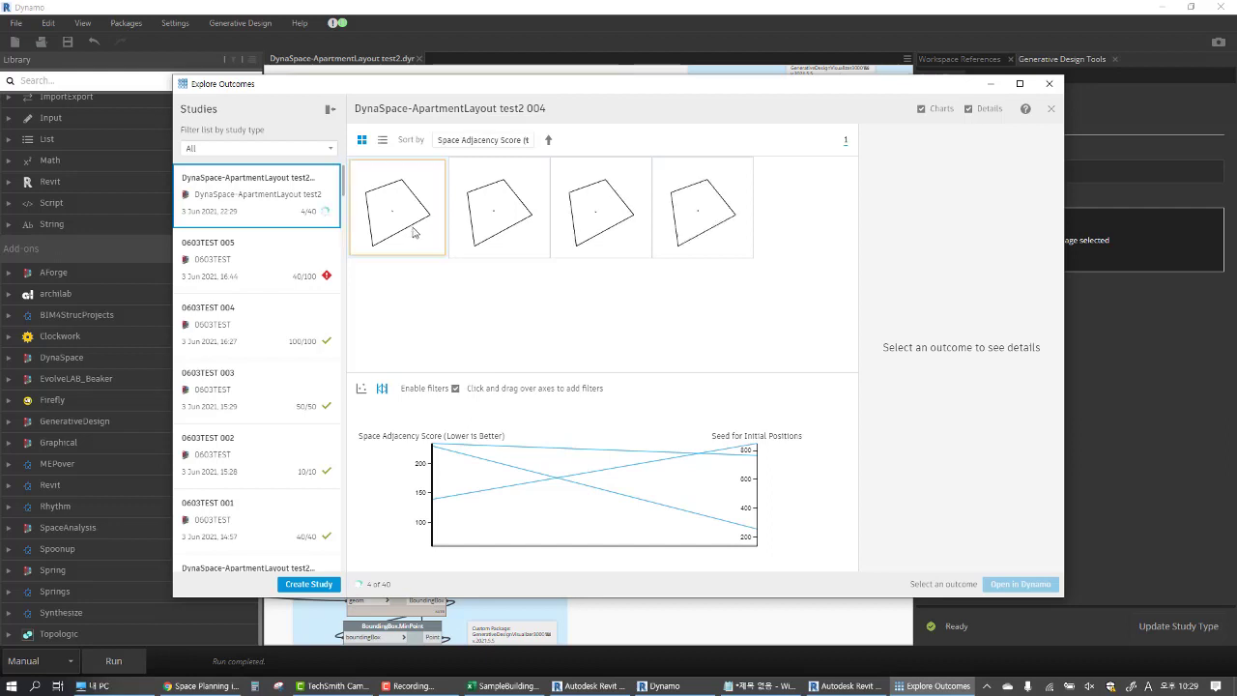
View Details of the first generated outcome, then the seed-651 and seed-788 outcomes
{"action": "left_click", "coordinate": [413, 230]}
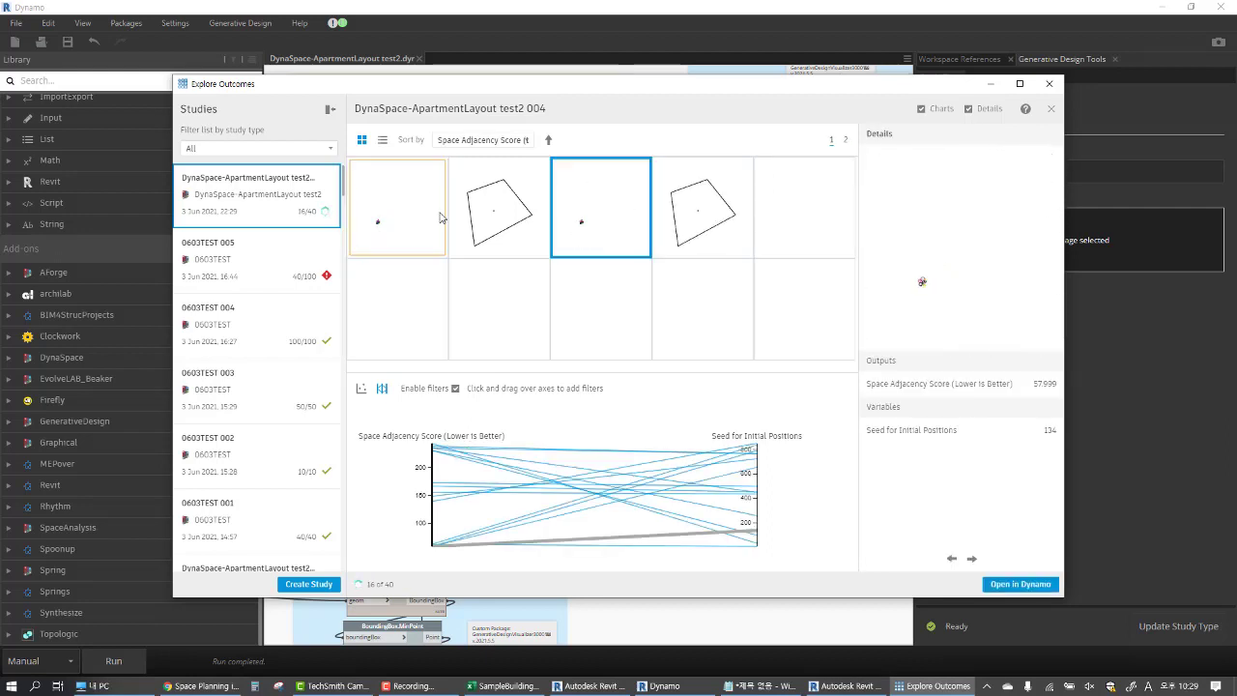
{"action": "scroll", "coordinate": [391, 218], "scroll_direction": "up", "scroll_amount": 5}
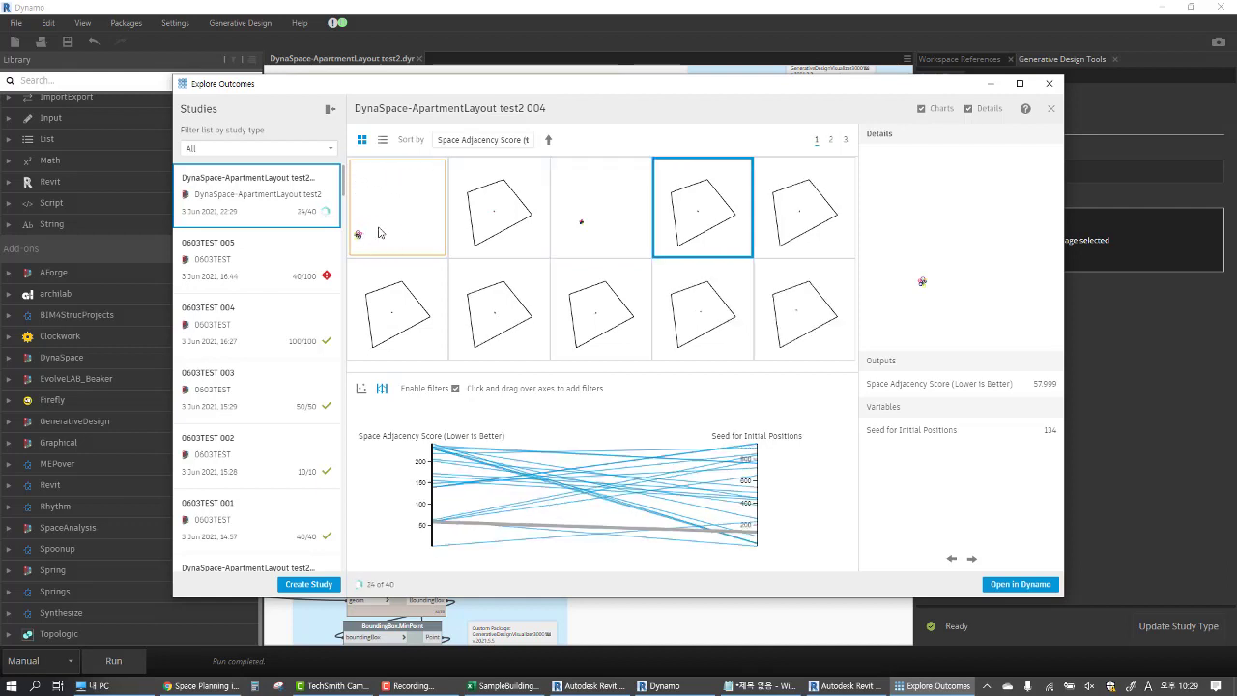
{"action": "left_click", "coordinate": [480, 238]}
{"action": "scroll", "coordinate": [510, 229], "scroll_direction": "down", "scroll_amount": 5}
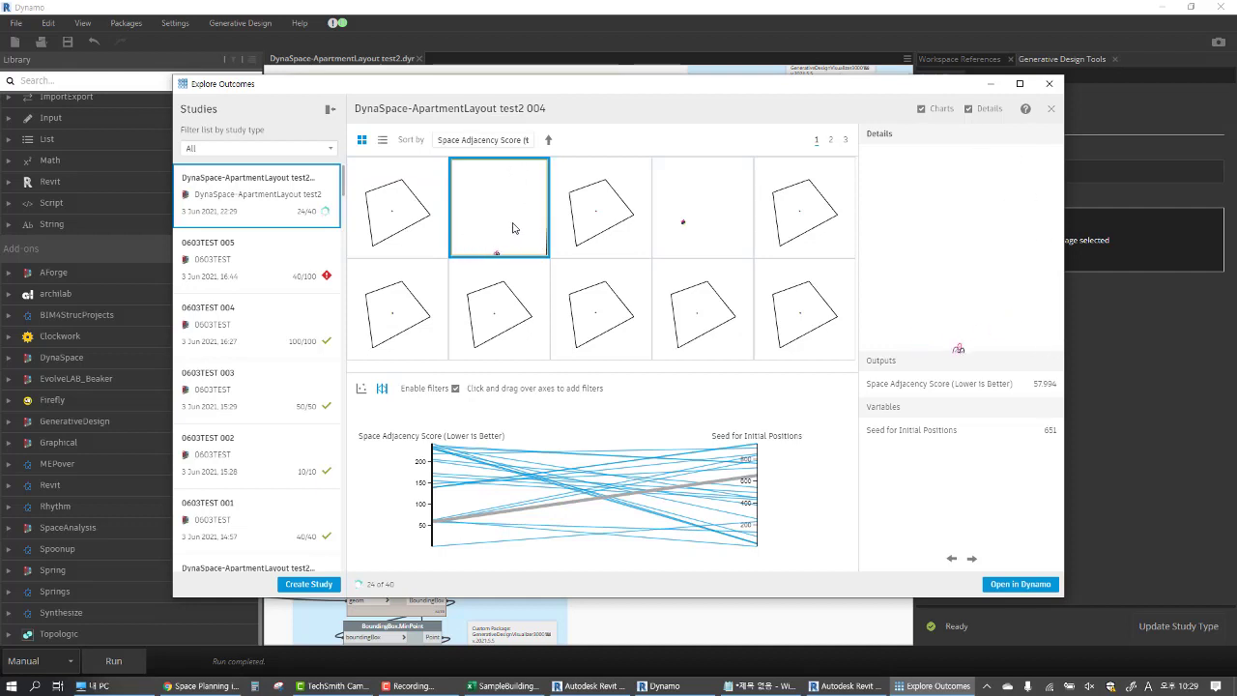
{"action": "left_click", "coordinate": [676, 232]}
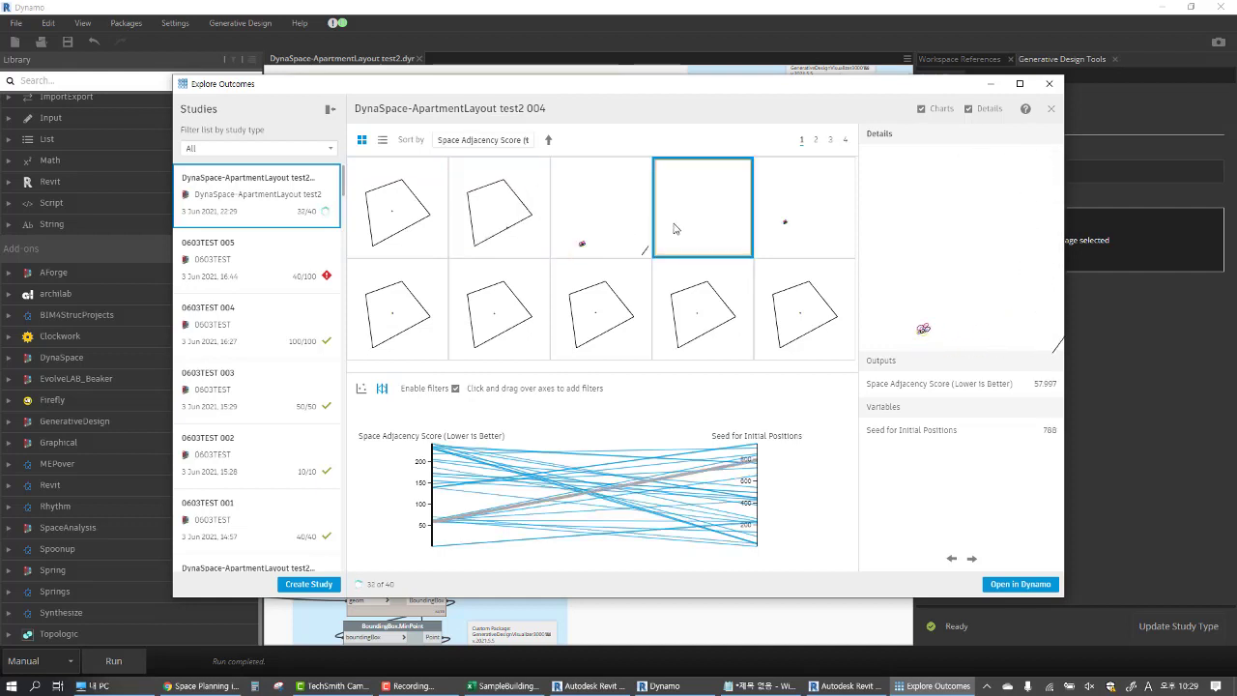
{"action": "scroll", "coordinate": [279, 434], "scroll_direction": "down", "scroll_amount": 1}
{"action": "scroll", "coordinate": [280, 438], "scroll_direction": "down", "scroll_amount": 1}
Compare the test2 003 and 0603TEST 004 studies, then return to the test2 004 results
{"action": "left_click", "coordinate": [277, 455]}
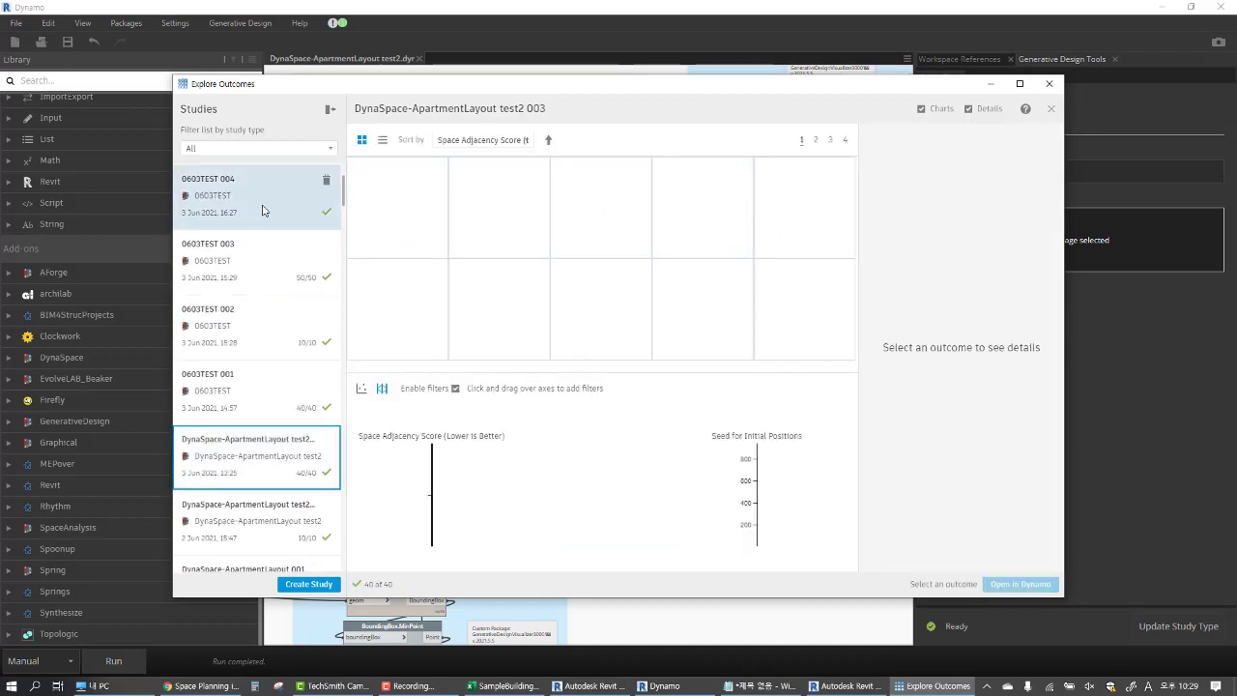
{"action": "left_click", "coordinate": [262, 207]}
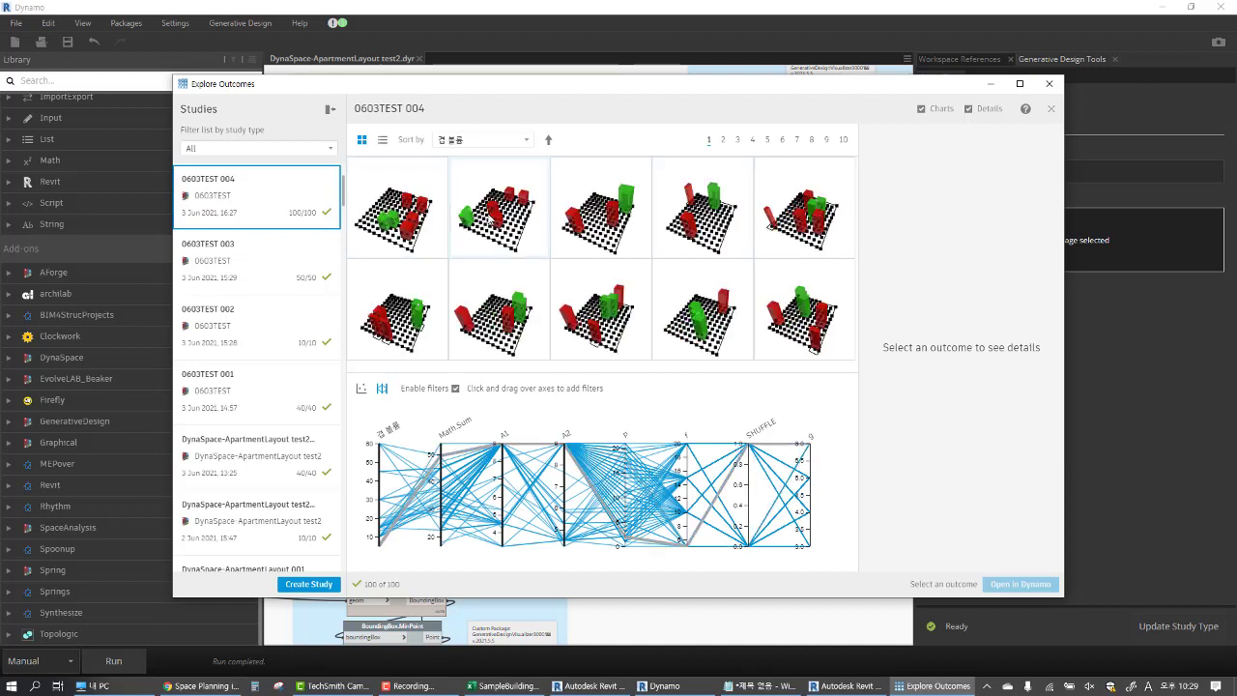
{"action": "scroll", "coordinate": [270, 215], "scroll_direction": "up", "scroll_amount": 2}
{"action": "left_click", "coordinate": [270, 215]}
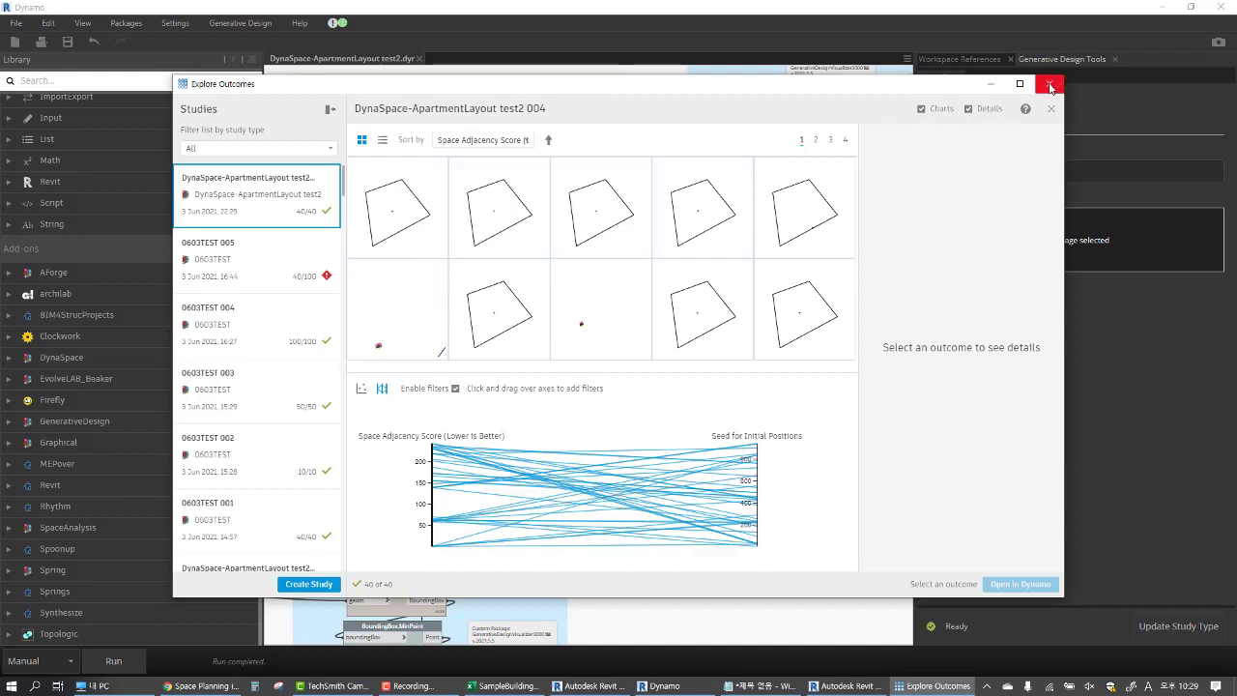
Brush the Seed axis to the highest seeds and inspect the seed-762 outcome
{"action": "left_click", "coordinate": [567, 343]}
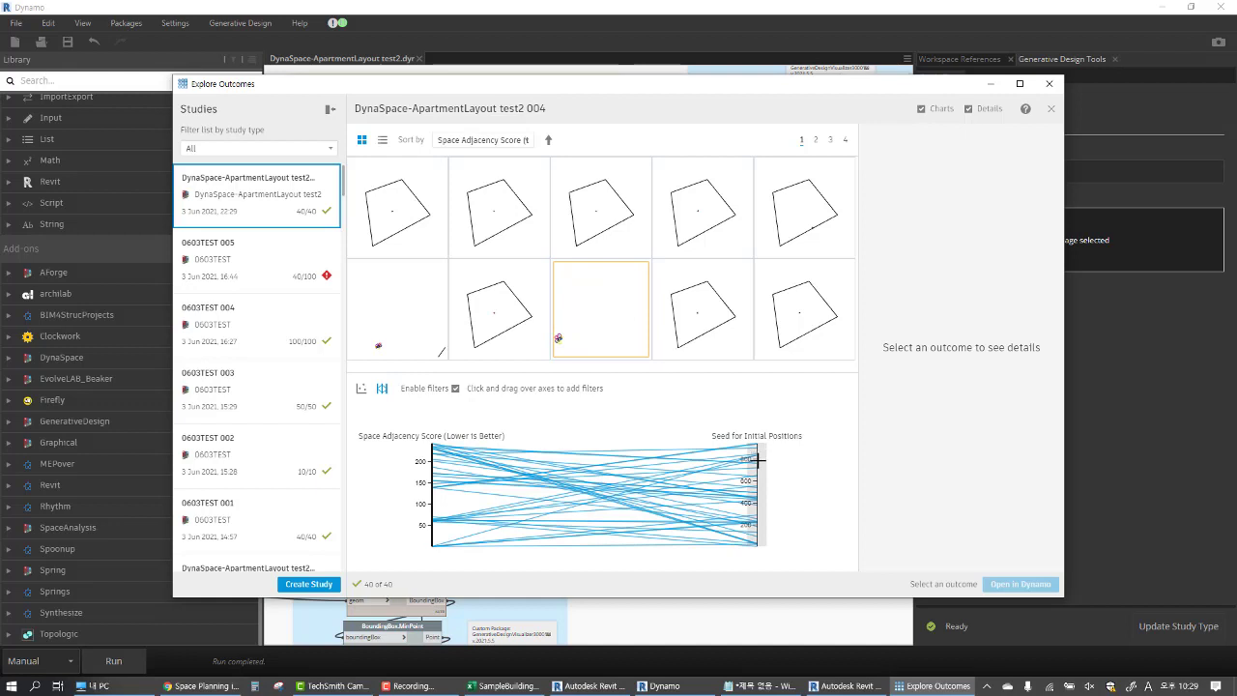
{"action": "left_click_drag", "start_coordinate": [759, 450], "coordinate": [759, 464]}
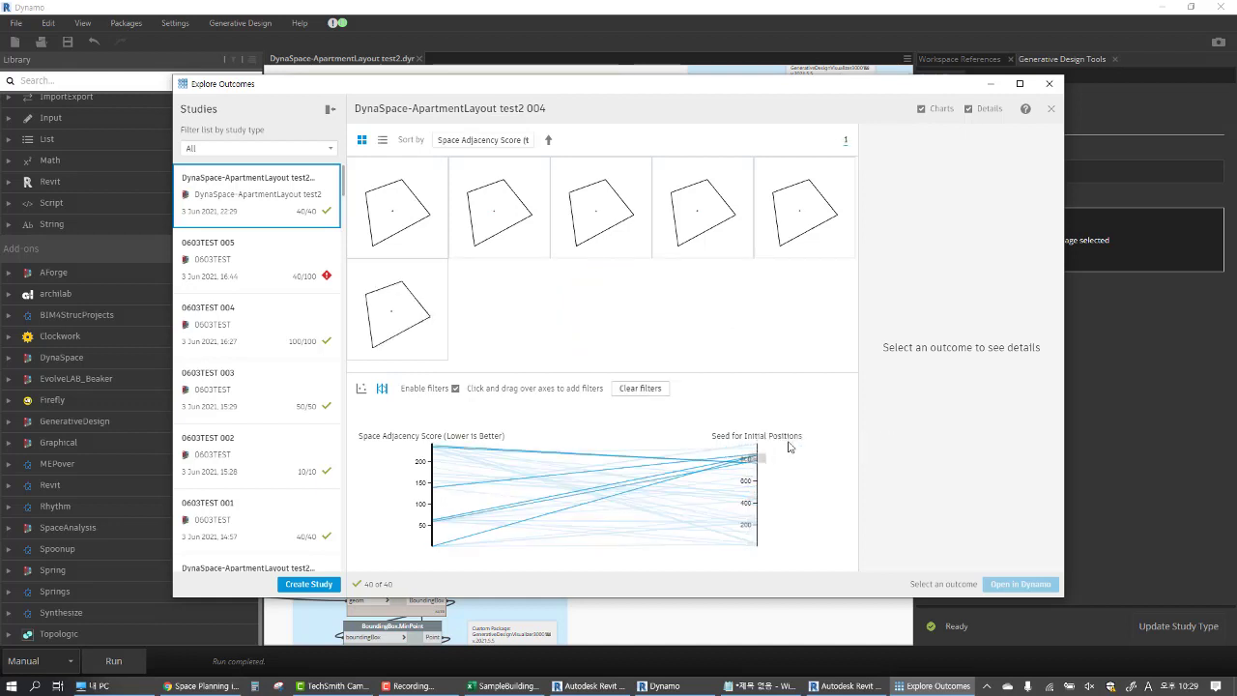
{"action": "left_click", "coordinate": [400, 323]}
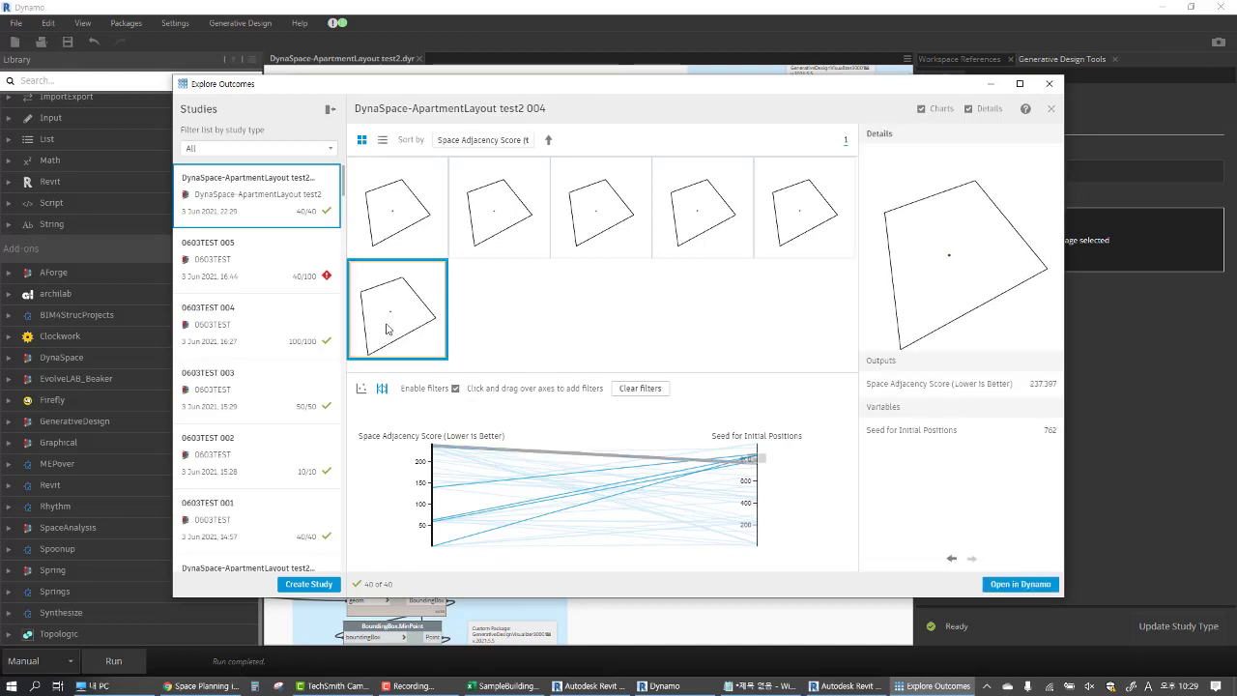
{"action": "scroll", "coordinate": [391, 328], "scroll_direction": "up", "scroll_amount": 2}
{"action": "scroll", "coordinate": [391, 337], "scroll_direction": "up", "scroll_amount": 2}
{"action": "scroll", "coordinate": [391, 336], "scroll_direction": "up", "scroll_amount": 2}
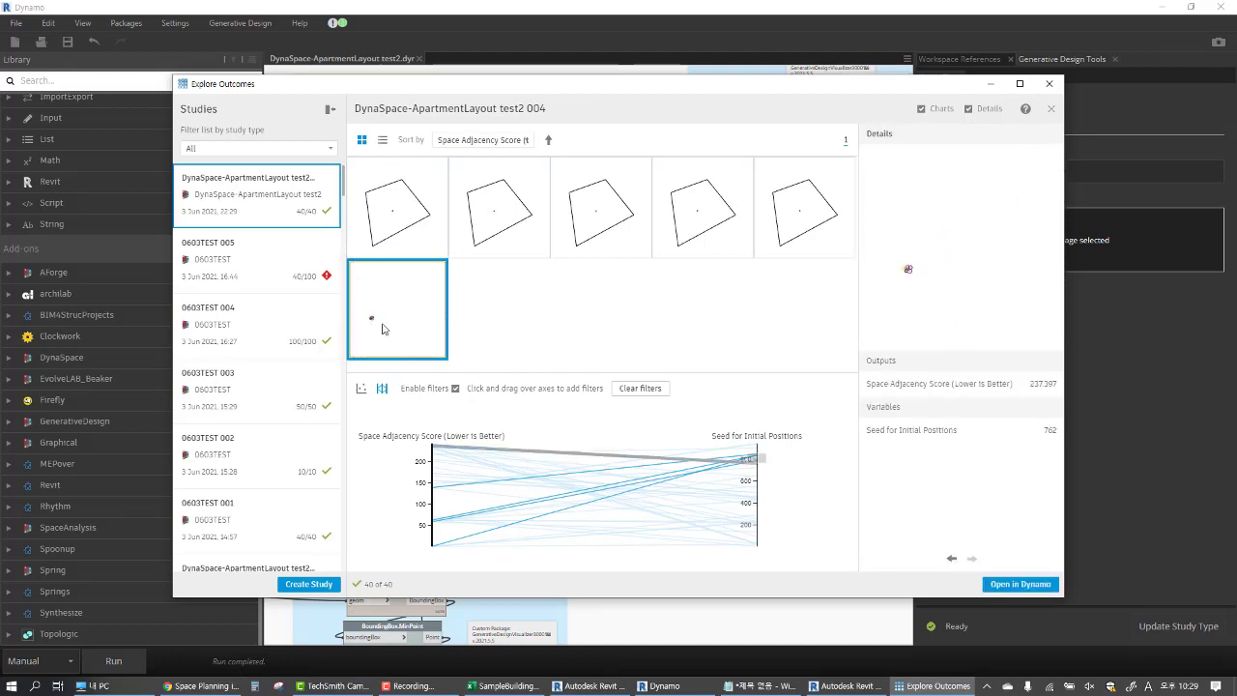
{"action": "scroll", "coordinate": [903, 288], "scroll_direction": "up", "scroll_amount": 2}
{"action": "scroll", "coordinate": [900, 286], "scroll_direction": "up", "scroll_amount": 2}
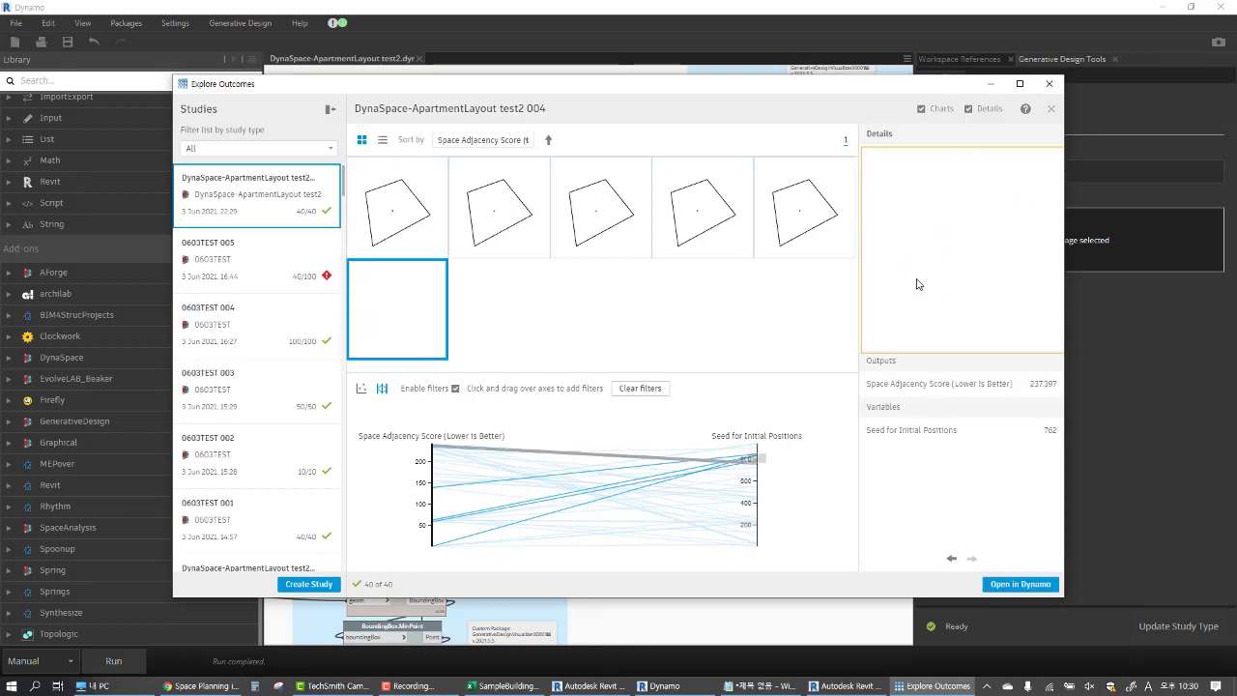
{"action": "scroll", "coordinate": [916, 286], "scroll_direction": "down", "scroll_amount": 3}
{"action": "scroll", "coordinate": [928, 276], "scroll_direction": "up", "scroll_amount": 1}
{"action": "scroll", "coordinate": [930, 271], "scroll_direction": "down", "scroll_amount": 1}
Close Explore Outcomes and start editing the Kitchen width in F2 in Excel
{"action": "left_click", "coordinate": [1051, 86]}
{"action": "scroll", "coordinate": [652, 372], "scroll_direction": "down", "scroll_amount": 5}
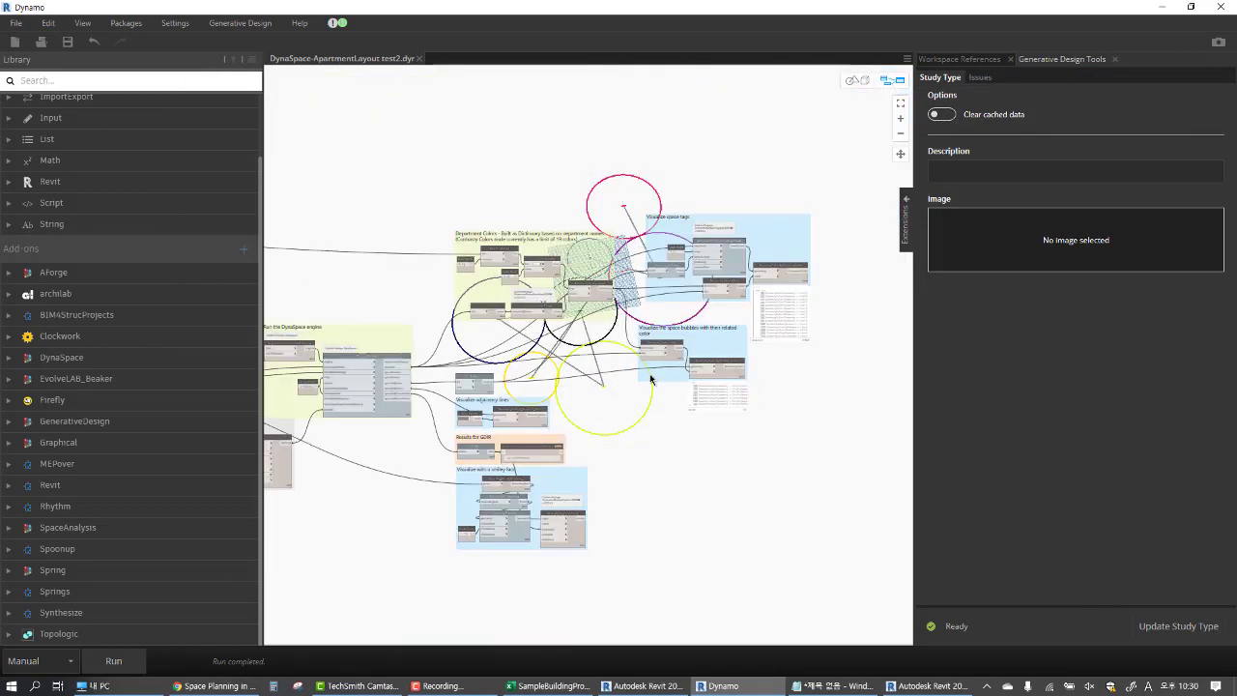
{"action": "scroll", "coordinate": [677, 362], "scroll_direction": "down", "scroll_amount": 2}
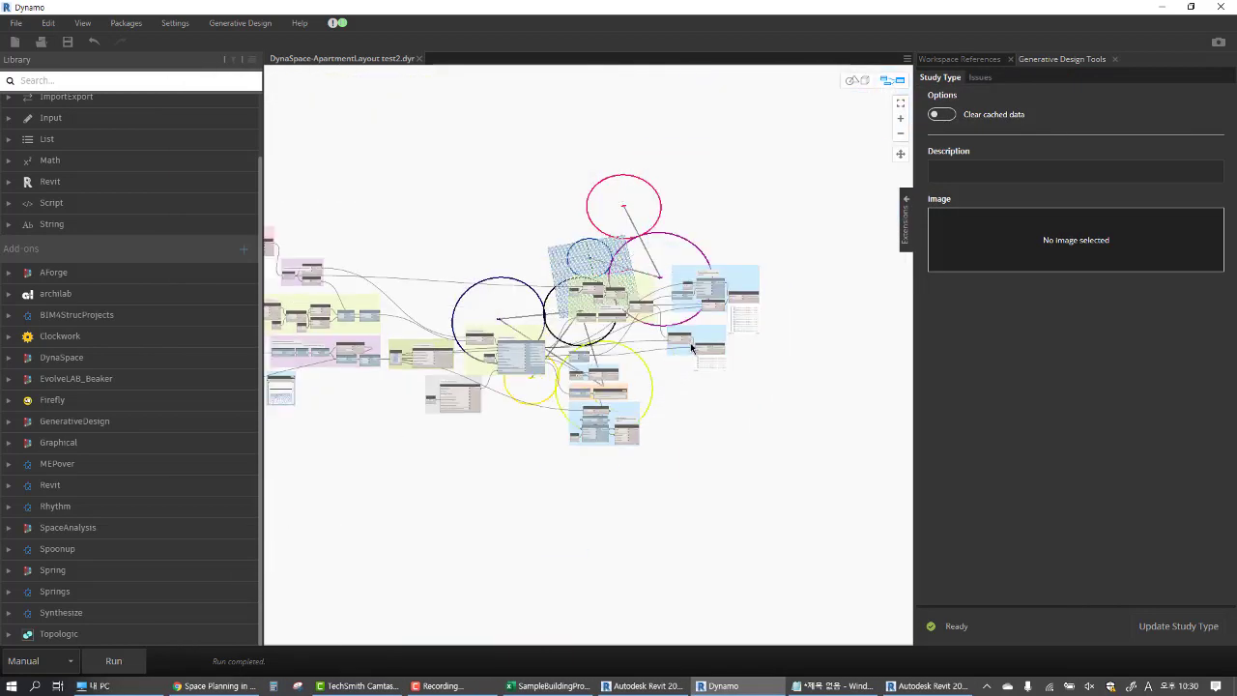
{"action": "left_click", "coordinate": [548, 685]}
{"action": "double_click", "coordinate": [387, 171]}
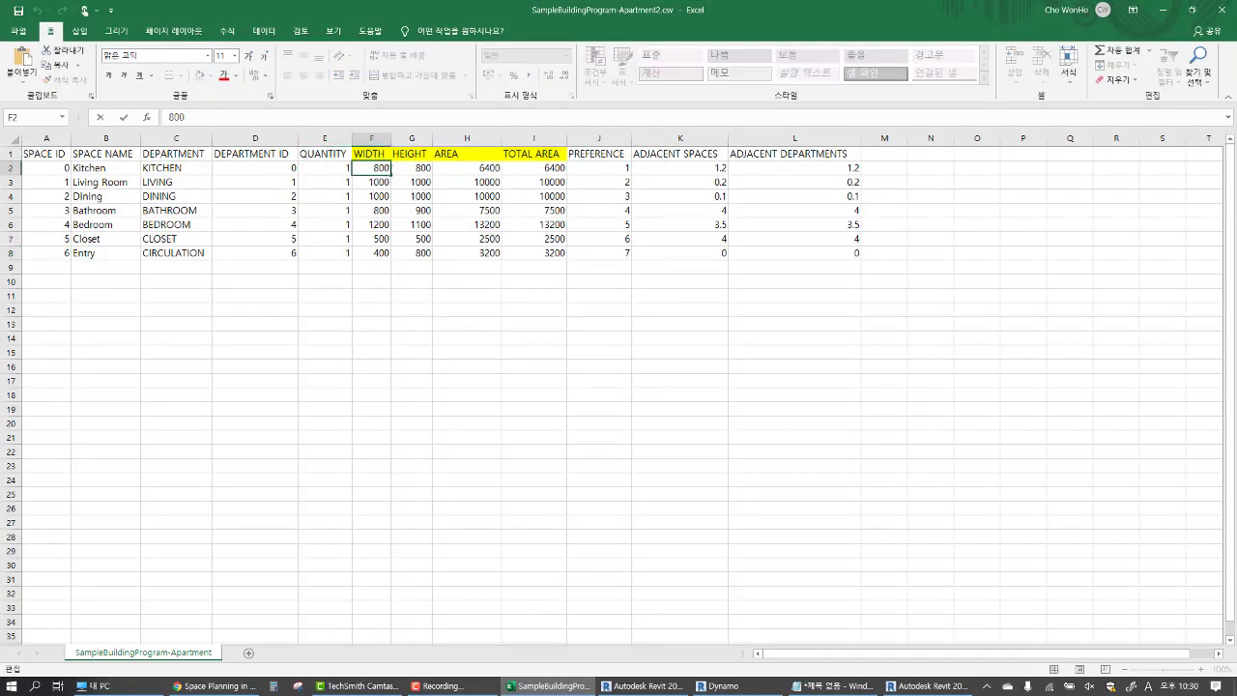
Append a 0 to each WIDTH value, making Kitchen 8000 and Living Room 10000
{"action": "left_click", "coordinate": [384, 183]}
{"action": "double_click", "coordinate": [385, 184]}
{"action": "type", "text": "0"}
{"action": "left_click", "coordinate": [385, 195]}
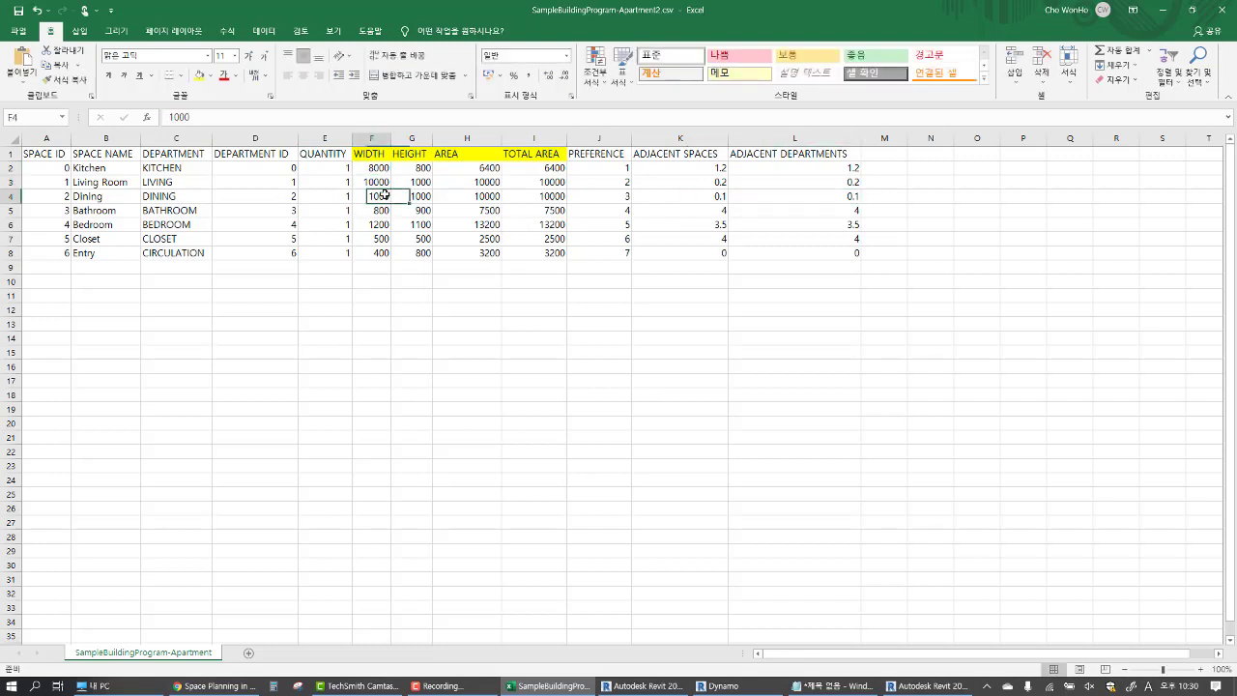
{"action": "double_click", "coordinate": [384, 195]}
{"action": "type", "text": "0"}
{"action": "double_click", "coordinate": [386, 209]}
{"action": "left_click", "coordinate": [386, 221]}
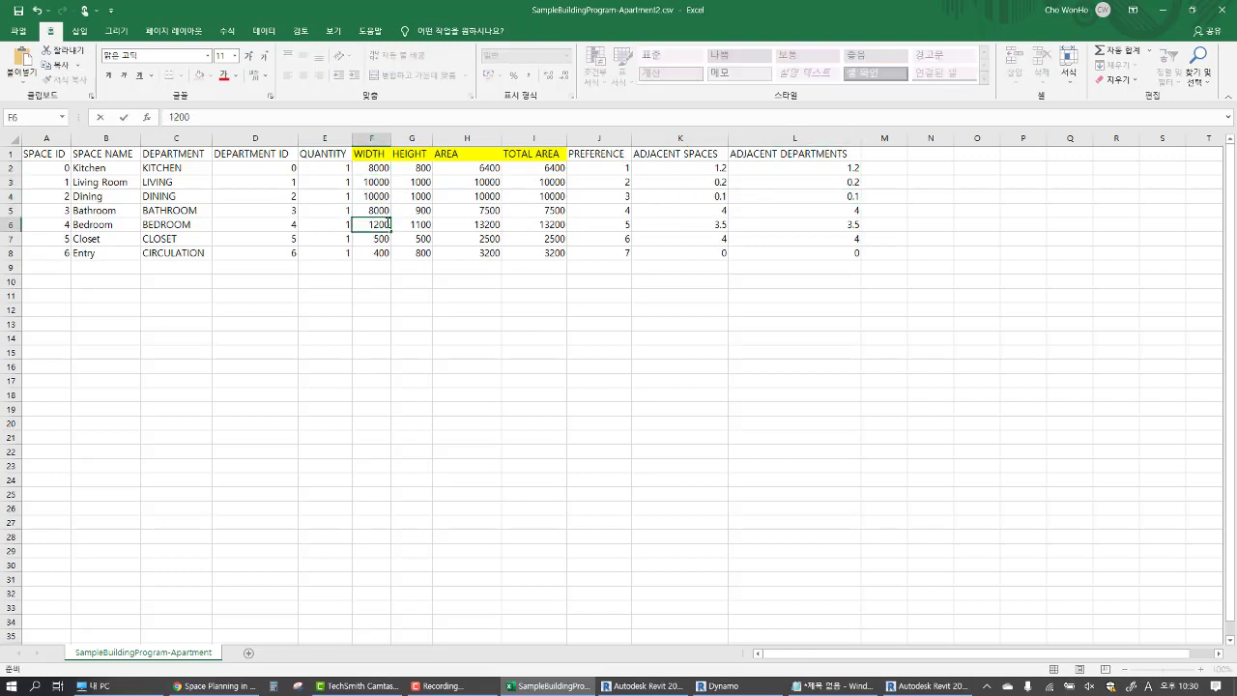
{"action": "type", "text": "0"}
{"action": "double_click", "coordinate": [385, 239]}
{"action": "type", "text": "0"}
{"action": "double_click", "coordinate": [385, 253]}
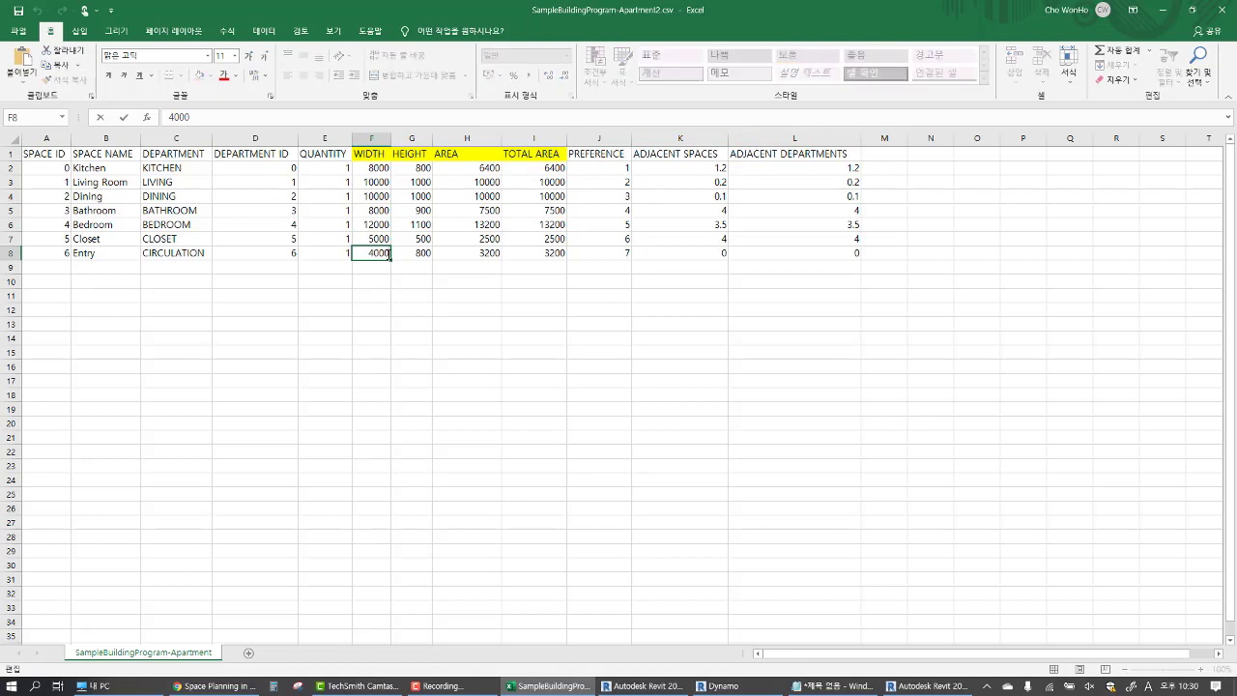
{"action": "type", "text": "0"}
{"action": "key", "text": "ctrl+Return"}
Copy the widths in F2:F8 into the HEIGHT column at G2:G8
{"action": "left_click_drag", "start_coordinate": [384, 174], "coordinate": [377, 255]}
{"action": "key", "text": "ctrl+c"}
{"action": "left_click", "coordinate": [419, 170]}
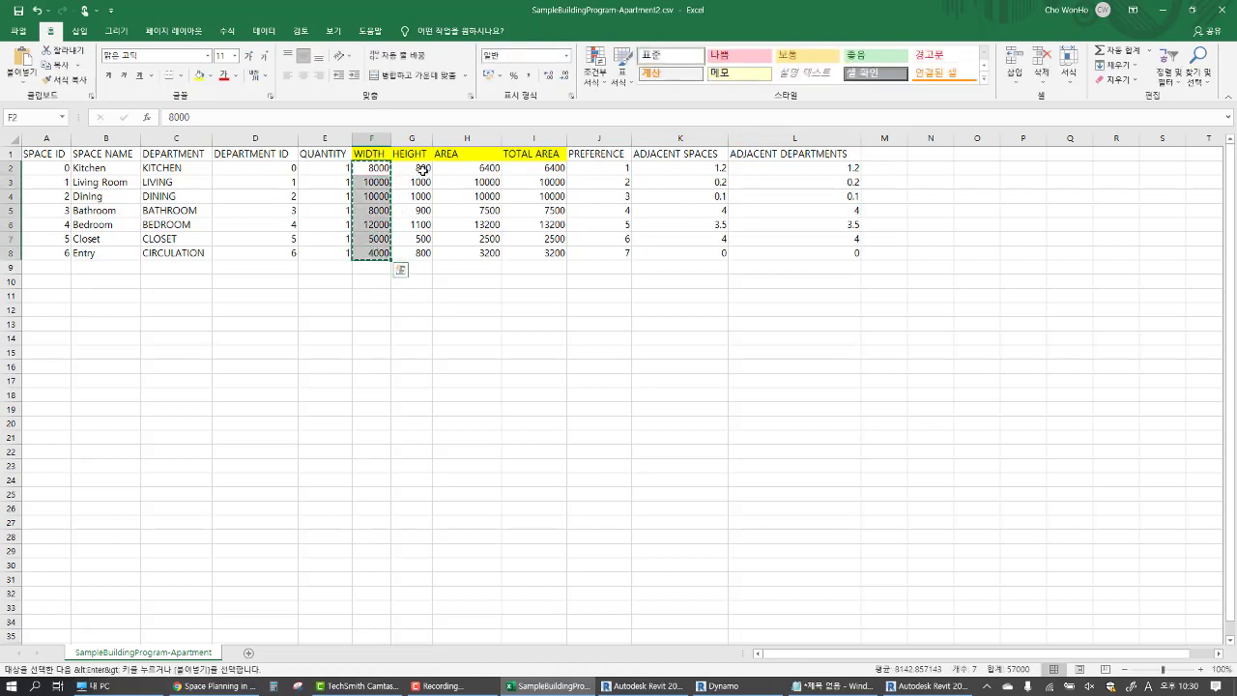
{"action": "key", "text": "ctrl+v"}
Append 00 to each AREA value in column H, e.g. Dining 1000000
{"action": "left_click_drag", "start_coordinate": [488, 169], "coordinate": [488, 242]}
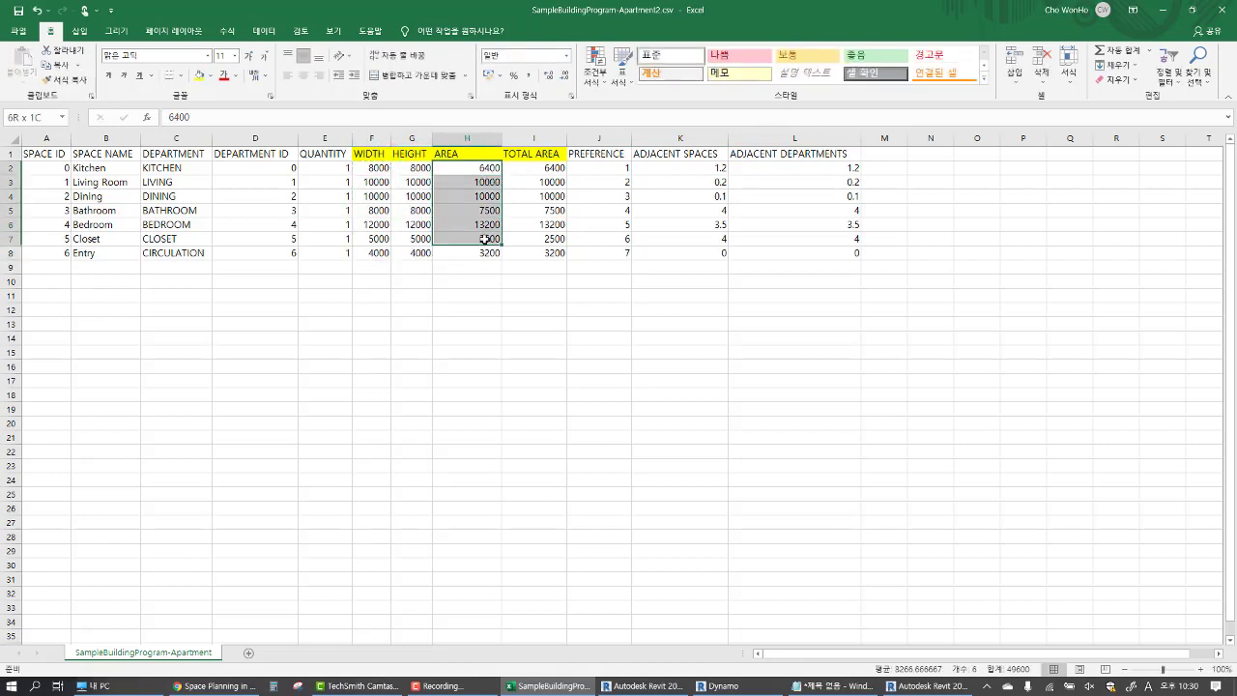
{"action": "left_click", "coordinate": [494, 169]}
{"action": "double_click", "coordinate": [494, 169]}
{"action": "type", "text": "00"}
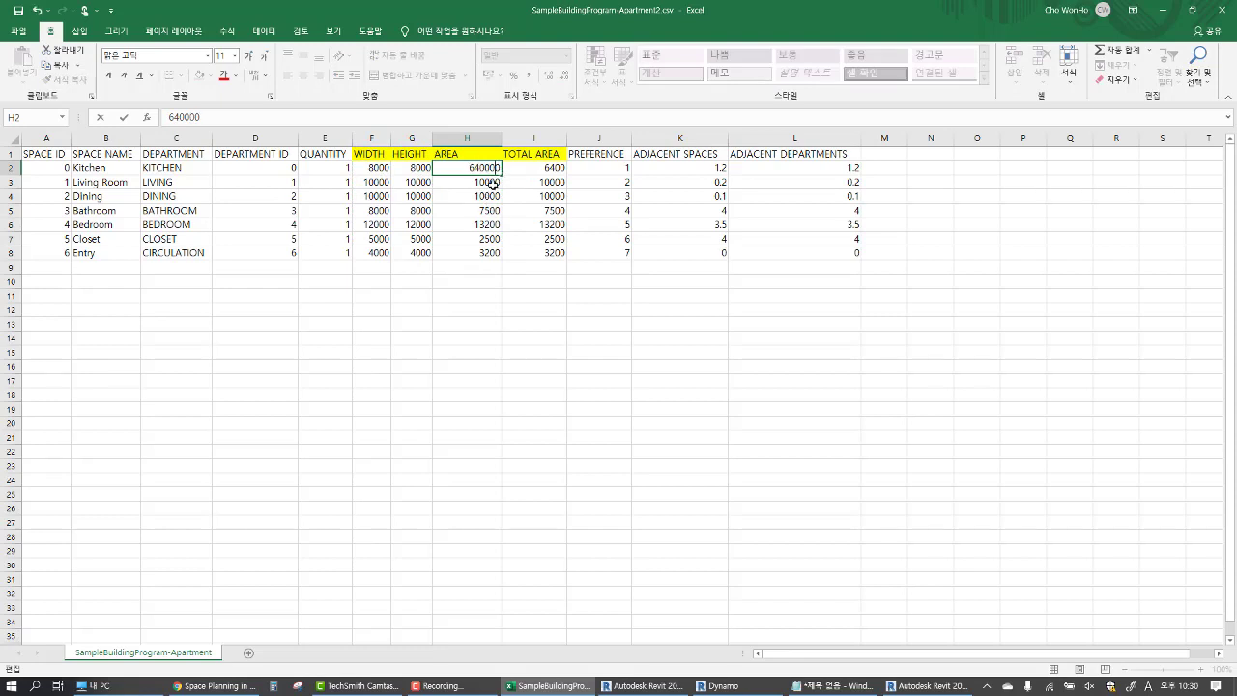
{"action": "double_click", "coordinate": [493, 184]}
{"action": "type", "text": "00"}
{"action": "key", "text": "Return"}
{"action": "key", "text": "Return"}
{"action": "double_click", "coordinate": [493, 209]}
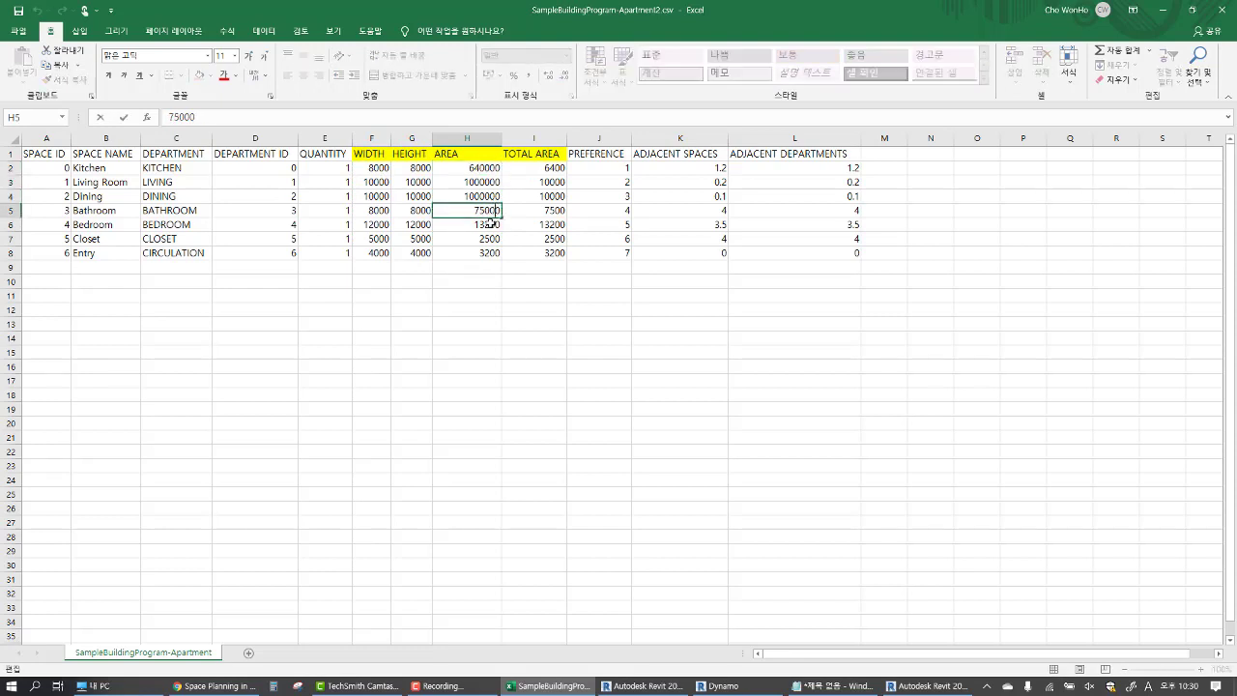
{"action": "type", "text": "00"}
{"action": "key", "text": "Return"}
{"action": "key", "text": "Return"}
{"action": "double_click", "coordinate": [492, 239]}
{"action": "type", "text": "00"}
{"action": "key", "text": "Return"}
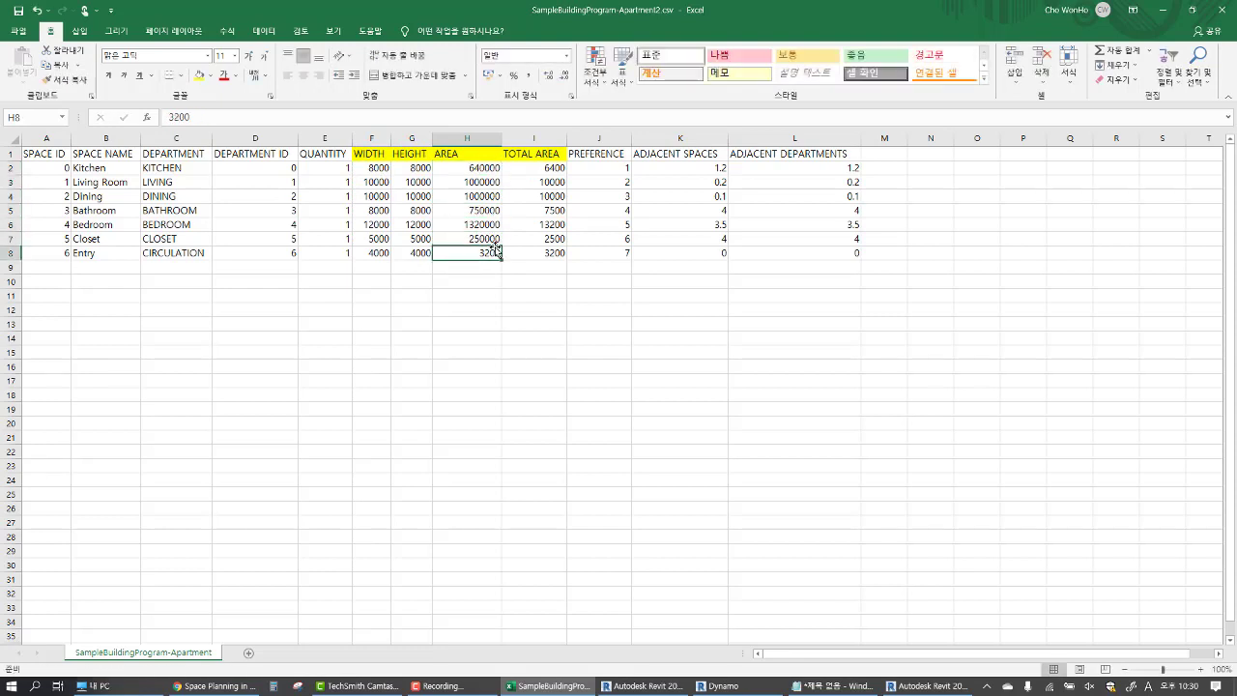
{"action": "double_click", "coordinate": [495, 251]}
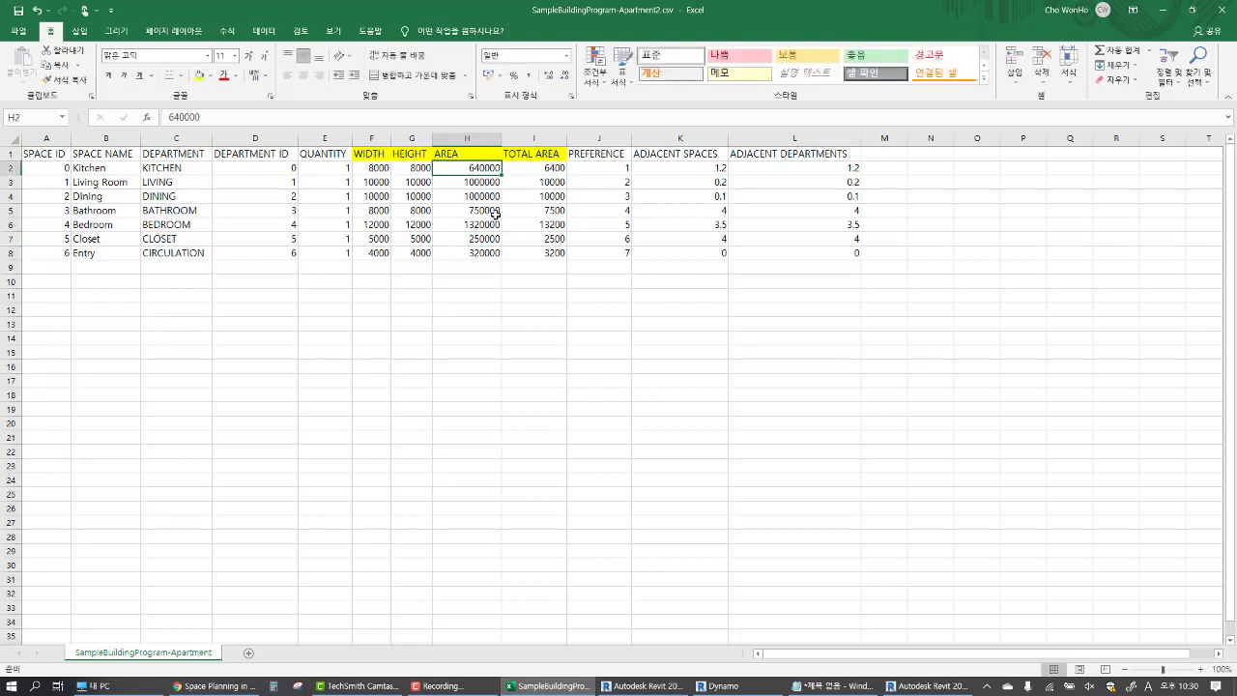
Copy the areas in H2:H8 into TOTAL AREA at I2:I8
{"action": "left_click_drag", "start_coordinate": [467, 168], "coordinate": [467, 252]}
{"action": "key", "text": "ctrl+c"}
{"action": "left_click", "coordinate": [534, 167]}
{"action": "key", "text": "ctrl+v"}
{"action": "left_click", "coordinate": [551, 269]}
{"action": "key", "text": "Escape"}
{"action": "left_click", "coordinate": [693, 196]}
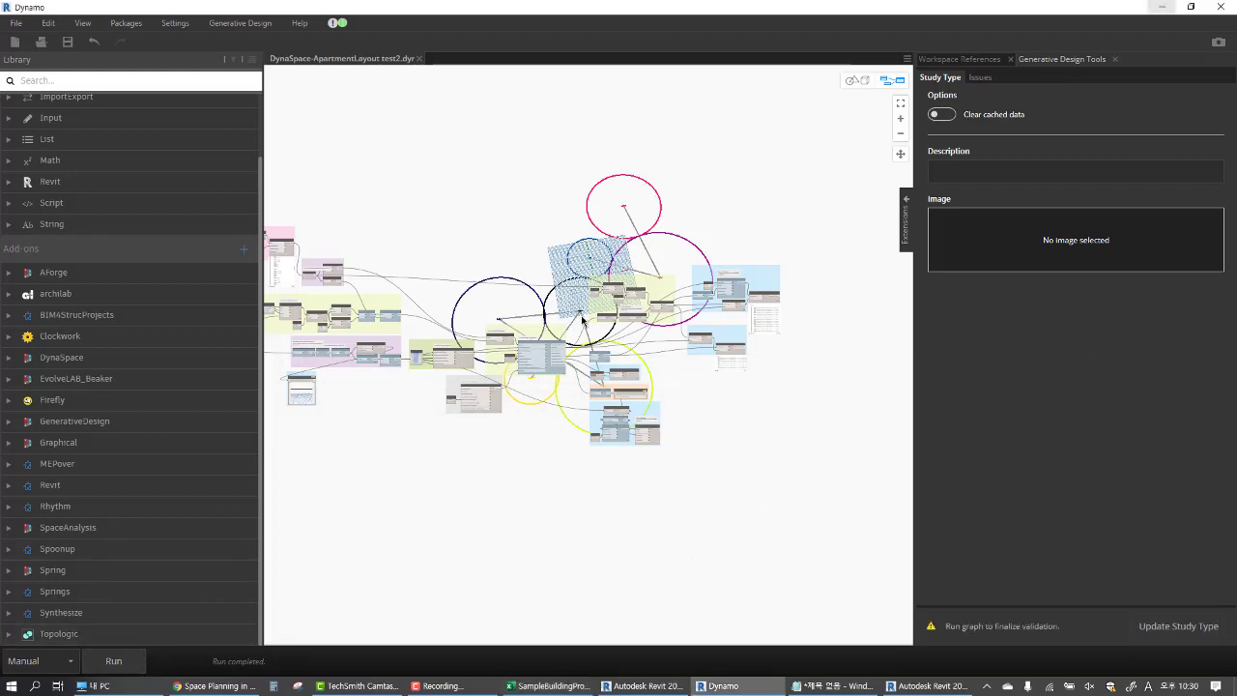
Run the graph, then cancel and dismiss the Revit 2021 crash report without sending
{"action": "left_click", "coordinate": [114, 664]}
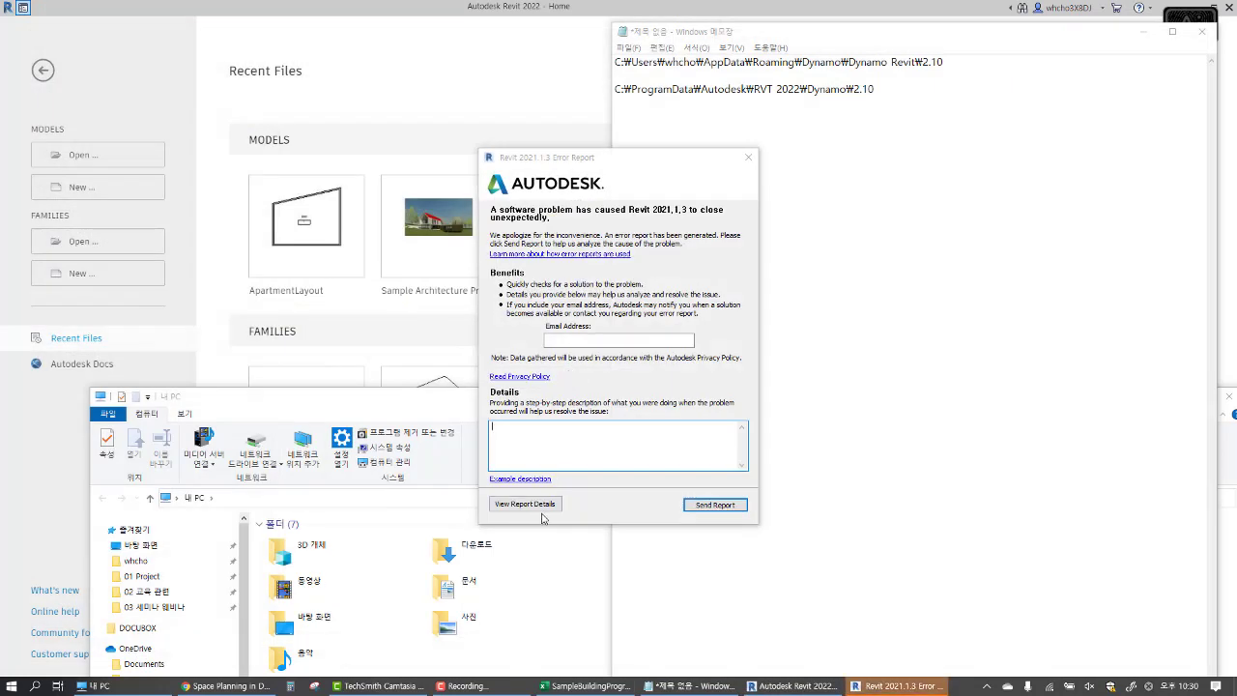
{"action": "left_click", "coordinate": [748, 157]}
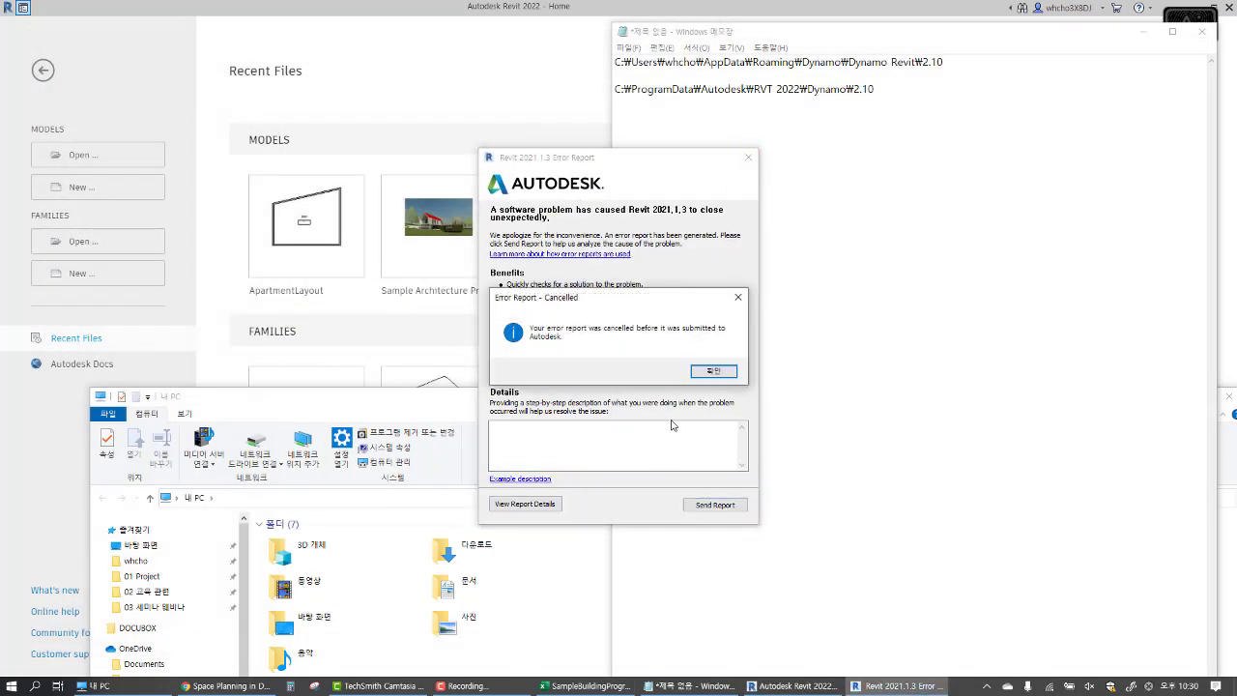
{"action": "left_click", "coordinate": [713, 371]}
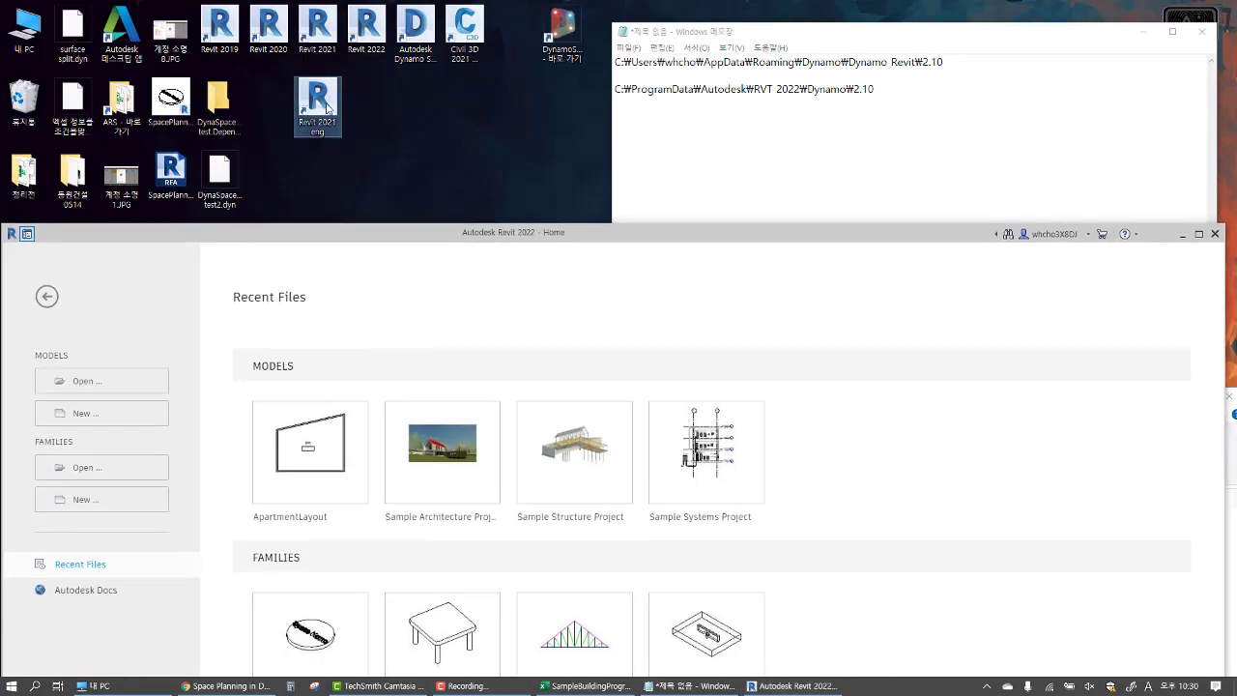
Start Revit 2021, open ApartmentLayout in Revit 2022, maximize it, and go to Manage for Dynamo
{"action": "double_click", "coordinate": [327, 106]}
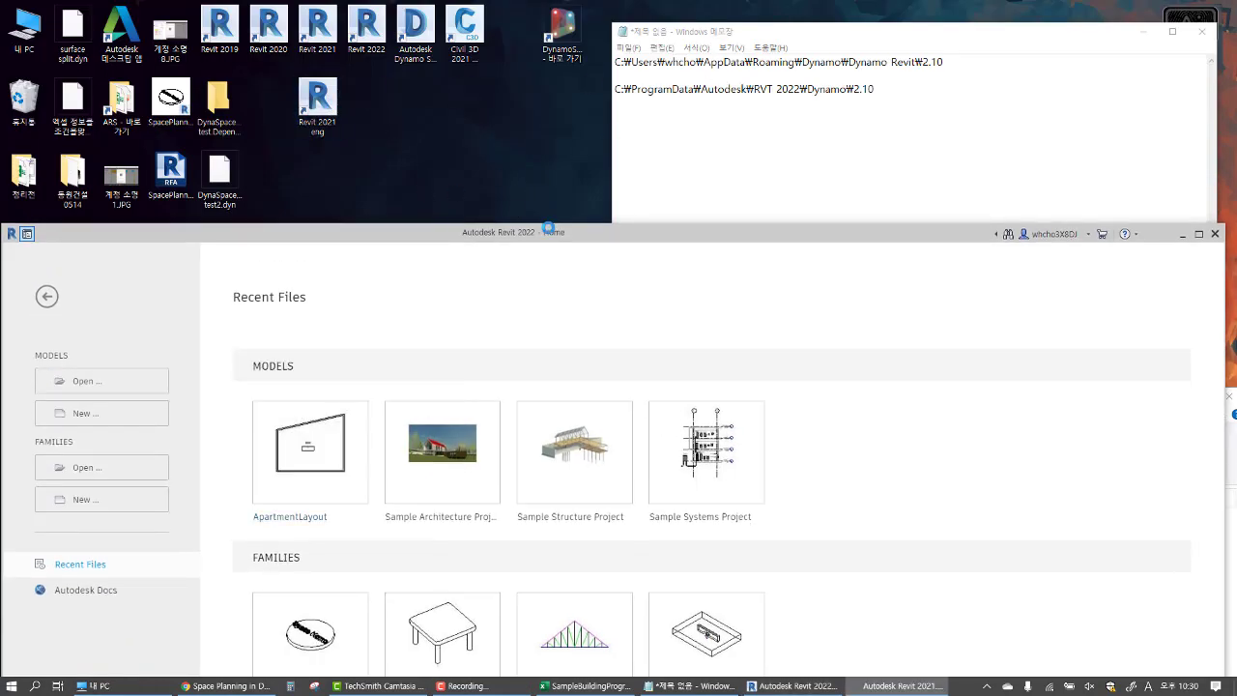
{"action": "left_click", "coordinate": [307, 478]}
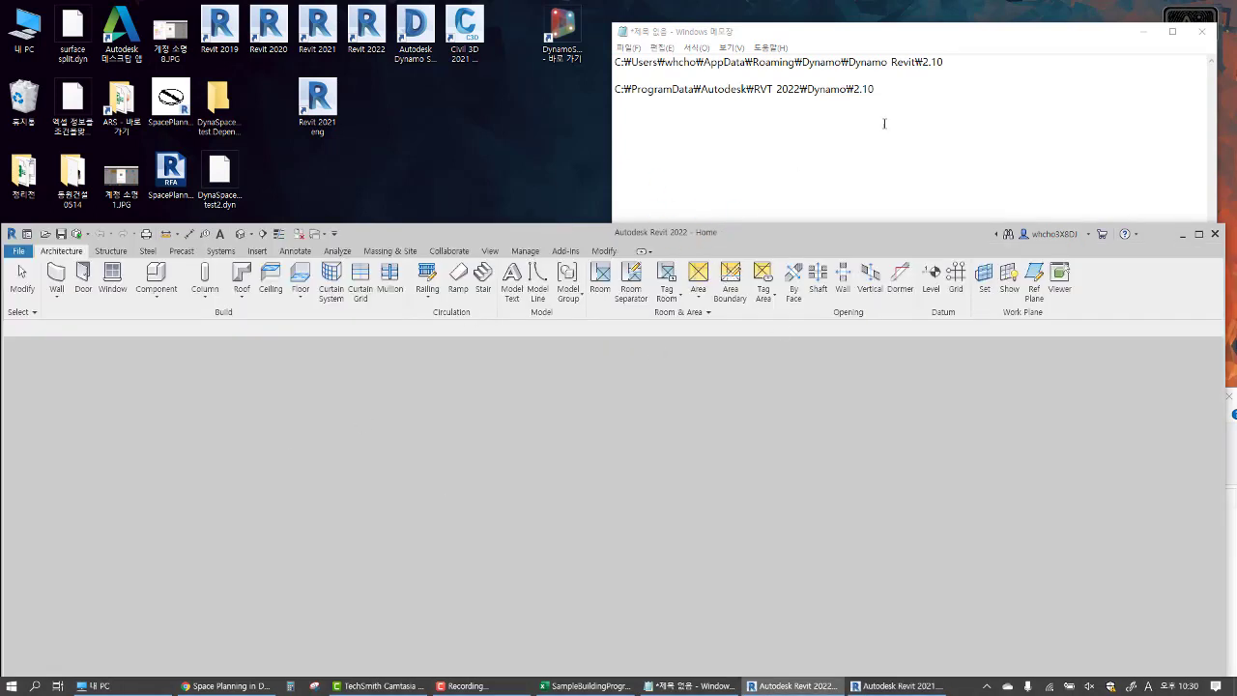
{"action": "left_click", "coordinate": [889, 89]}
{"action": "key", "text": "ctrl+a"}
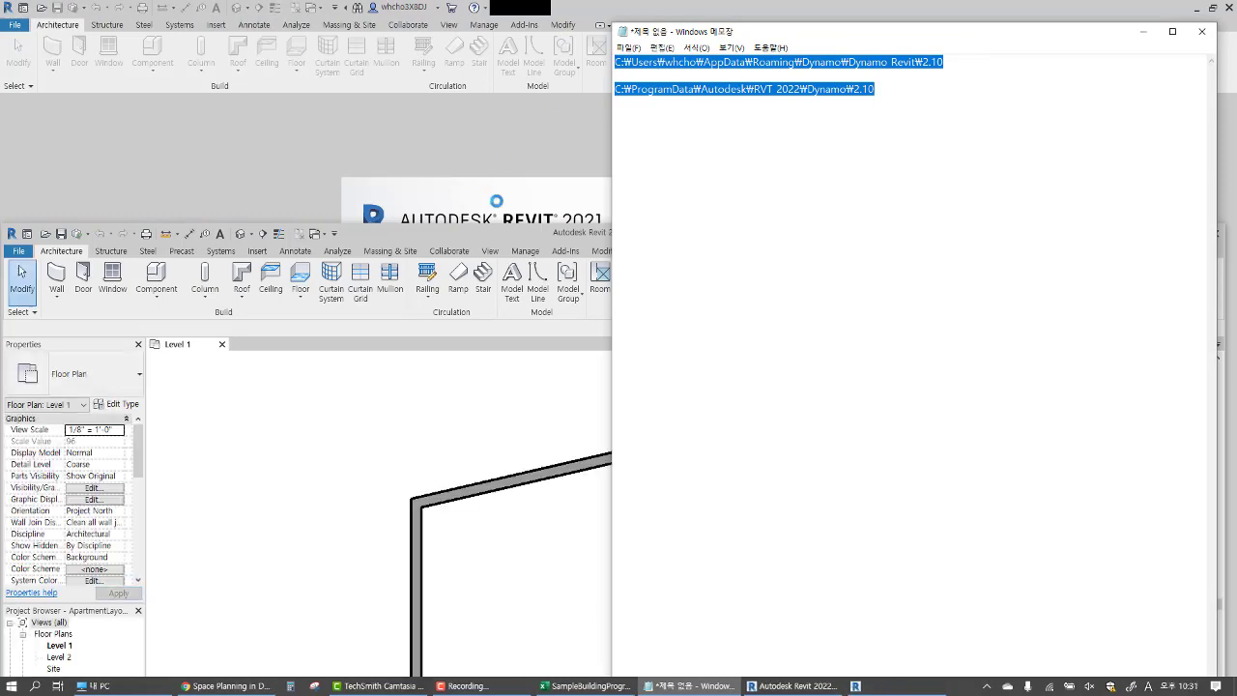
{"action": "double_click", "coordinate": [501, 240]}
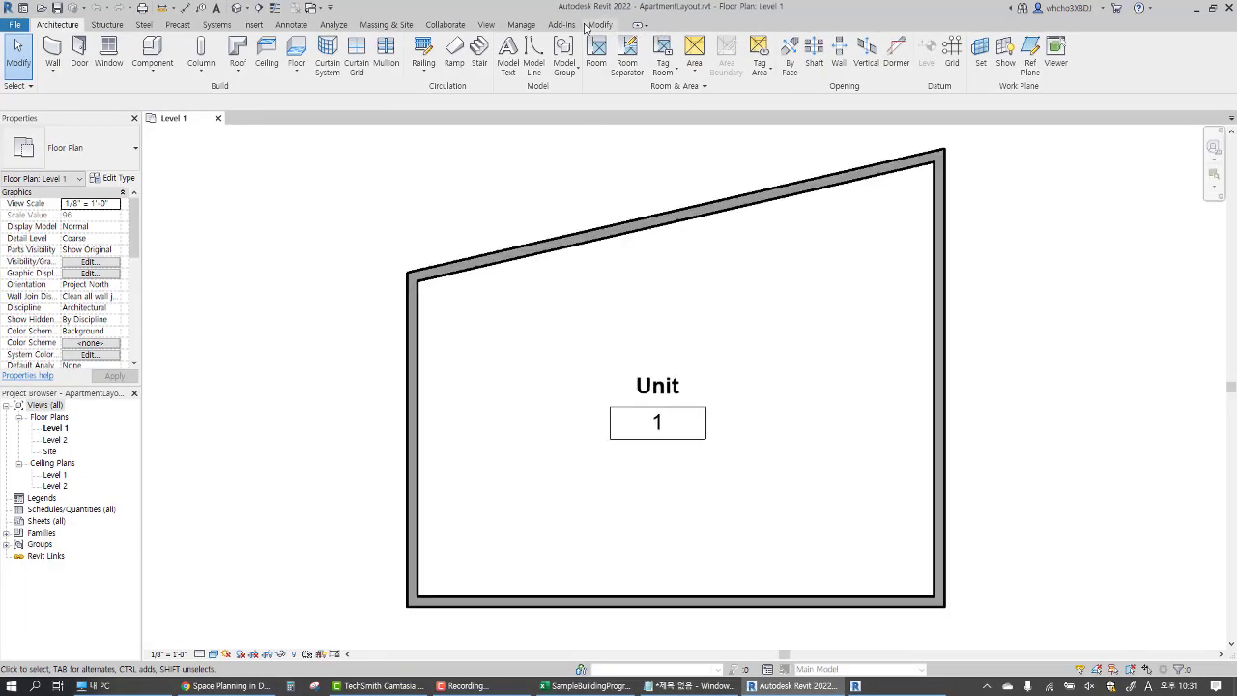
{"action": "left_click", "coordinate": [521, 25]}
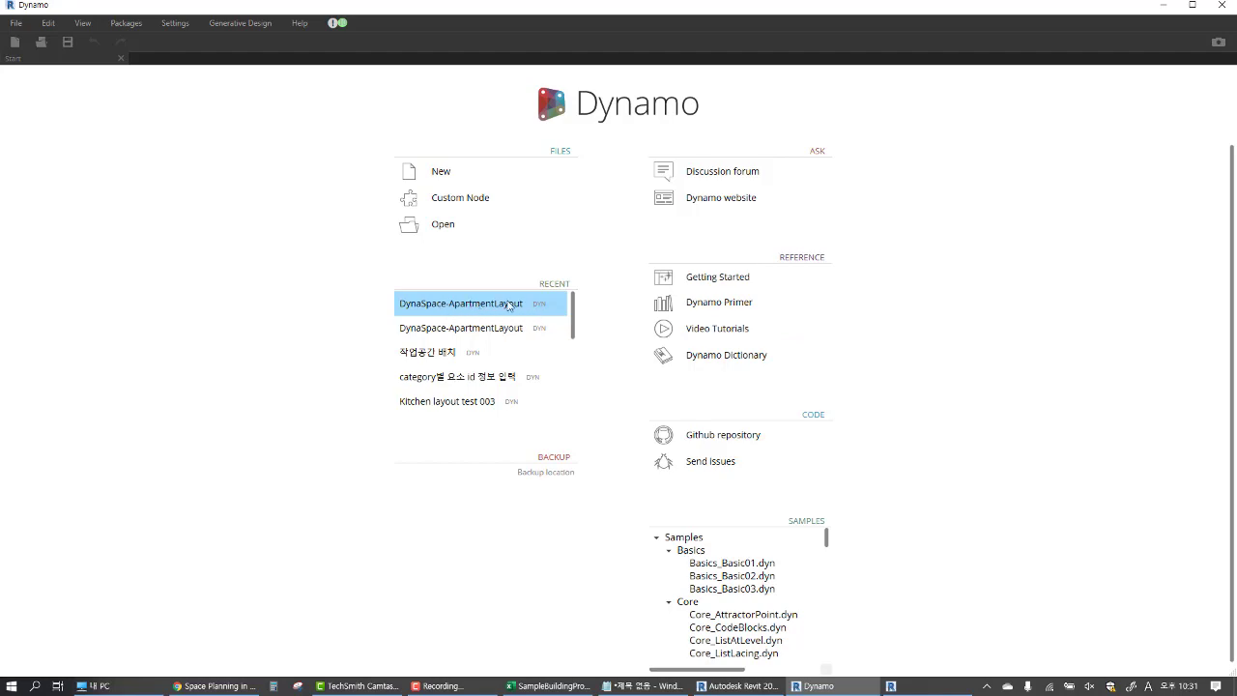
Open the recent DynaSpace-ApartmentLayout graph and bring up the node and package path settings
{"action": "left_click", "coordinate": [509, 311]}
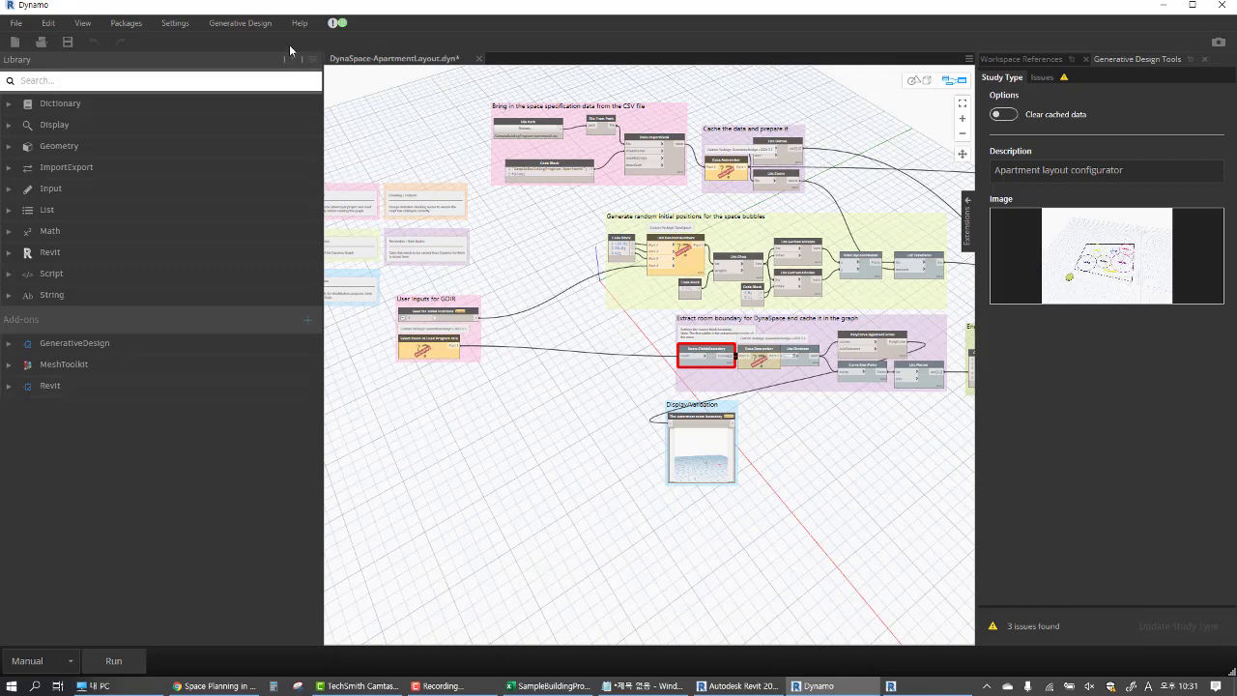
{"action": "left_click", "coordinate": [175, 22]}
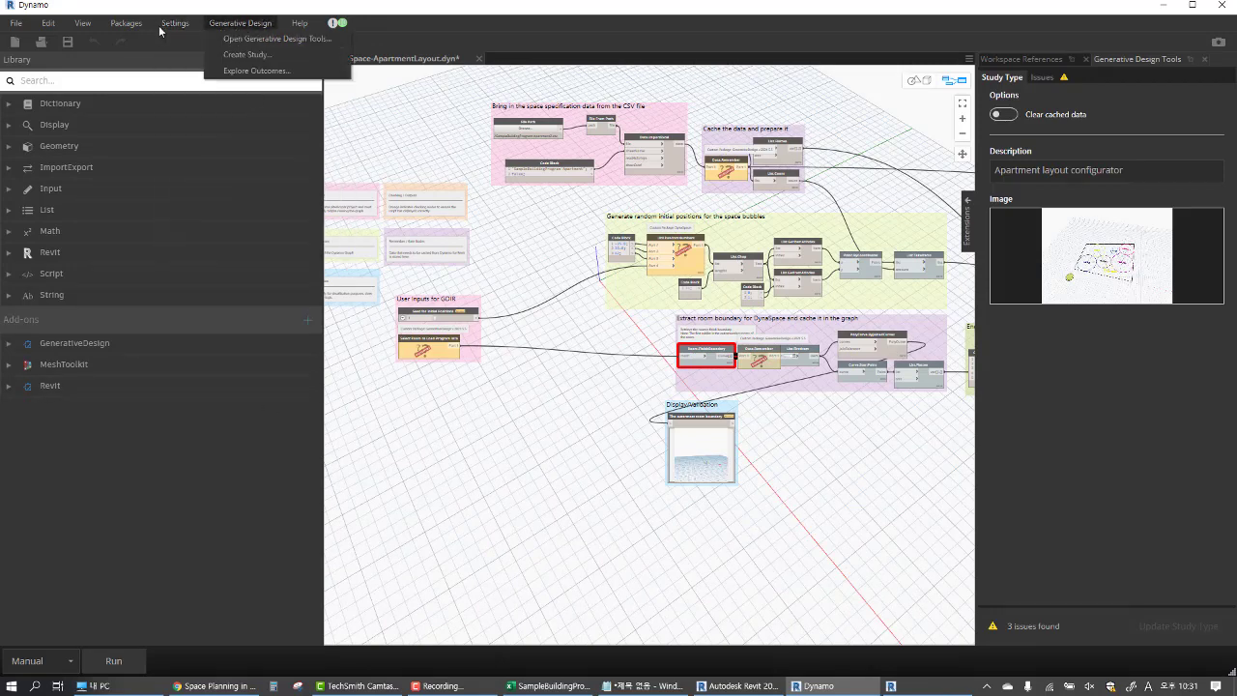
{"action": "left_click", "coordinate": [249, 237]}
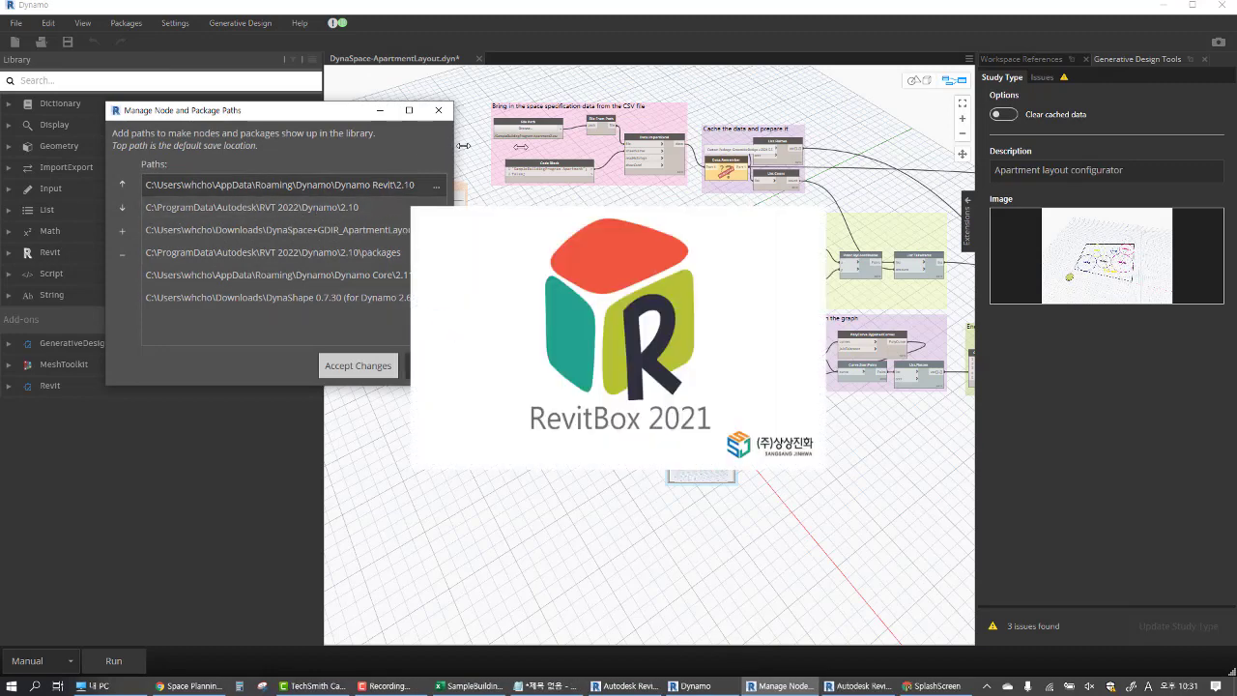
Remove the DynaSpace Dependencies, RVT 2022, Core 2.11 and DynaShape paths, accept, and close Dynamo
{"action": "left_click_drag", "start_coordinate": [619, 123], "coordinate": [567, 453]}
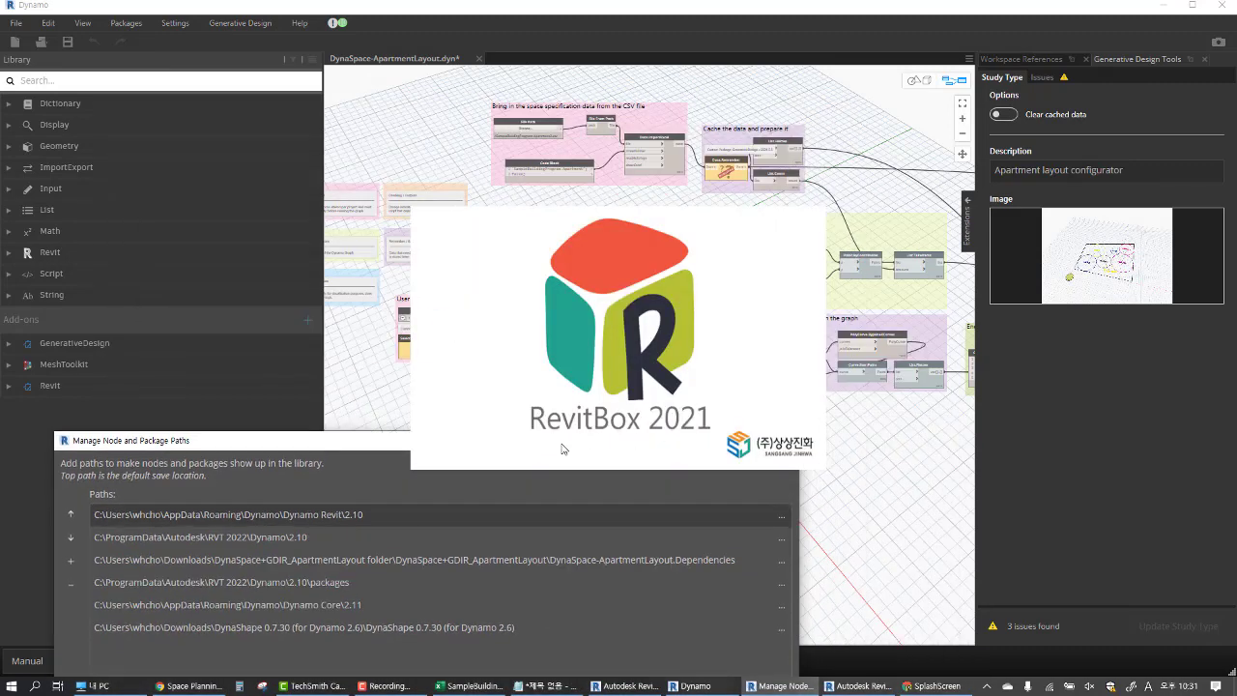
{"action": "left_click", "coordinate": [71, 584]}
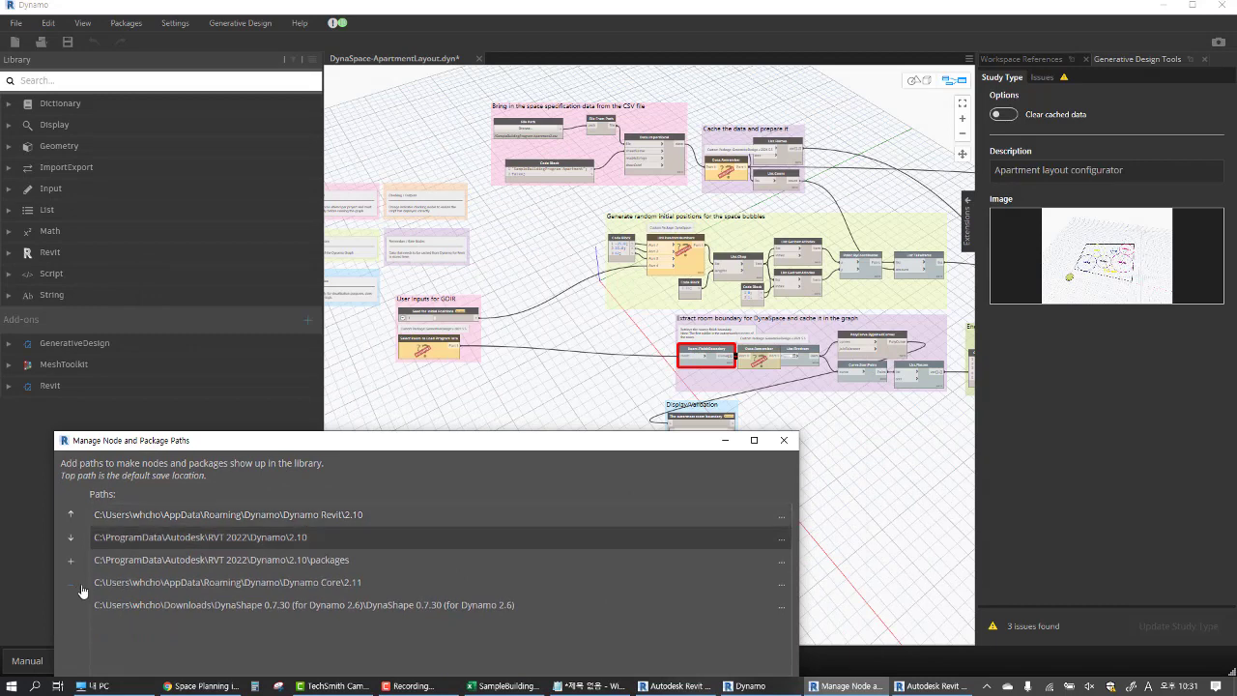
{"action": "left_click", "coordinate": [71, 583]}
{"action": "left_click", "coordinate": [71, 583]}
{"action": "left_click", "coordinate": [120, 560]}
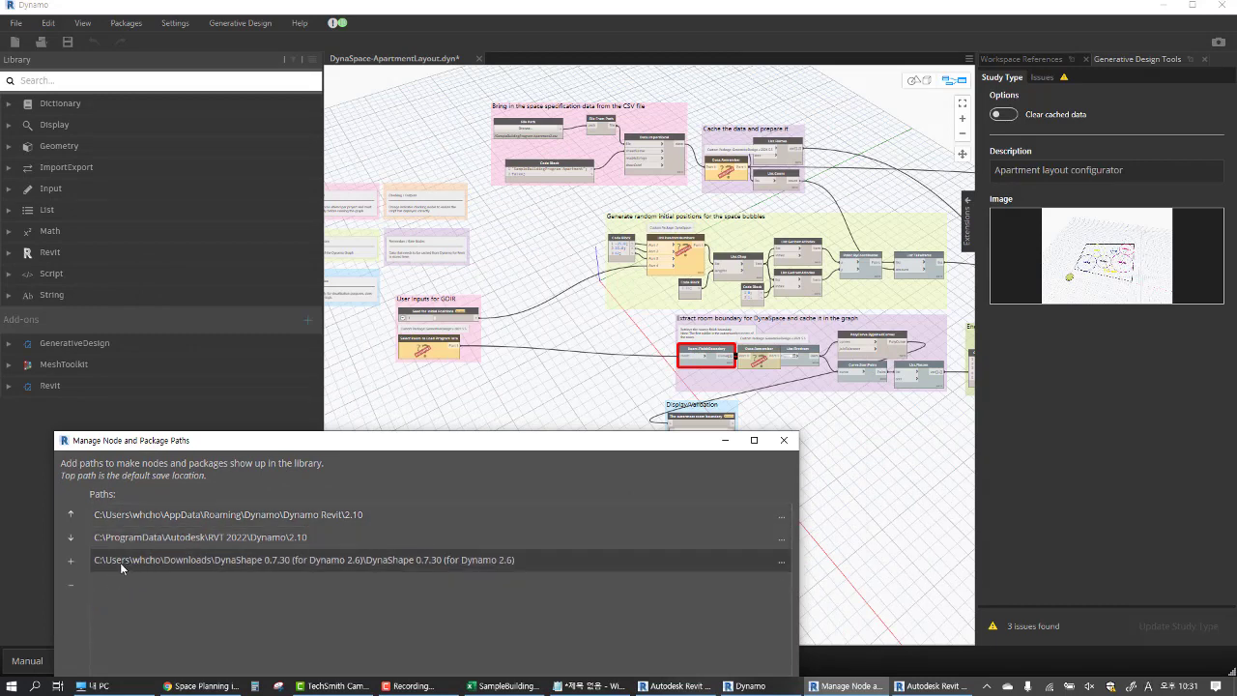
{"action": "left_click", "coordinate": [70, 584]}
{"action": "left_click_drag", "start_coordinate": [235, 445], "coordinate": [226, 144]}
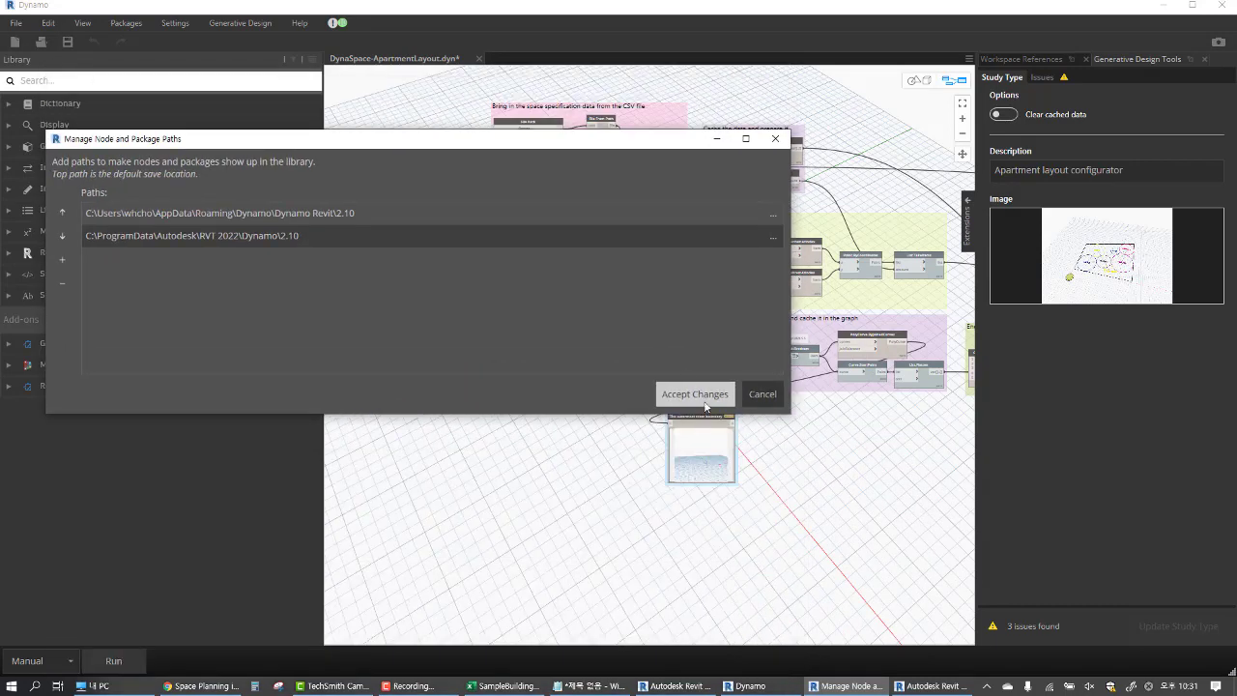
{"action": "left_click", "coordinate": [684, 394]}
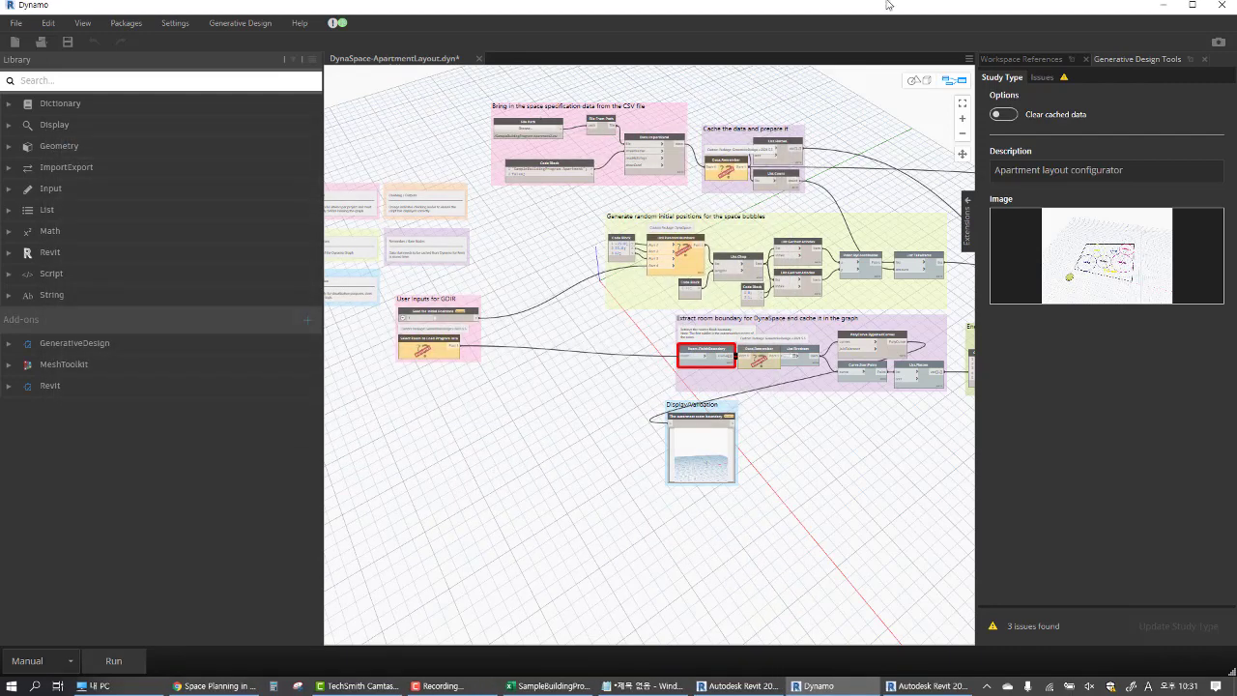
{"action": "key", "text": "alt+F4"}
Decline saving the graph, open Project1 in Revit 2021, and bring up Dynamo
{"action": "left_click", "coordinate": [622, 375]}
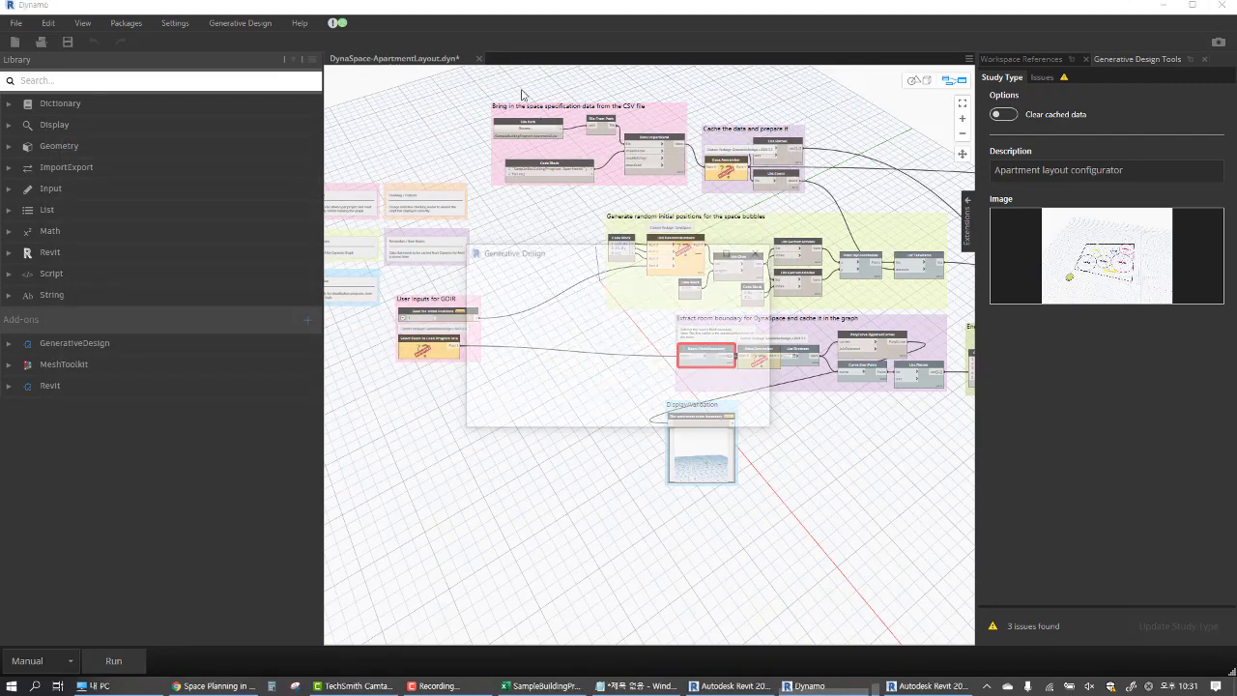
{"action": "left_click", "coordinate": [500, 210]}
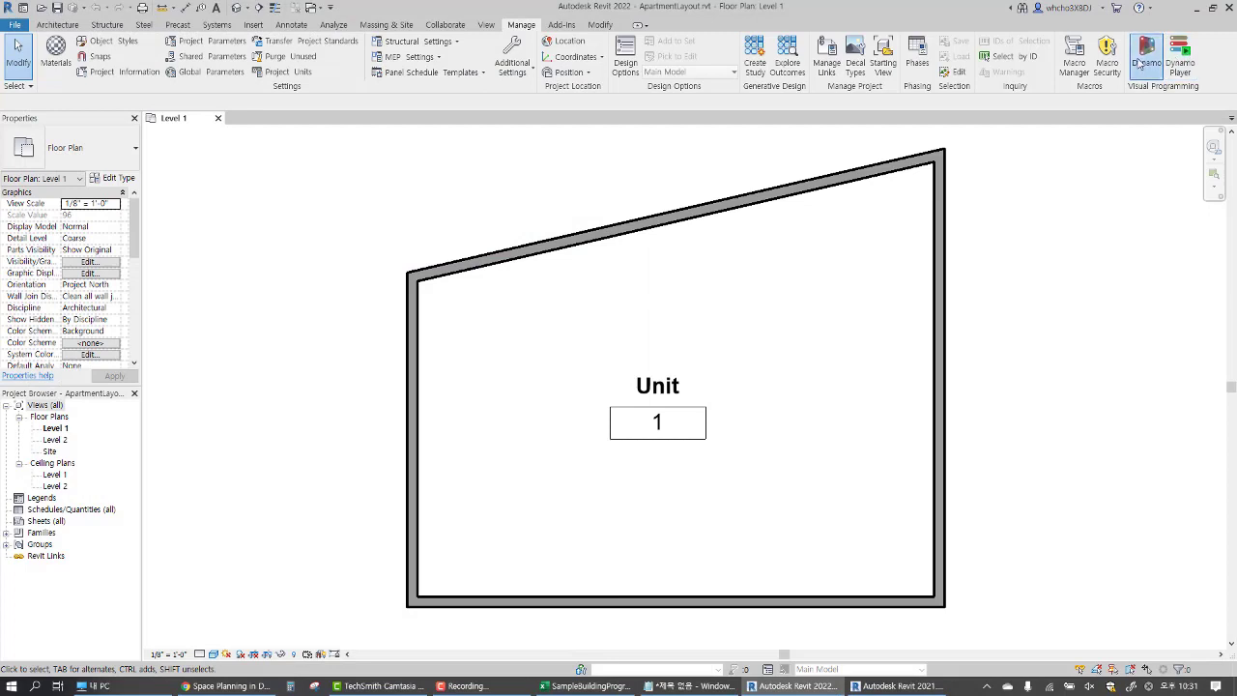
{"action": "left_click", "coordinate": [895, 685]}
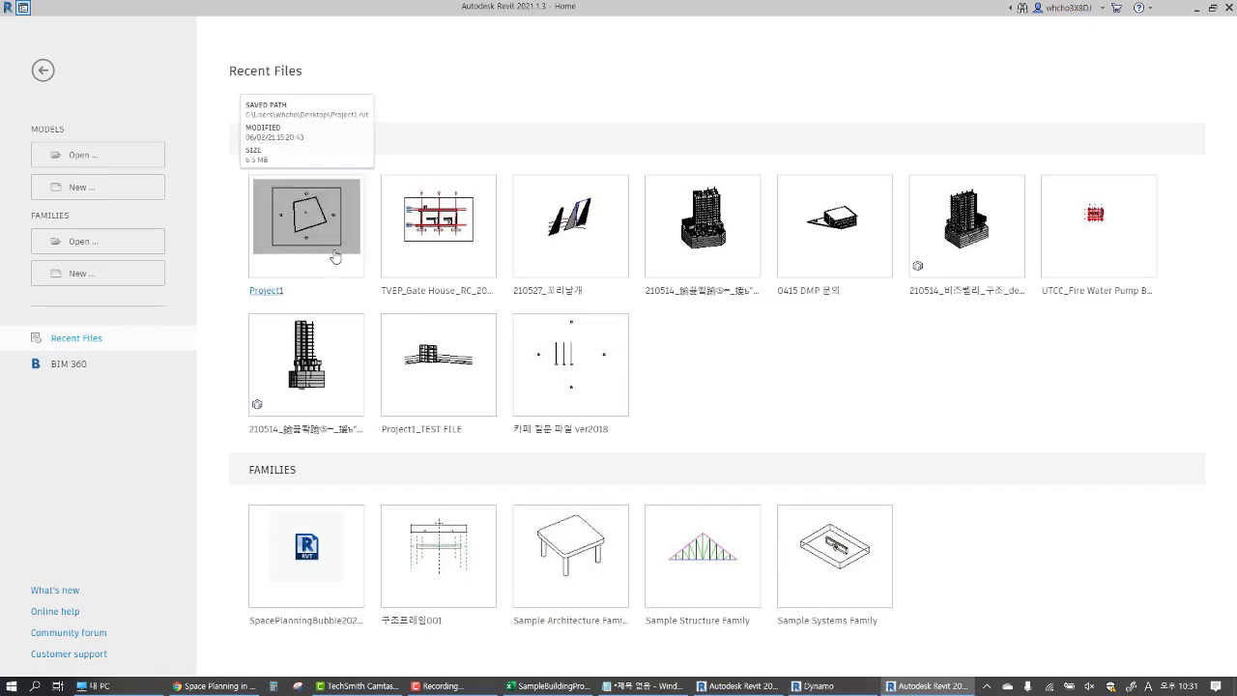
{"action": "left_click", "coordinate": [334, 256]}
{"action": "left_click", "coordinate": [817, 685]}
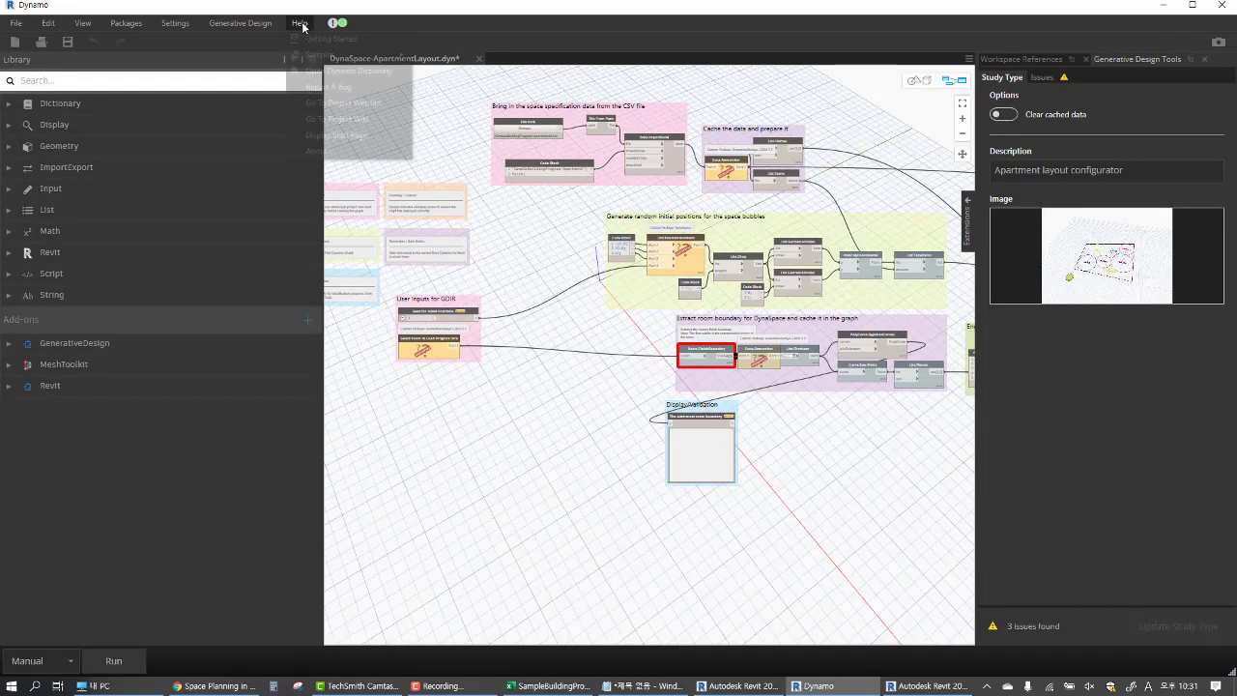
Check Help > About to confirm Dynamo Core 2.10.1
{"action": "left_click", "coordinate": [301, 23]}
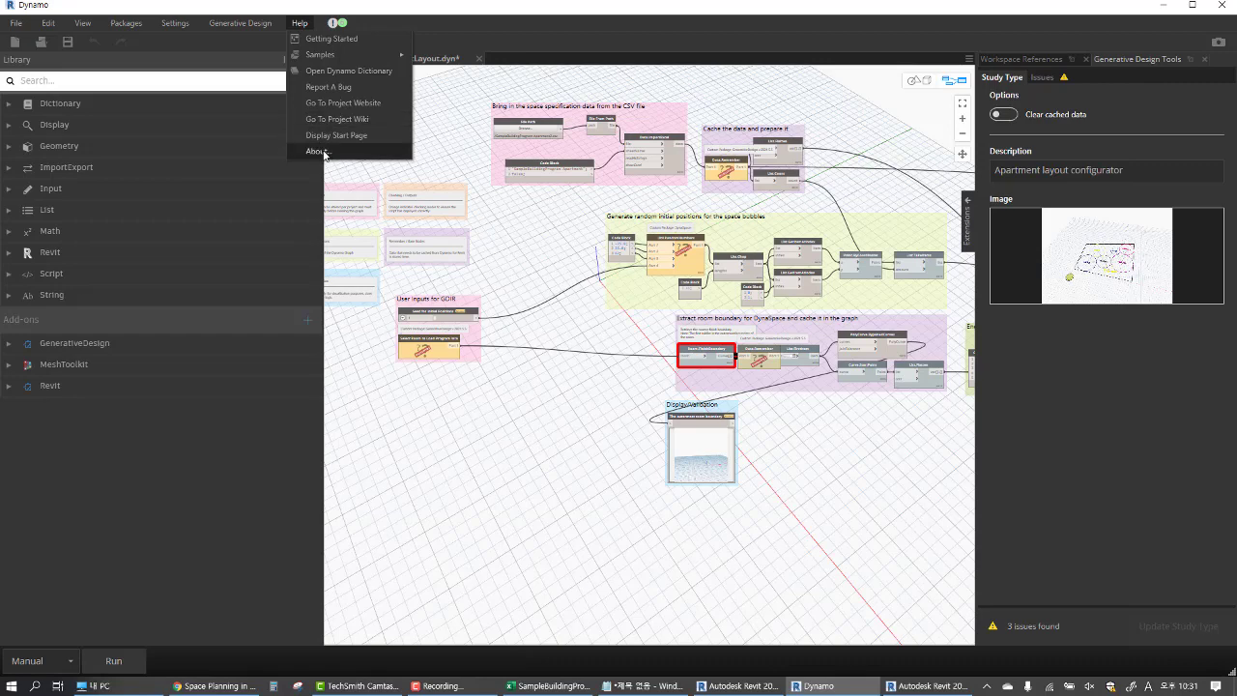
{"action": "left_click", "coordinate": [314, 155]}
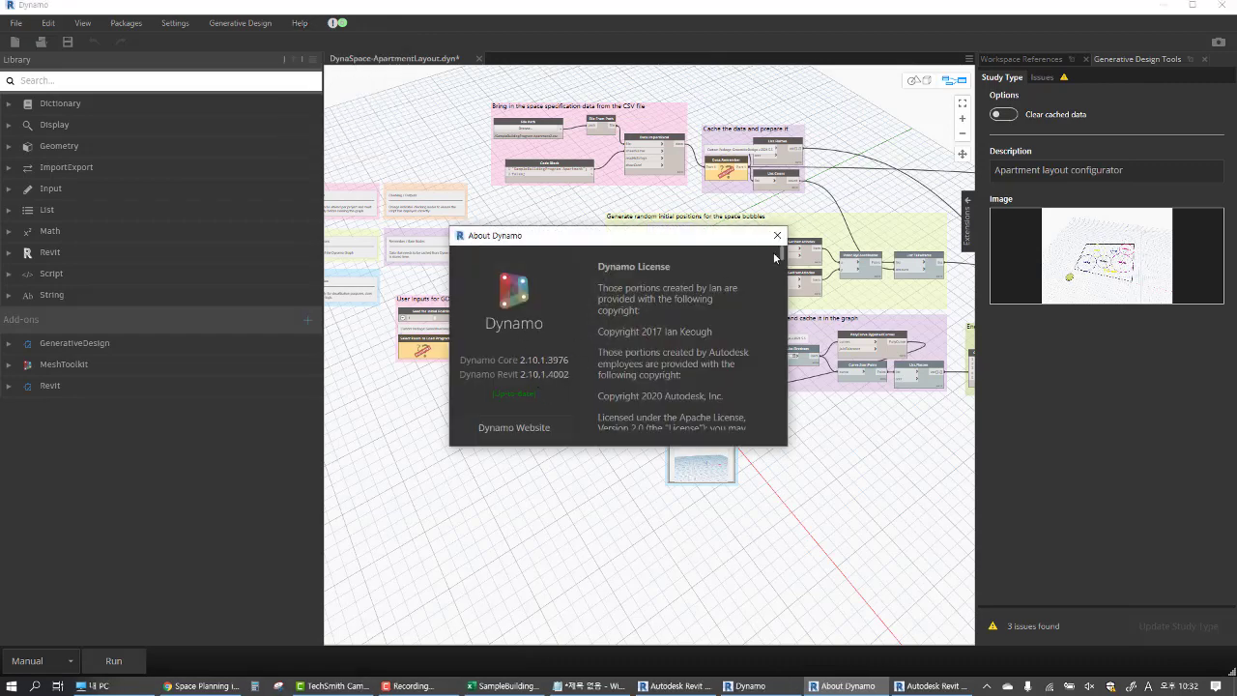
{"action": "left_click", "coordinate": [777, 234]}
{"action": "middle_click_drag", "start_coordinate": [503, 320], "coordinate": [570, 355]}
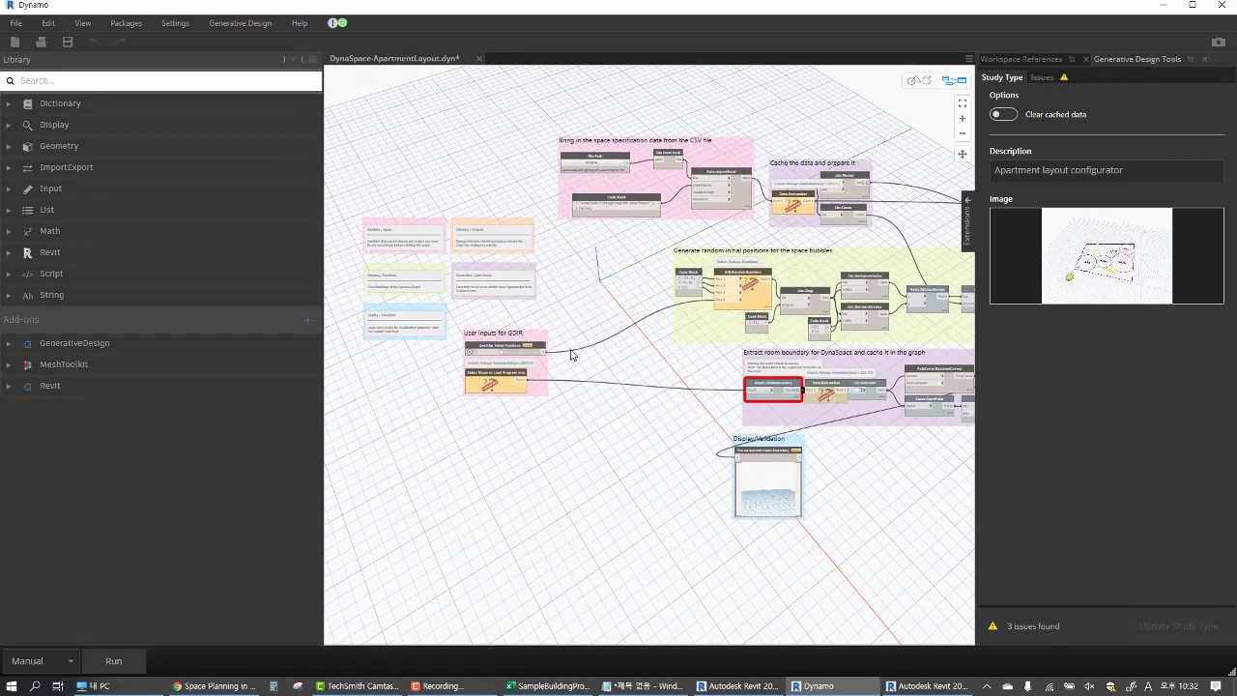
Review the node and package paths, widening the list to read the full paths
{"action": "left_click", "coordinate": [178, 24]}
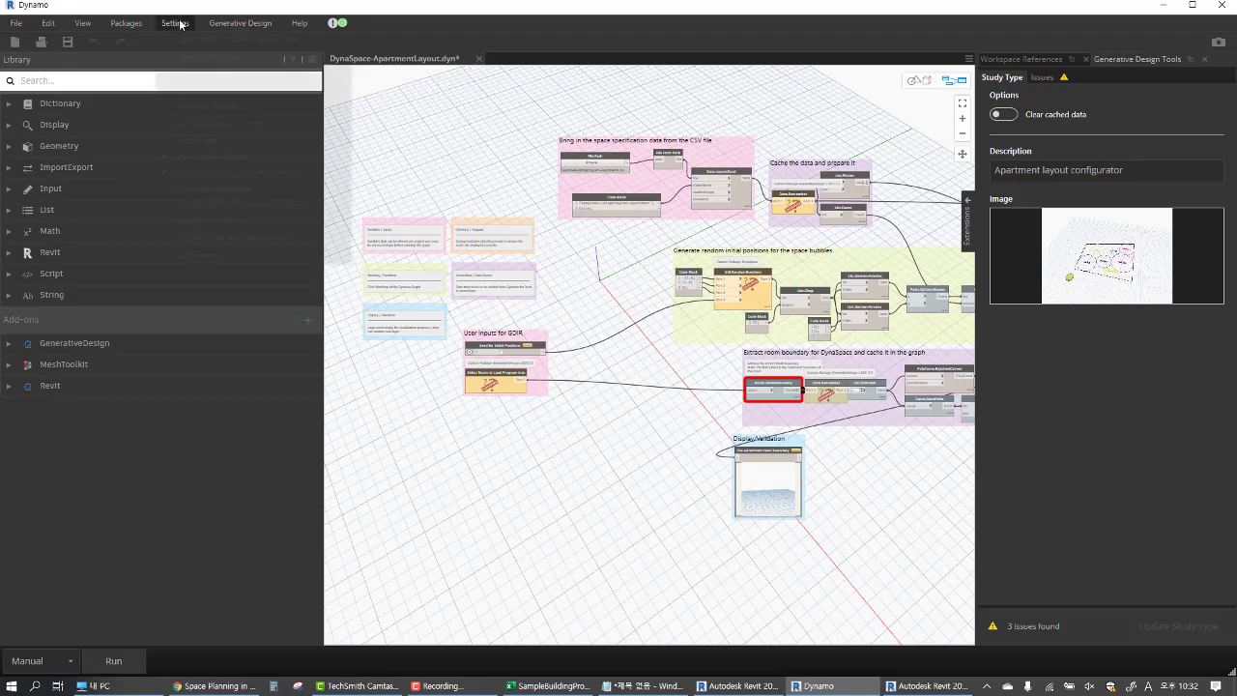
{"action": "left_click", "coordinate": [248, 237]}
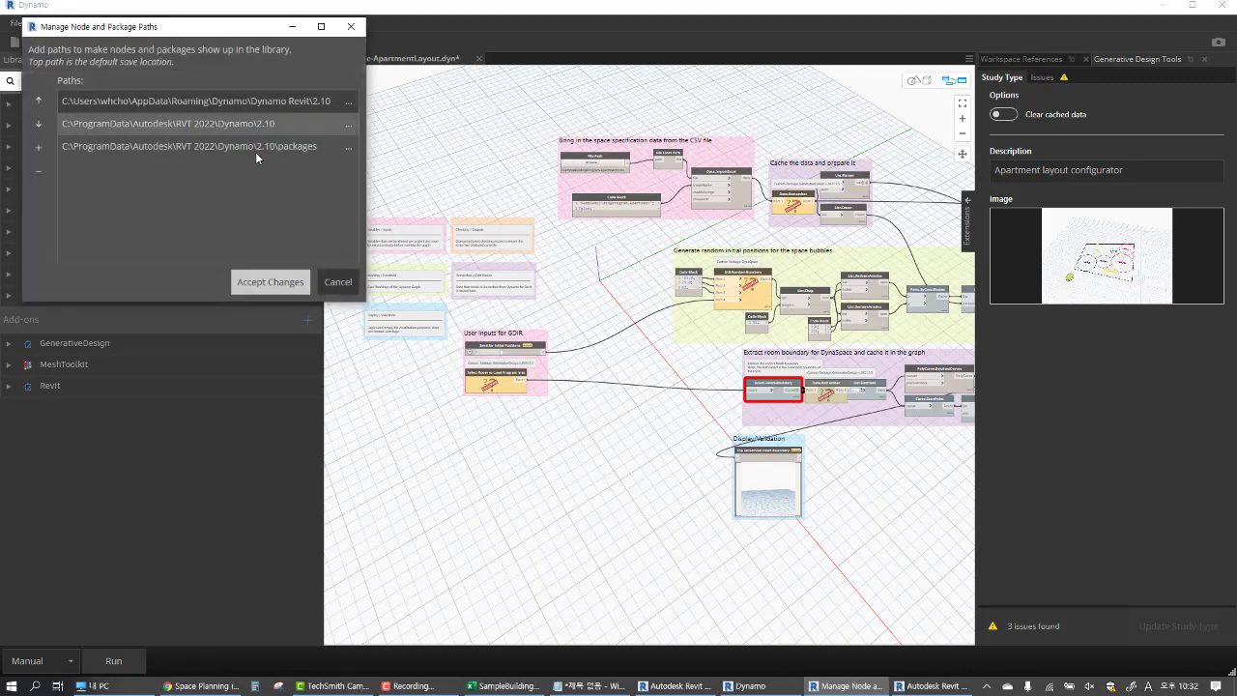
{"action": "left_click_drag", "start_coordinate": [370, 225], "coordinate": [615, 225]}
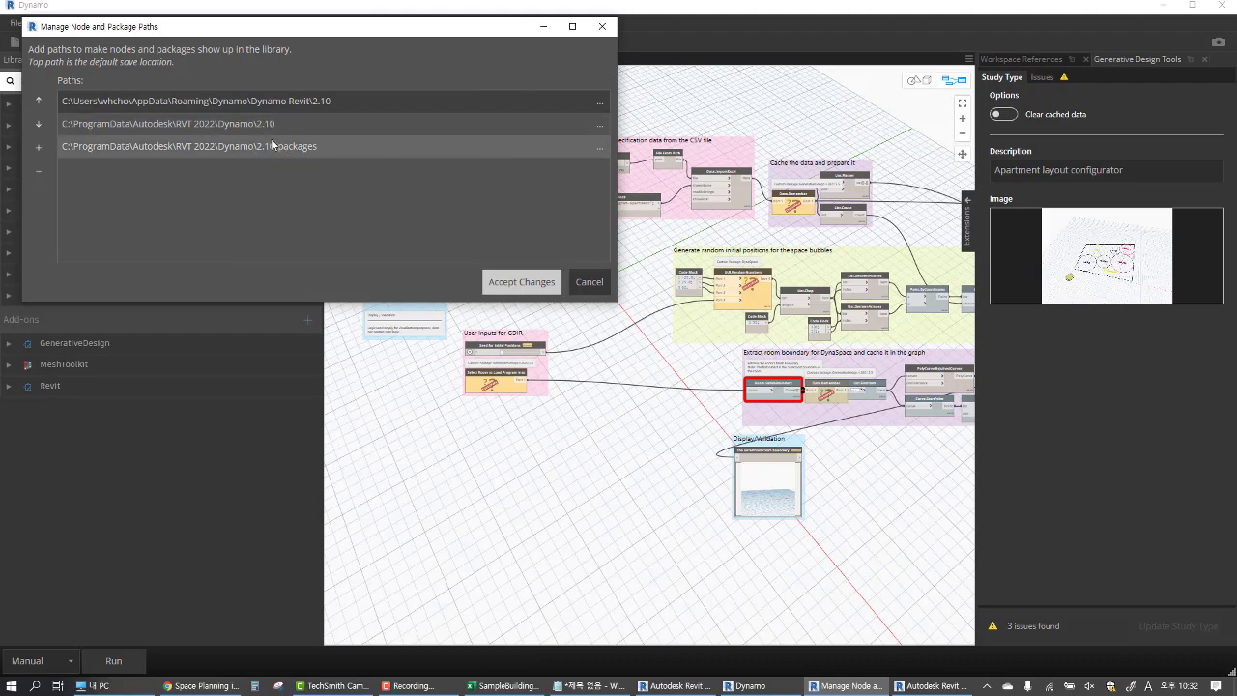
Close path settings unchanged and mark both DynaShape packages for uninstall in Installed Packages
{"action": "left_click", "coordinate": [599, 281]}
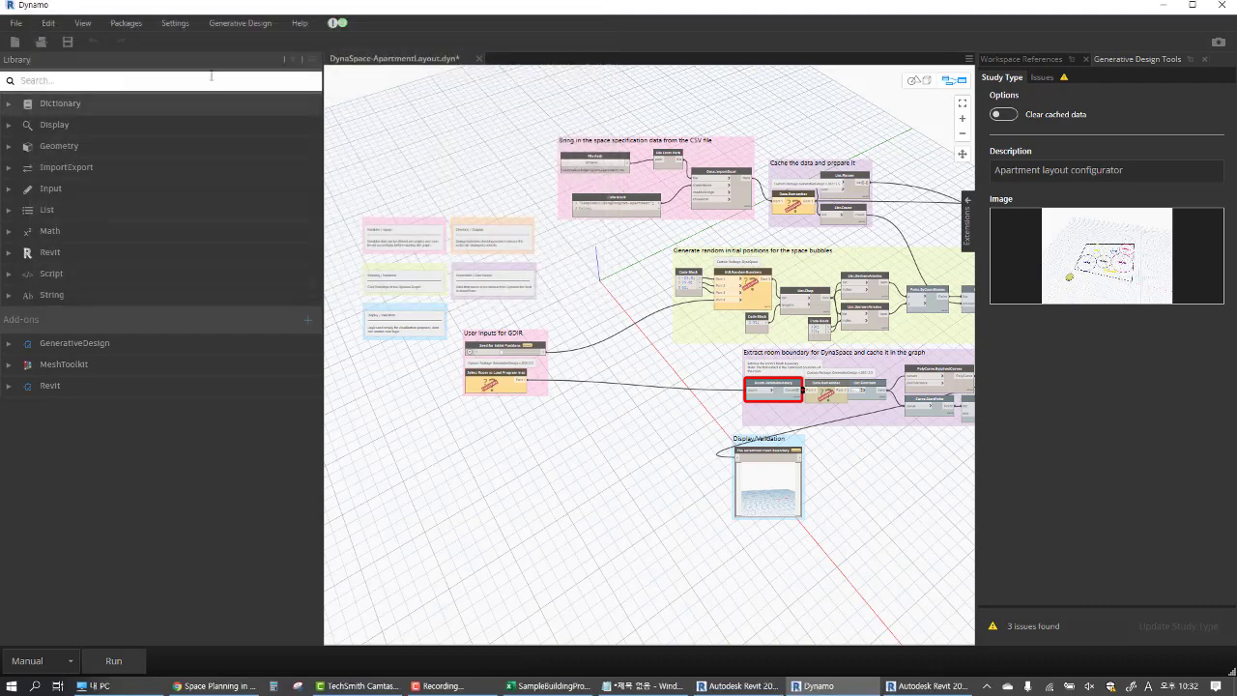
{"action": "left_click", "coordinate": [125, 22]}
{"action": "left_click", "coordinate": [149, 54]}
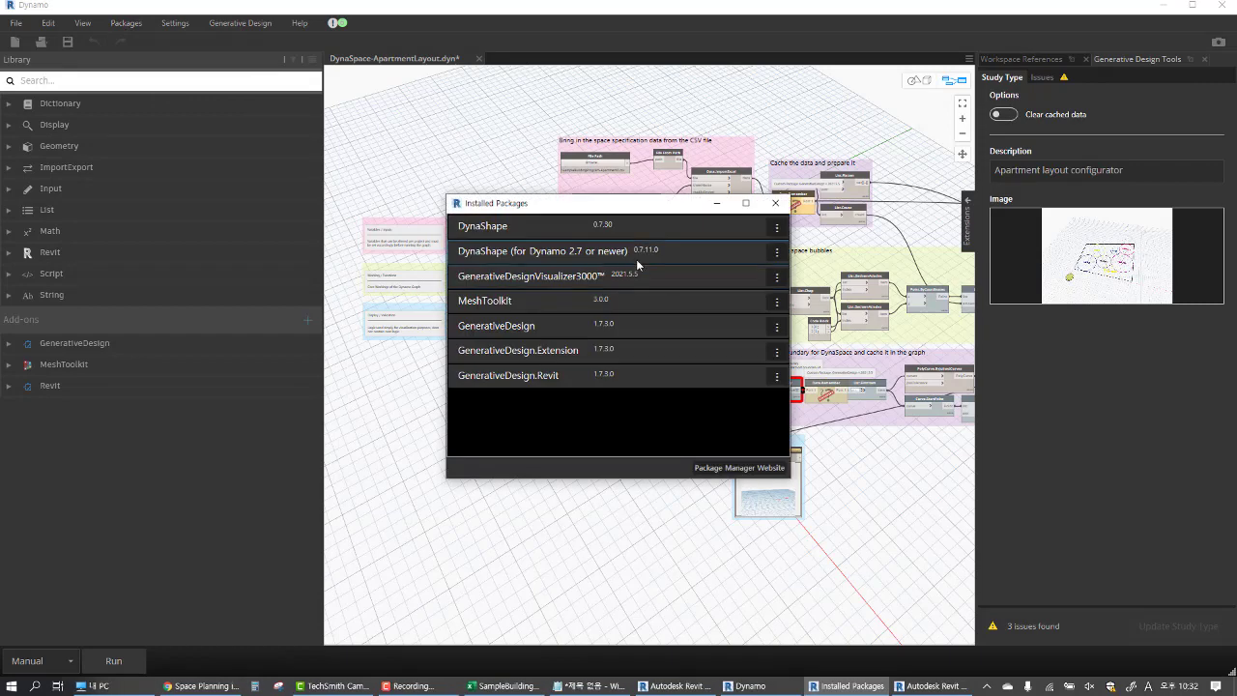
{"action": "left_click", "coordinate": [776, 228]}
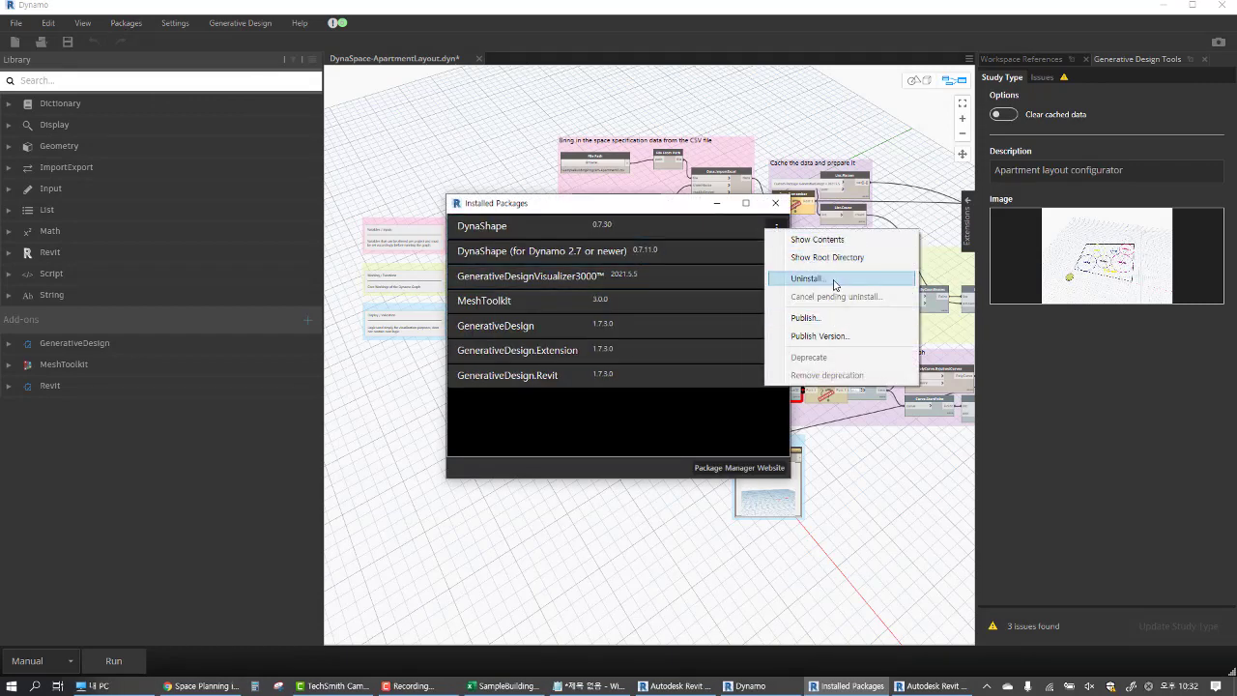
{"action": "left_click", "coordinate": [802, 283]}
{"action": "left_click", "coordinate": [662, 371]}
{"action": "left_click", "coordinate": [671, 375]}
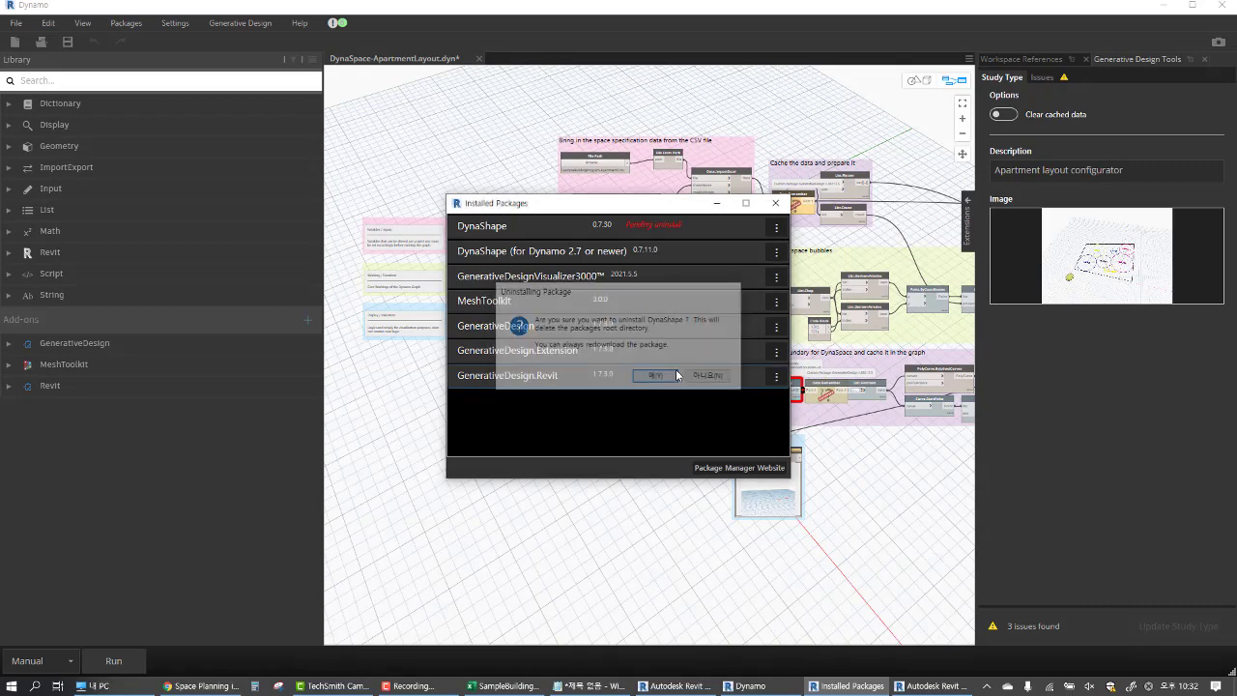
{"action": "left_click", "coordinate": [777, 253]}
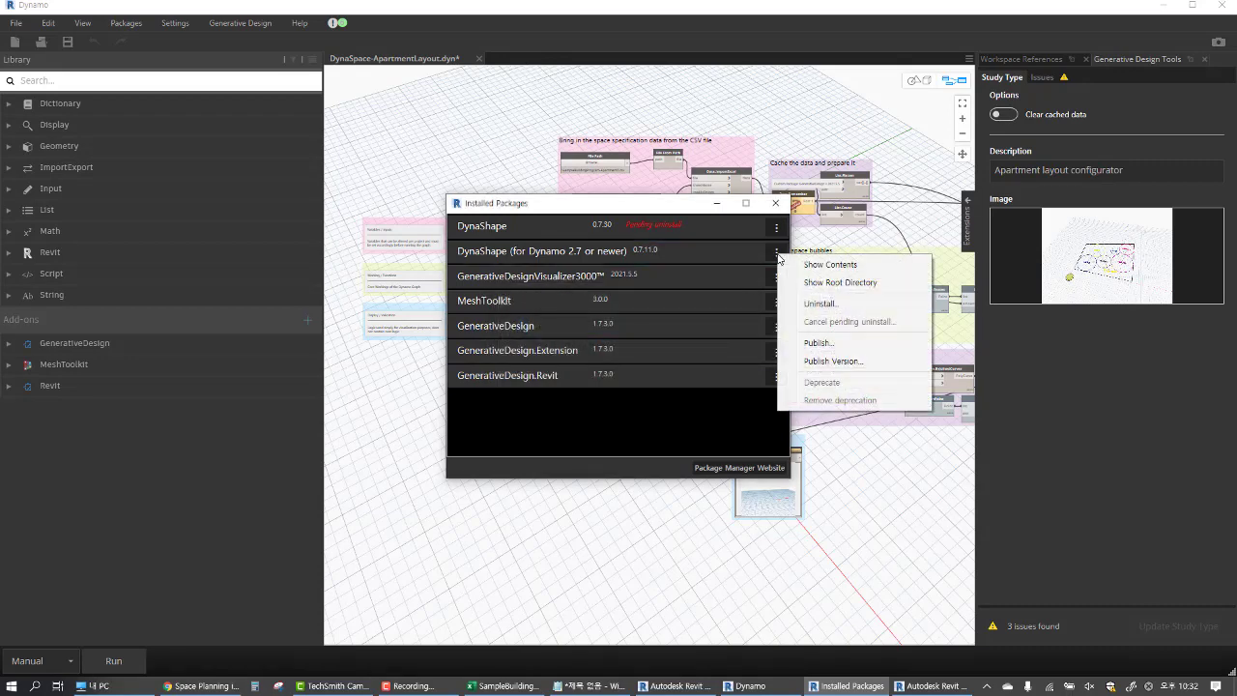
{"action": "left_click", "coordinate": [819, 303]}
{"action": "left_click", "coordinate": [667, 369]}
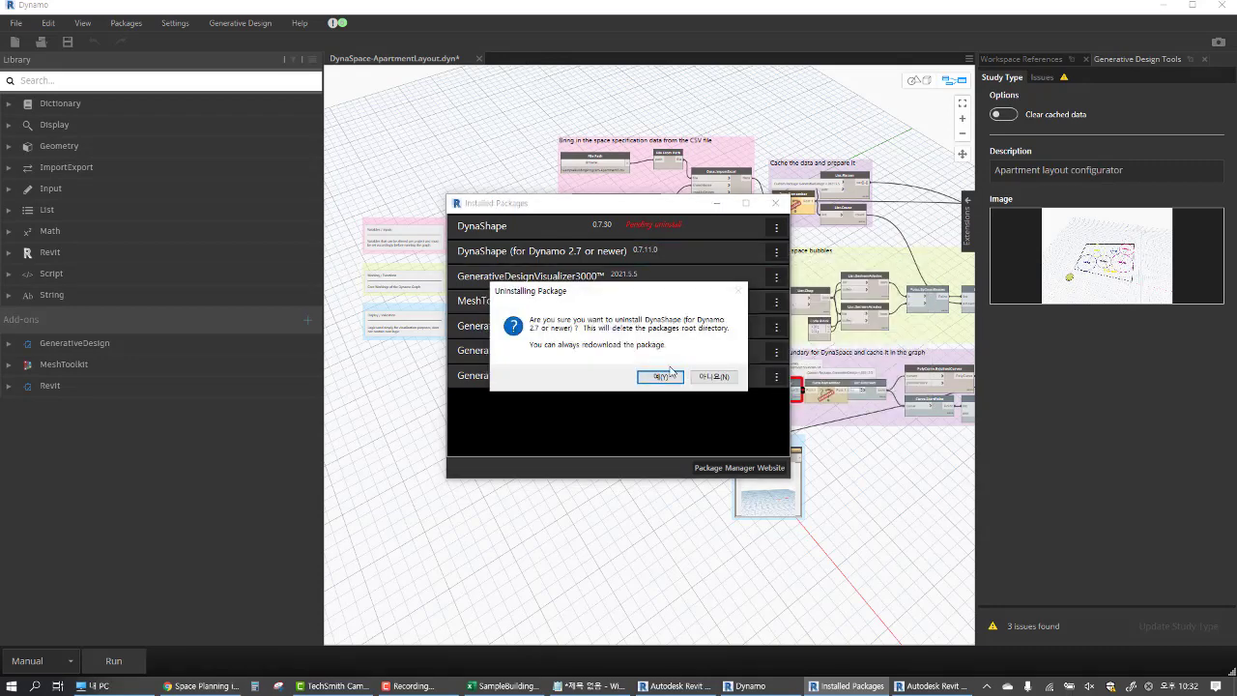
{"action": "left_click", "coordinate": [661, 376]}
Uninstall the MeshToolkit package
{"action": "left_click", "coordinate": [793, 310]}
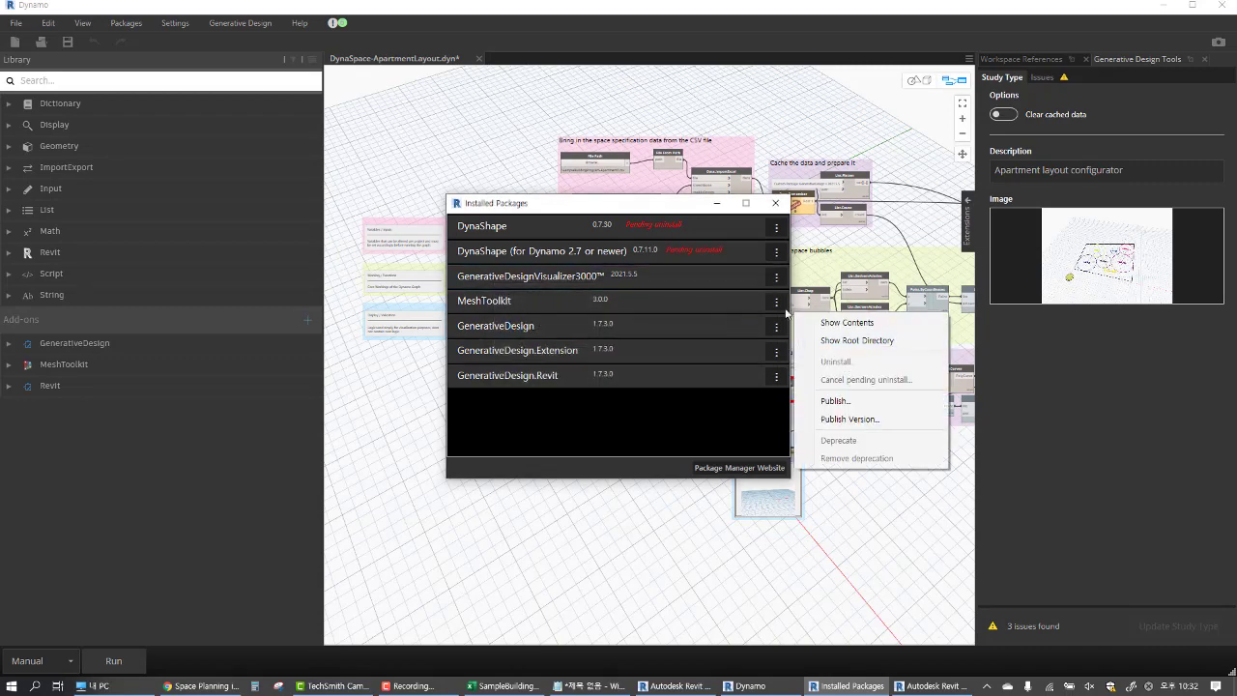
{"action": "left_click", "coordinate": [779, 309]}
{"action": "left_click", "coordinate": [778, 309]}
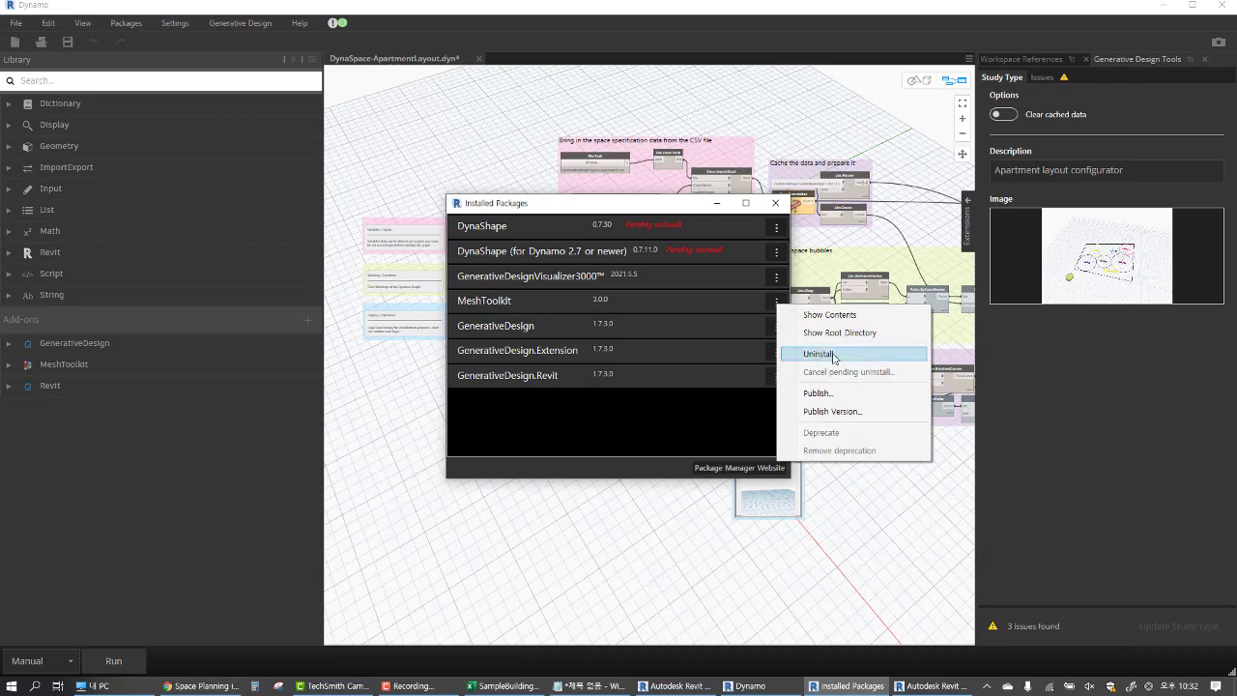
{"action": "left_click", "coordinate": [820, 357]}
{"action": "left_click", "coordinate": [677, 373]}
{"action": "left_click", "coordinate": [667, 376]}
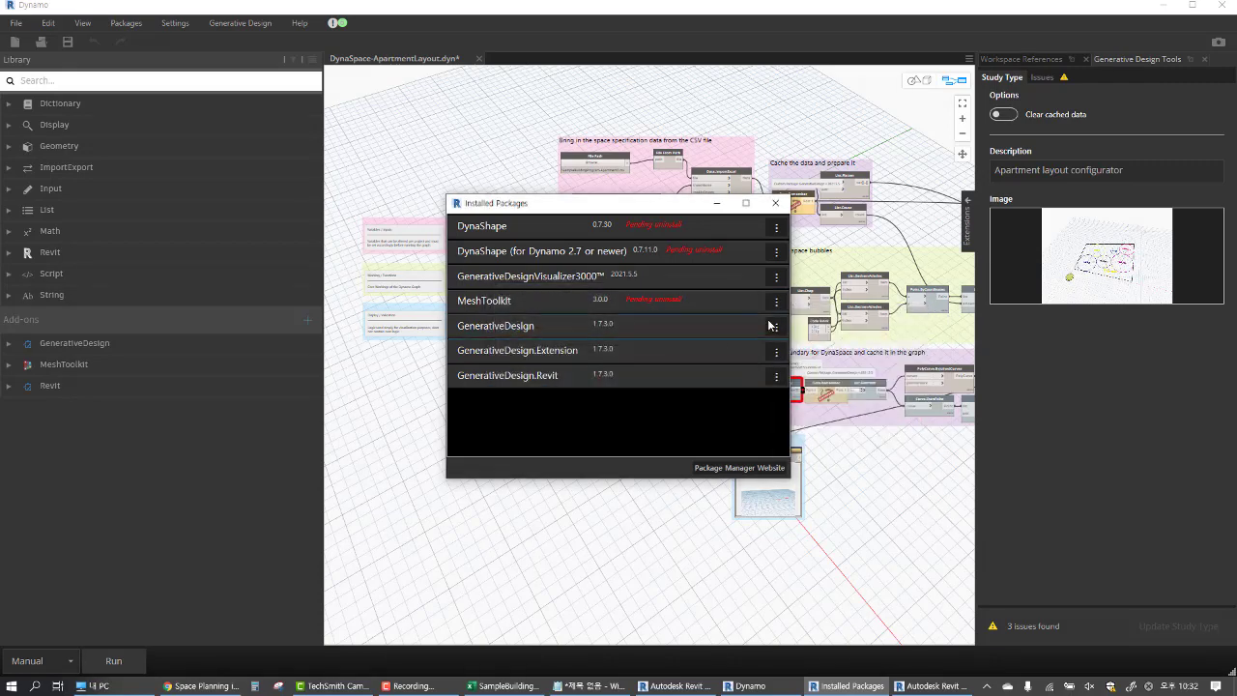
Try uninstalling GenerativeDesign, which fails, then mark GenerativeDesign.Extension for uninstall
{"action": "left_click", "coordinate": [775, 329]}
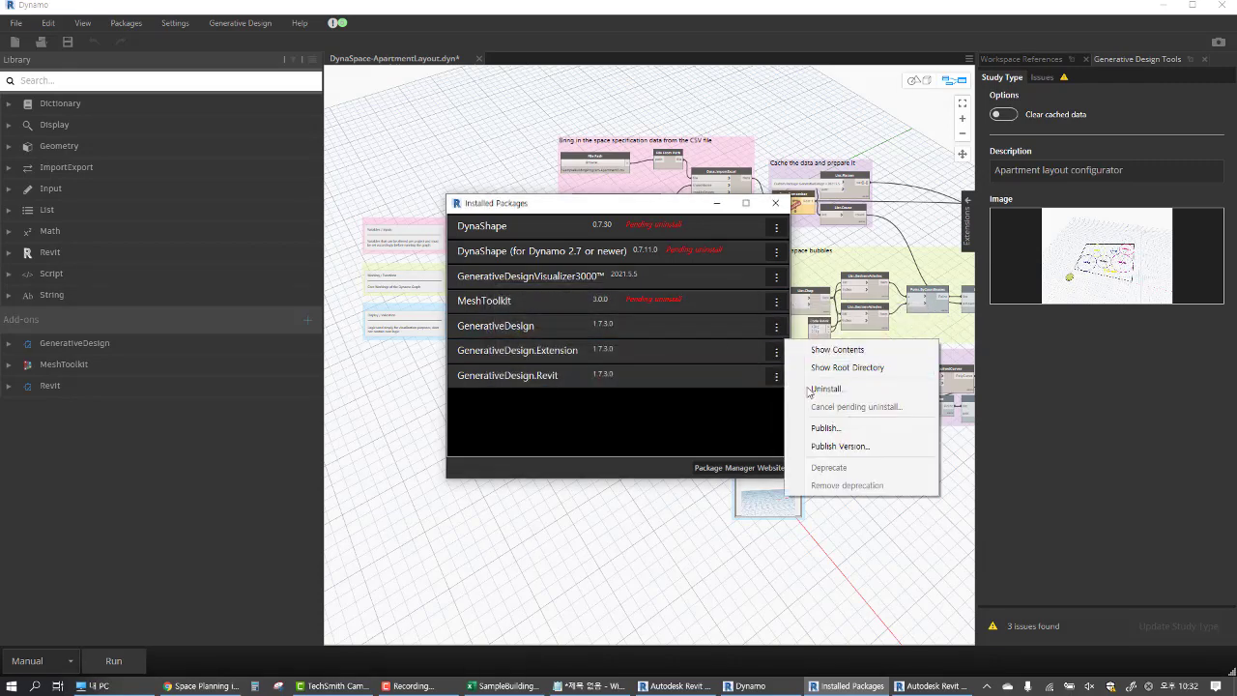
{"action": "left_click", "coordinate": [822, 390]}
{"action": "left_click", "coordinate": [663, 377]}
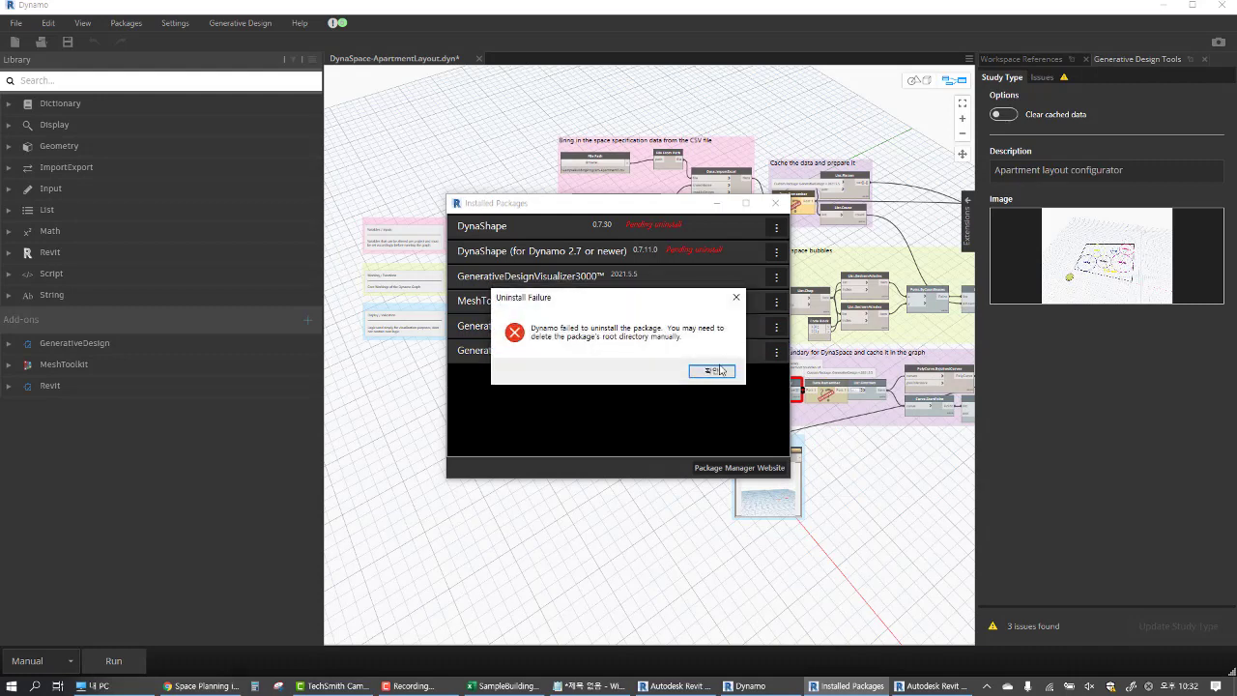
{"action": "left_click", "coordinate": [710, 367]}
{"action": "left_click", "coordinate": [771, 330]}
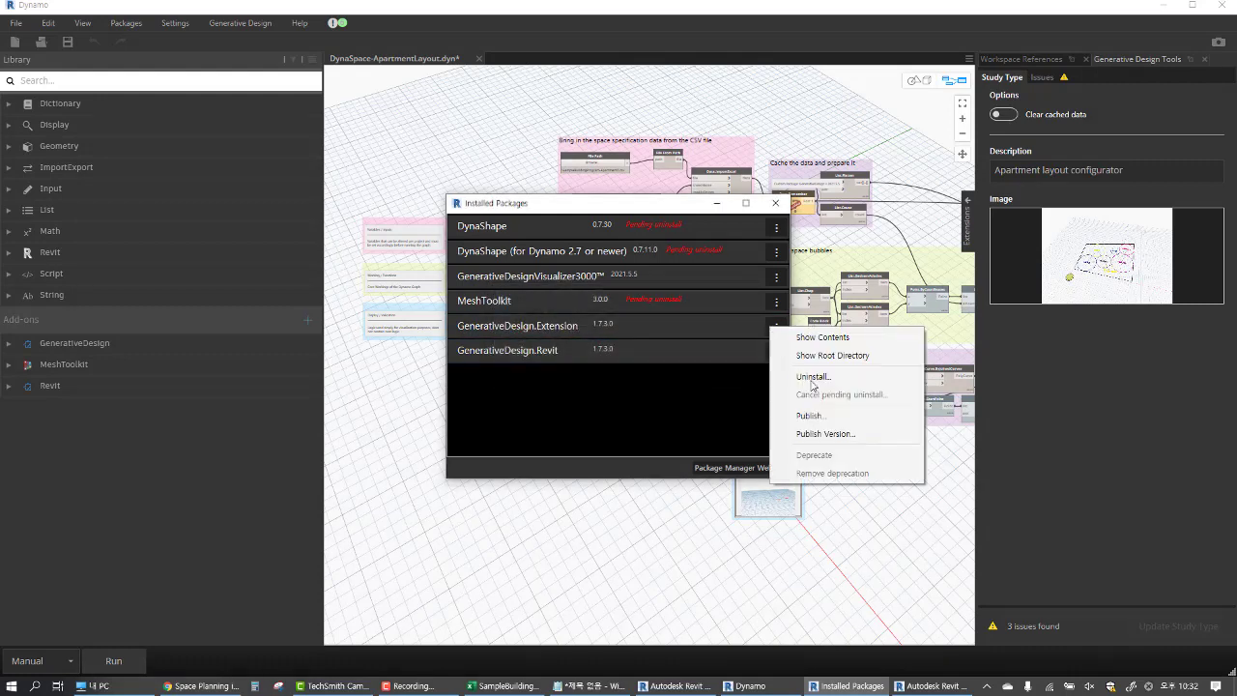
{"action": "left_click", "coordinate": [813, 382]}
{"action": "left_click", "coordinate": [672, 370]}
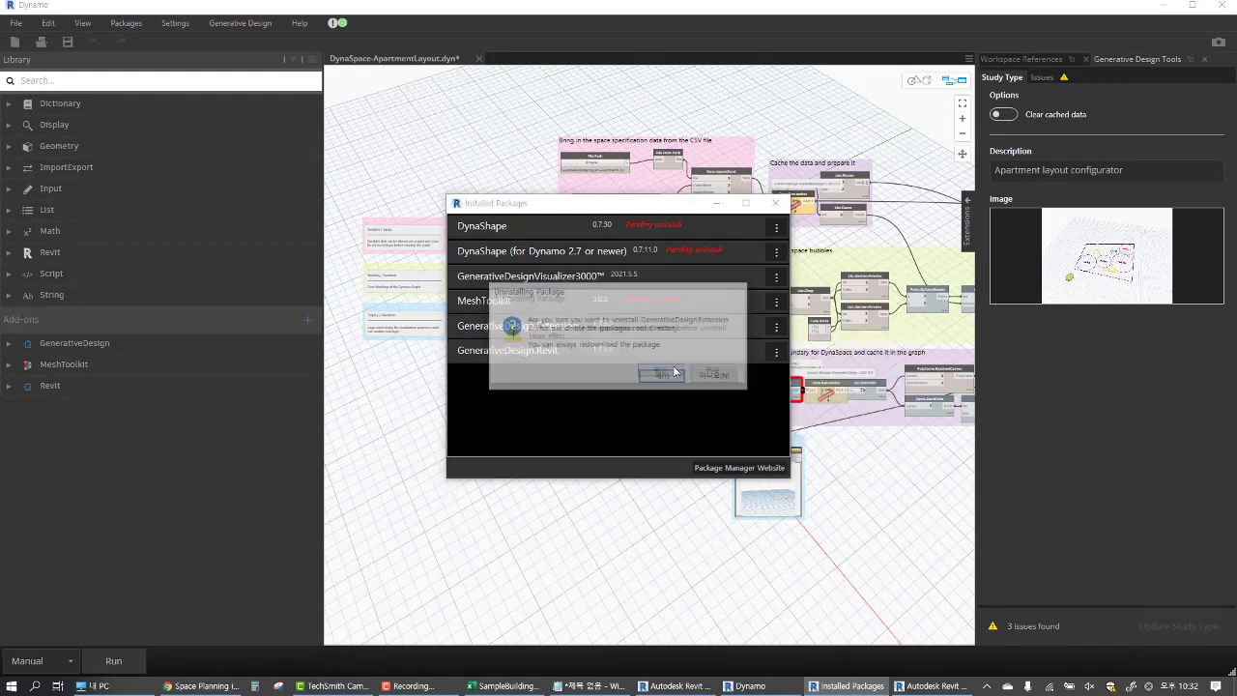
{"action": "left_click", "coordinate": [678, 377]}
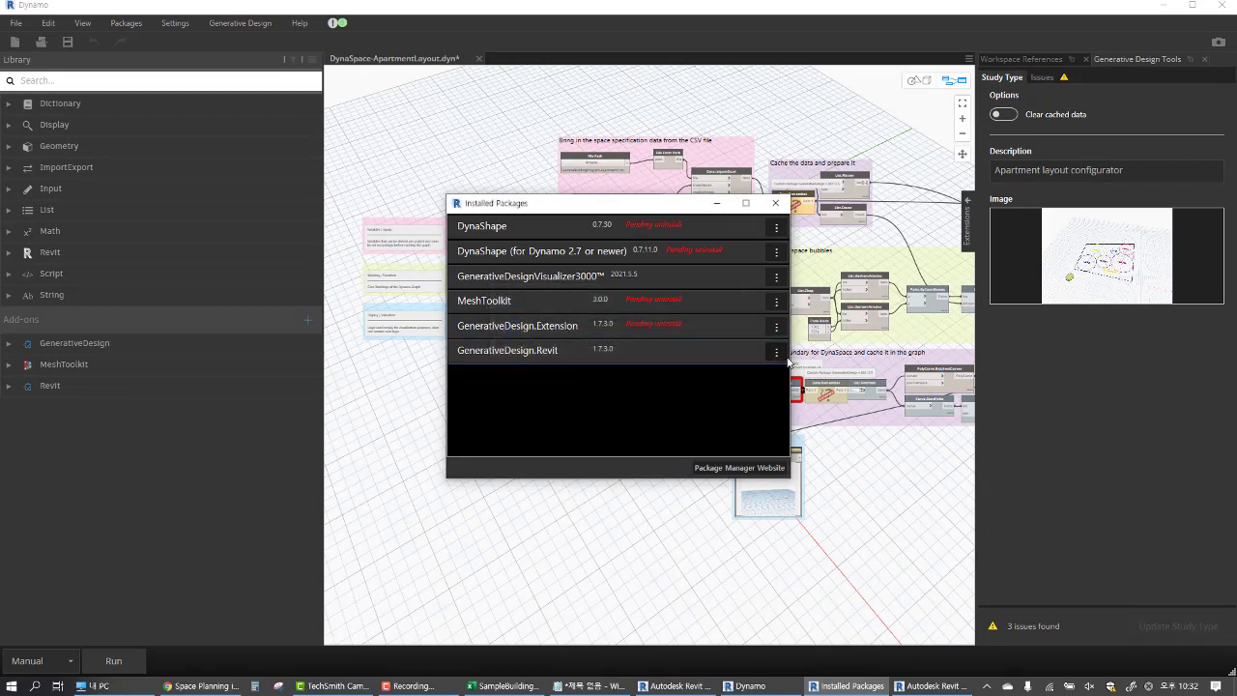
Attempt to uninstall GenerativeDesign.Revit, leave GenerativeDesignVisualizer3000 unchanged, and return to Revit
{"action": "left_click", "coordinate": [776, 353]}
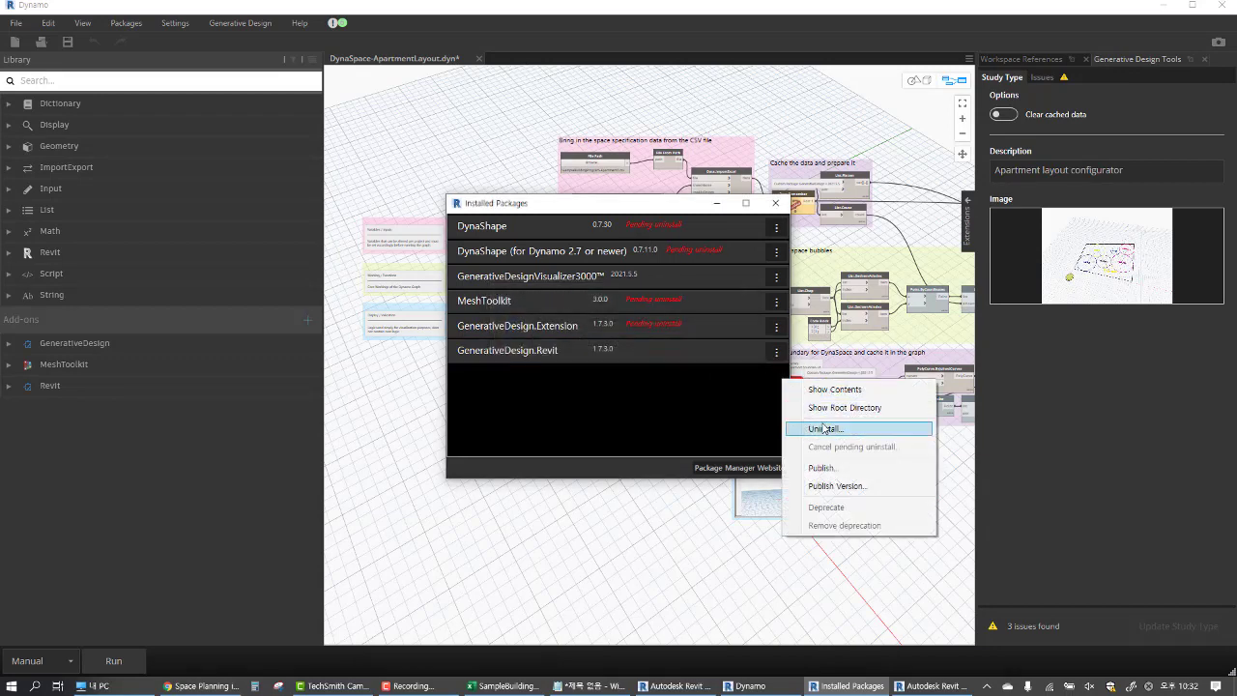
{"action": "left_click", "coordinate": [824, 428]}
{"action": "left_click", "coordinate": [680, 378]}
{"action": "left_click", "coordinate": [709, 372]}
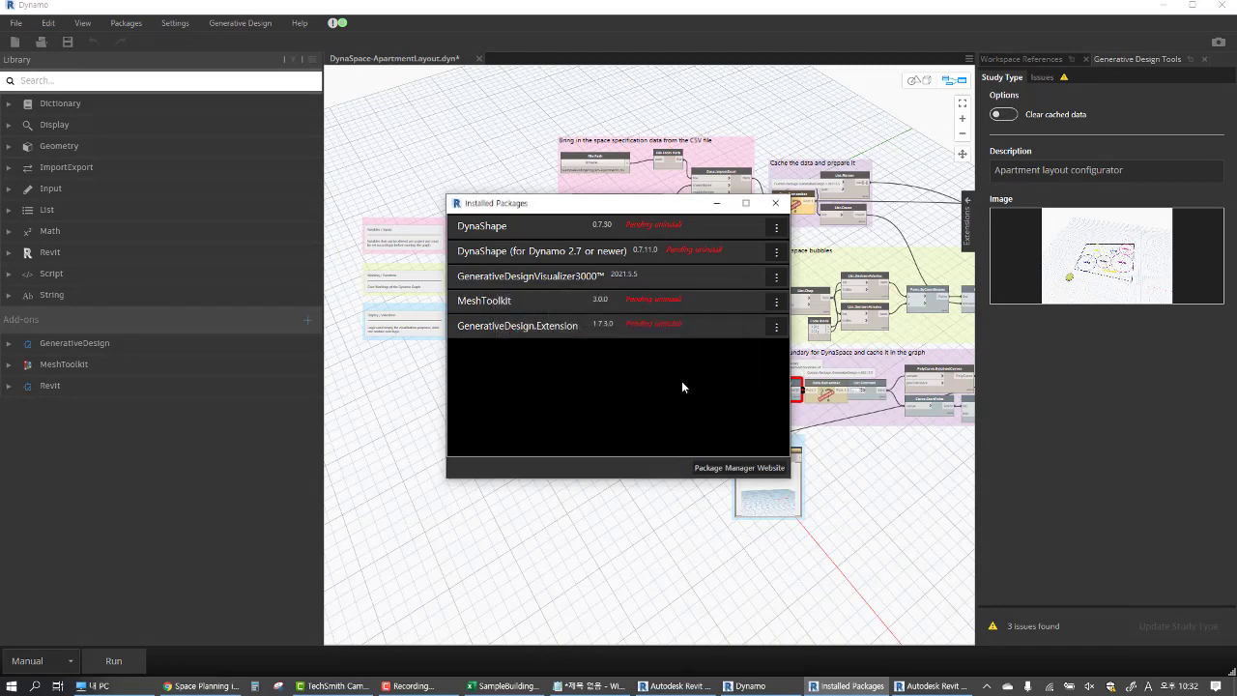
{"action": "left_click", "coordinate": [776, 278]}
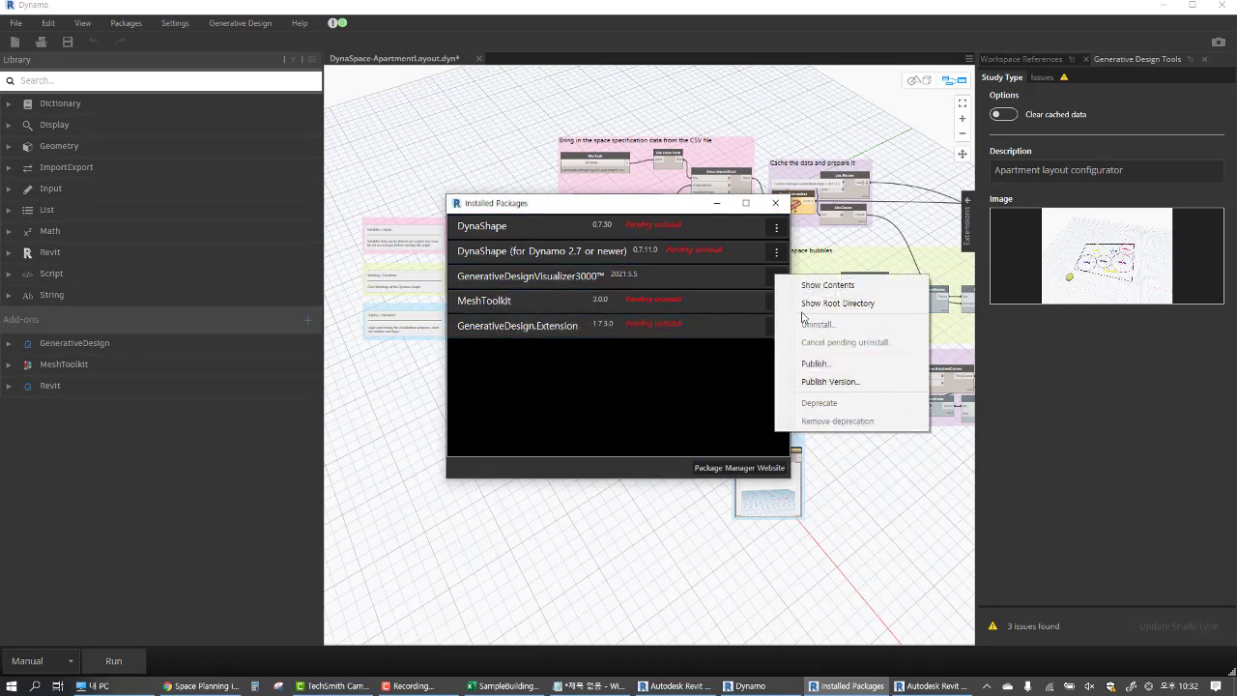
{"action": "left_click", "coordinate": [702, 381]}
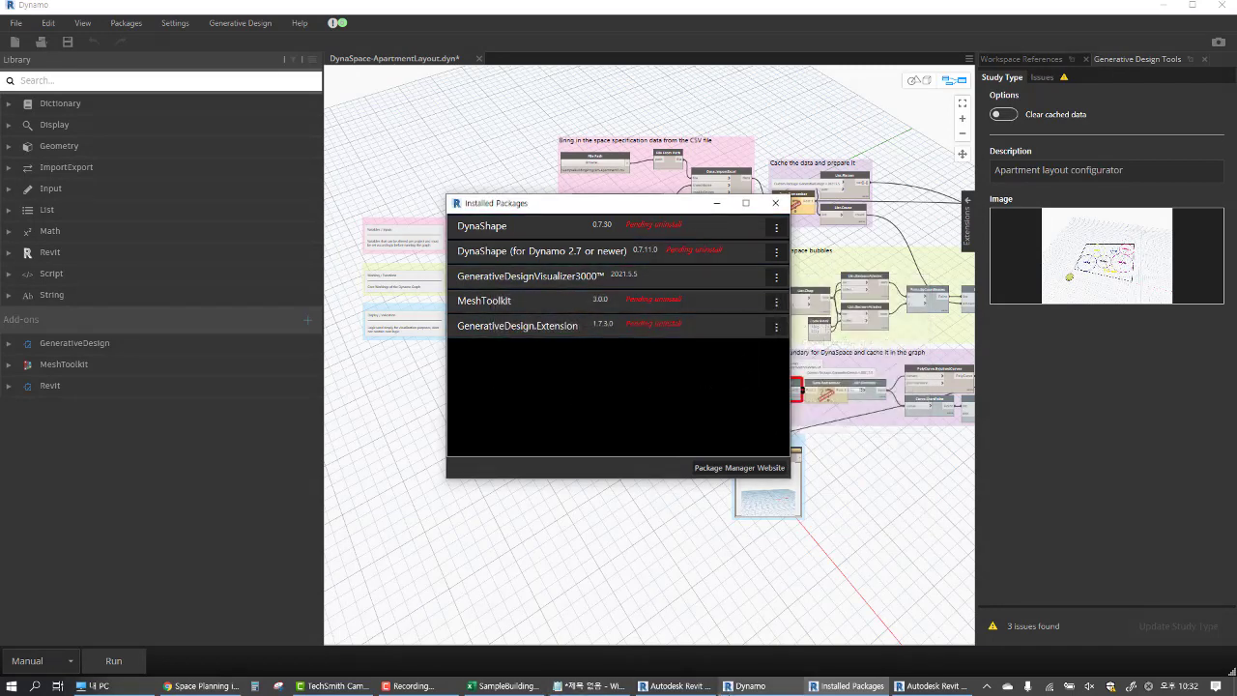
{"action": "left_click", "coordinate": [736, 688]}
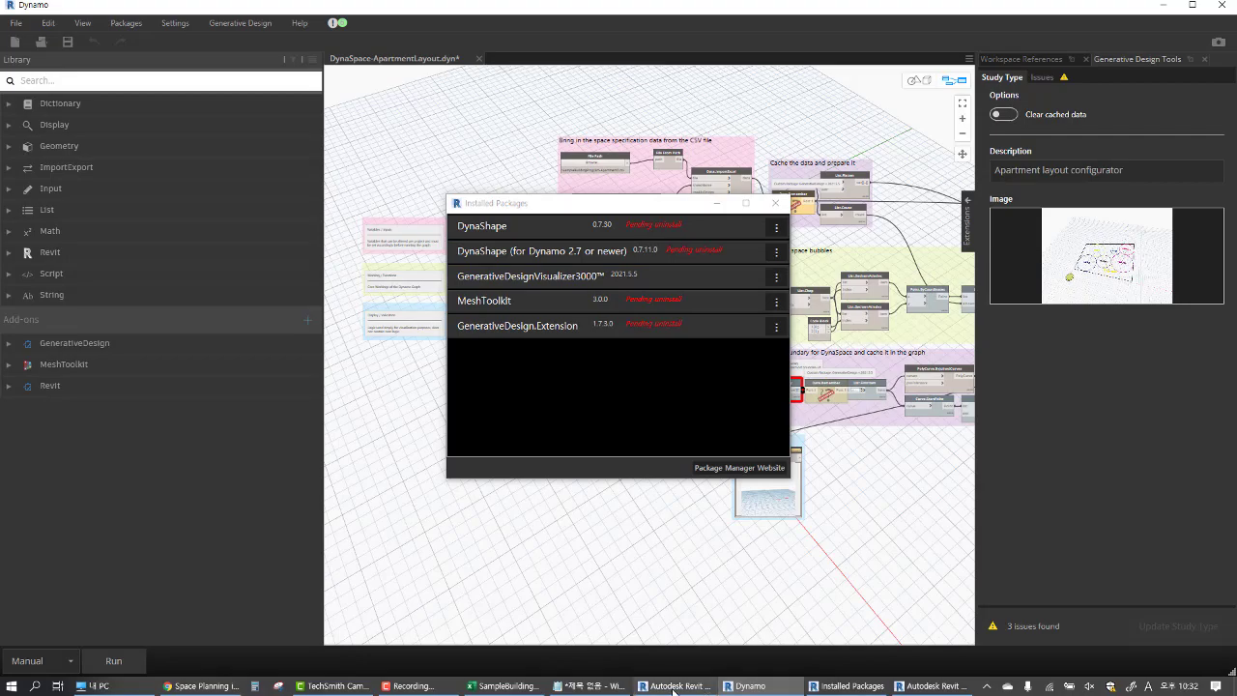
{"action": "left_click", "coordinate": [930, 686]}
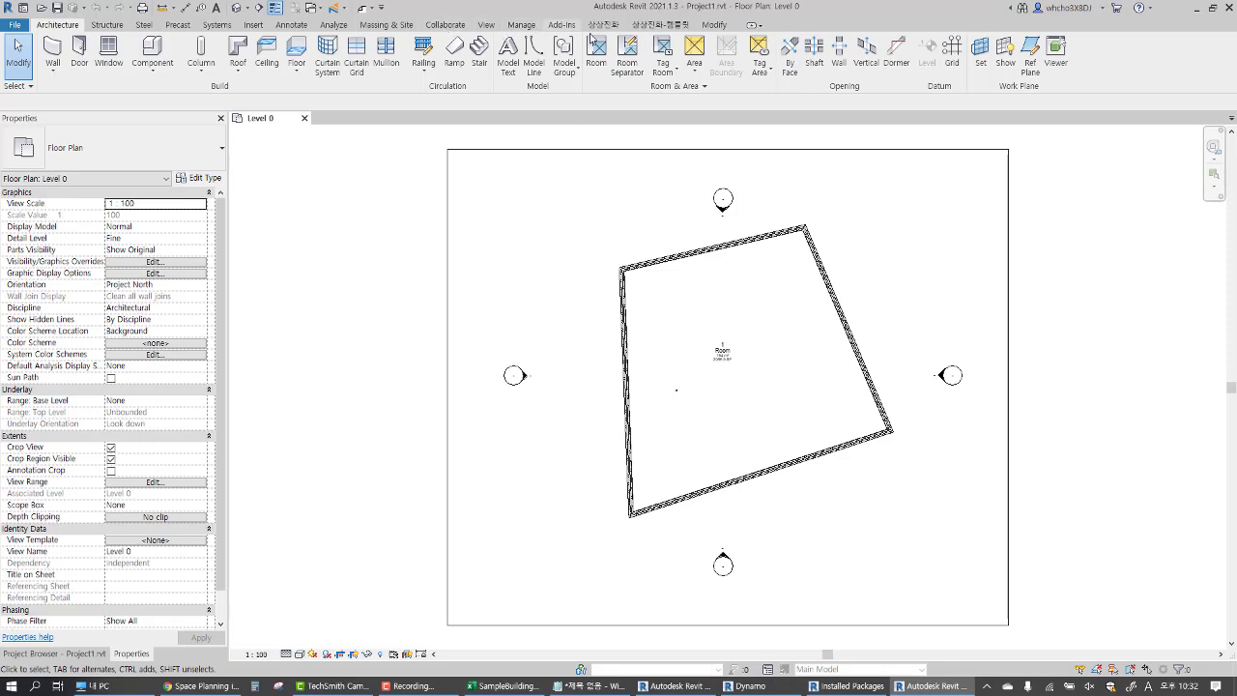
Switch to Revit's Manage tab to reach the Generative Design tools
{"action": "left_click", "coordinate": [521, 25]}
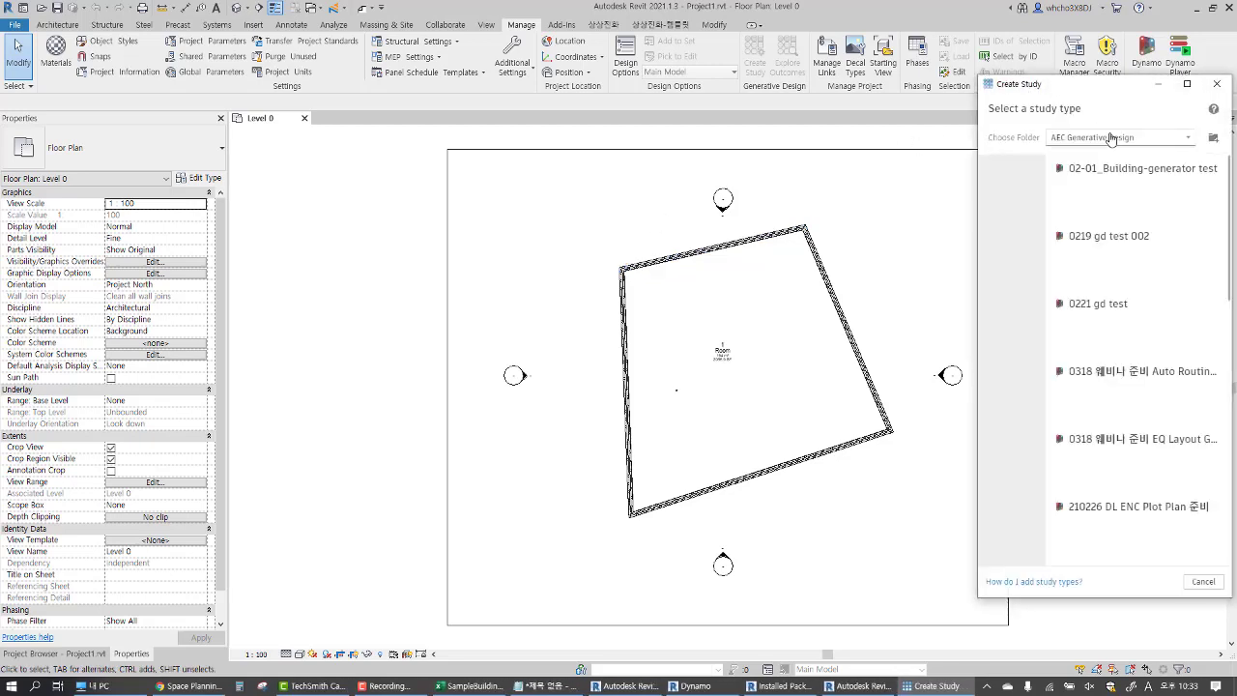
Pick the DynaSpace-ApartmentLayout test2 study type from the Desktop folder
{"action": "left_click", "coordinate": [1160, 140]}
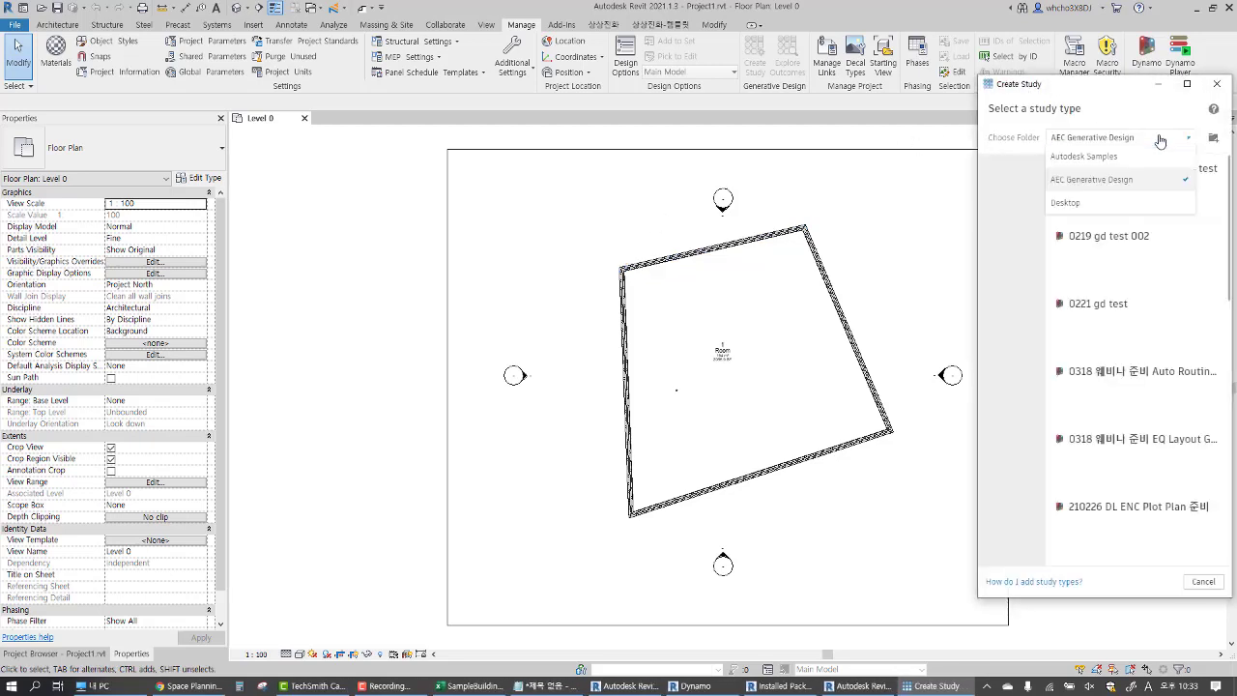
{"action": "left_click", "coordinate": [1135, 205]}
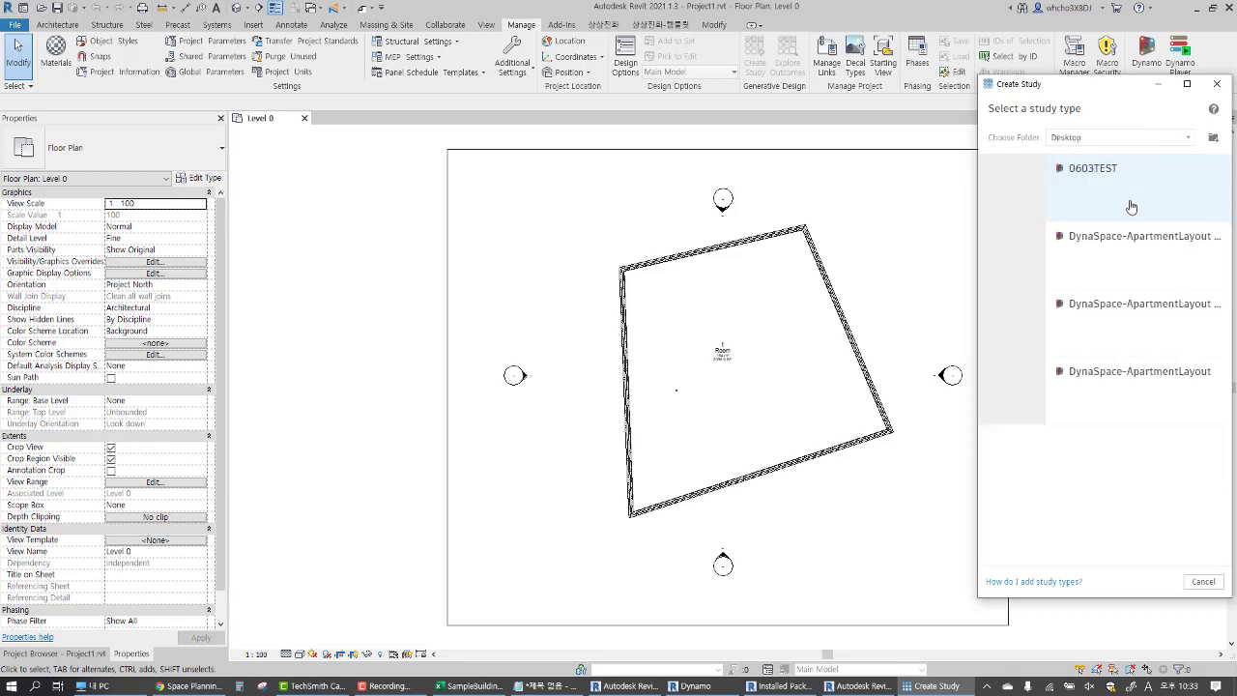
{"action": "left_click", "coordinate": [1107, 307]}
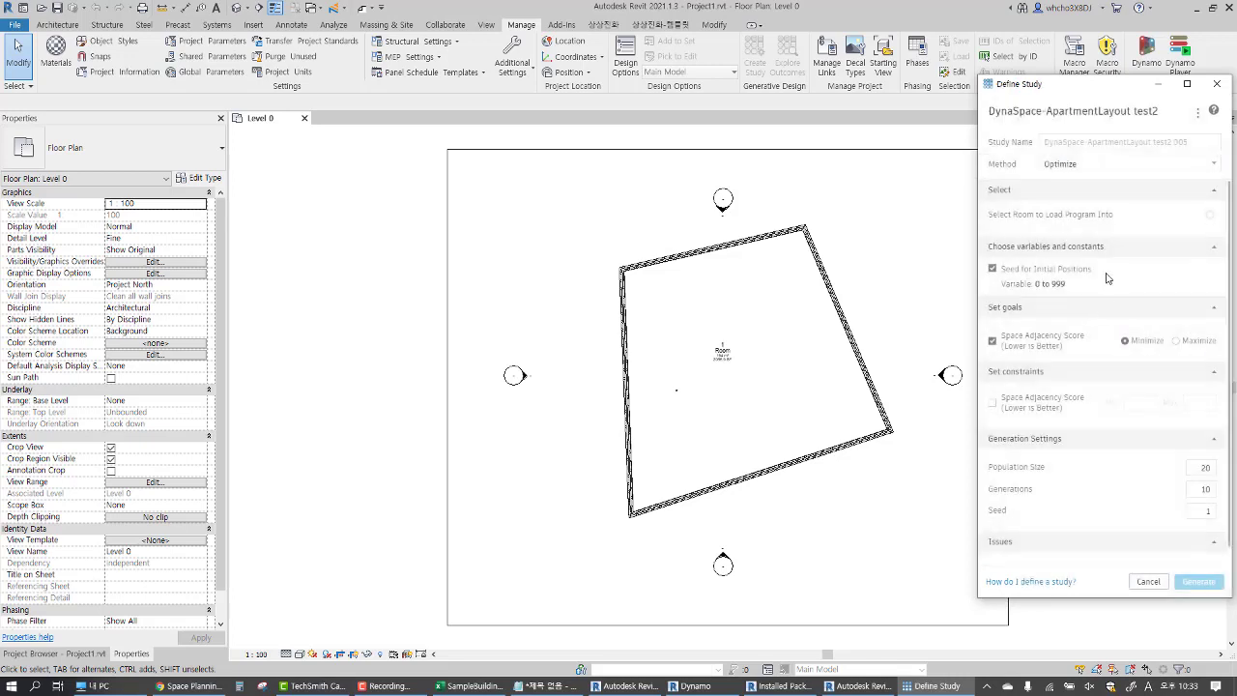
Set the method to Randomize, select the floor-plan room, and generate the study
{"action": "left_click", "coordinate": [1079, 167]}
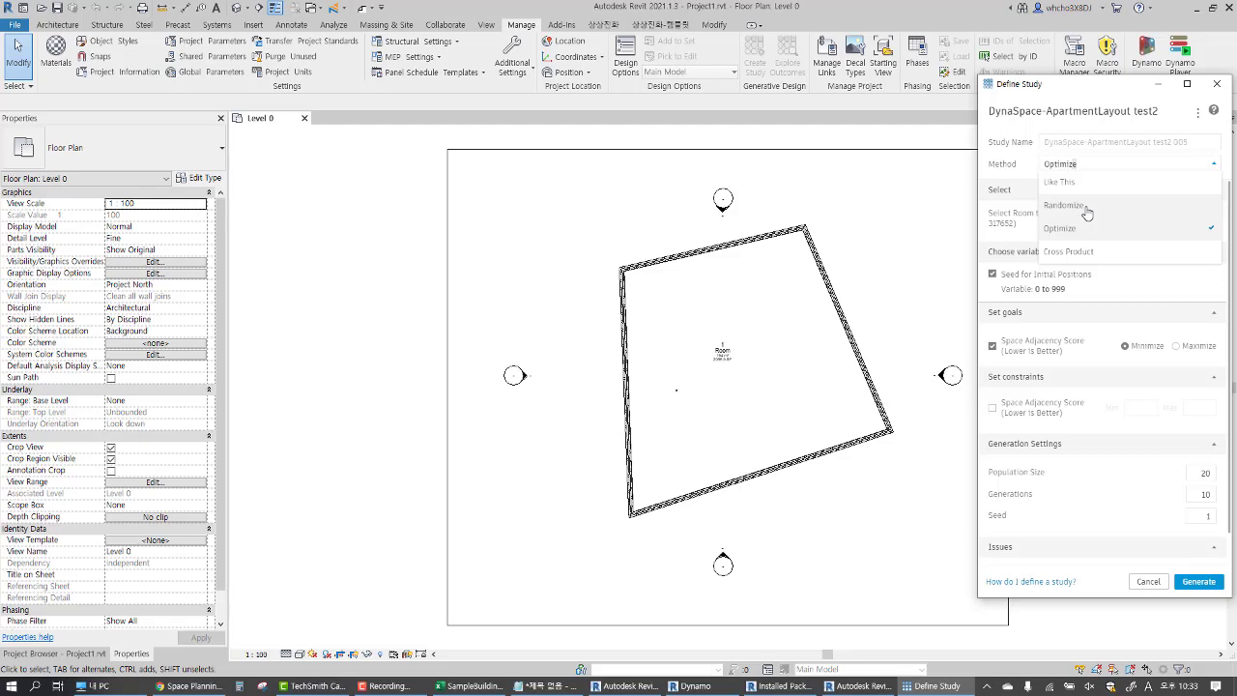
{"action": "left_click", "coordinate": [1086, 208]}
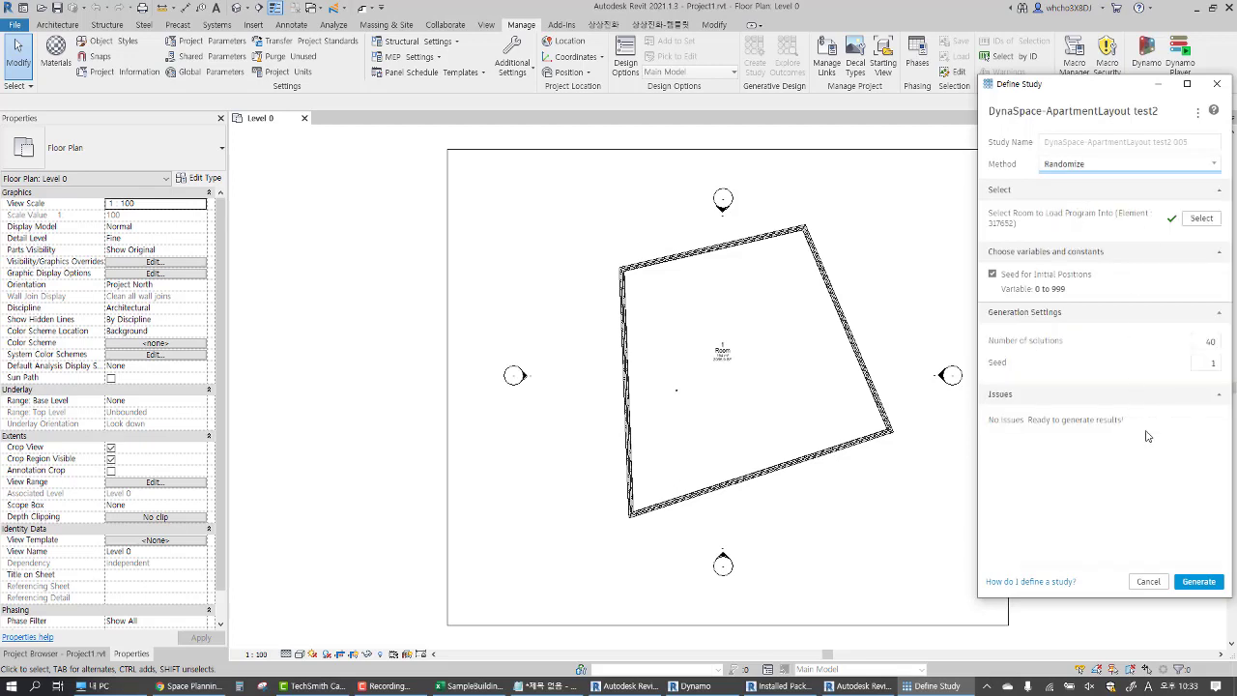
{"action": "left_click", "coordinate": [1201, 219]}
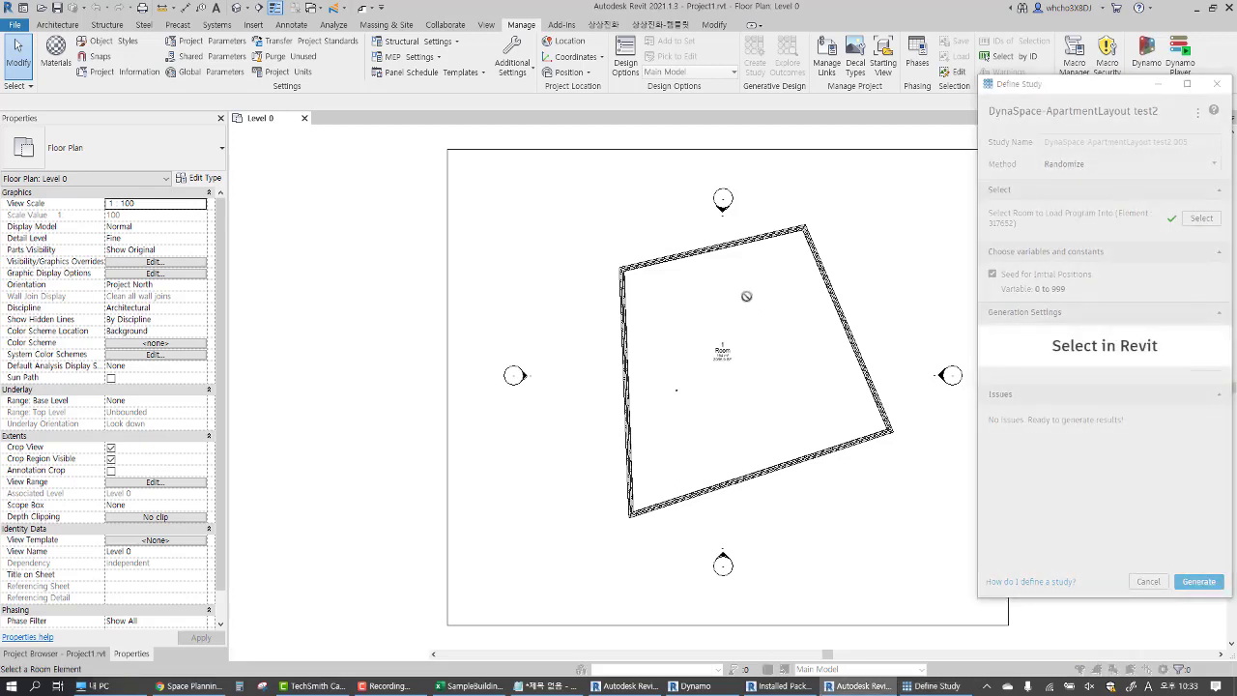
{"action": "left_click", "coordinate": [658, 303]}
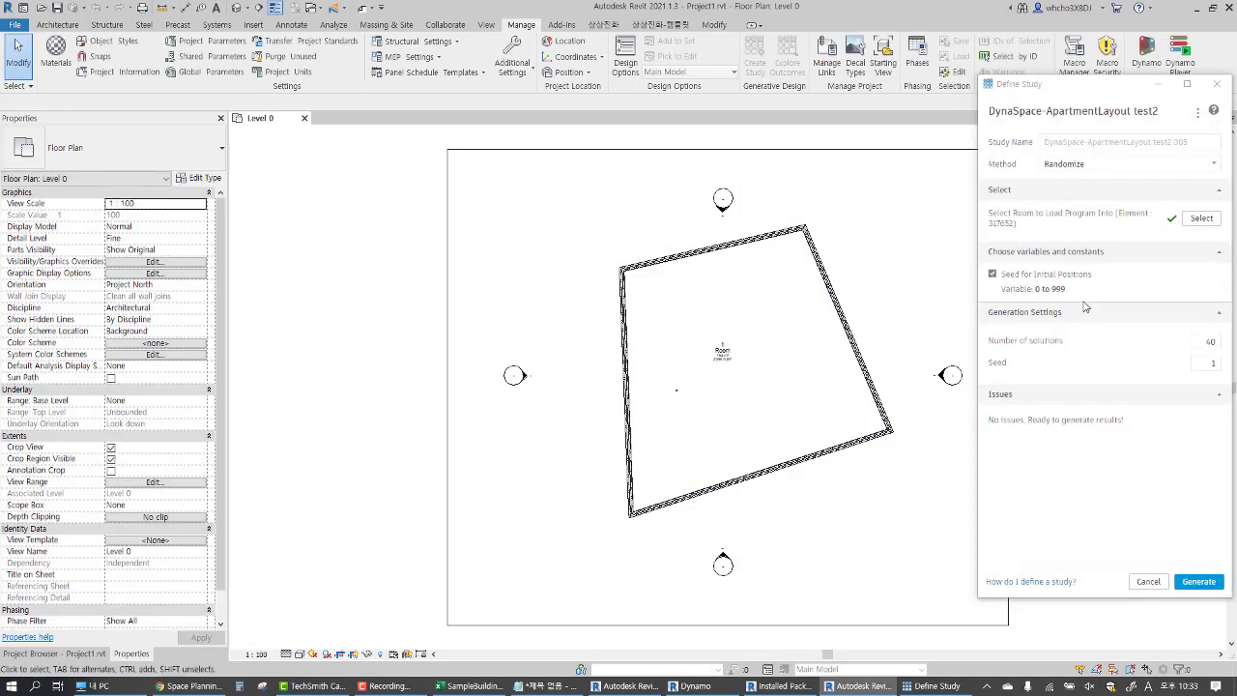
{"action": "left_click", "coordinate": [1198, 581]}
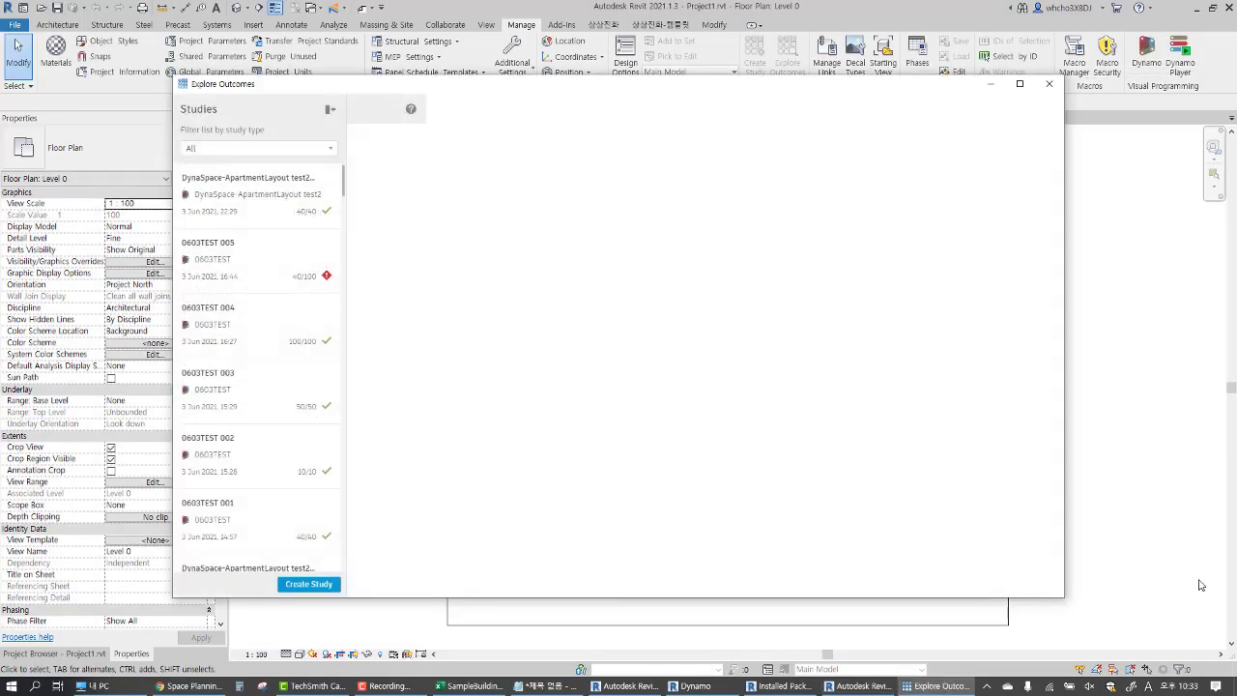
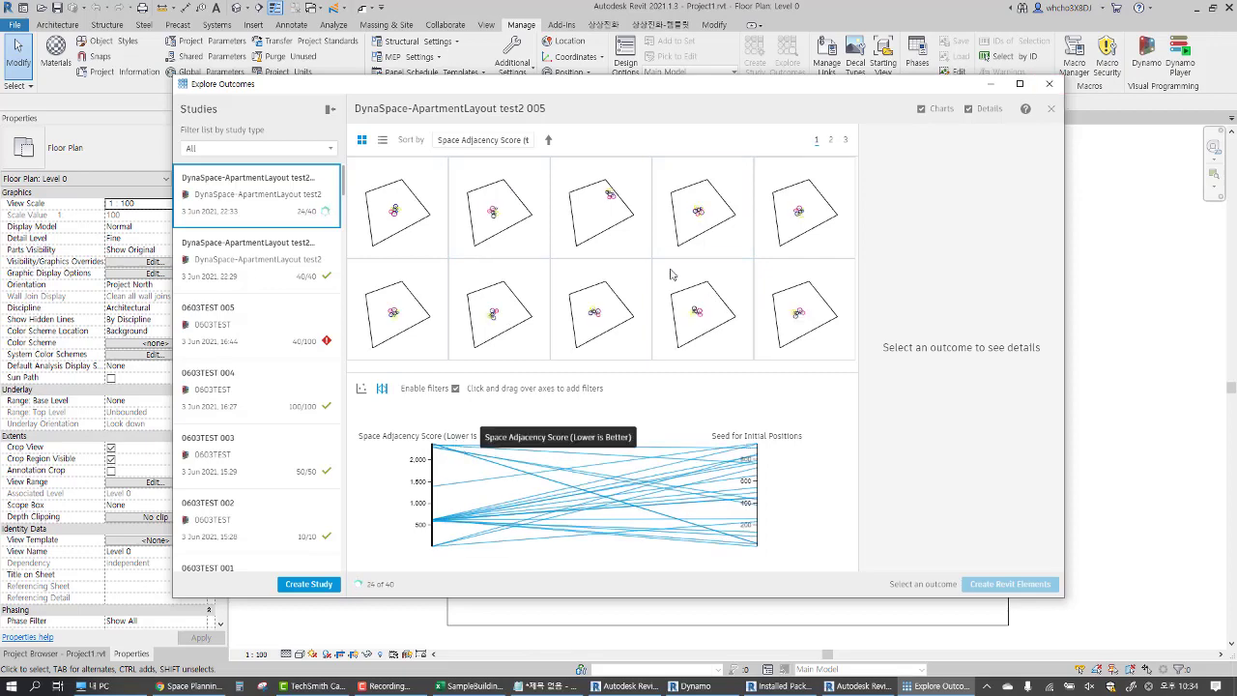
Close Explore Outcomes and bring SampleBuildingProgram-Apartment2.csv to the front in Excel
{"action": "left_click", "coordinate": [1049, 83]}
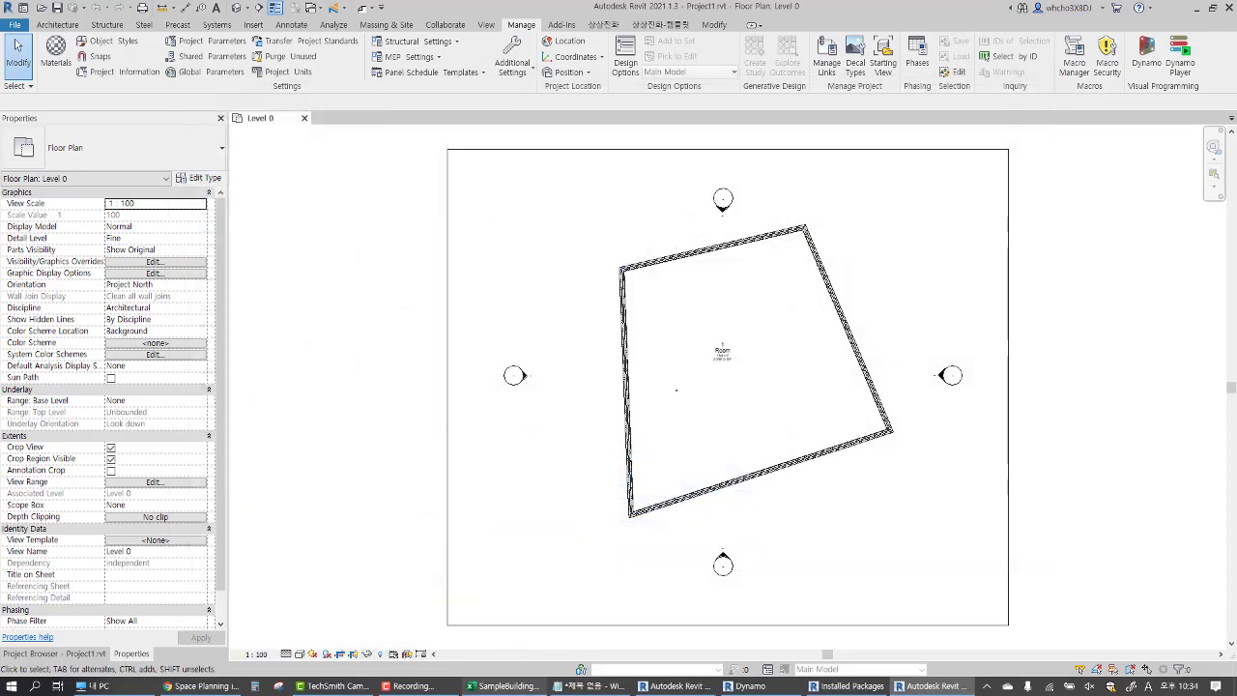
{"action": "left_click", "coordinate": [525, 689]}
{"action": "left_click", "coordinate": [410, 168]}
Append a 0 to every room's WIDTH and HEIGHT, making Kitchen 80000 × 80000
{"action": "key", "text": "Home"}
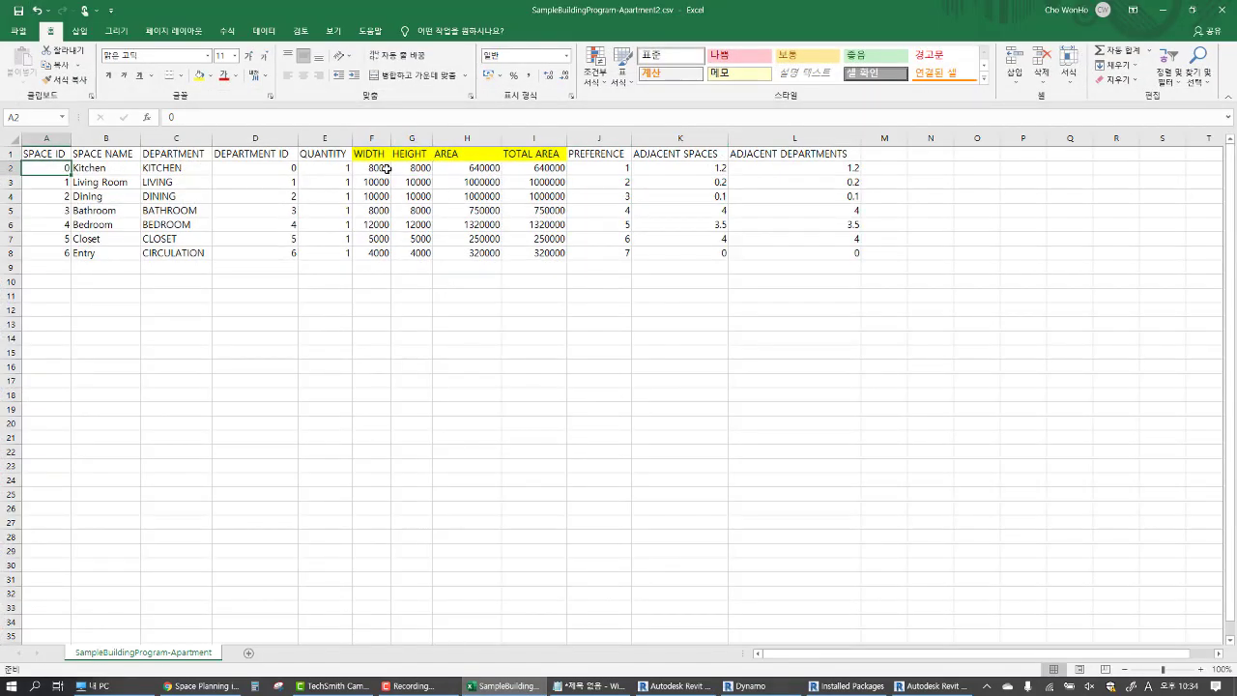
{"action": "double_click", "coordinate": [386, 168]}
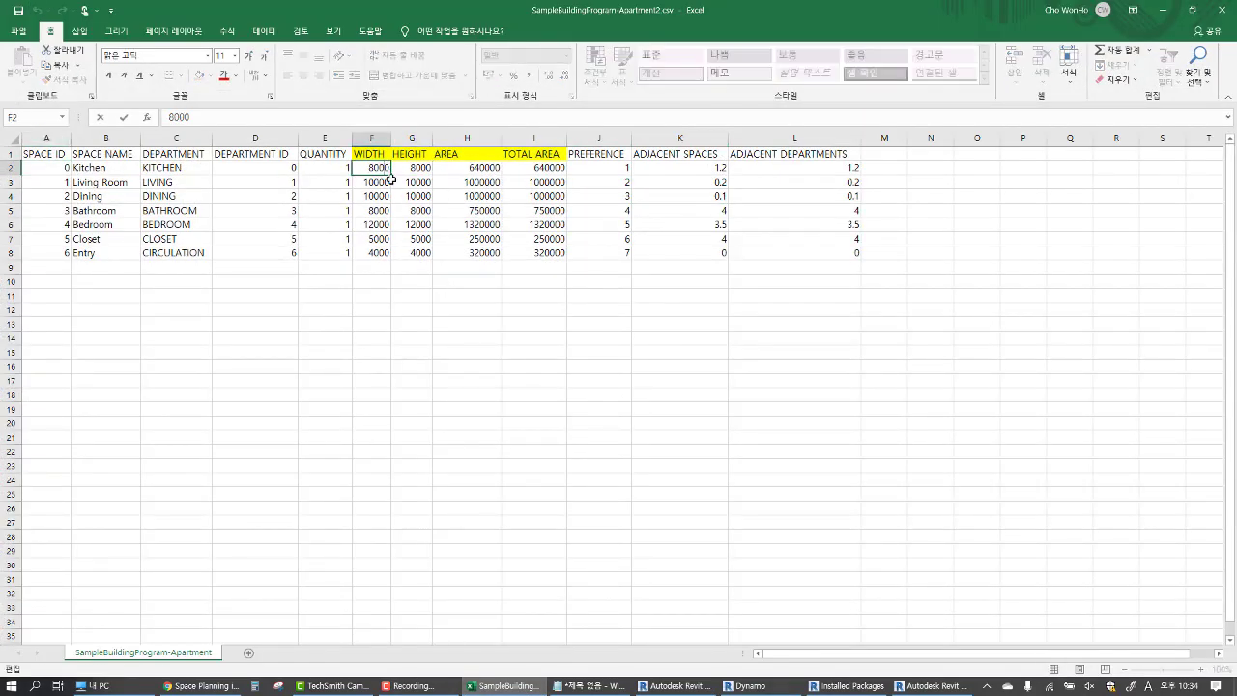
{"action": "type", "text": "0"}
{"action": "left_click", "coordinate": [413, 168]}
{"action": "double_click", "coordinate": [417, 168]}
{"action": "type", "text": "0"}
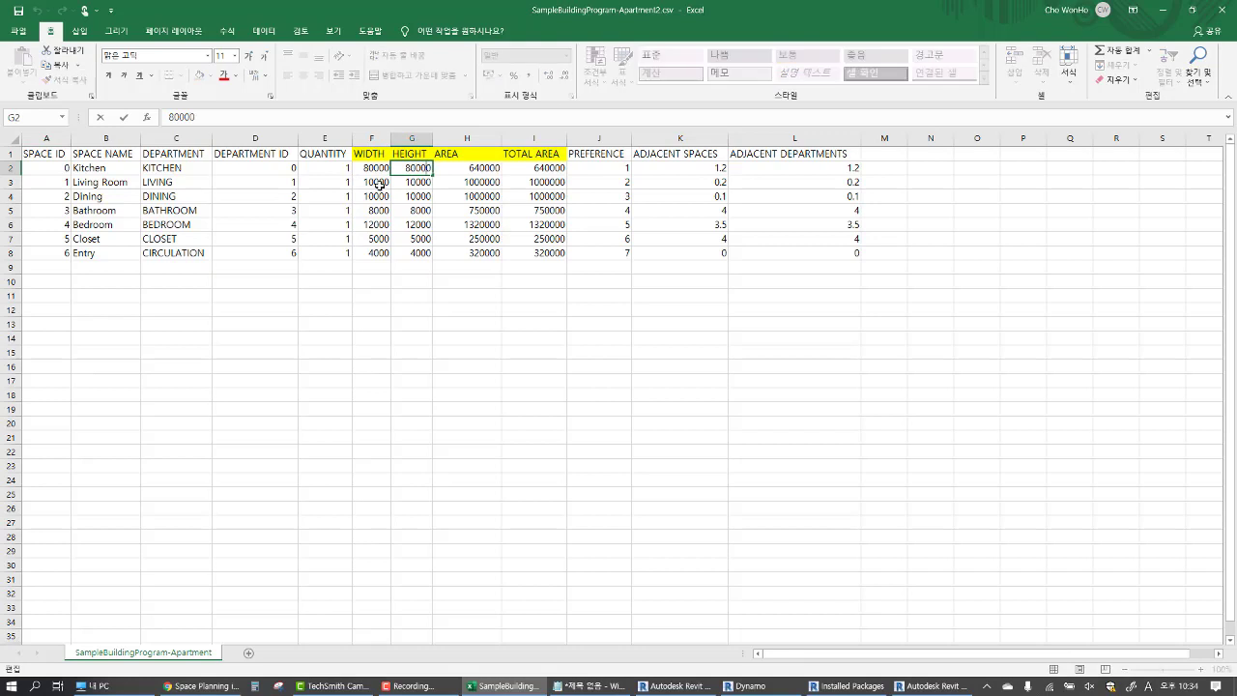
{"action": "double_click", "coordinate": [382, 181]}
{"action": "type", "text": "0"}
{"action": "double_click", "coordinate": [419, 181]}
{"action": "type", "text": "0"}
{"action": "double_click", "coordinate": [382, 196]}
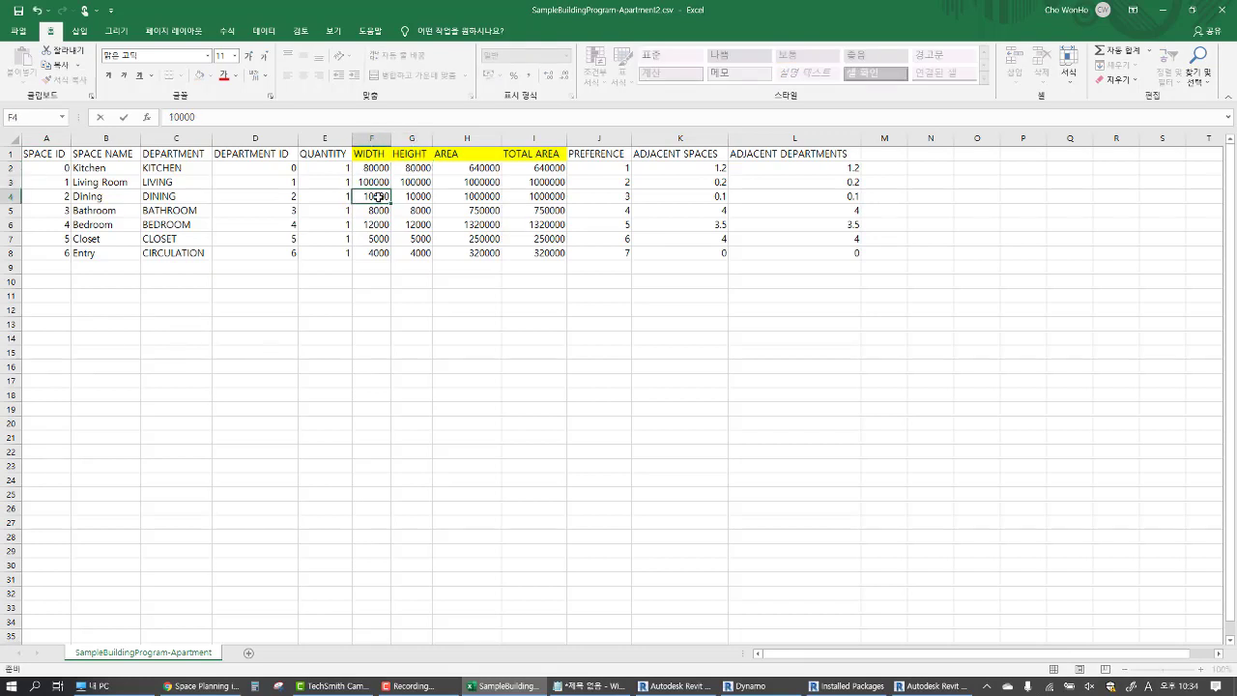
{"action": "type", "text": "0"}
{"action": "double_click", "coordinate": [380, 209]}
{"action": "type", "text": "0"}
{"action": "double_click", "coordinate": [381, 225]}
{"action": "type", "text": "0"}
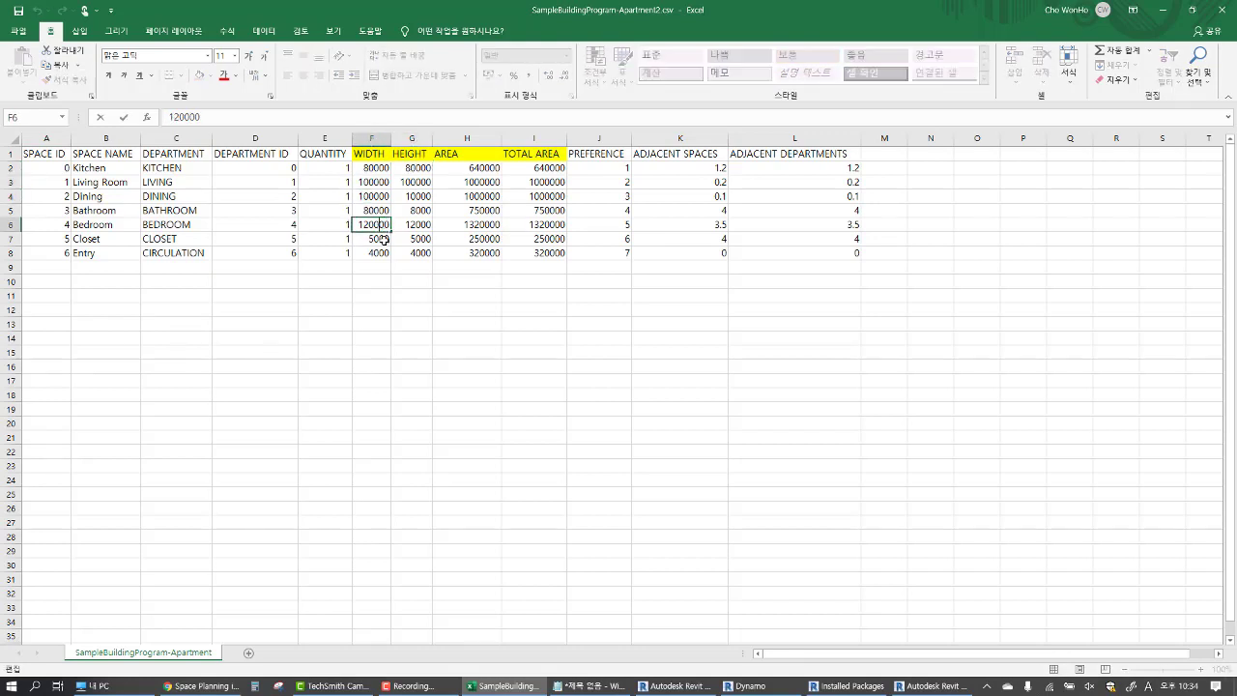
{"action": "double_click", "coordinate": [385, 238]}
{"action": "type", "text": "0"}
{"action": "double_click", "coordinate": [377, 252]}
{"action": "type", "text": "0"}
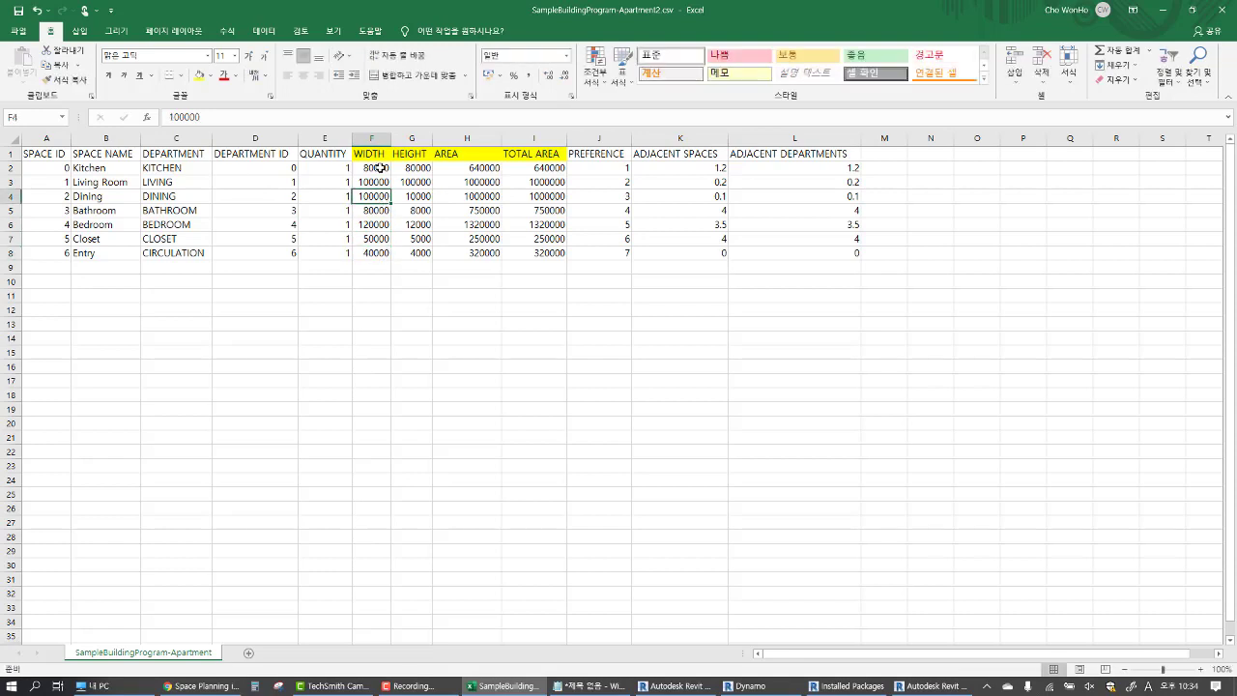
Undo the accidental Kitchen AREA edit and minimise Excel to return to Revit
{"action": "mouse_move", "coordinate": [376, 167]}
{"action": "left_mouse_down"}
{"action": "mouse_move", "coordinate": [377, 251]}
{"action": "mouse_move", "coordinate": [419, 168]}
{"action": "mouse_move", "coordinate": [504, 261]}
{"action": "left_mouse_up"}
{"action": "left_click", "coordinate": [416, 182]}
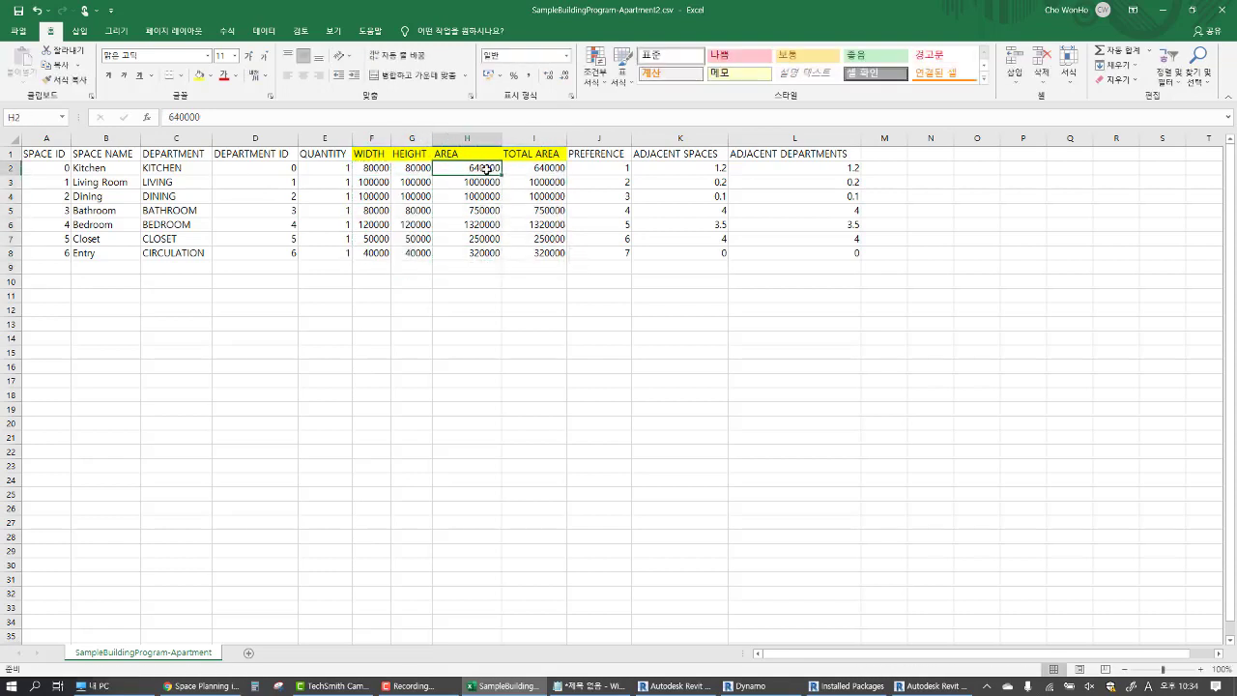
{"action": "double_click", "coordinate": [485, 169]}
{"action": "type", "text": "00"}
{"action": "left_click", "coordinate": [483, 182]}
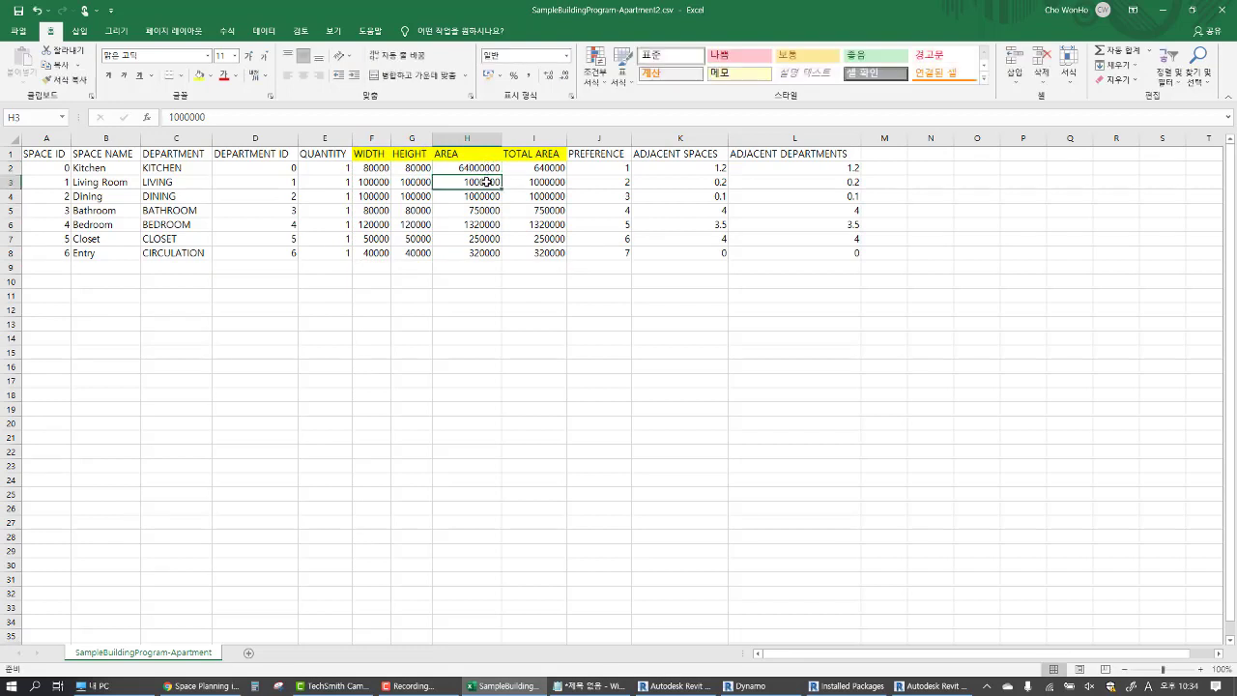
{"action": "double_click", "coordinate": [483, 182]}
{"action": "left_click", "coordinate": [480, 169]}
{"action": "key", "text": "ctrl+z"}
{"action": "left_click", "coordinate": [517, 210]}
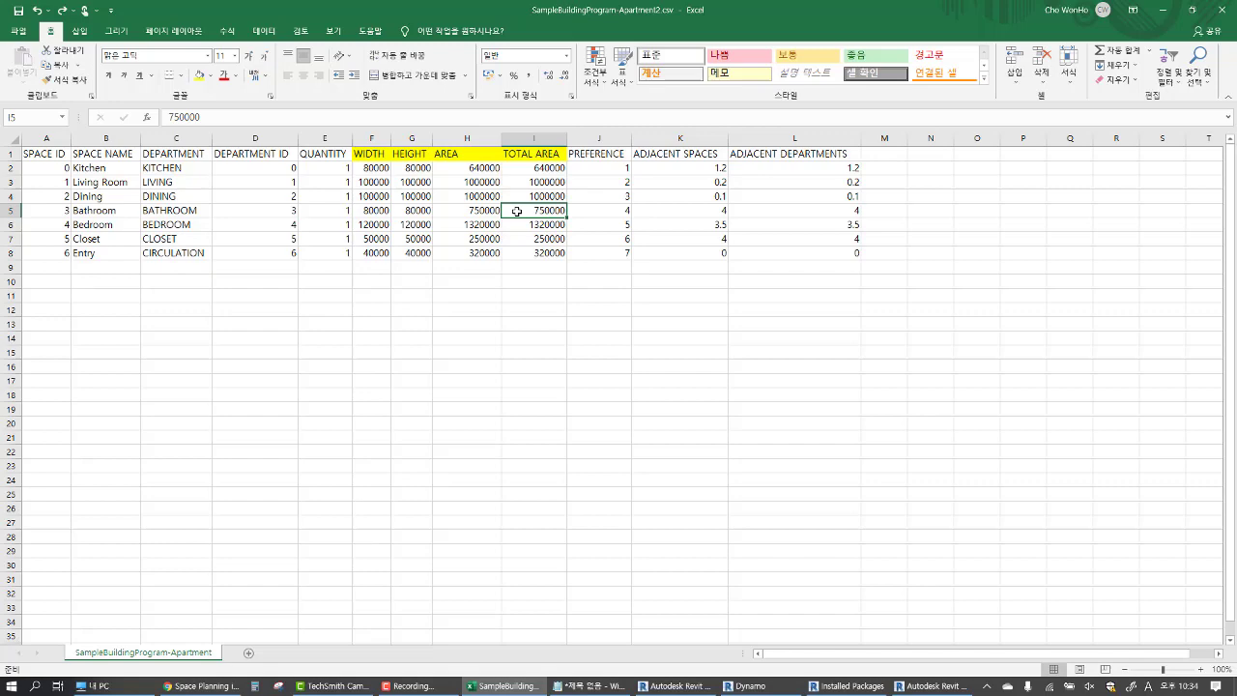
{"action": "left_click", "coordinate": [1192, 9]}
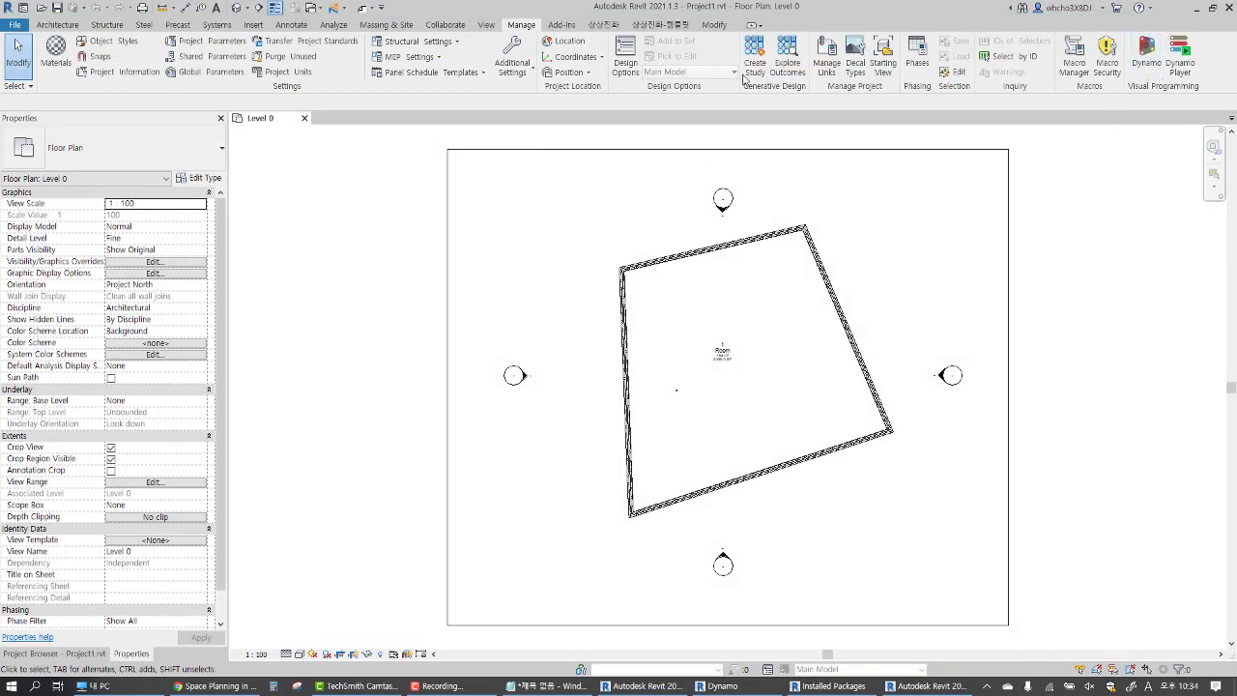
Generate a new DynaSpace-ApartmentLayout study from the Desktop folder using the Randomize method
{"action": "left_click", "coordinate": [763, 76]}
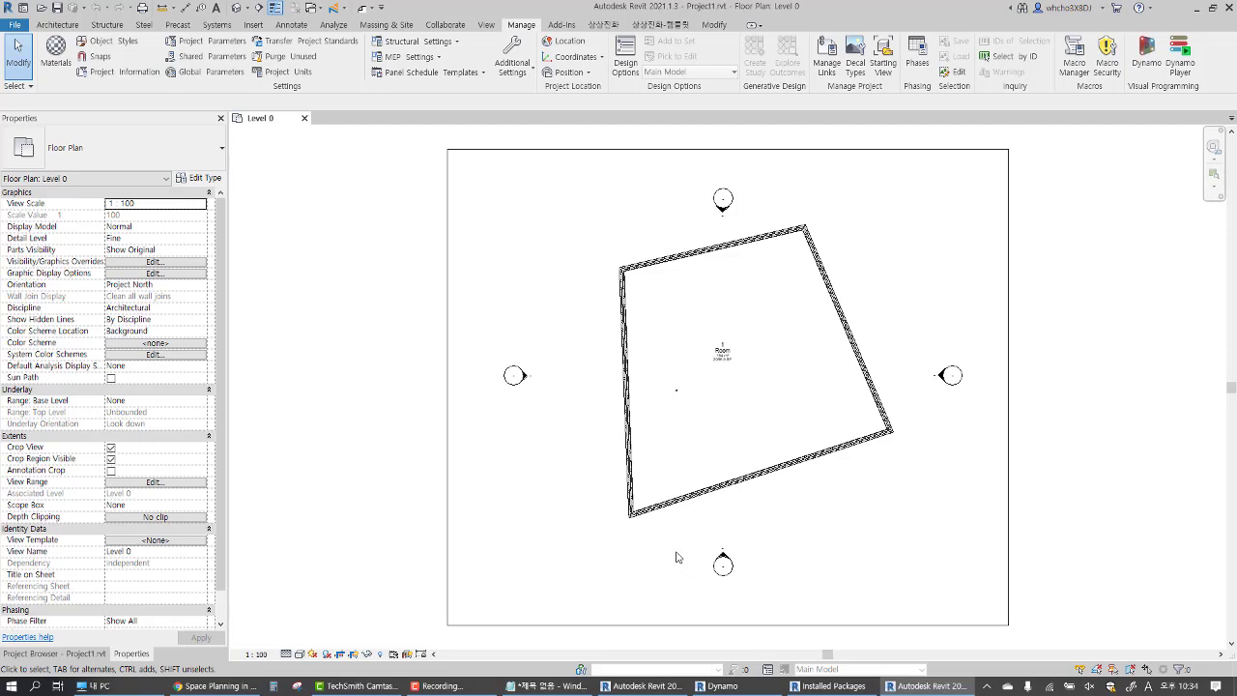
{"action": "left_click", "coordinate": [1119, 140]}
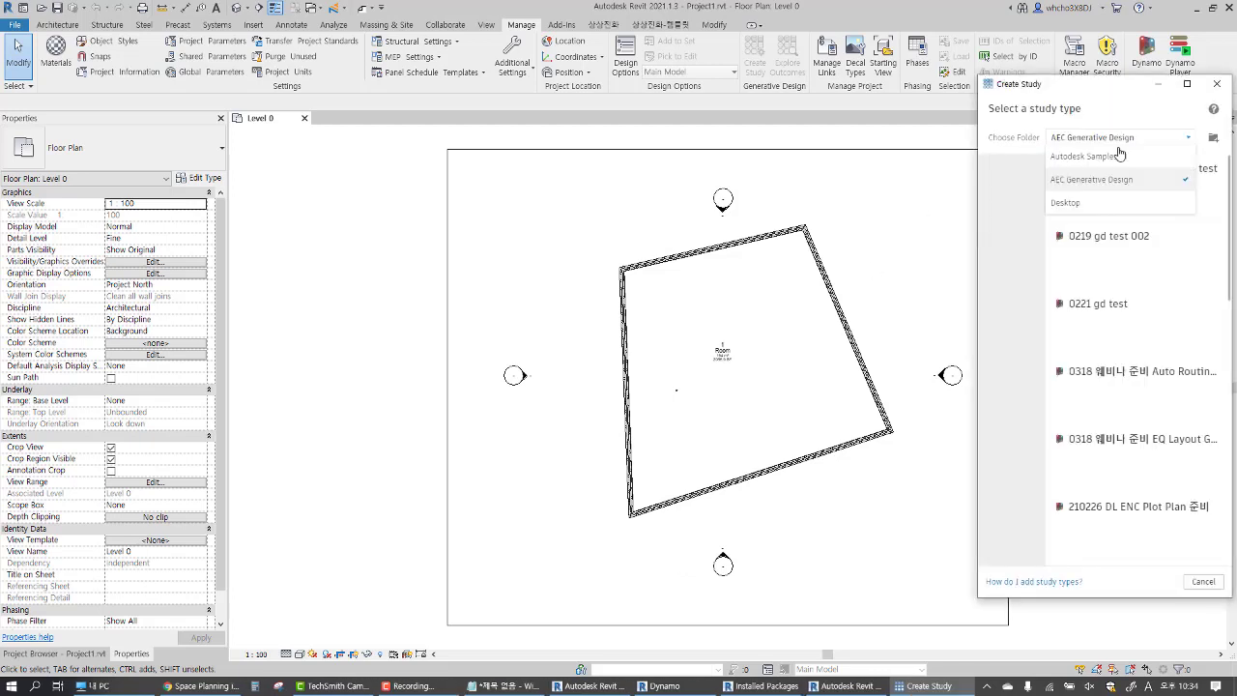
{"action": "left_click", "coordinate": [1101, 200]}
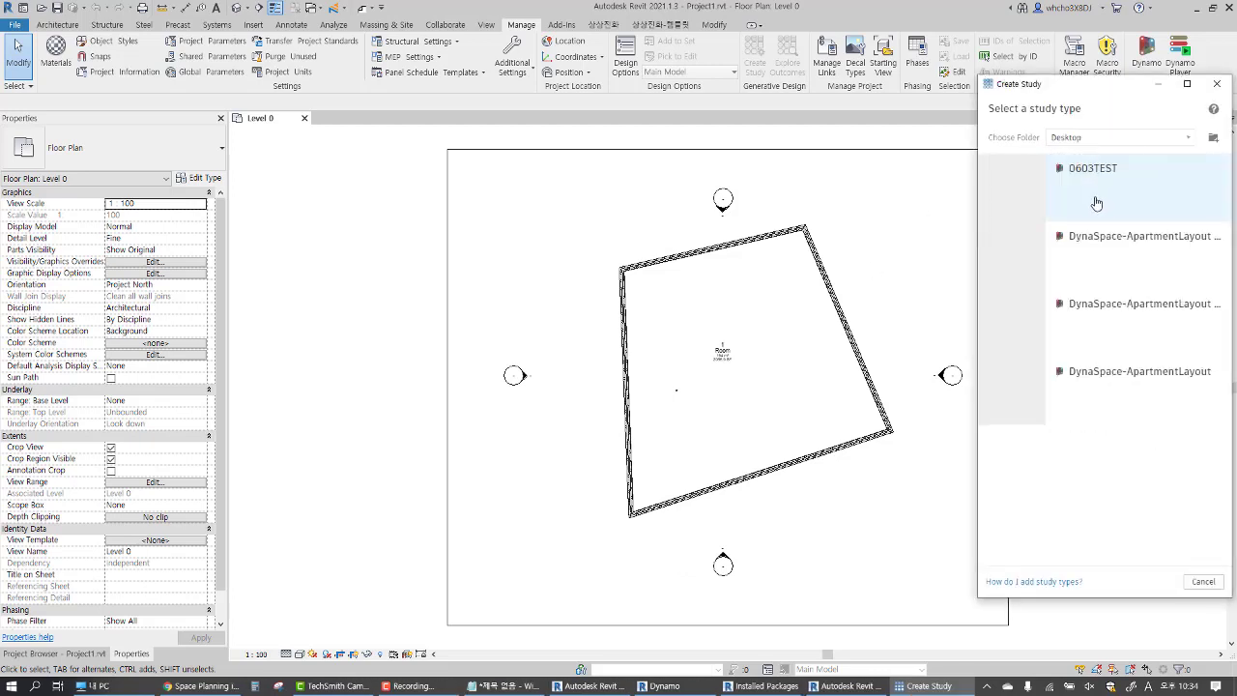
{"action": "left_click", "coordinate": [1129, 301]}
{"action": "left_click", "coordinate": [1092, 167]}
{"action": "left_click", "coordinate": [1095, 206]}
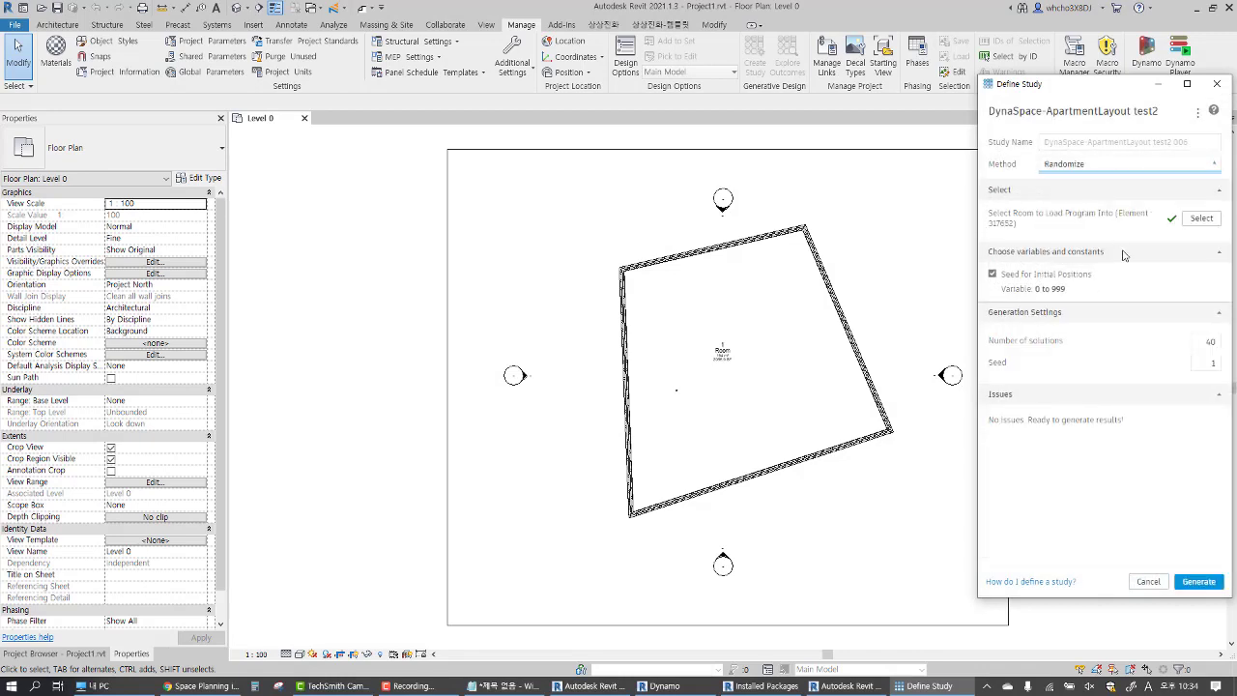
{"action": "left_click", "coordinate": [1197, 581]}
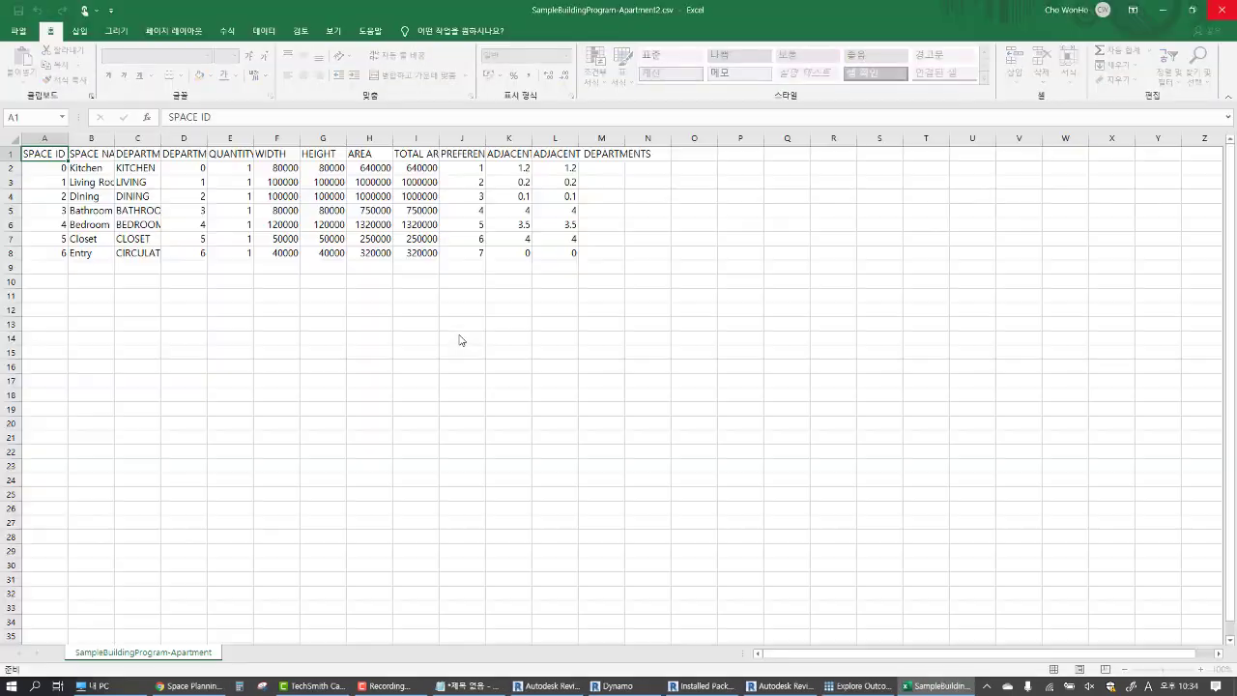
Compare the test2 005 and test2 006 studies, ending on test2 006 with 40 of 40 outcomes
{"action": "left_click", "coordinate": [860, 686]}
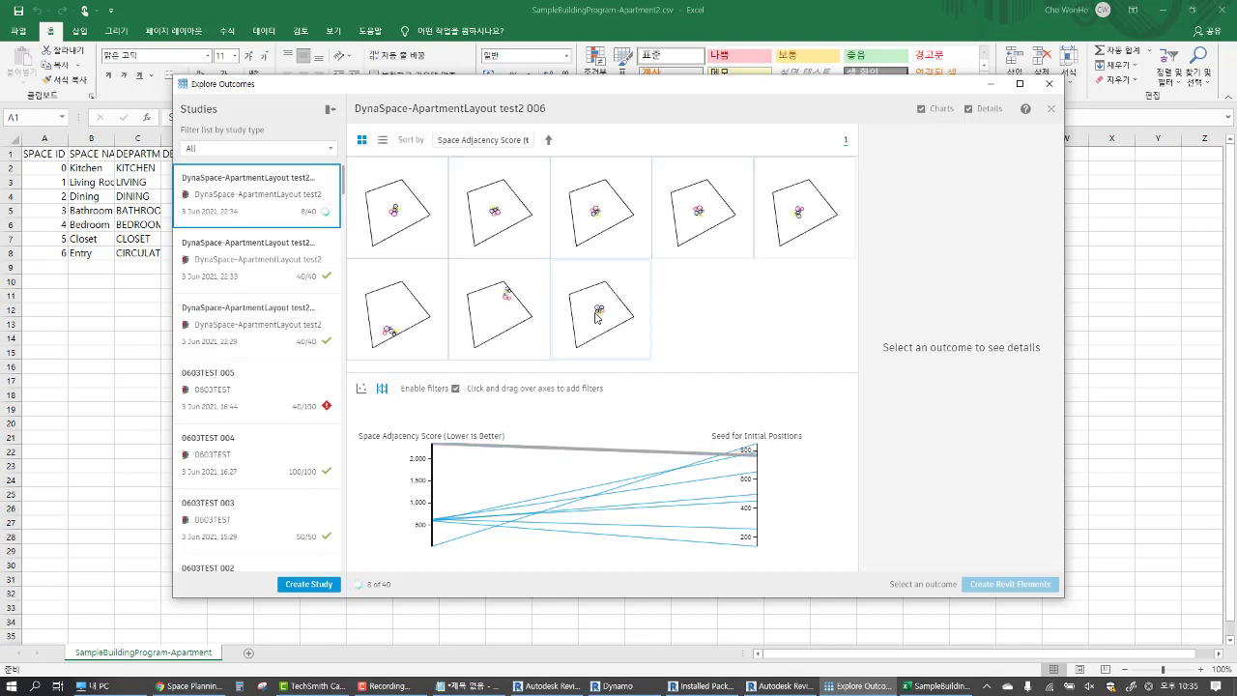
{"action": "left_click", "coordinate": [273, 261]}
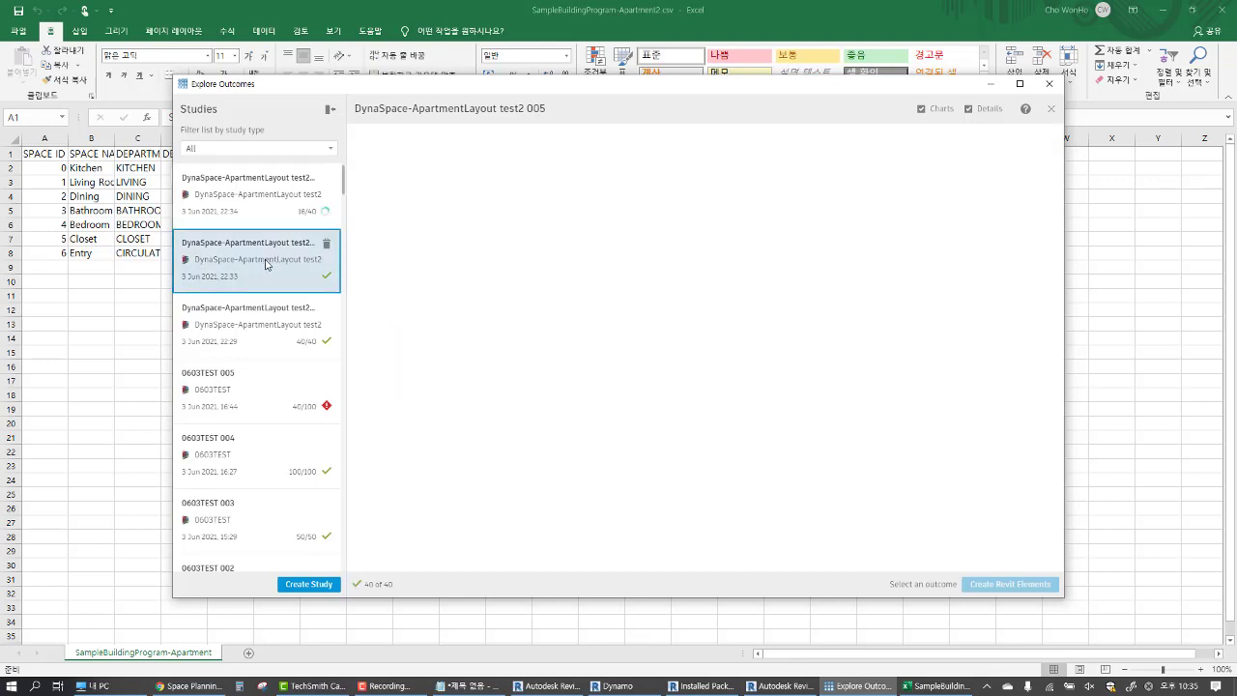
{"action": "left_click", "coordinate": [249, 196]}
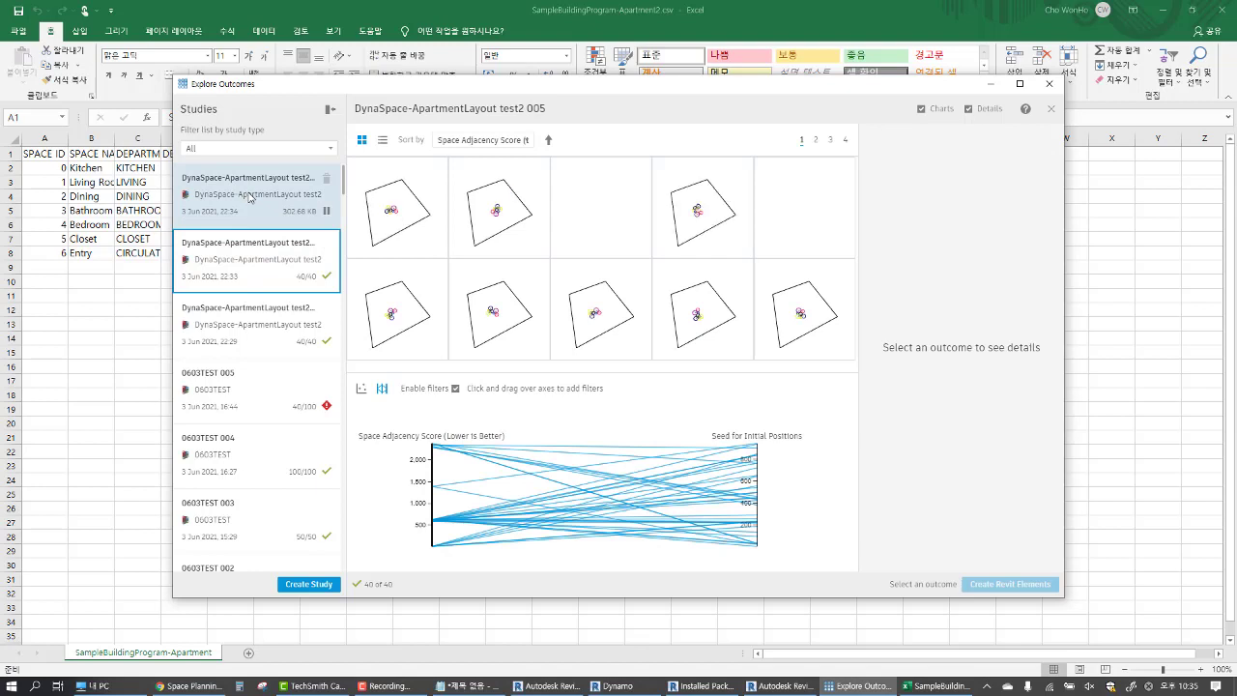
{"action": "left_click", "coordinate": [251, 254]}
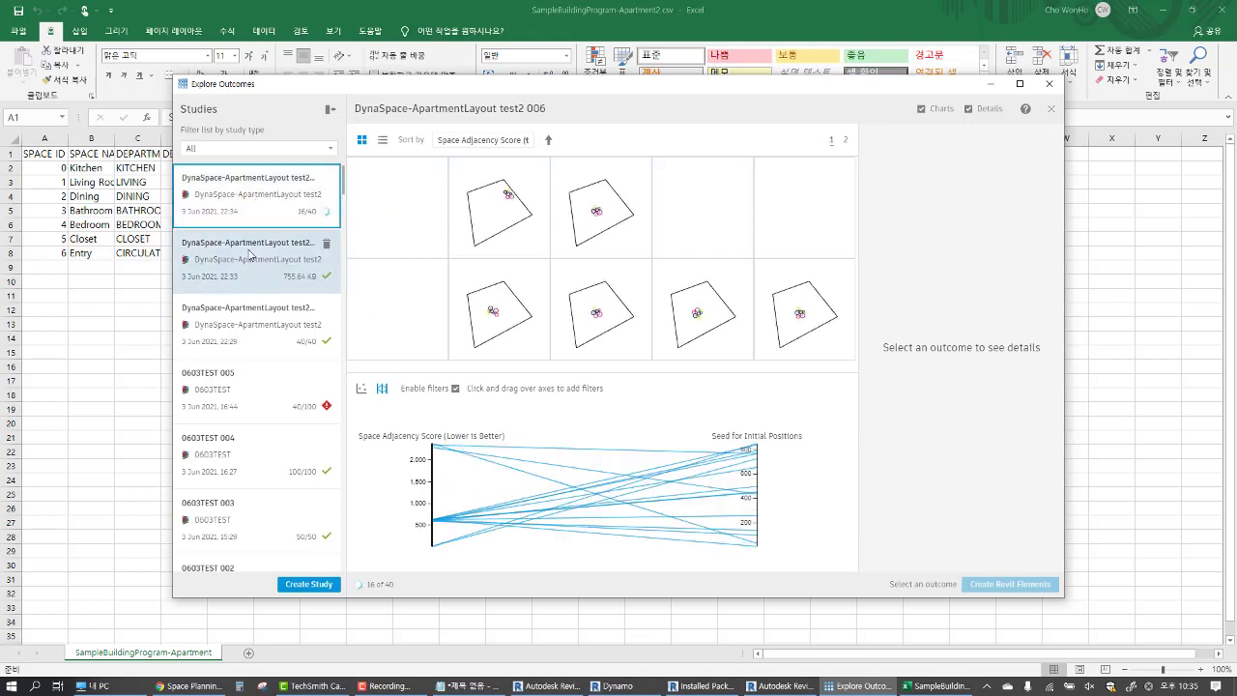
{"action": "left_click", "coordinate": [249, 198]}
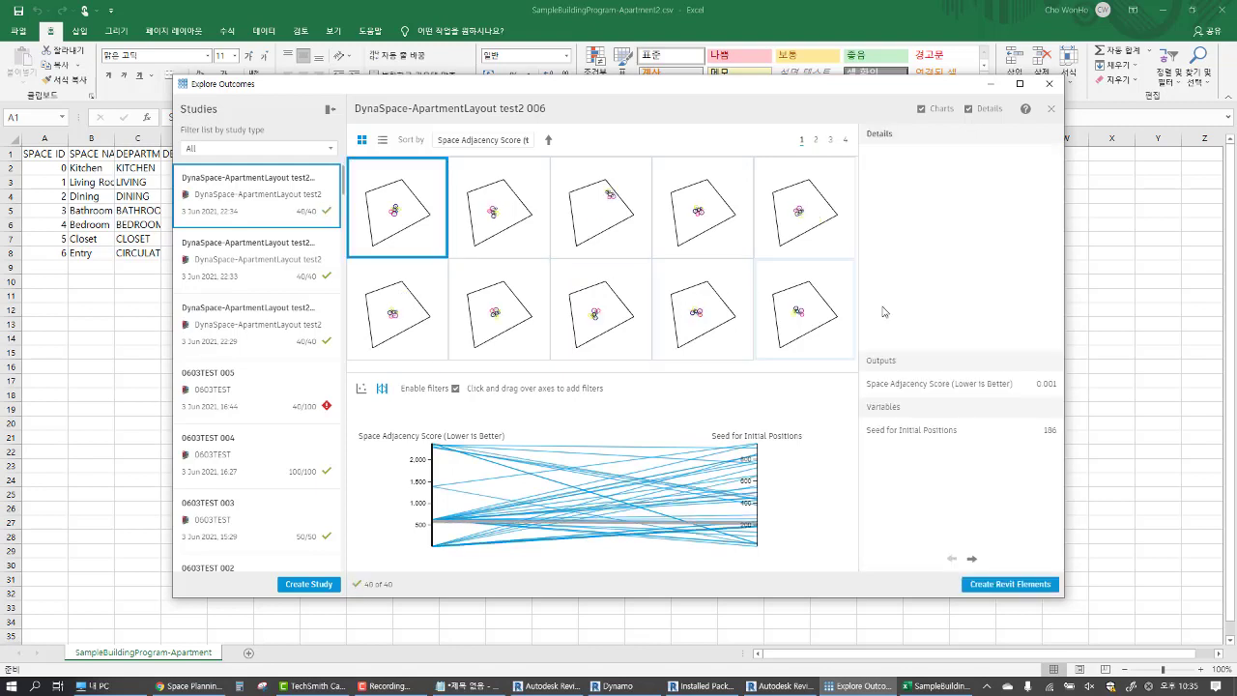
Inspect the outcome with Space Adjacency Score 580.018 and seed 216, zooming its preview in and out
{"action": "left_click", "coordinate": [801, 309]}
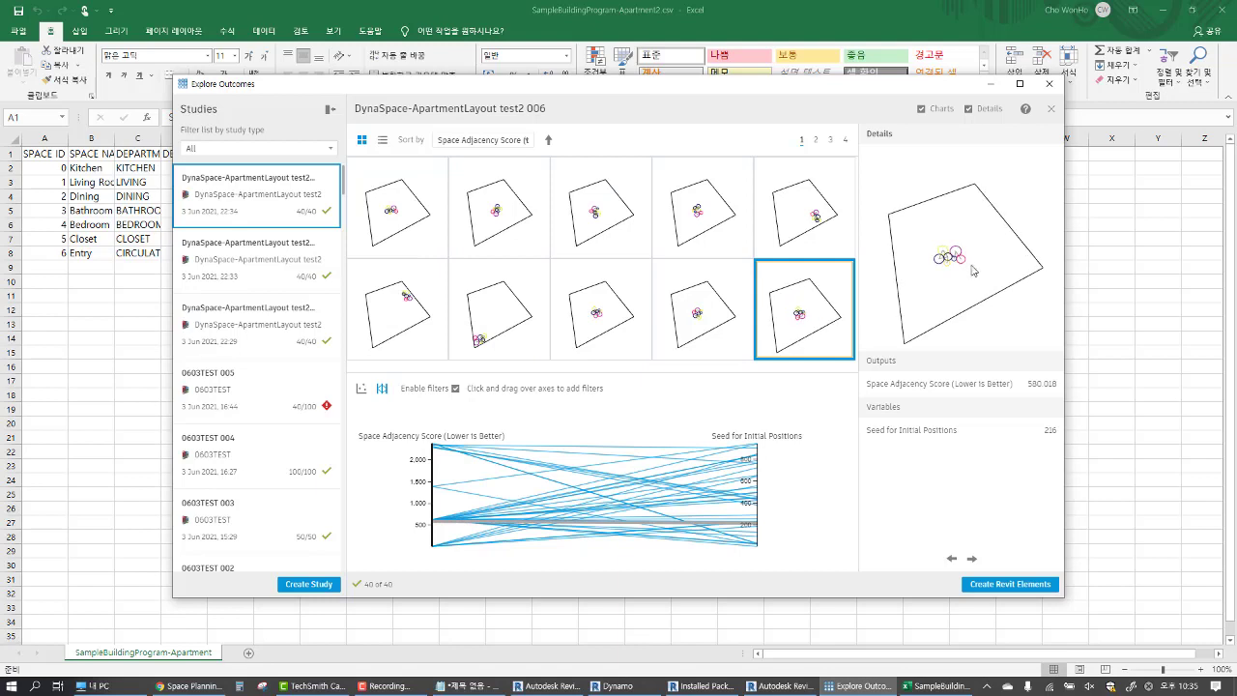
{"action": "scroll", "coordinate": [974, 249], "scroll_direction": "up", "scroll_amount": 2}
{"action": "scroll", "coordinate": [962, 271], "scroll_direction": "up", "scroll_amount": 2}
{"action": "scroll", "coordinate": [951, 290], "scroll_direction": "up", "scroll_amount": 2}
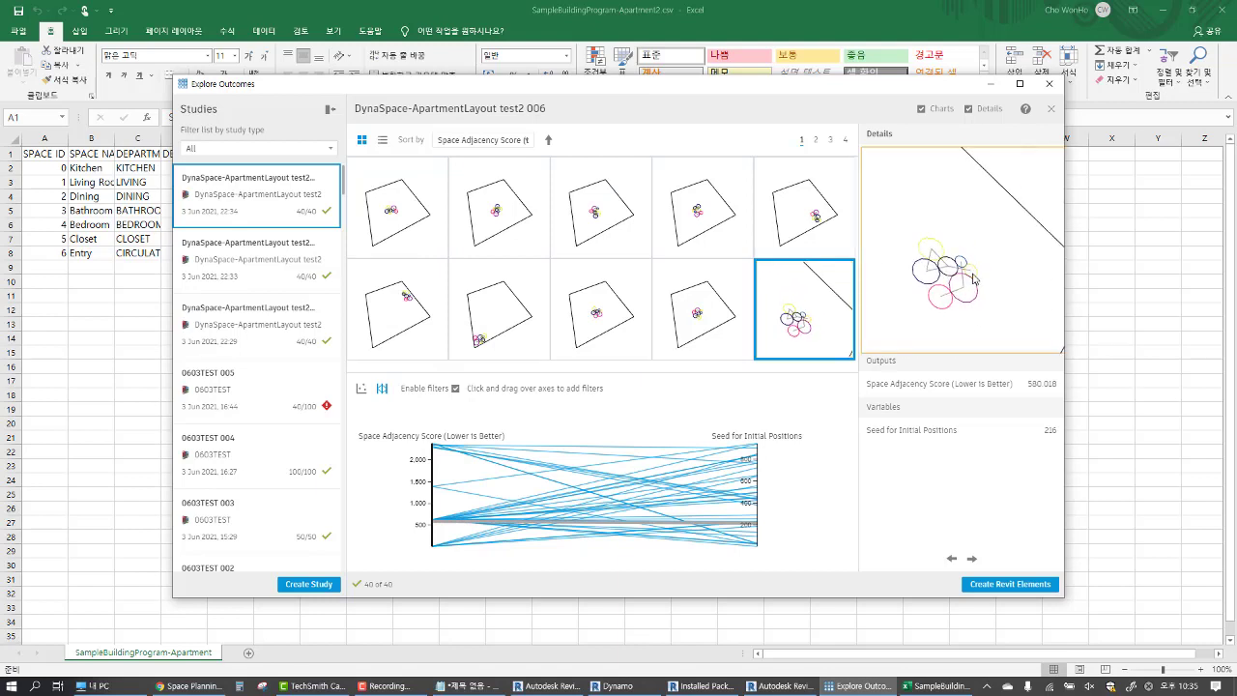
{"action": "scroll", "coordinate": [949, 288], "scroll_direction": "down", "scroll_amount": 2}
{"action": "scroll", "coordinate": [949, 288], "scroll_direction": "down", "scroll_amount": 1}
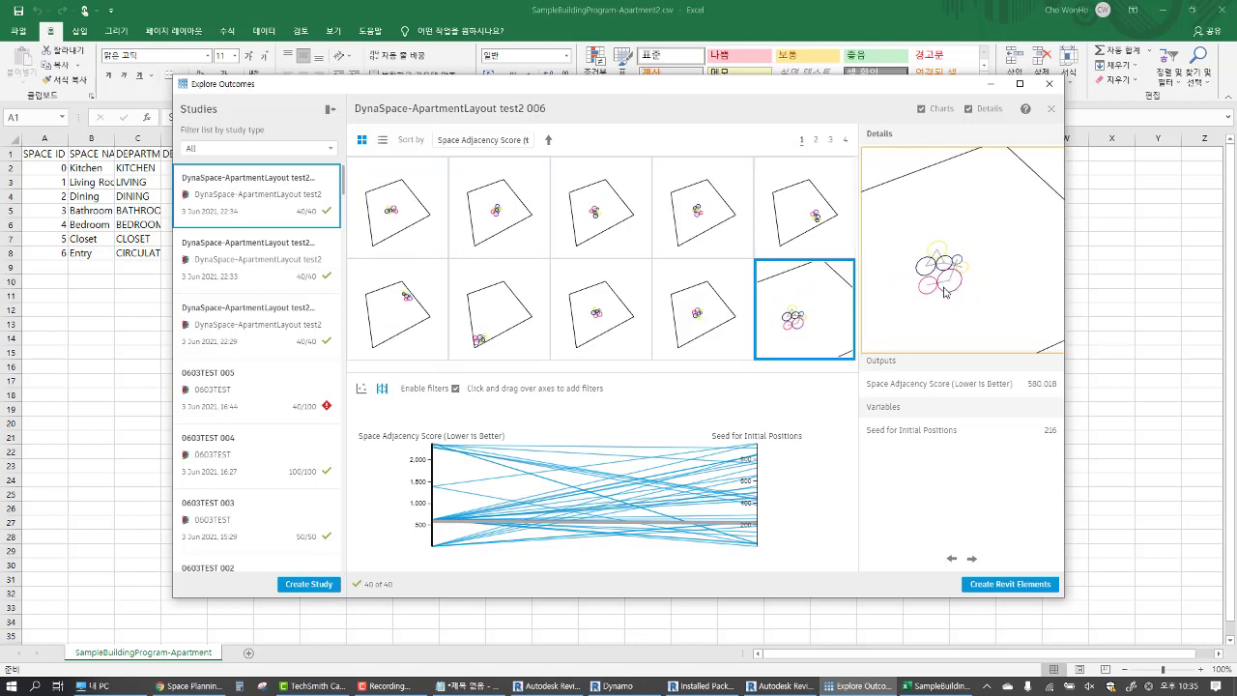
{"action": "scroll", "coordinate": [961, 287], "scroll_direction": "down", "scroll_amount": 2}
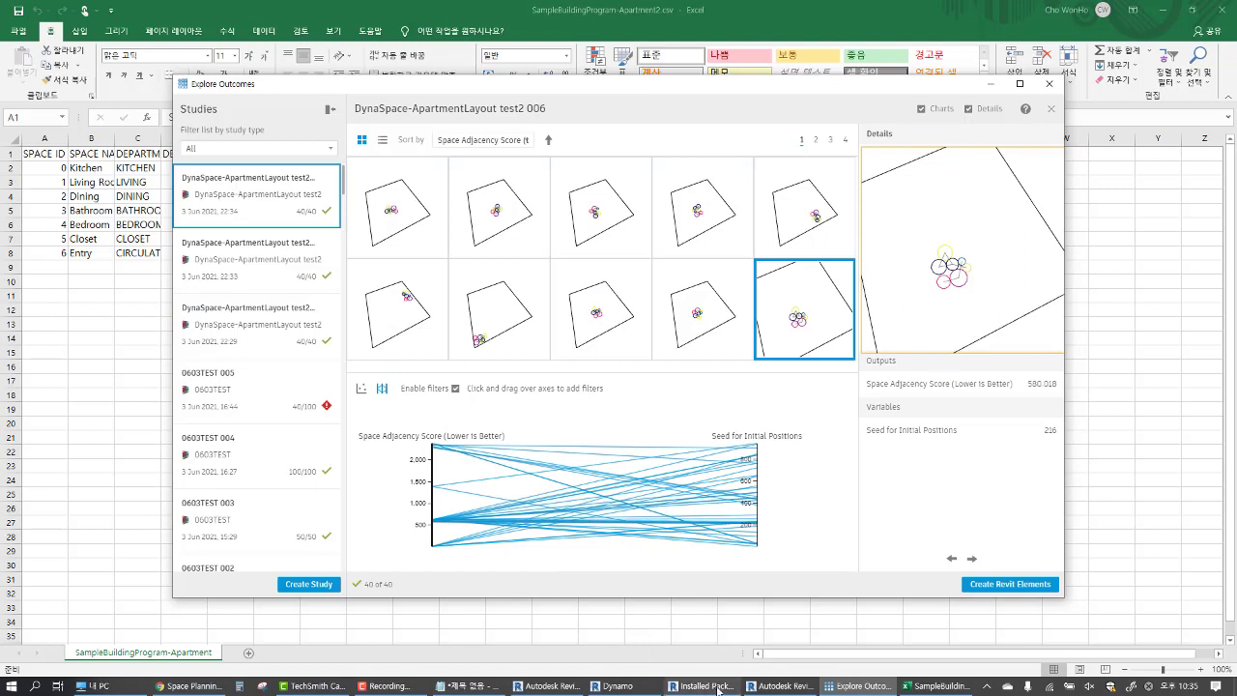
{"action": "left_click", "coordinate": [770, 686]}
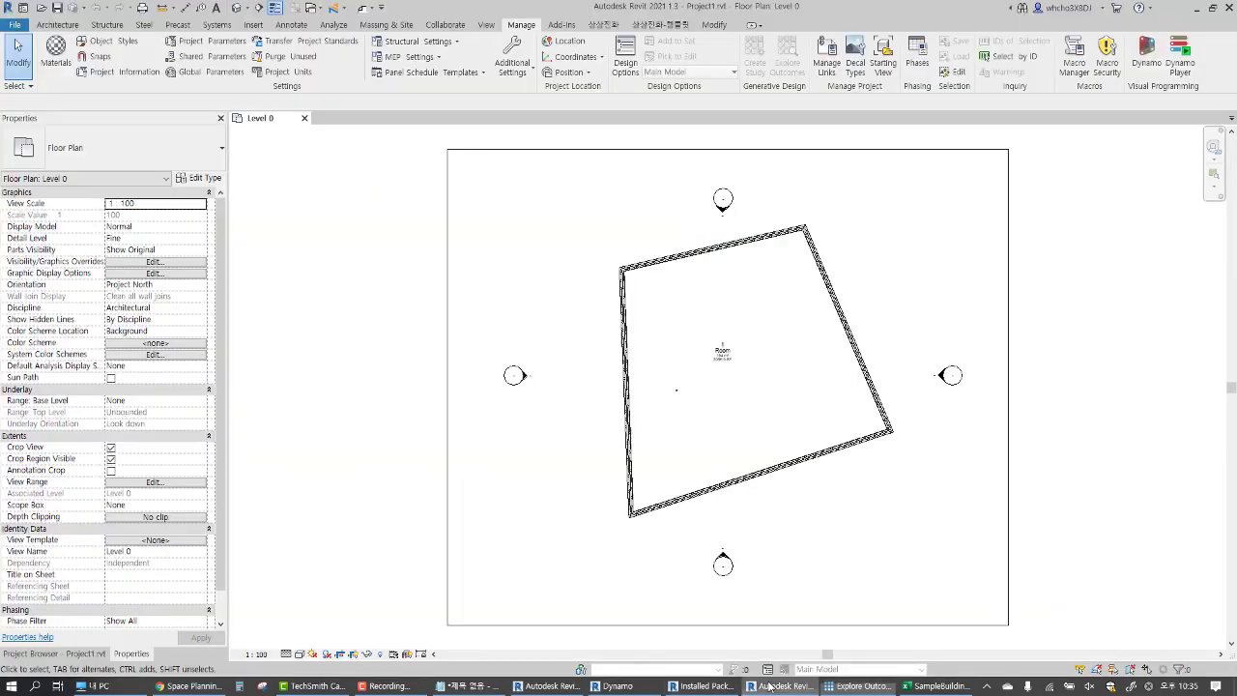
In Dynamo, drag the Installed Packages list down-left to uncover the apartment layout graph
{"action": "left_click", "coordinate": [642, 687]}
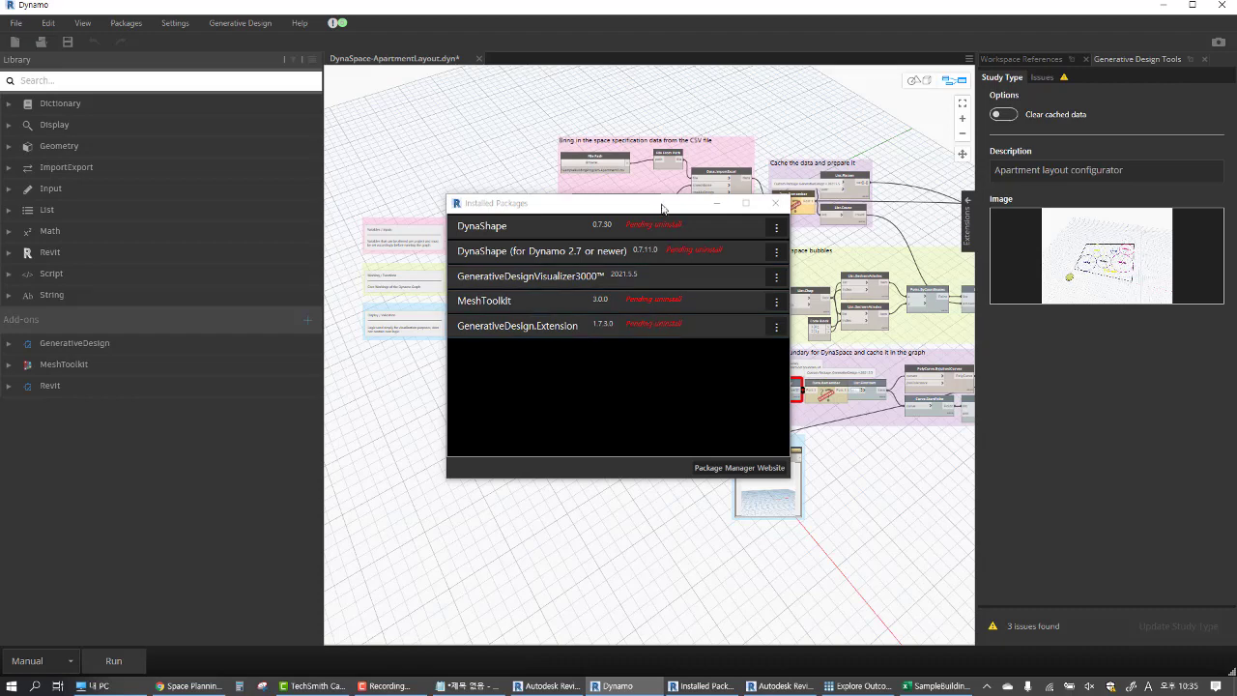
{"action": "left_click_drag", "start_coordinate": [660, 206], "coordinate": [493, 436]}
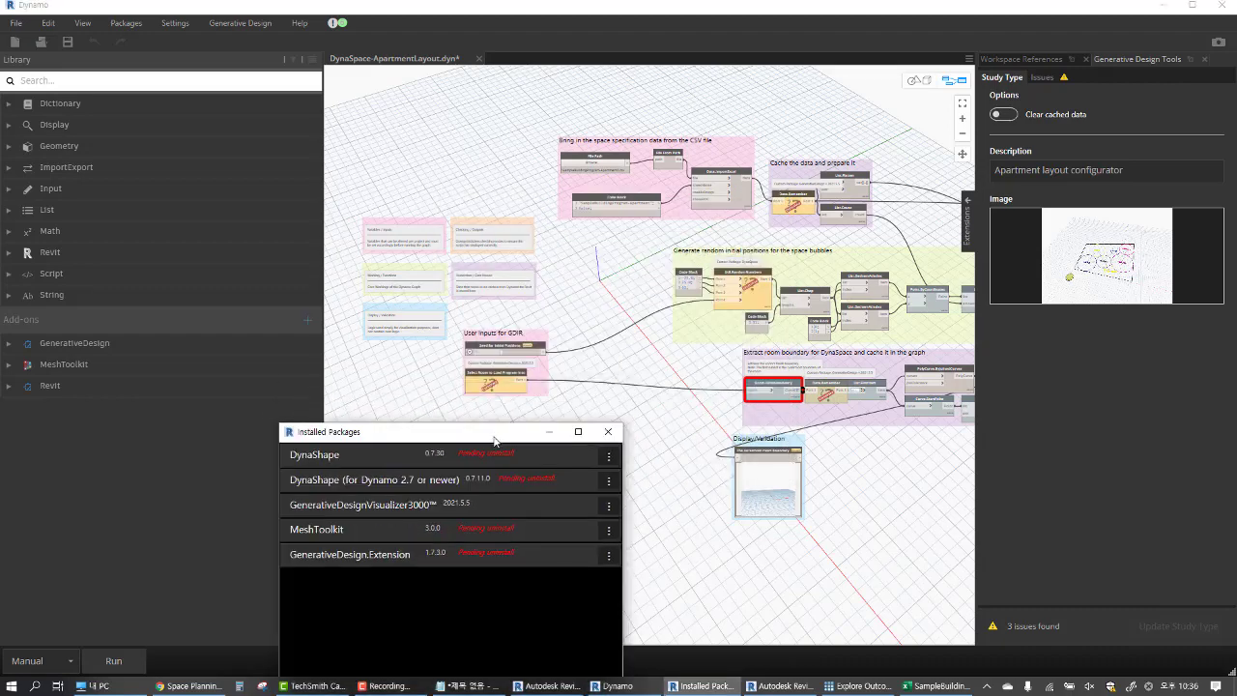
{"action": "left_click_drag", "start_coordinate": [493, 437], "coordinate": [580, 436]}
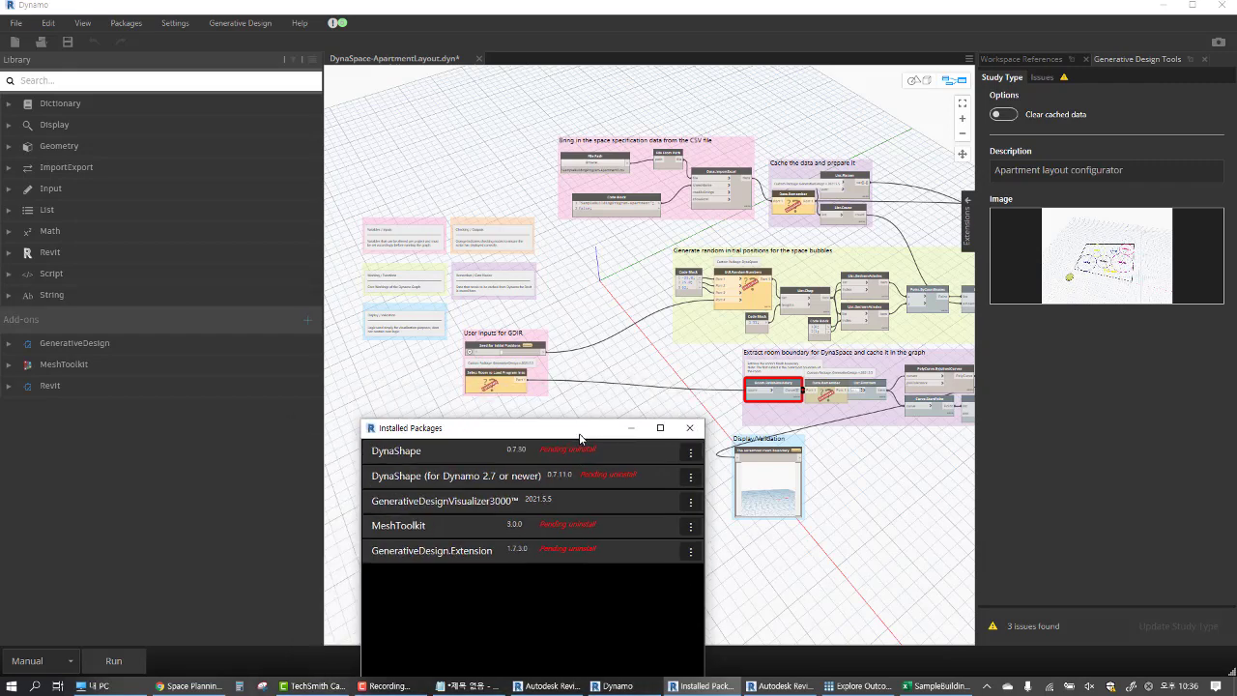